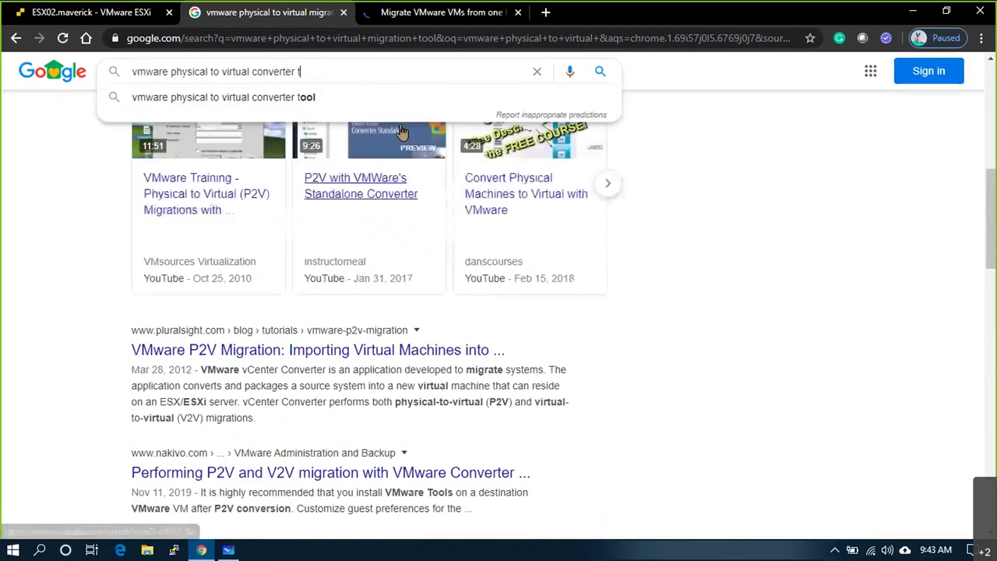
- Search the web for "vmware physical to virtual converter tools" and look through the results for a conversion tool
key(Return)
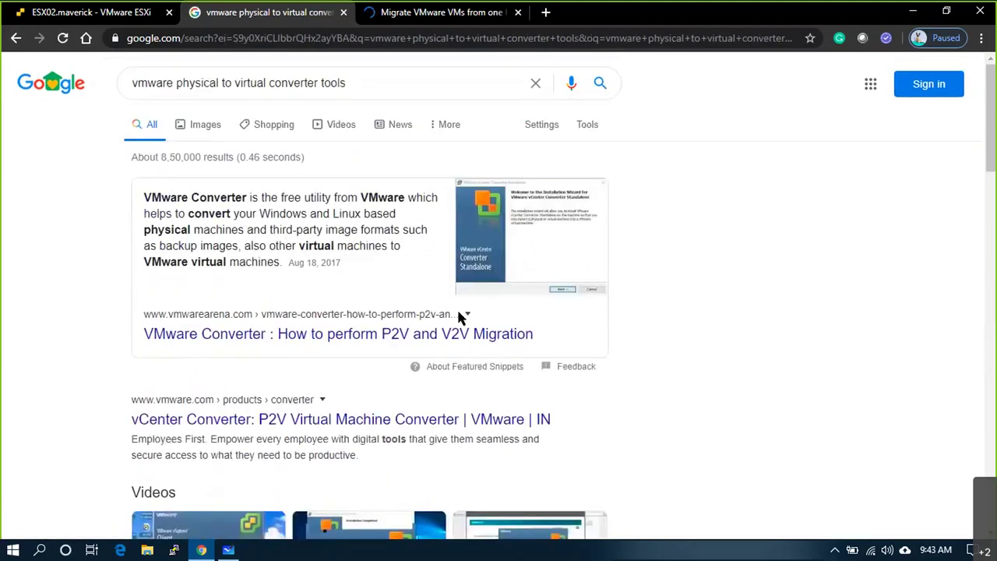
scroll(458, 317, down, 8)
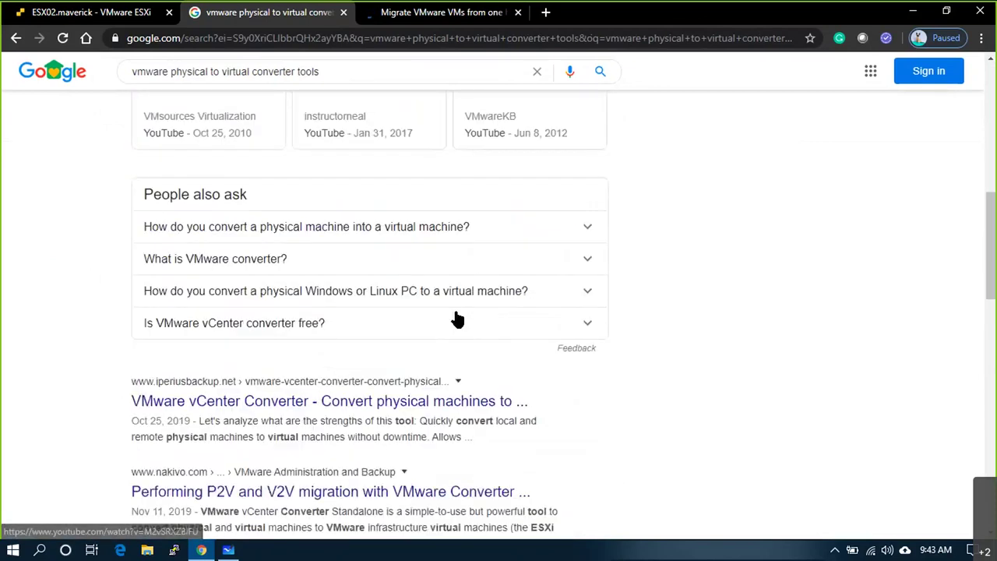
scroll(458, 318, down, 2)
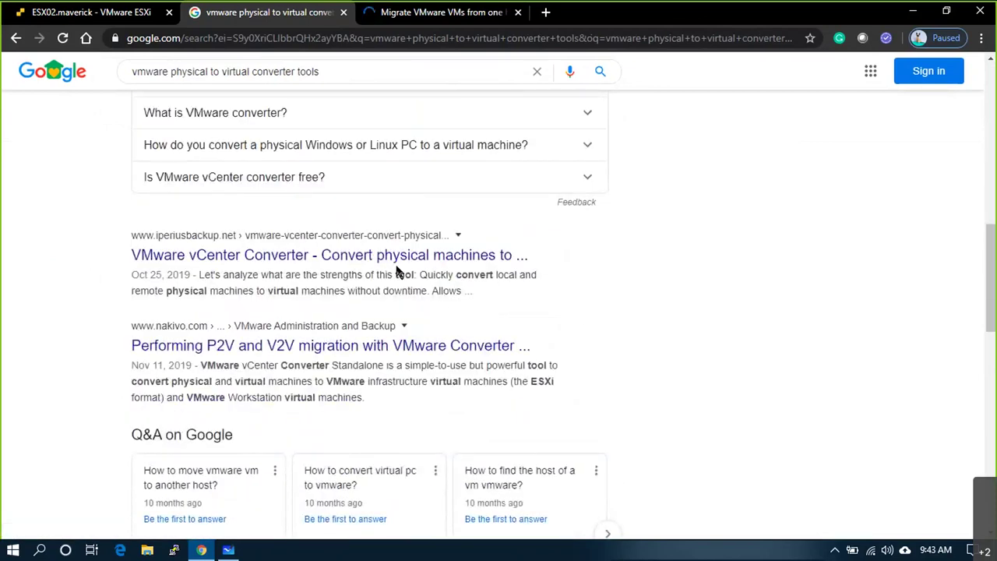
scroll(430, 385, down, 7)
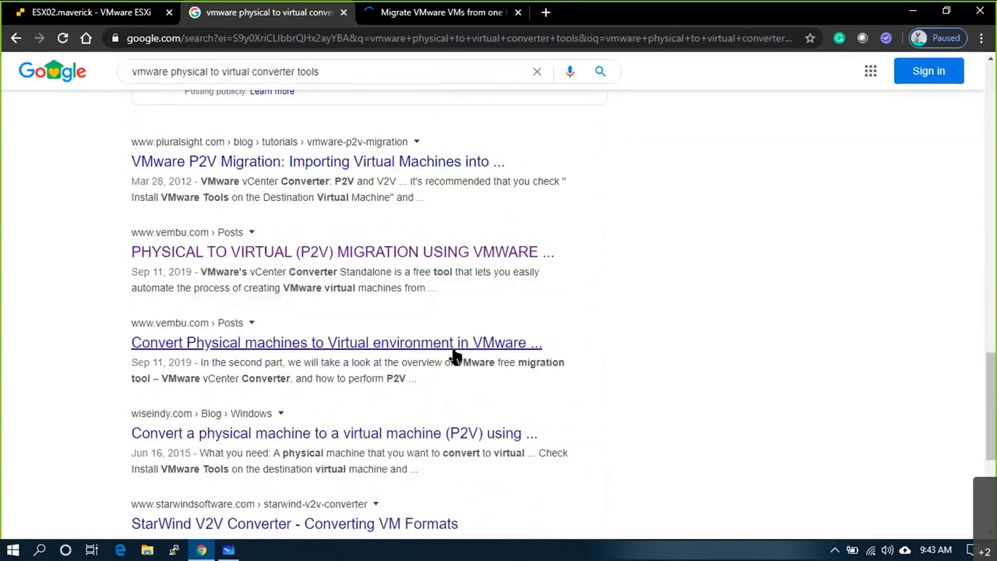
scroll(455, 356, down, 3)
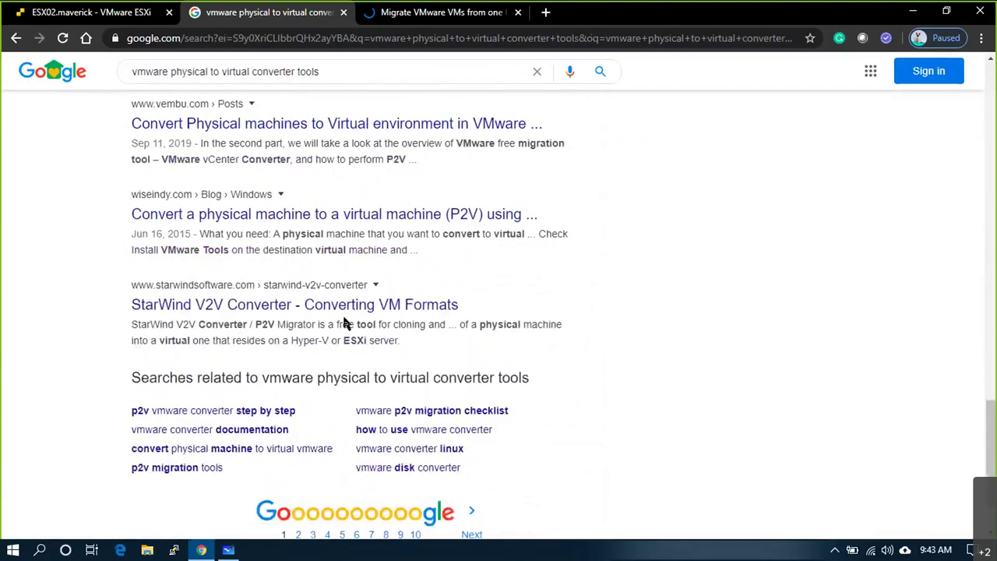
- Open the StarWind V2V Converter result in its own tab and review its P2V and V2V descriptions, features and benefits
middle_click(208, 310)
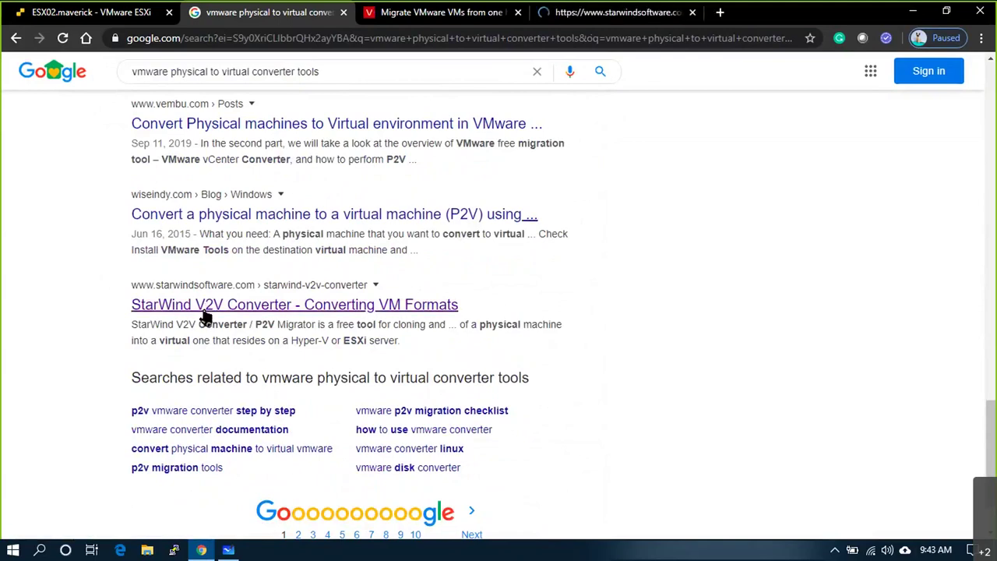
click(615, 12)
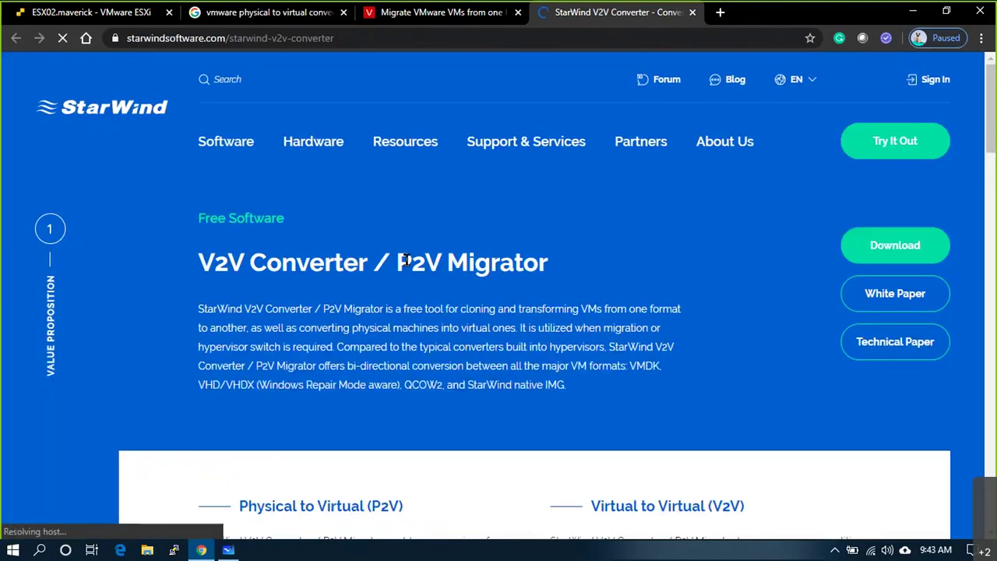
scroll(349, 290, down, 3)
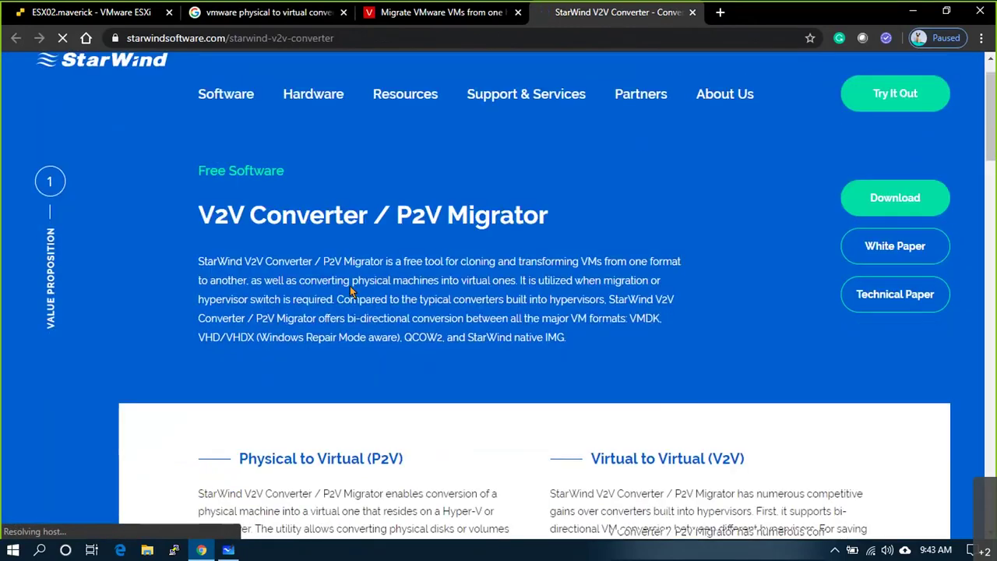
scroll(349, 290, down, 3)
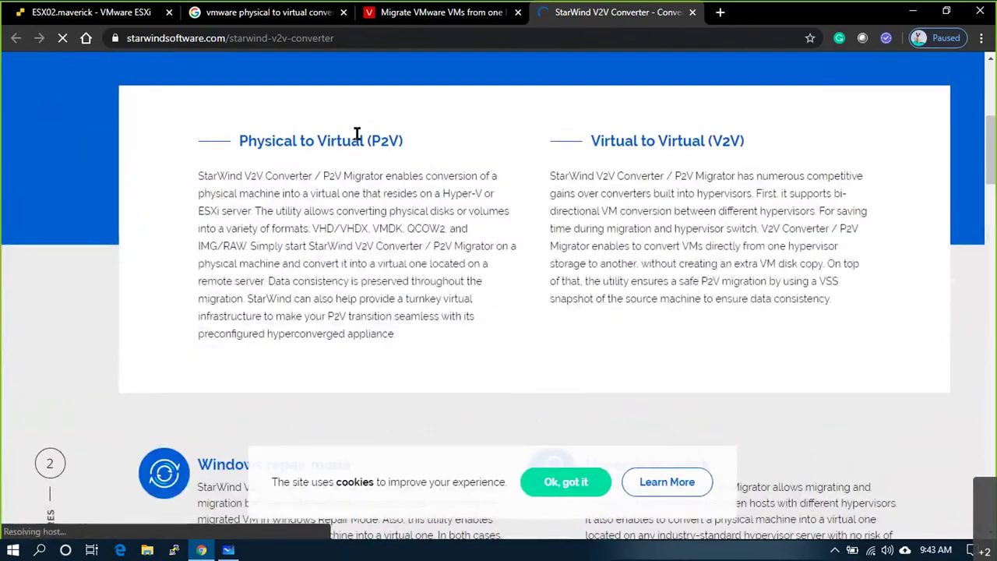
scroll(443, 437, down, 1)
scroll(443, 436, down, 8)
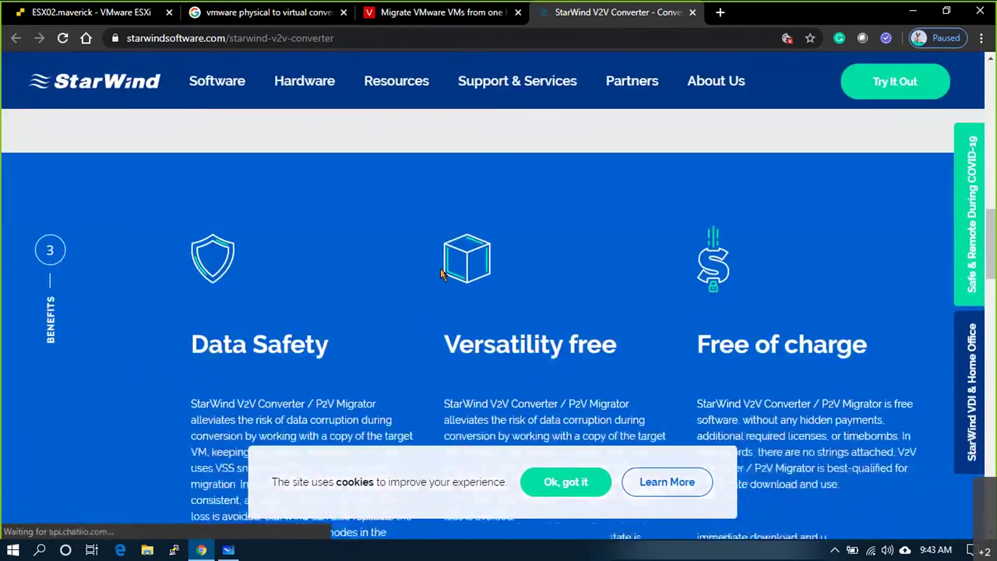
scroll(450, 265, up, 4)
- Return to the search results, open VMware's vCenter Converter product page, and switch to the ESXi host page while it loads
click(268, 12)
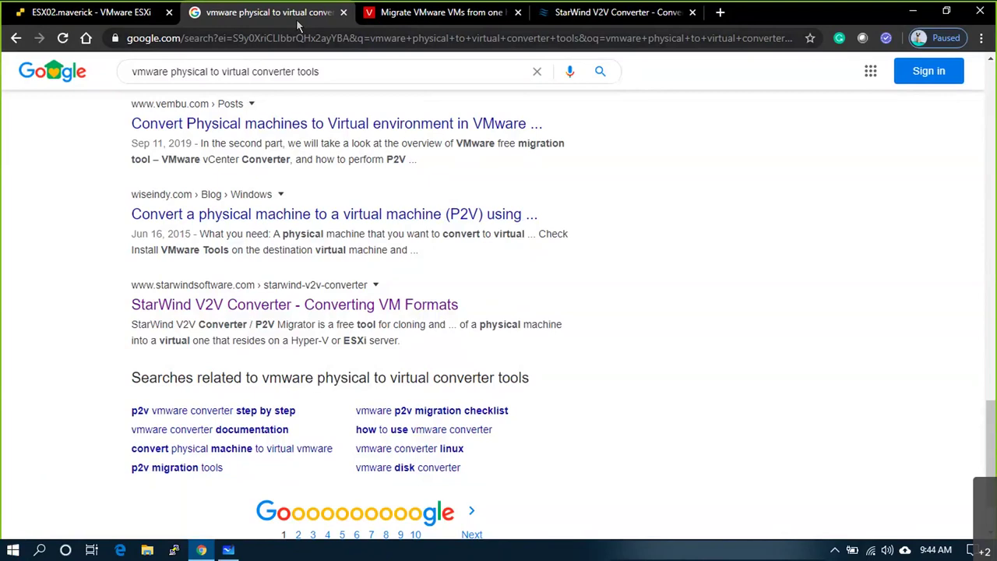
scroll(288, 156, up, 10)
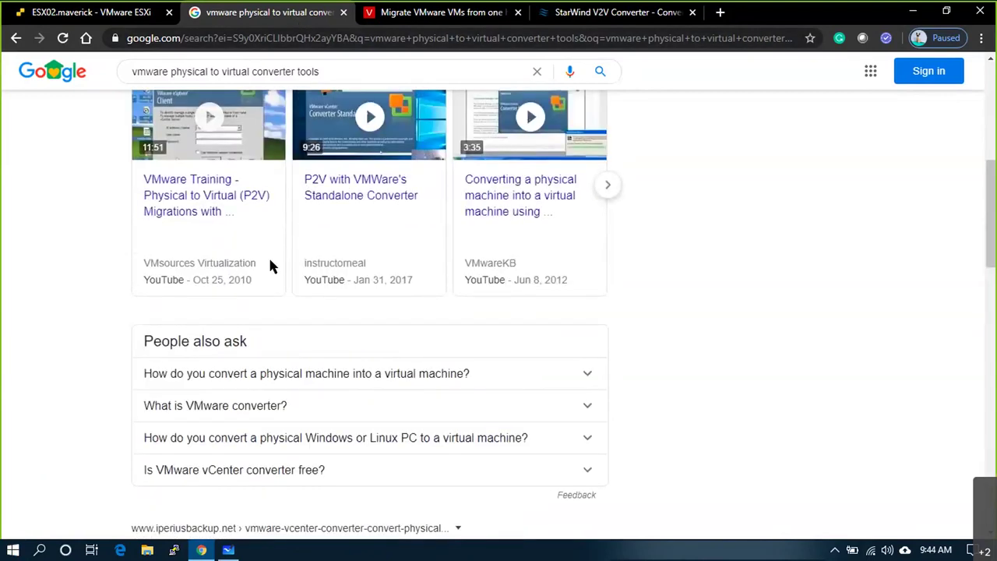
scroll(272, 260, up, 4)
click(334, 273)
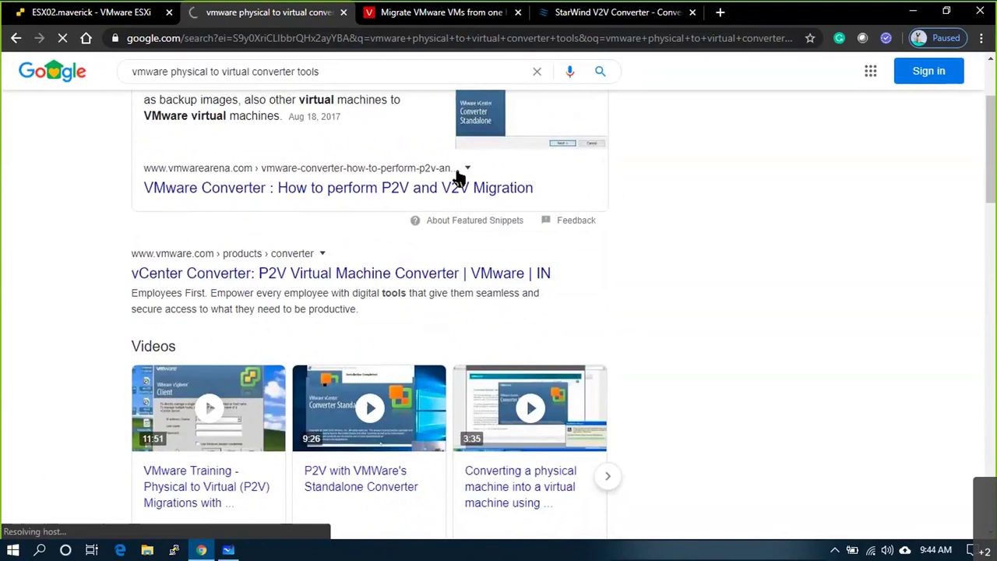
click(91, 12)
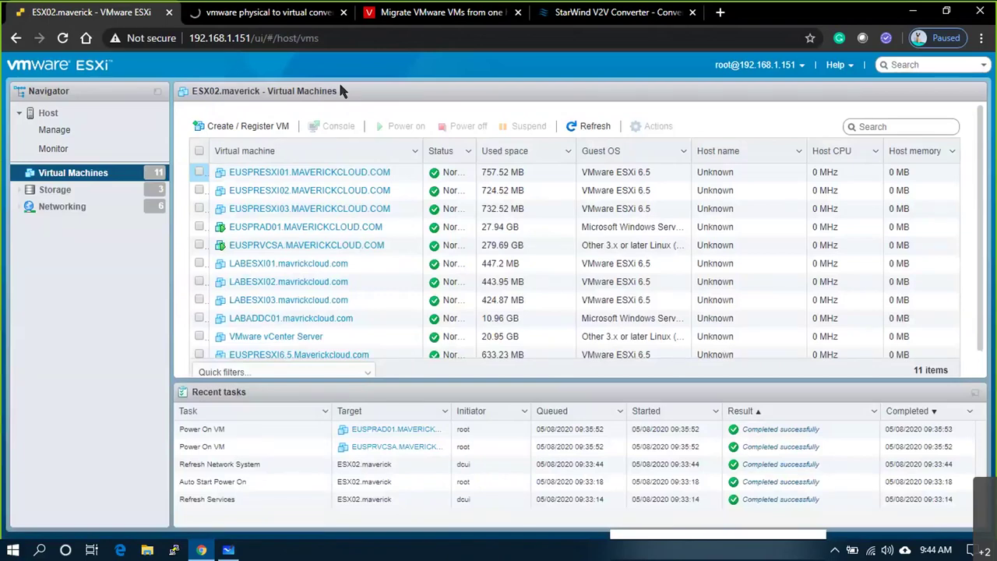
- Search the installed apps for vmware and launch VMware vCenter Converter Standalone Client
click(13, 551)
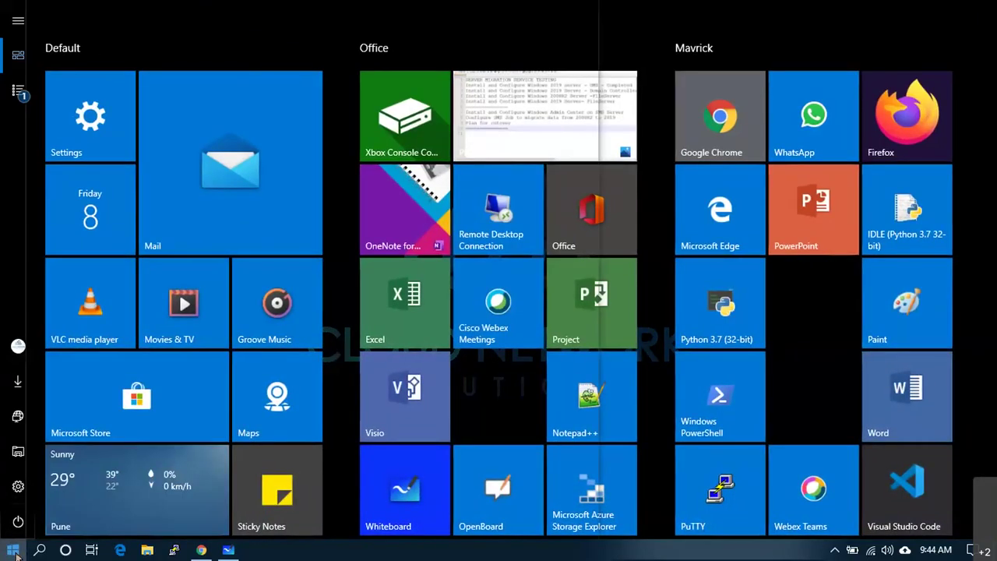
text(con)
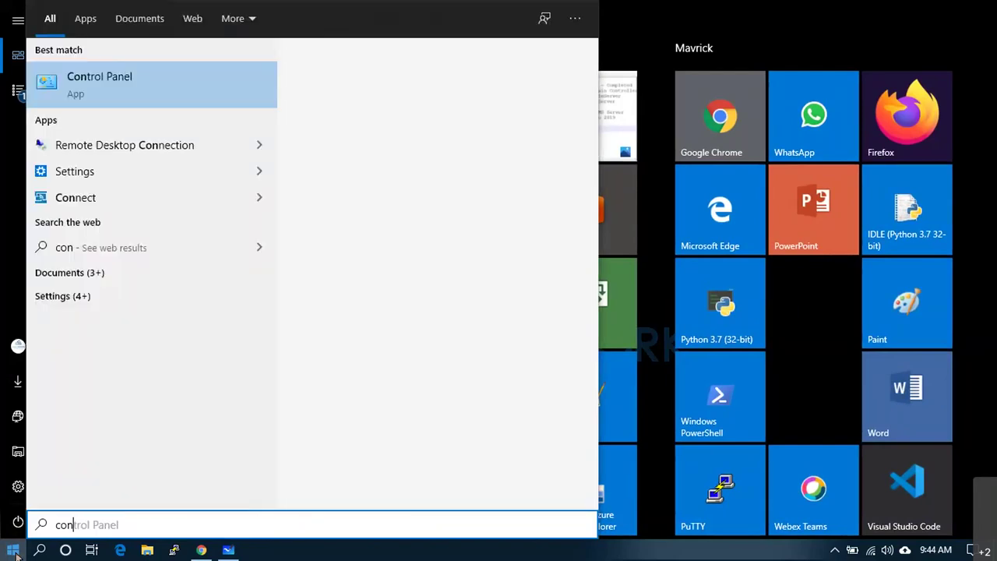
text(v)
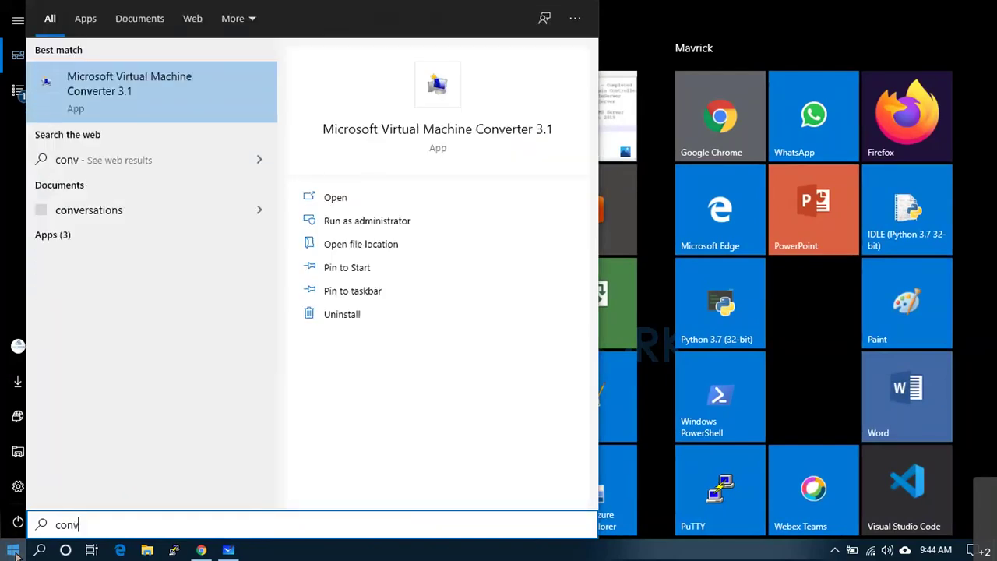
key(BackSpace)
key(BackSpace)
key(BackSpace)
key(BackSpace)
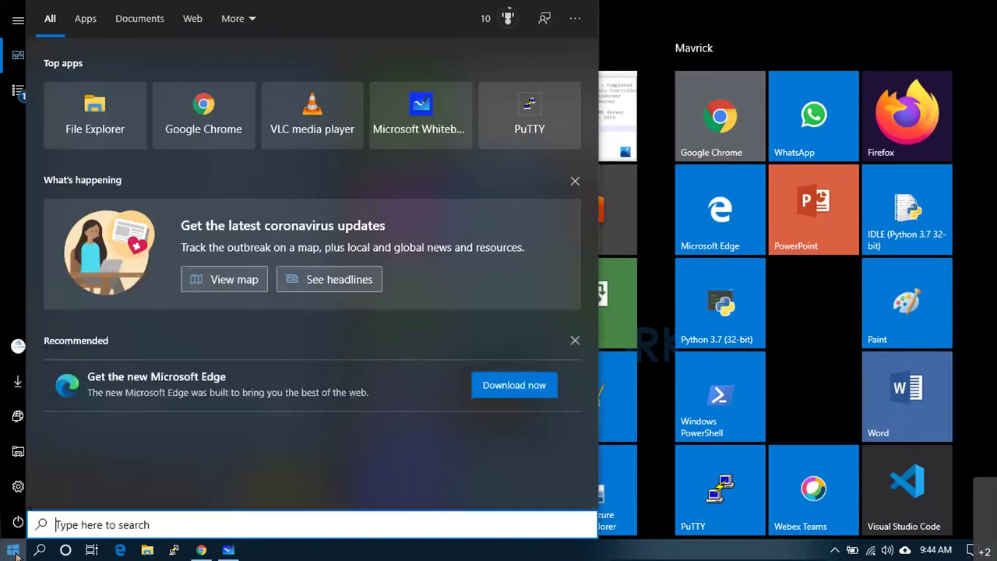
text(vmware)
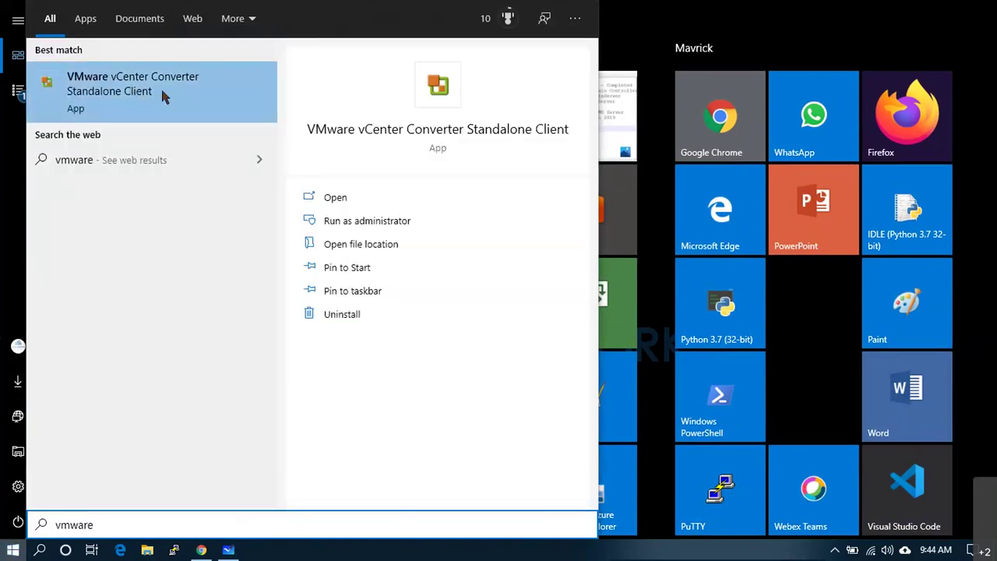
click(184, 103)
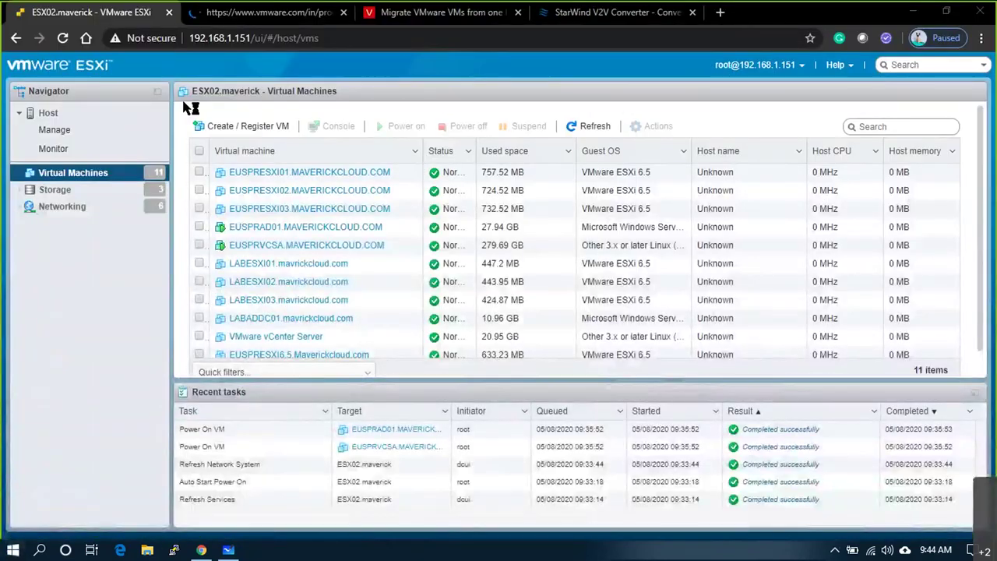
- Close the browser tab with VMware's converter product page and switch to the StarWind V2V Converter tab
click(343, 13)
click(292, 21)
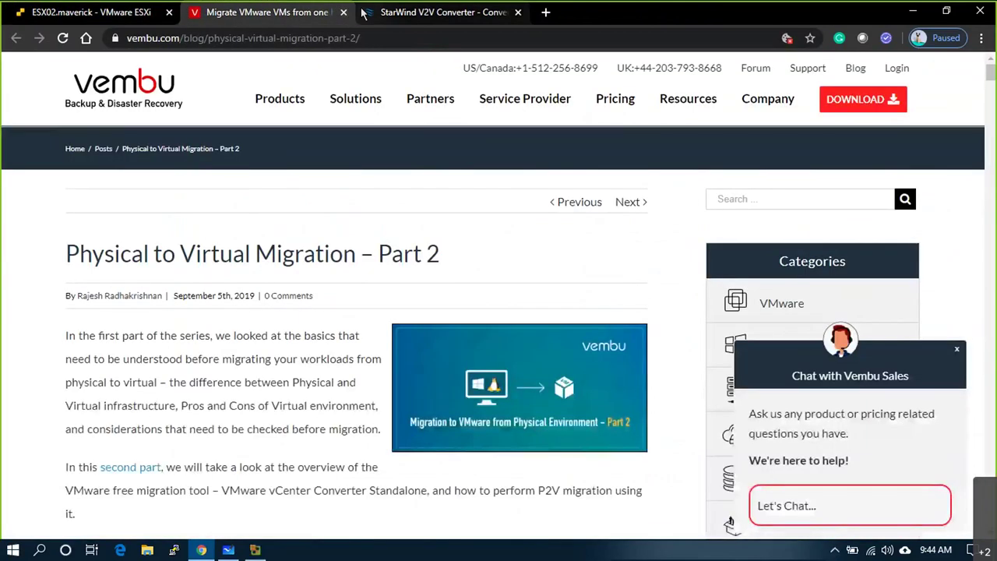
click(365, 12)
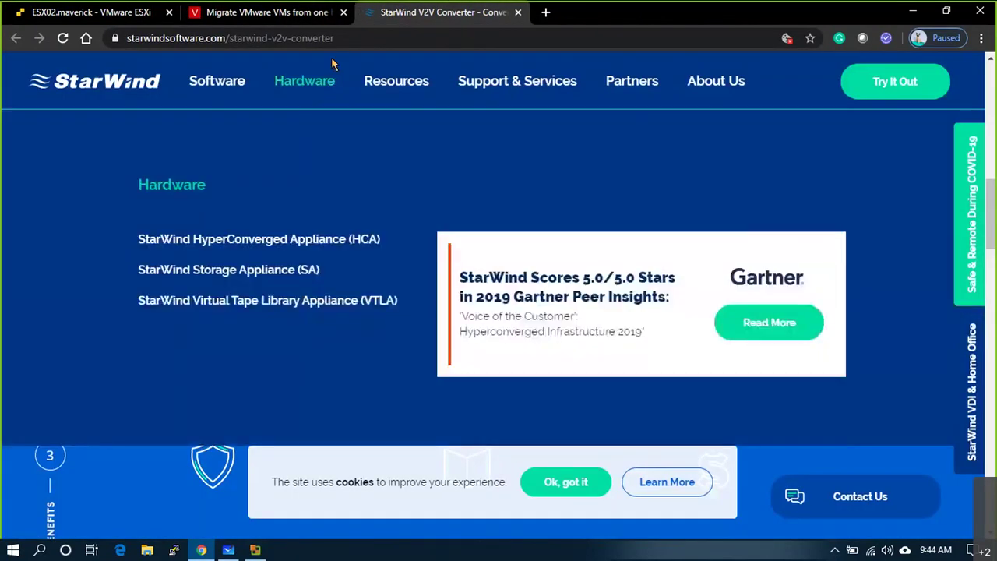
- Search the web for "vmware standalone converter" and copy the link address of the My VMware vCenter Converter Standalone result
click(335, 37)
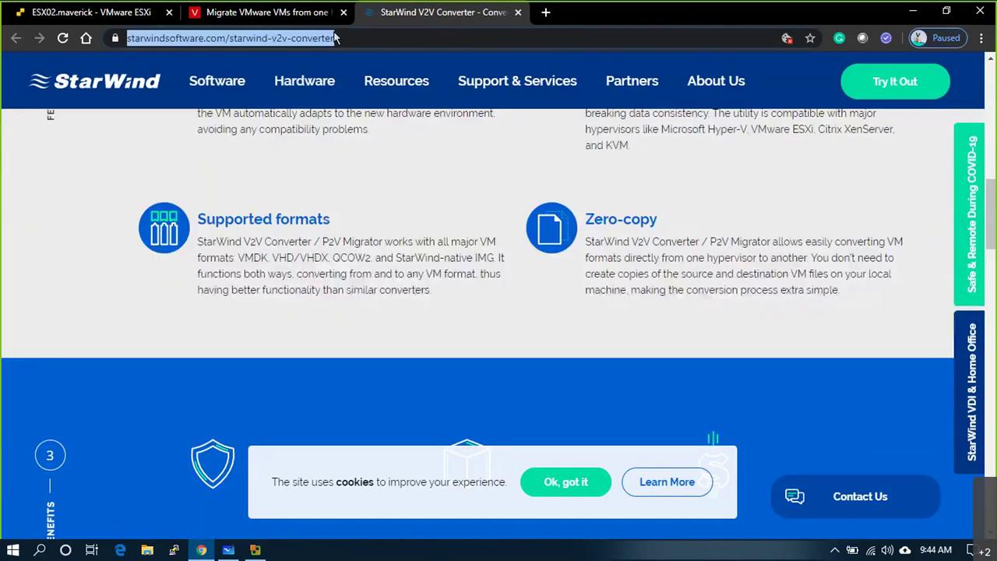
text(vmware standalone)
key(Right)
key(Return)
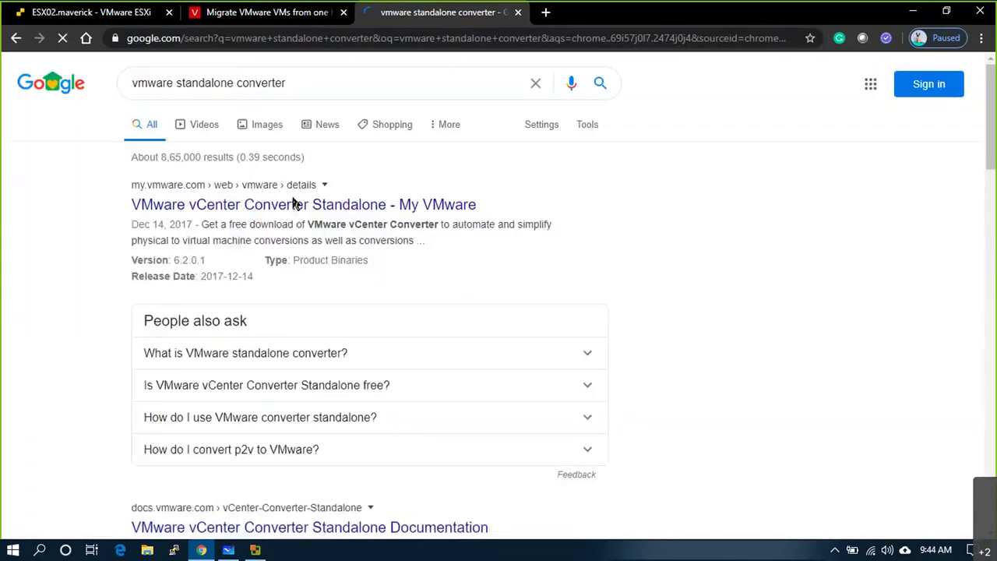
right_click(355, 212)
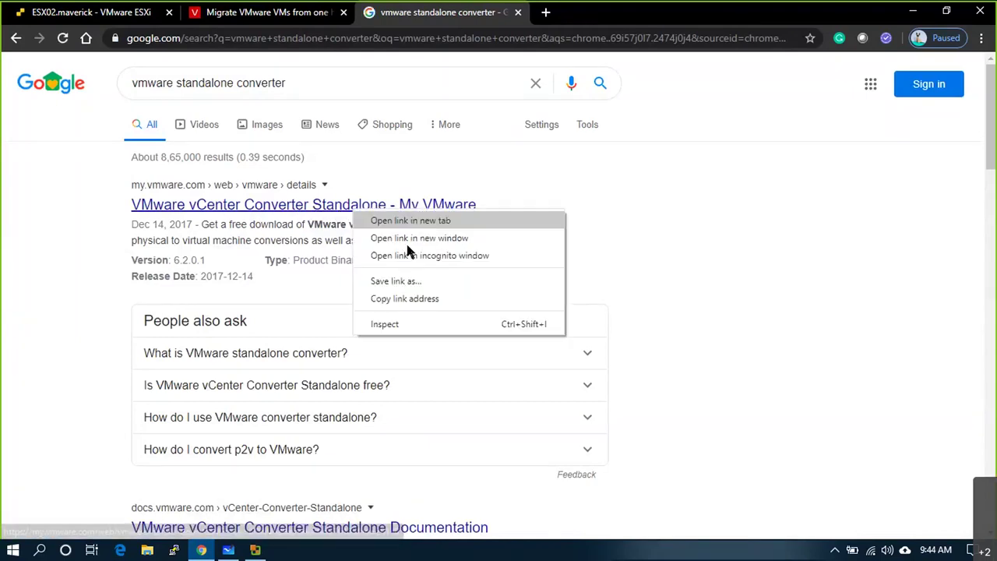
click(427, 297)
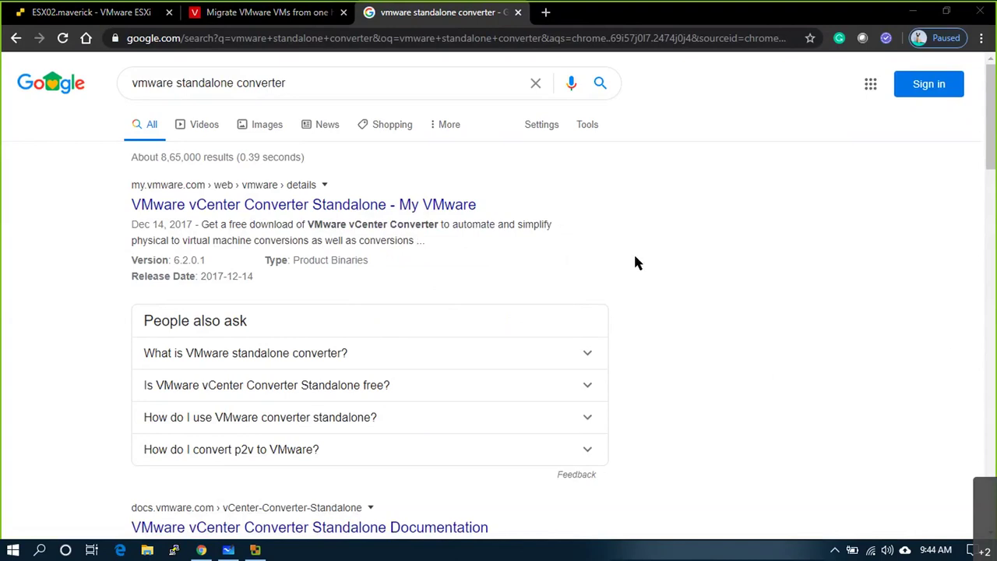
- Switch to the VMware vCenter Converter Standalone window and maximize it
key(alt+Tab)
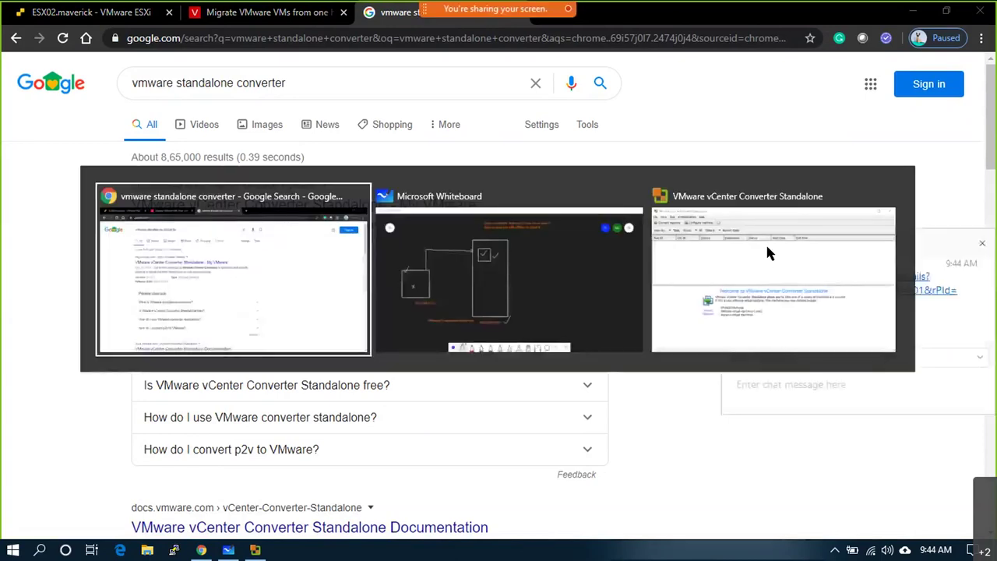
click(766, 252)
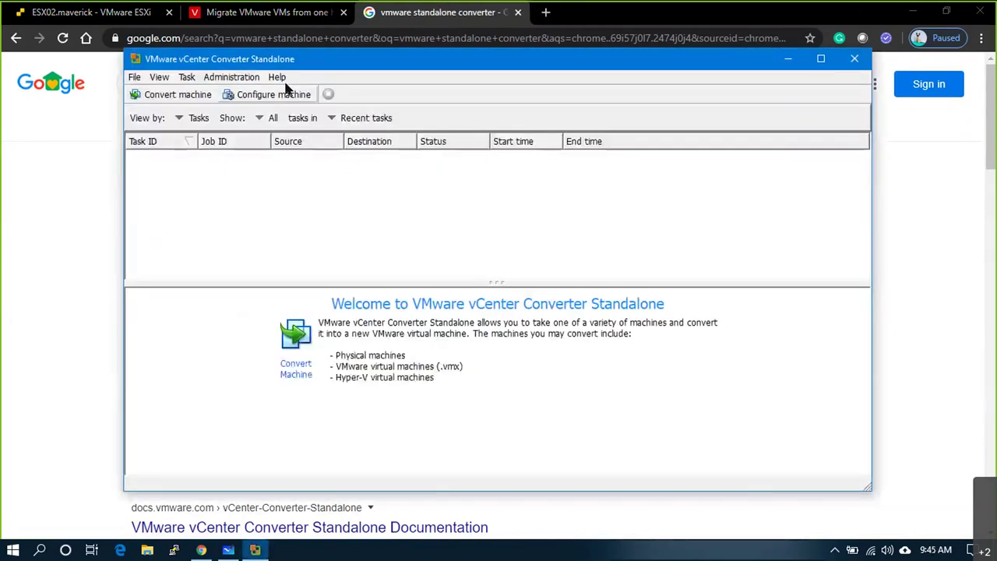
double_click(304, 60)
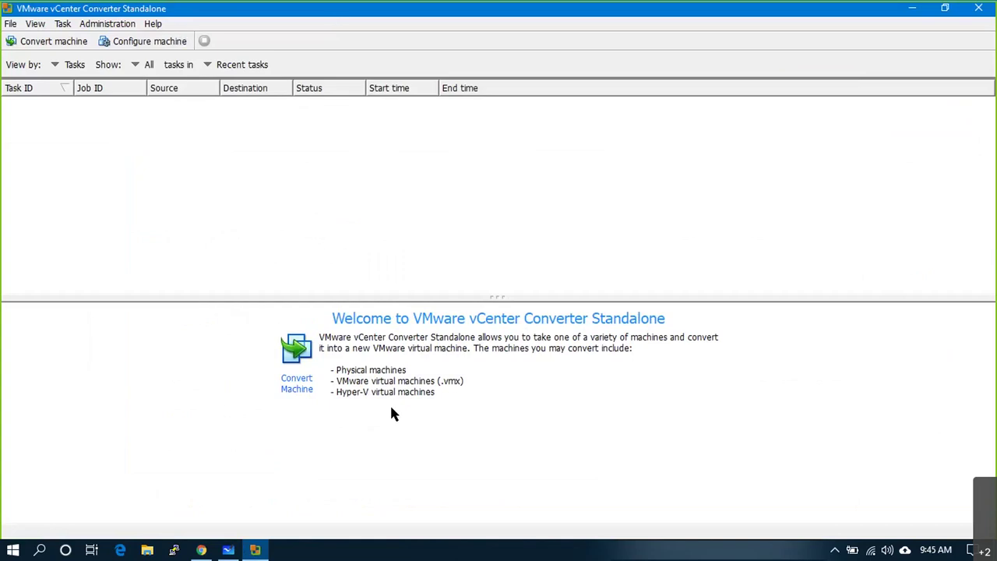
- Switch to Microsoft Whiteboard and draw a square labelled XYZ with a circle inside, plus a smaller square above it labelled ABC
click(228, 550)
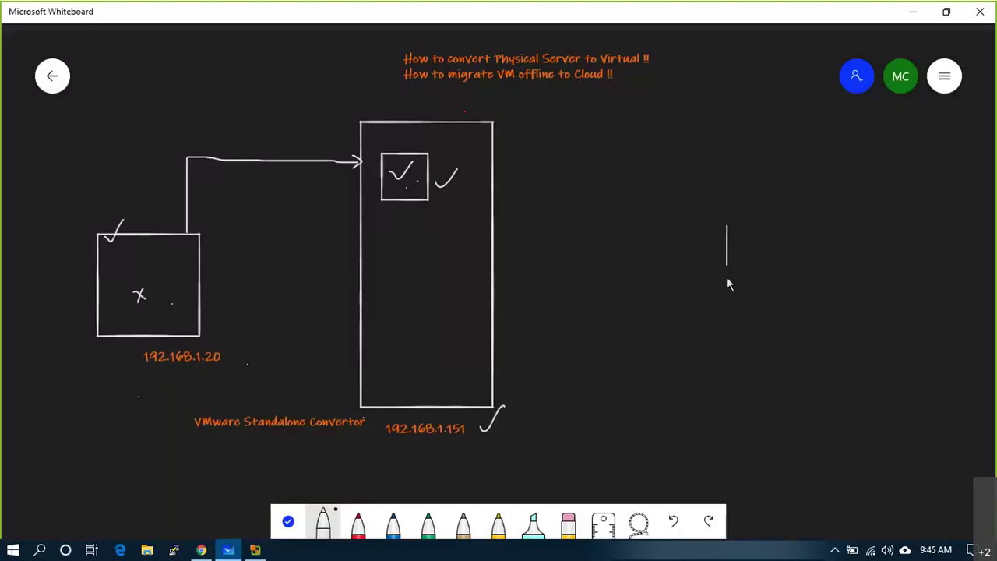
mouse_move(784, 261)
mouse_down()
mouse_move(745, 226)
mouse_move(728, 227)
mouse_up()
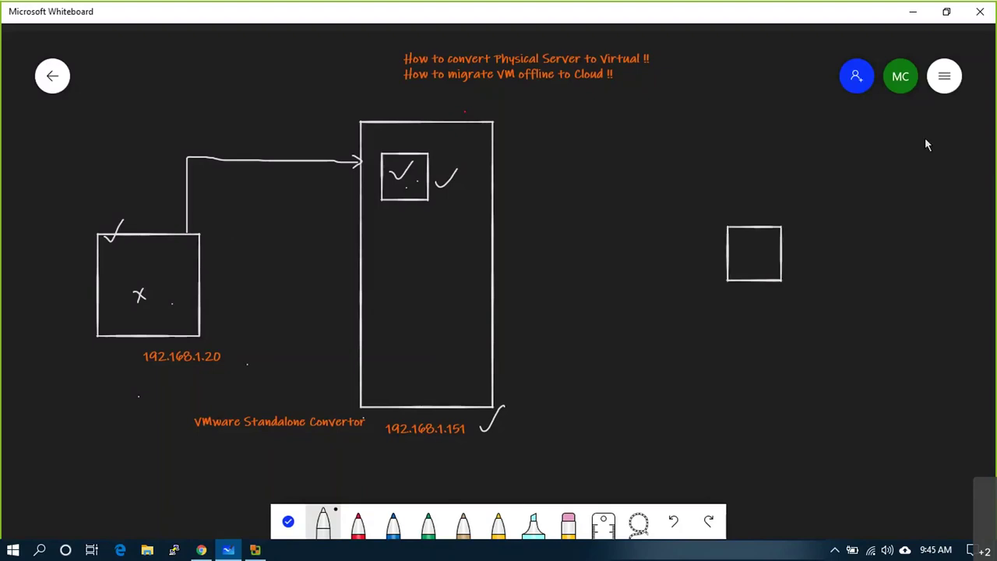
mouse_move(923, 161)
mouse_down()
mouse_move(949, 145)
mouse_move(925, 137)
mouse_up()
mouse_move(745, 243)
mouse_down()
mouse_move(759, 243)
mouse_move(752, 257)
mouse_up()
drag(742, 298, 750, 310)
click(762, 297)
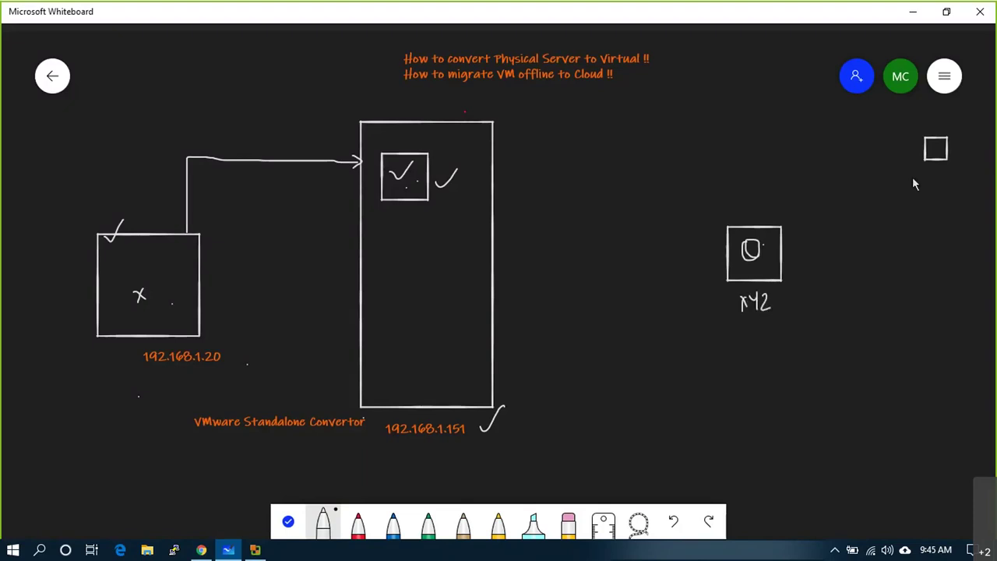
drag(923, 187, 959, 187)
- Draw check marks in the XYZ and ABC squares and arrows from XYZ to ABC and to the large 192.168.1.151 box
drag(742, 248, 772, 234)
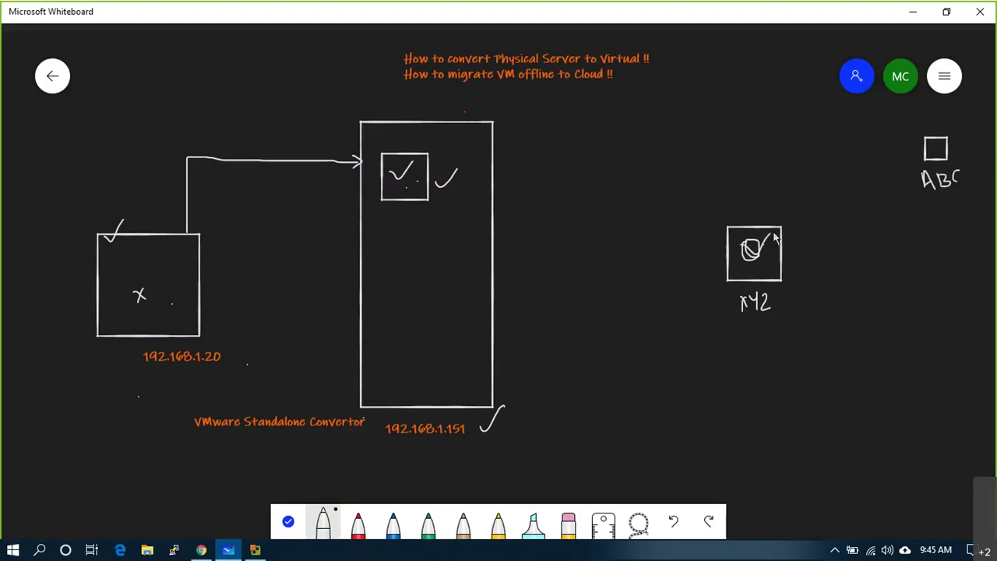
mouse_move(935, 145)
mouse_down()
mouse_move(946, 148)
mouse_move(968, 125)
mouse_up()
mouse_move(779, 234)
mouse_down()
mouse_move(917, 163)
mouse_move(920, 174)
mouse_up()
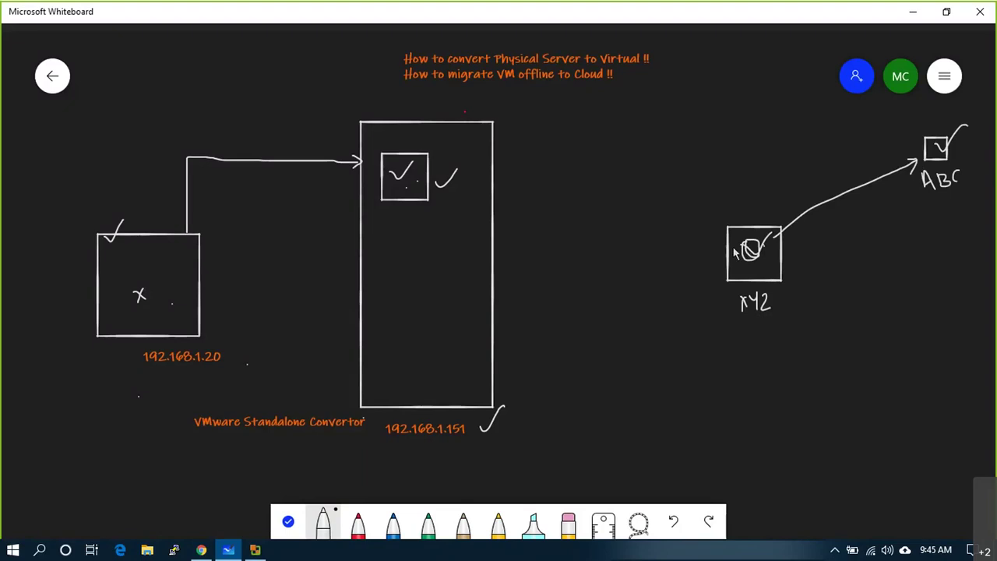
mouse_move(735, 249)
mouse_down()
mouse_move(499, 240)
mouse_move(505, 248)
mouse_up()
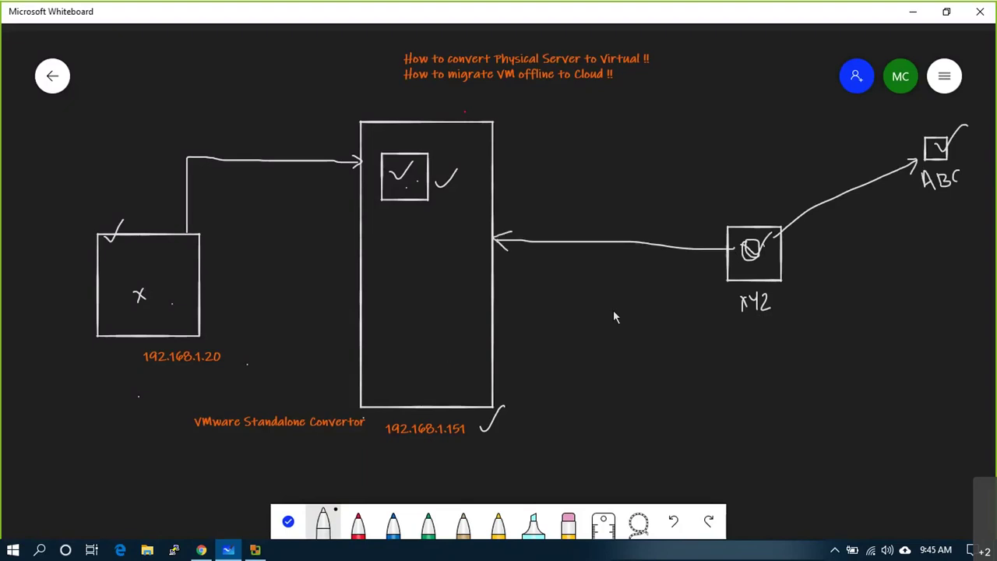
- Draw a circled 1 beside XYZ and a lower square labelled ABC with check marks and an arrow to the 192.168.1.151 box
drag(709, 272, 711, 290)
mouse_move(878, 341)
mouse_down()
mouse_move(875, 397)
mouse_move(939, 397)
mouse_move(939, 337)
mouse_move(876, 338)
mouse_up()
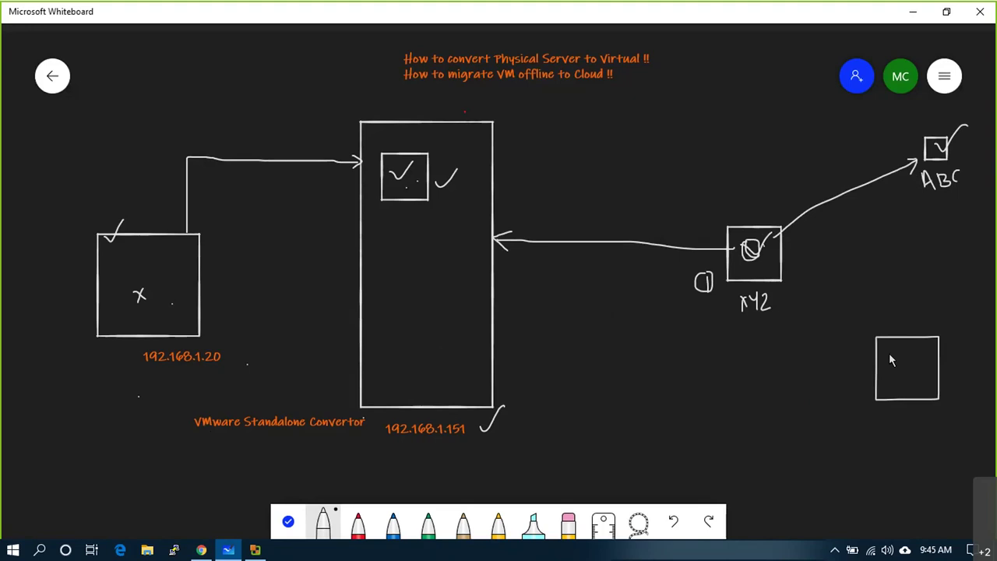
drag(881, 426, 919, 426)
click(914, 415)
mouse_move(892, 362)
mouse_down()
mouse_move(901, 372)
mouse_move(931, 325)
mouse_up()
drag(908, 373, 506, 335)
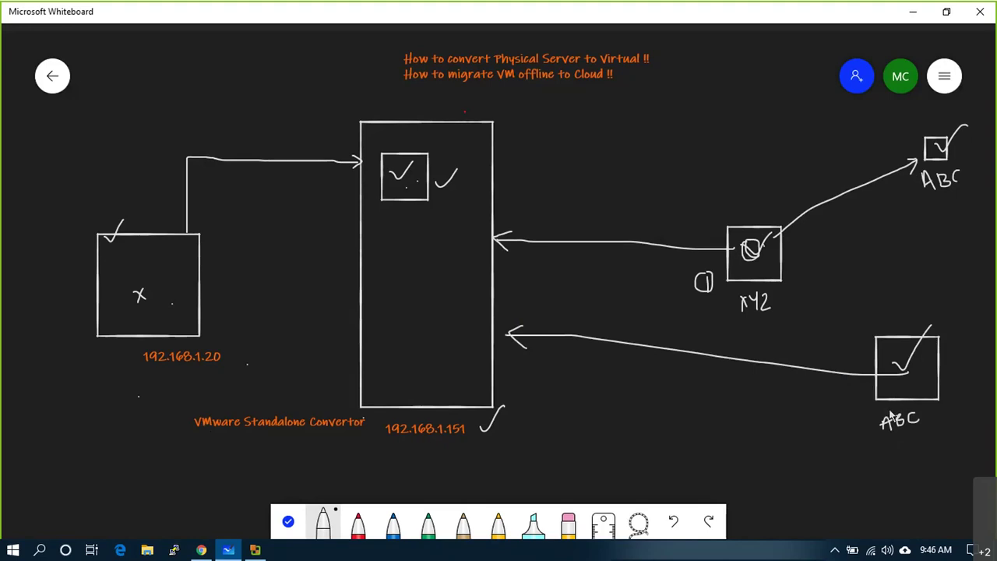
drag(899, 385, 873, 401)
- Switch to VMware vCenter Converter Standalone and start a machine conversion with a powered-on Remote Windows machine as the source
key(alt+Tab)
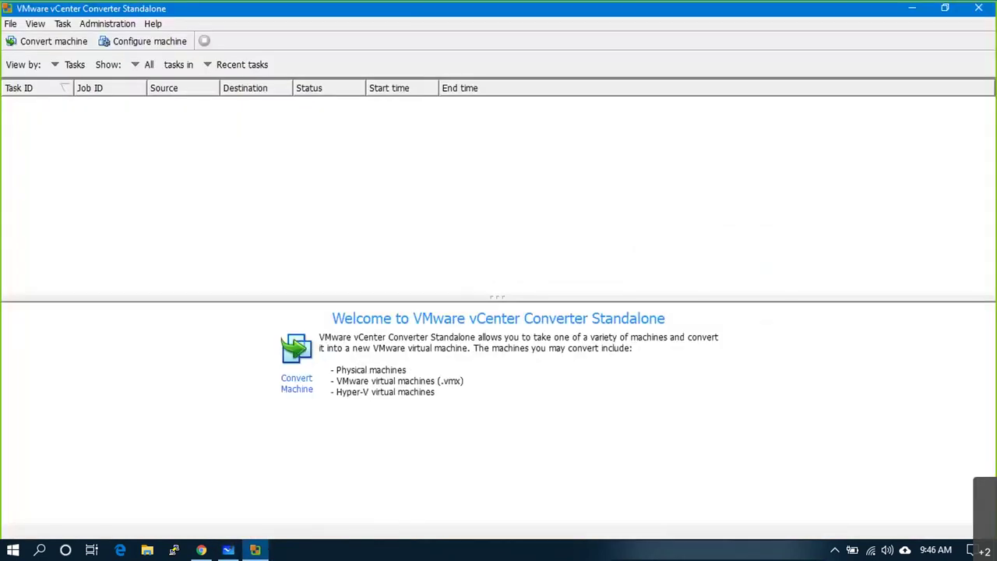
click(31, 47)
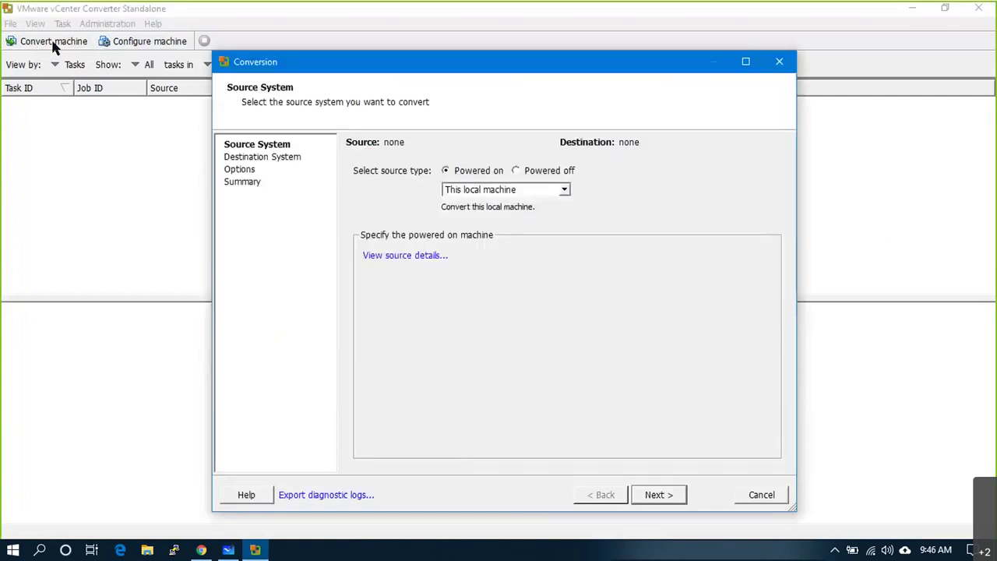
click(499, 192)
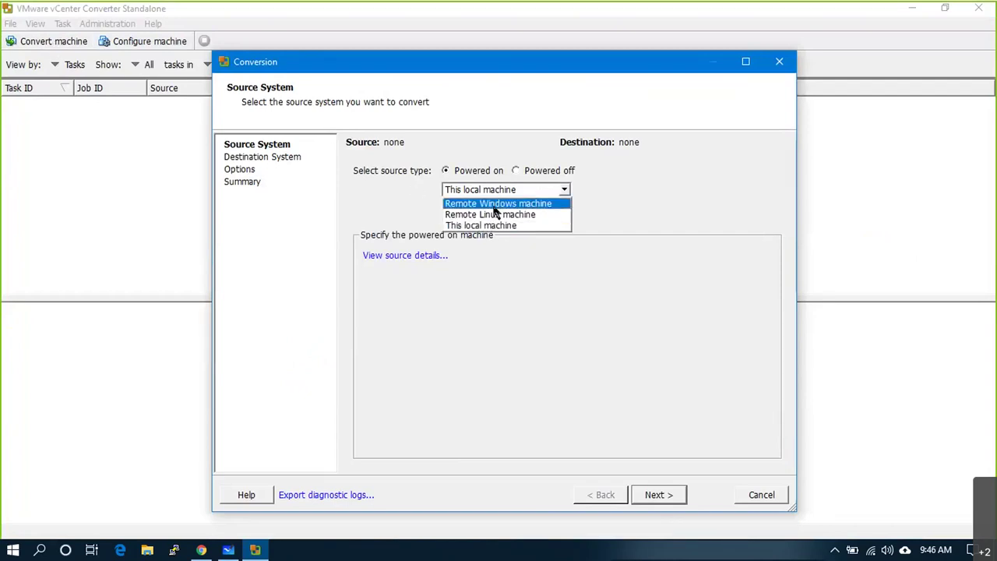
click(494, 205)
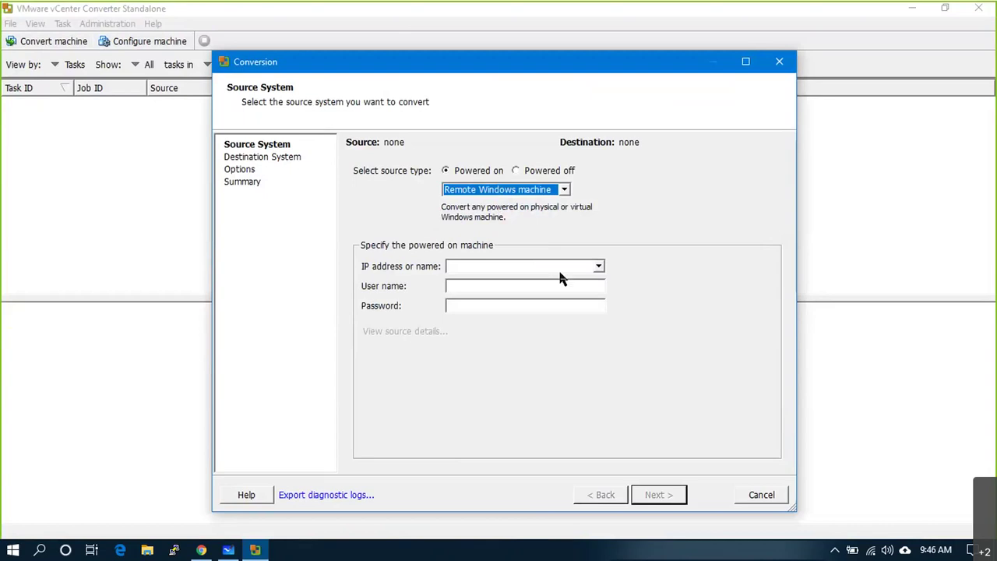
- Switch to Microsoft Whiteboard, draw a large circle around the XYZ square and add a check mark inside that circle
key(alt+Tab)
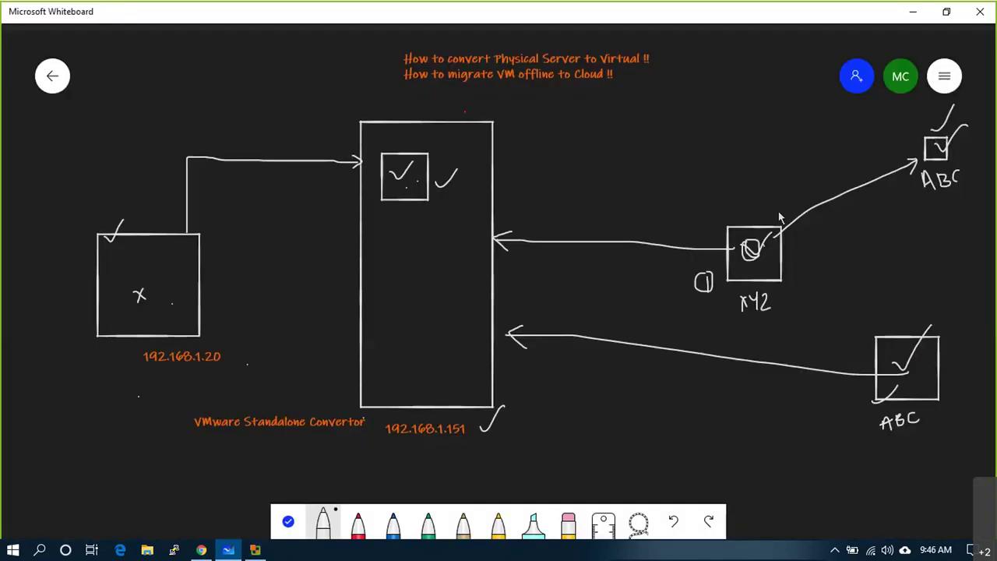
mouse_move(750, 215)
mouse_down()
mouse_move(728, 300)
mouse_move(824, 275)
mouse_move(793, 207)
mouse_up()
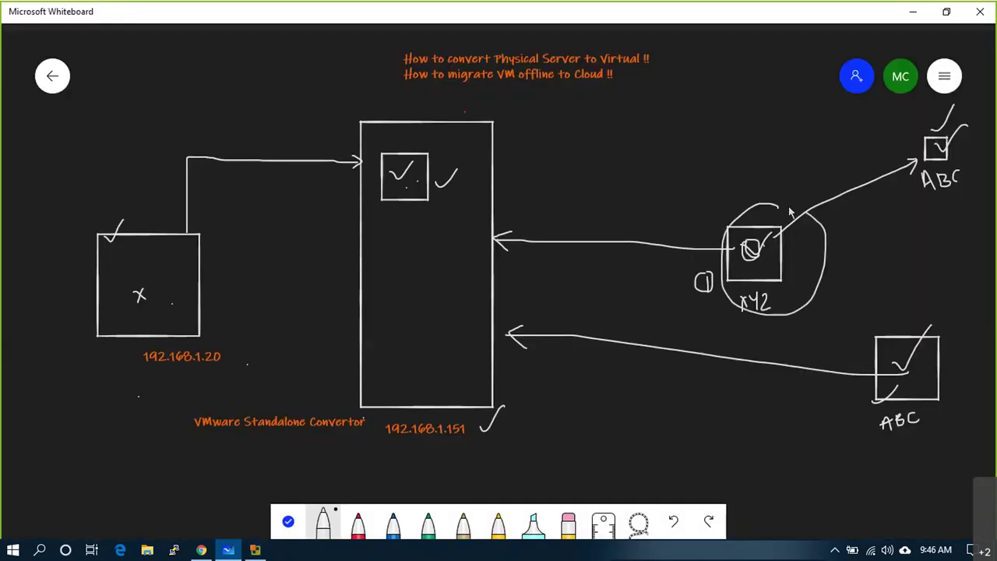
drag(795, 282, 837, 238)
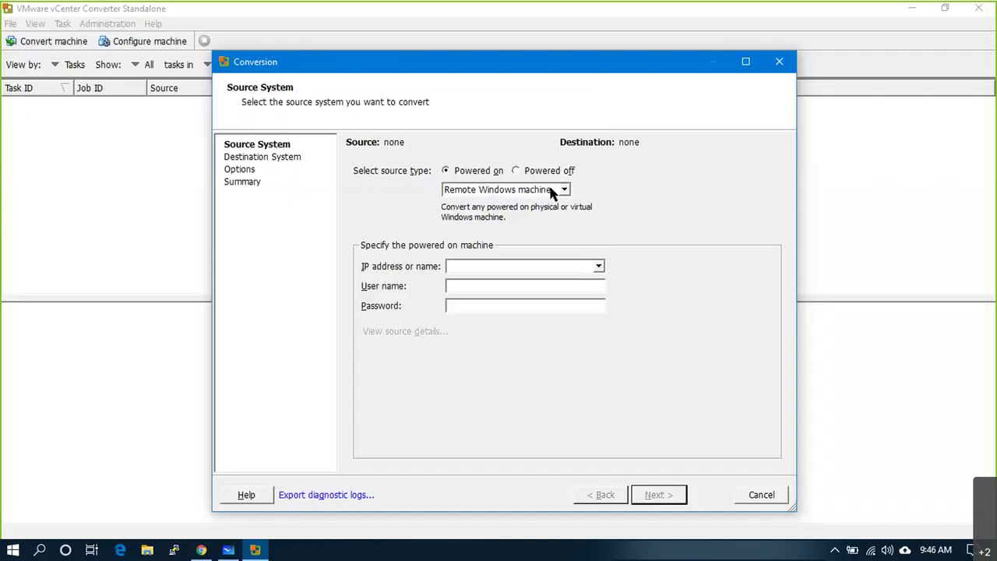
- Try to use This local machine as the powered-on conversion source in VMware vCenter Converter Standalone and view its source details
click(550, 192)
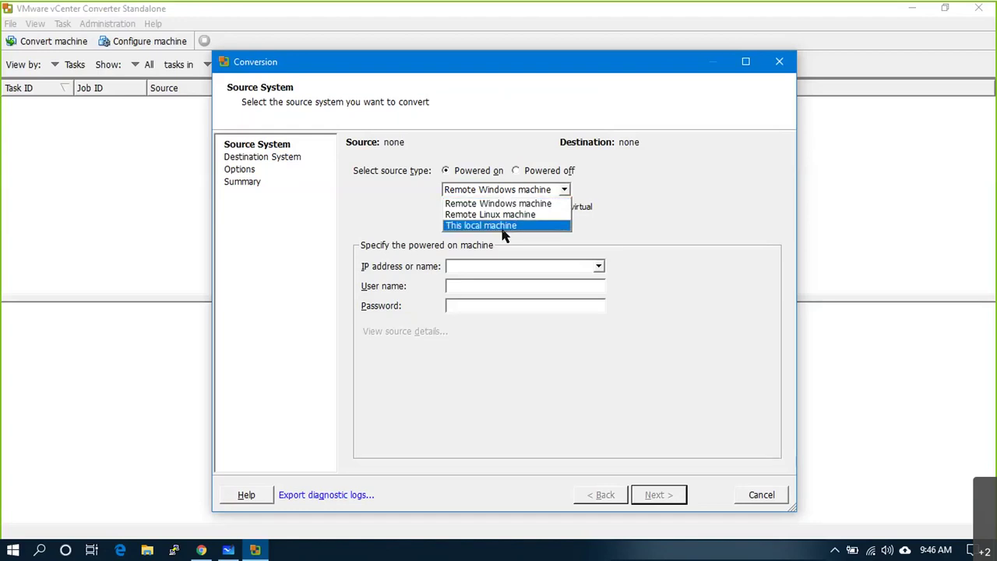
click(503, 226)
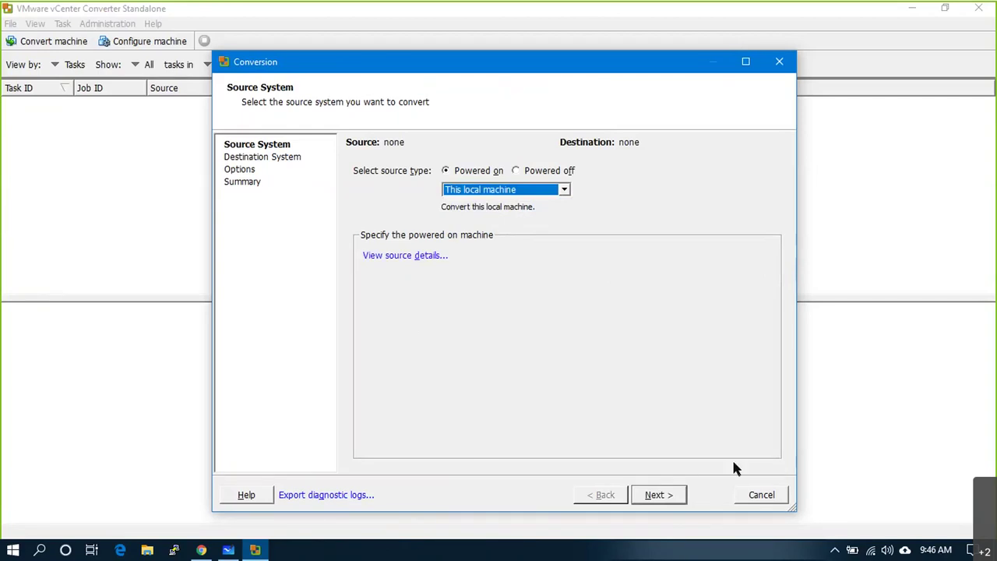
click(669, 494)
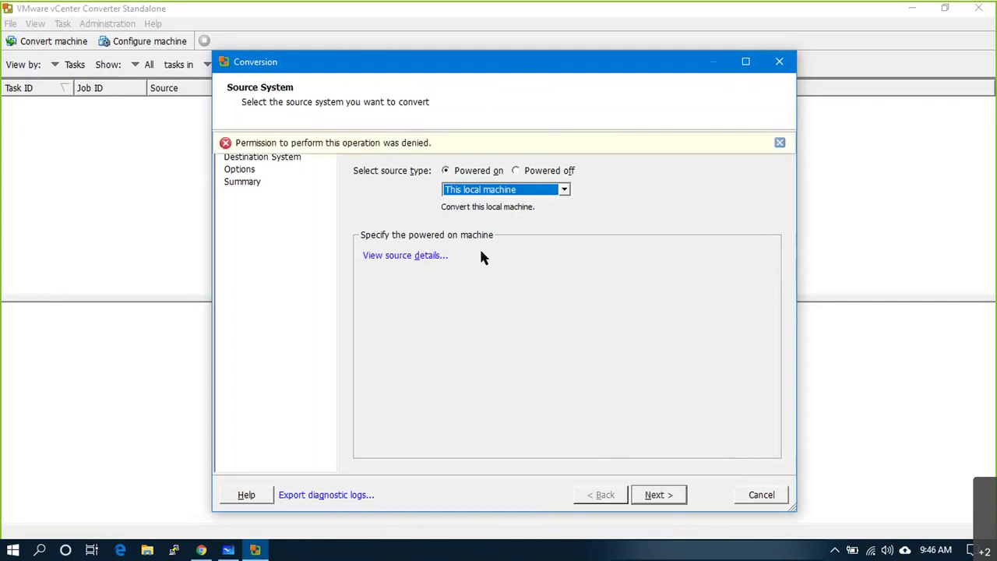
click(411, 255)
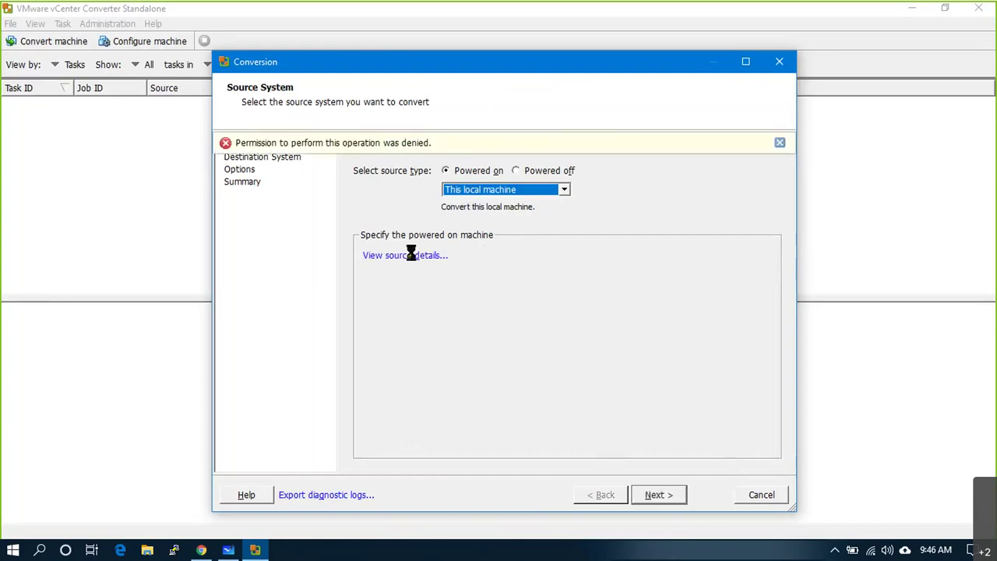
click(780, 143)
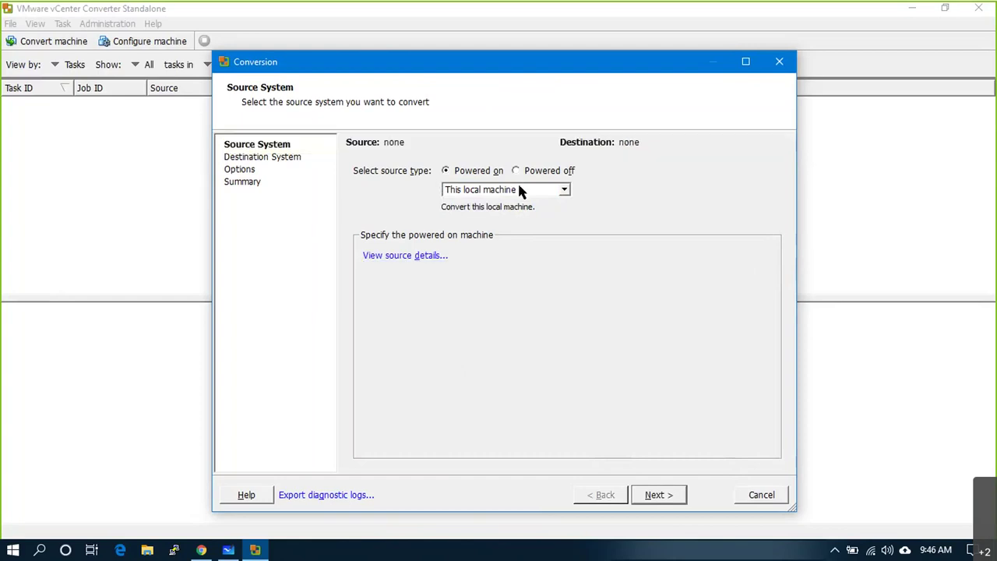
click(410, 254)
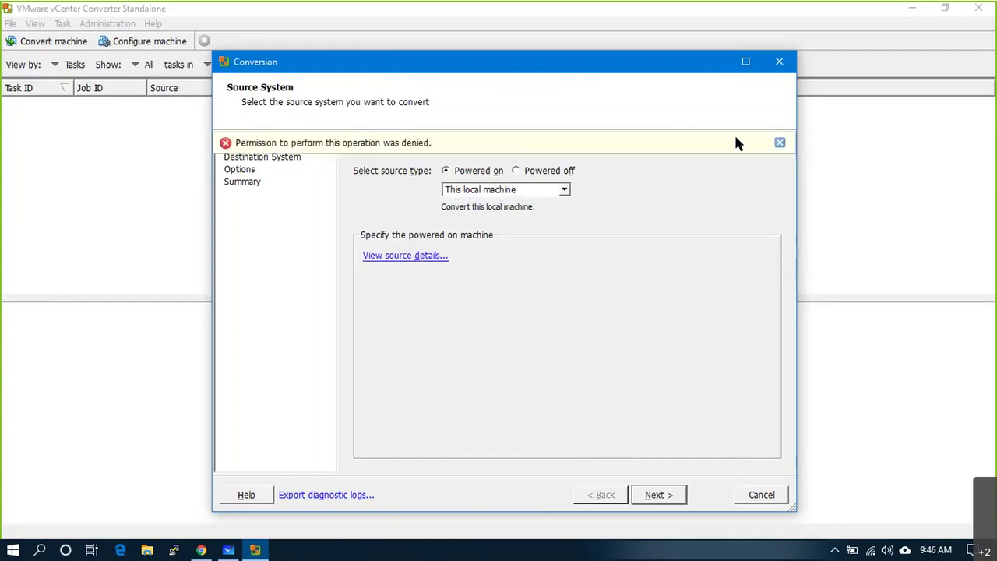
click(780, 142)
- Cancel the conversion wizard and close VMware vCenter Converter Standalone
click(761, 494)
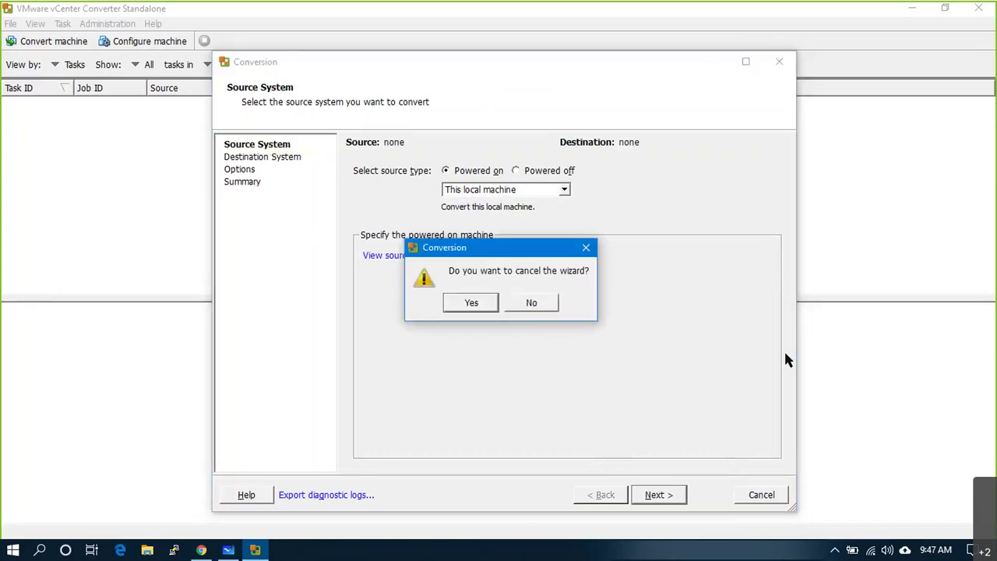
click(479, 309)
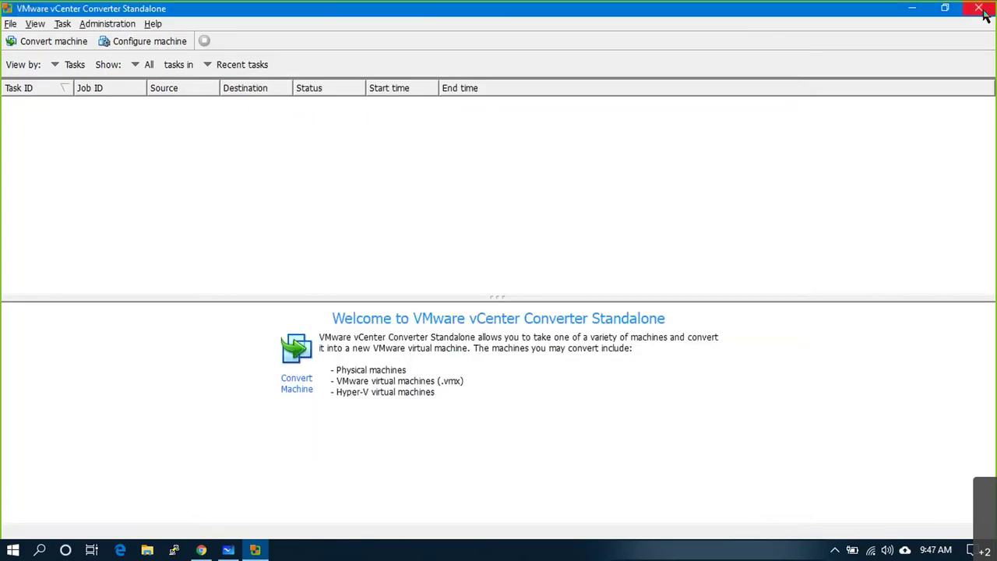
click(979, 8)
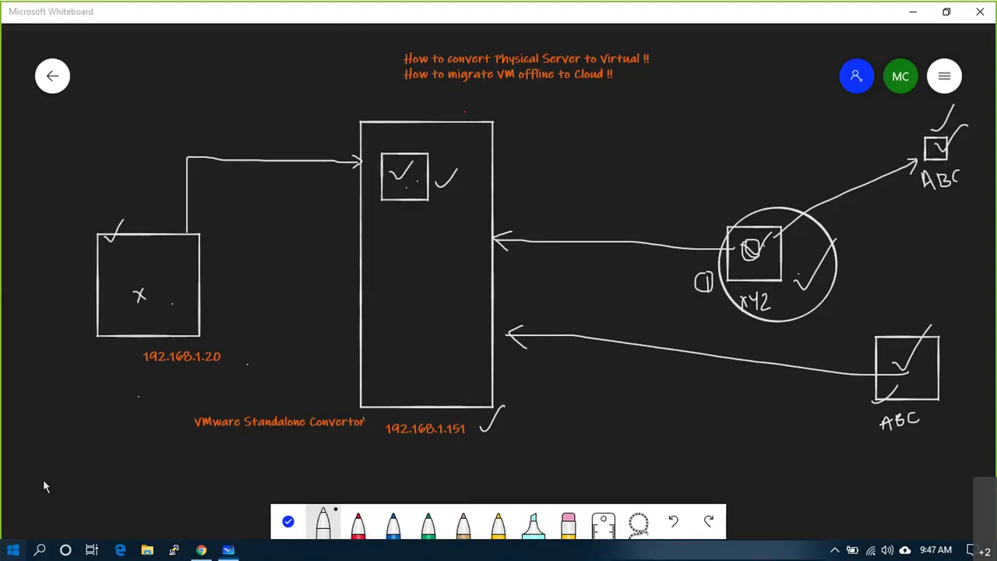
- Launch VMware vCenter Converter Standalone Client as administrator and maximize its window
key(super)
text(vmw)
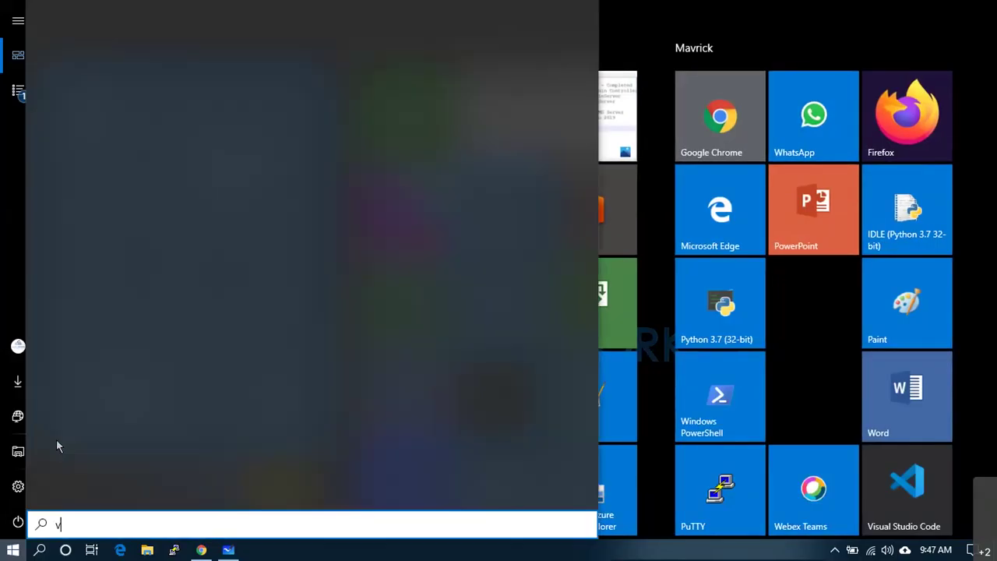
right_click(120, 84)
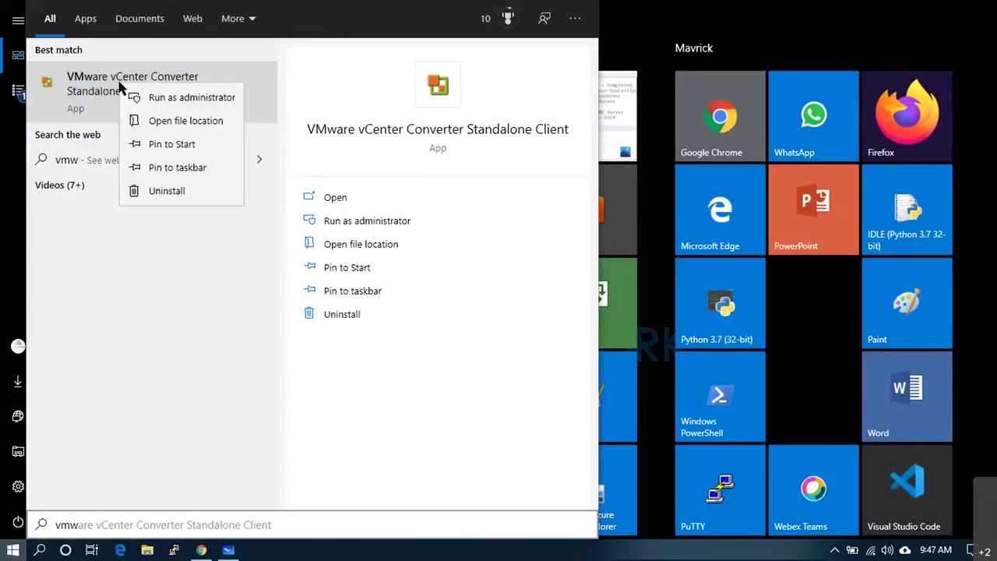
click(155, 100)
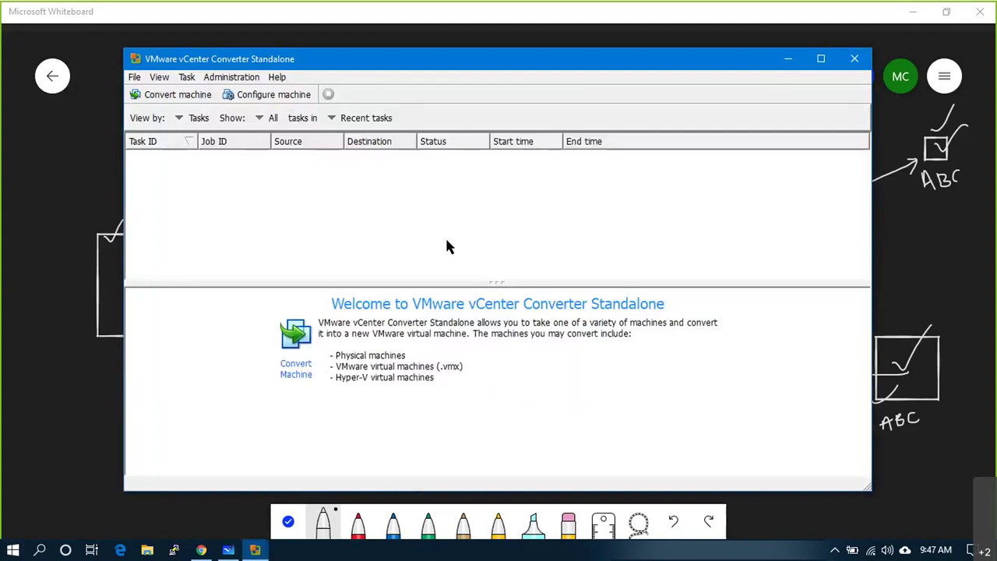
click(821, 58)
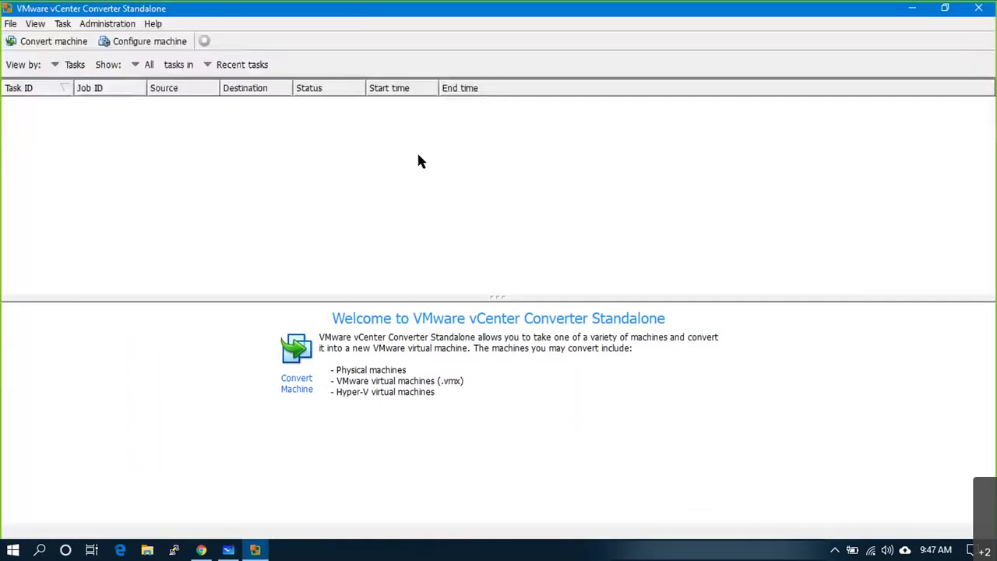
- Start a machine conversion with This local machine as the powered-on source and continue to the destination system settings
click(21, 45)
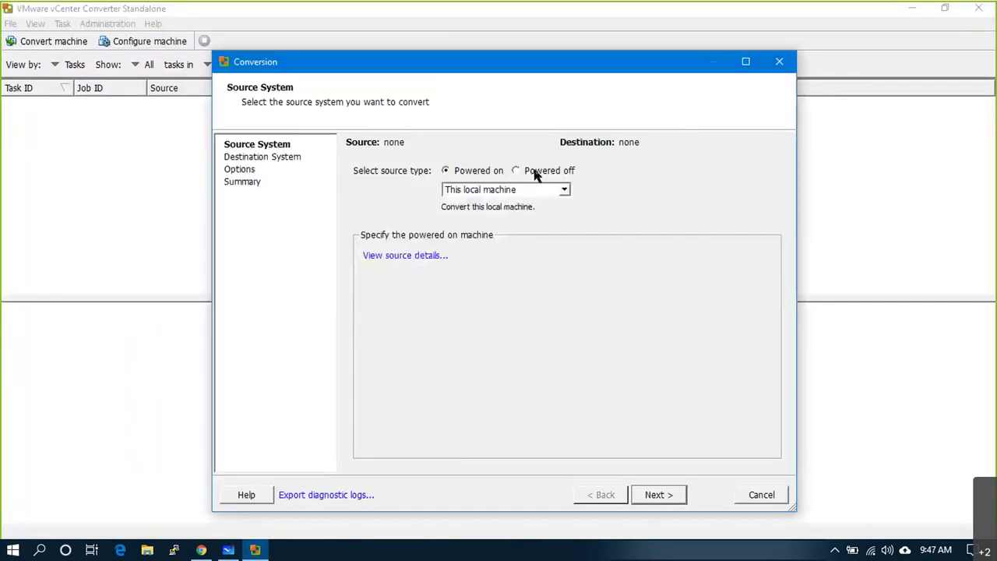
click(545, 192)
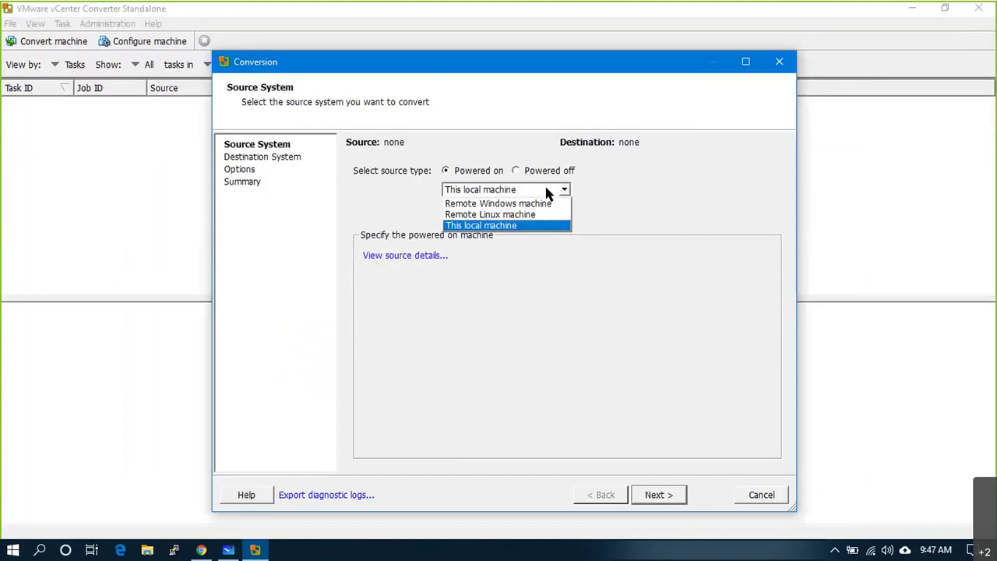
click(545, 225)
click(647, 495)
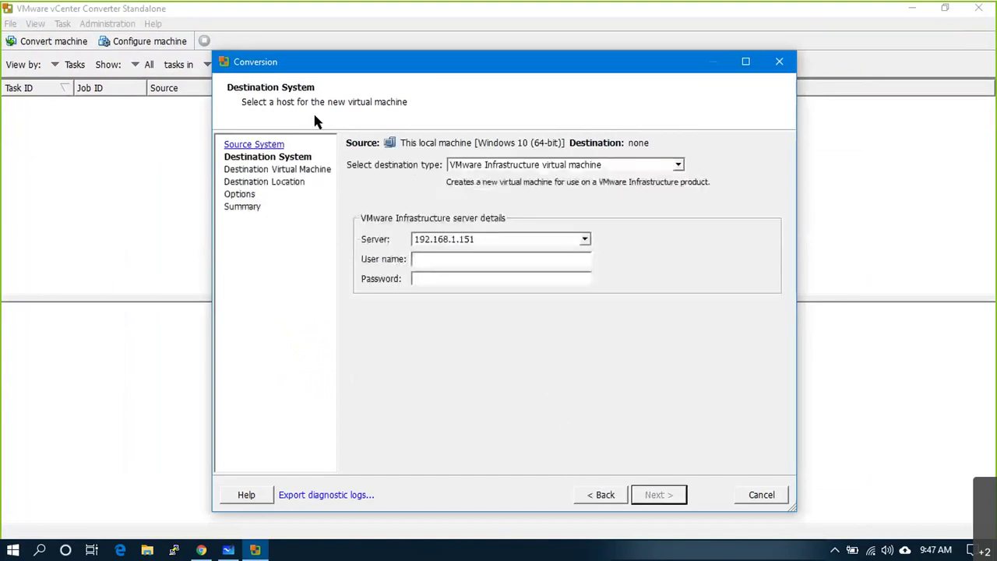
click(586, 495)
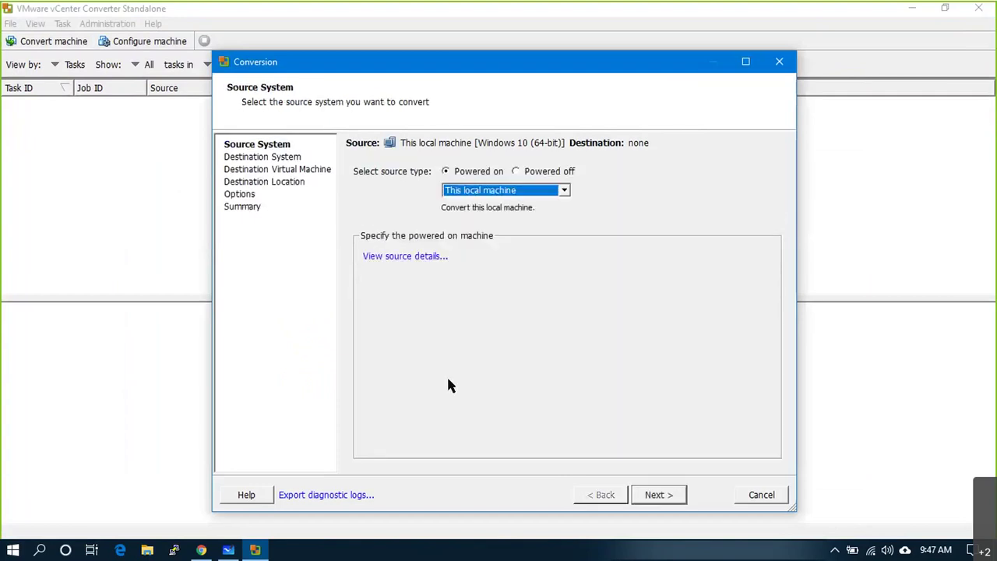
click(661, 494)
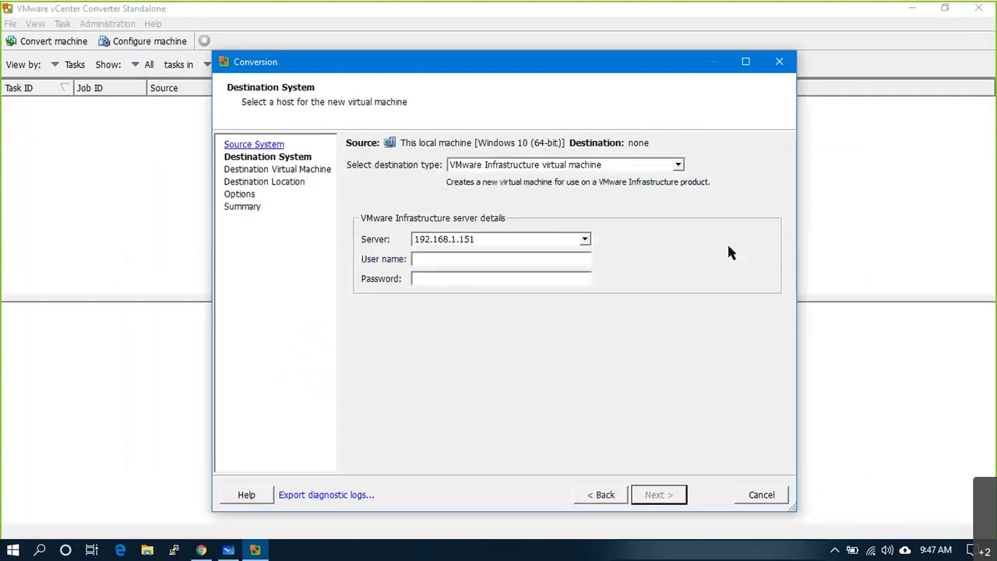
- Set the destination type to VMware Infrastructure virtual machine and keep 192.168.1.151 as the server
click(680, 167)
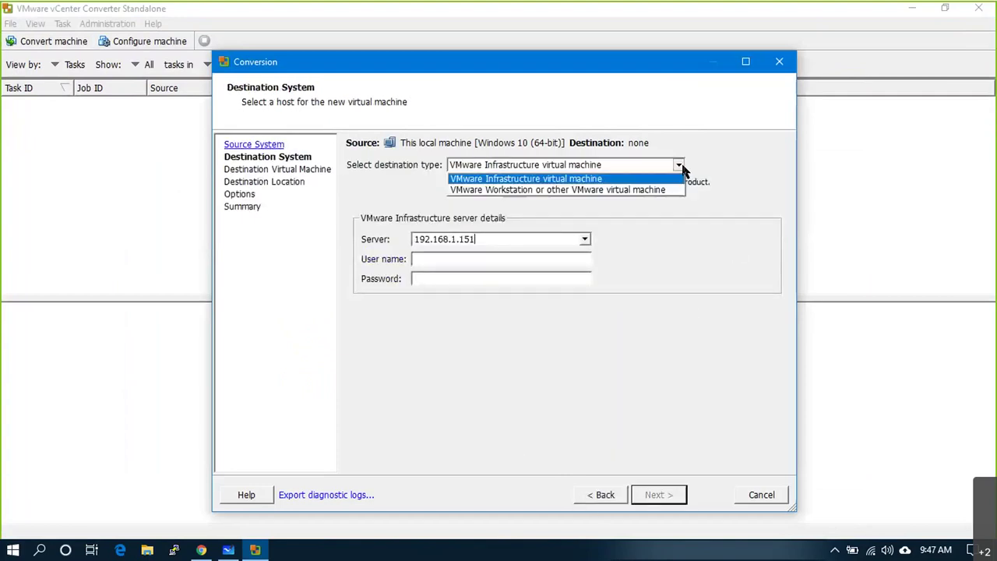
click(527, 181)
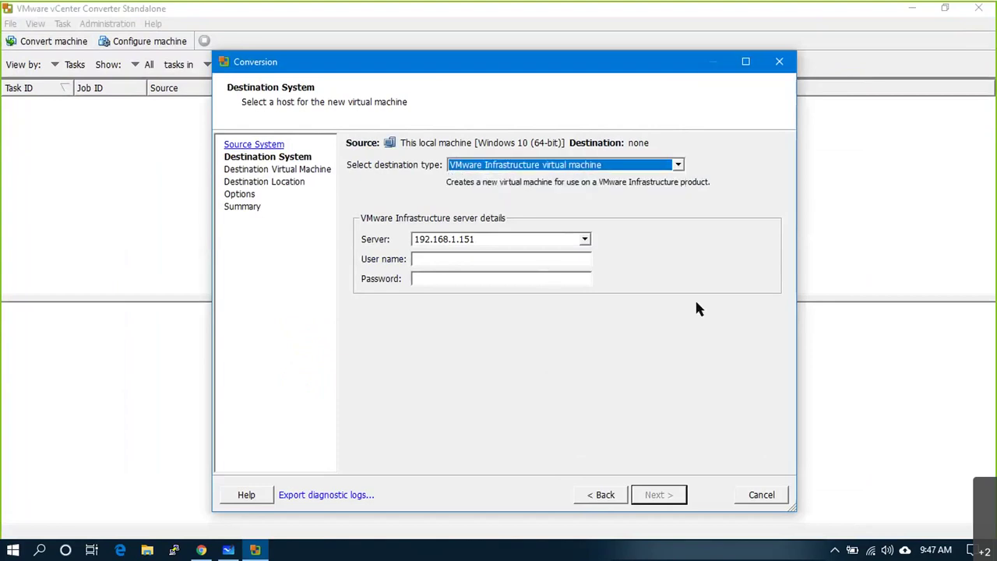
click(584, 240)
click(456, 259)
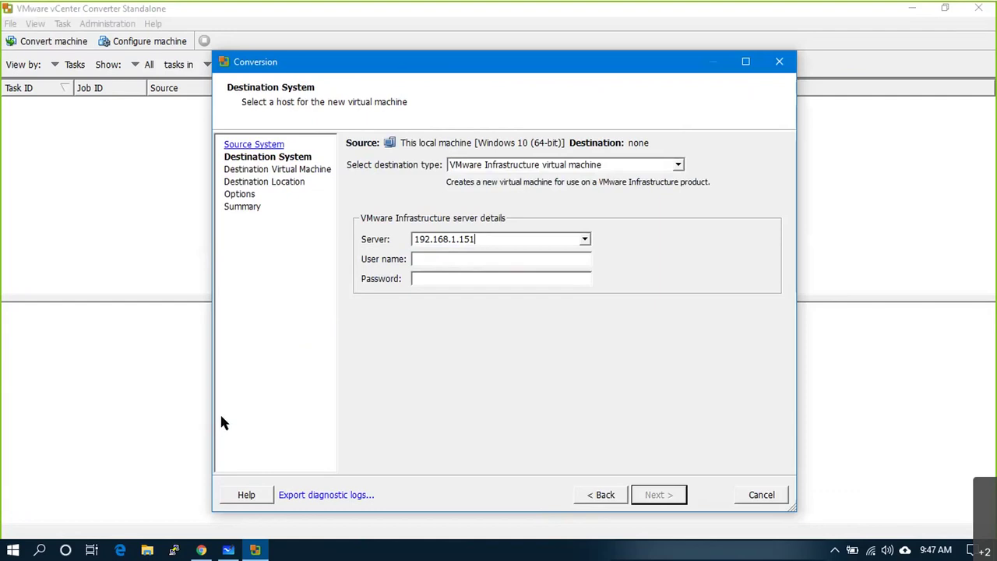
- Connect to the destination server with user name root and the account password, ignoring the certificate warning
drag(501, 238, 413, 239)
click(490, 262)
click(425, 280)
drag(503, 241, 415, 240)
click(424, 258)
text(root)
key(Tab)
text(***********)
click(659, 498)
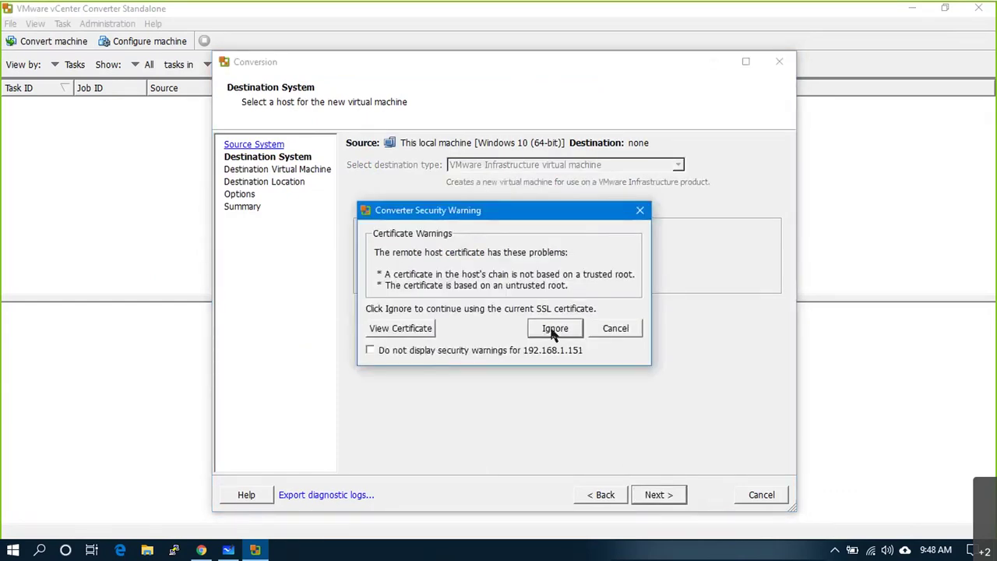
click(553, 330)
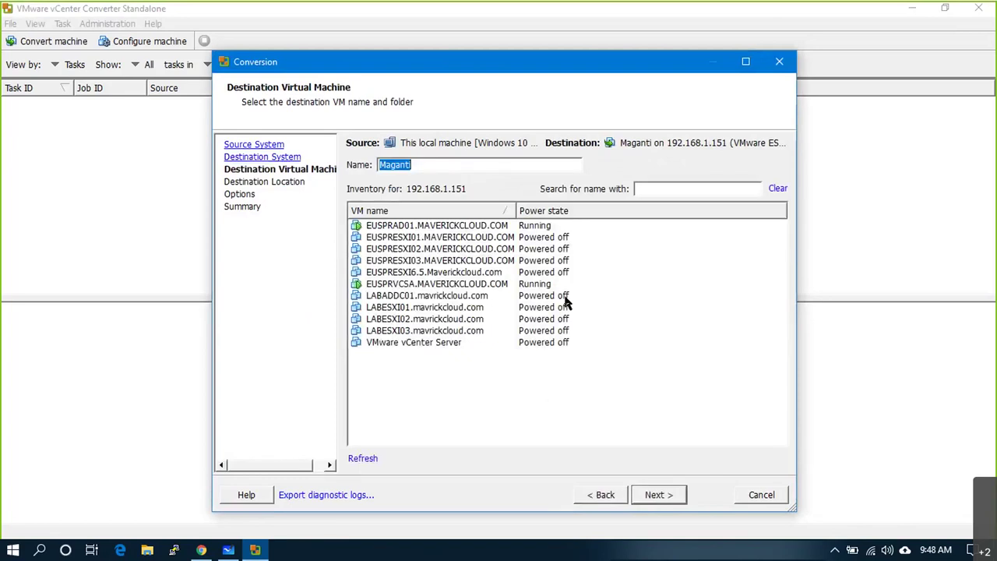
- Sort the inventory by VM name in descending order and name the destination virtual machine UserLaptop.mavrickcloud.com
mouse_move(514, 208)
mouse_down()
mouse_move(584, 209)
mouse_move(528, 209)
mouse_up()
click(467, 211)
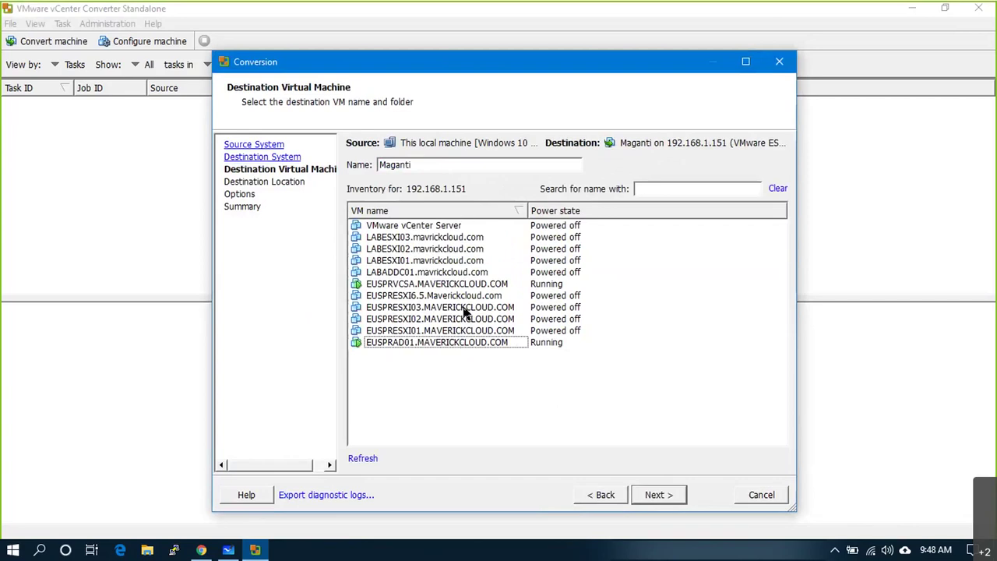
drag(427, 164, 340, 167)
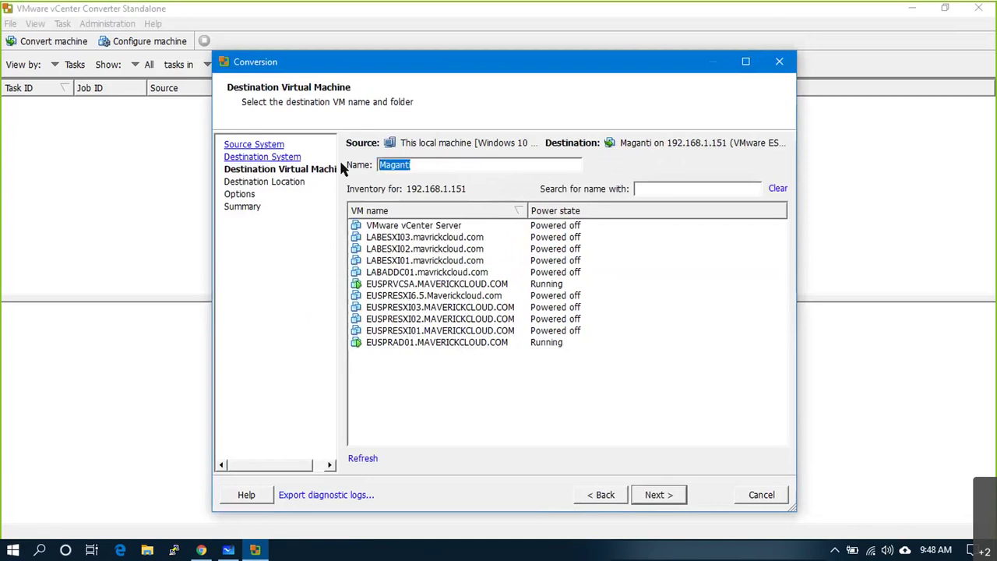
text(mave)
key(BackSpace)
key(BackSpace)
key(BackSpace)
key(BackSpace)
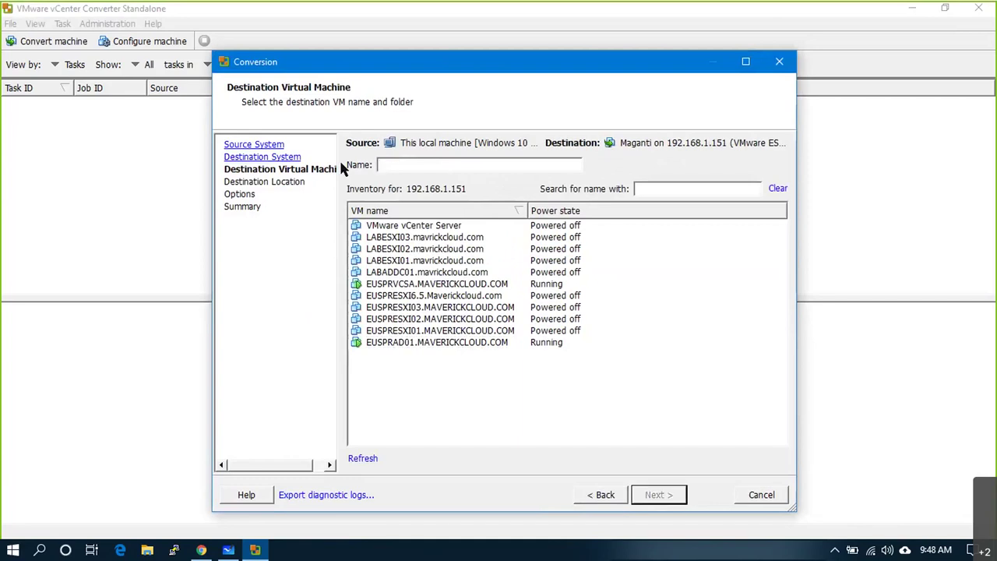
text(UserLa)
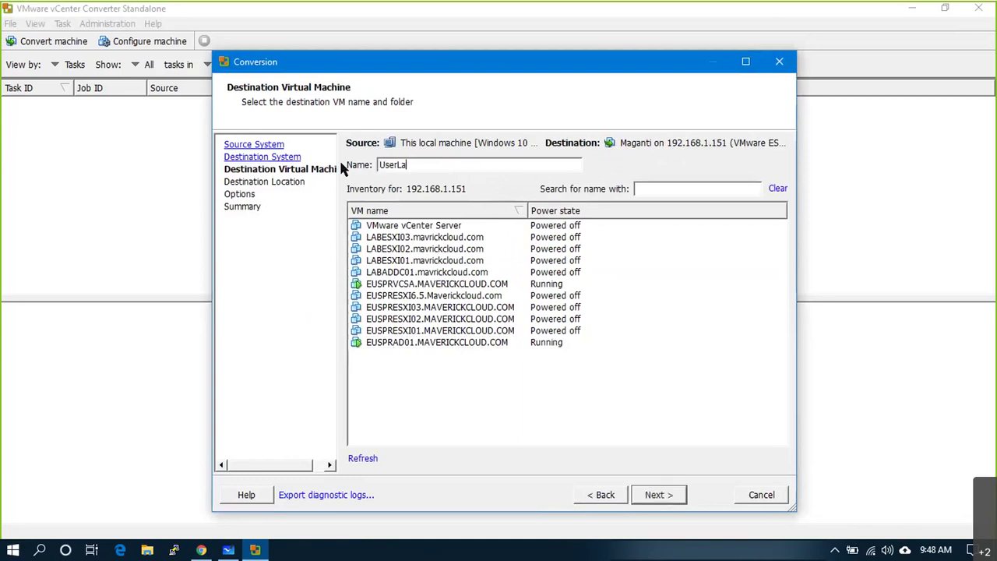
text(ptop.mavrickcloud.com)
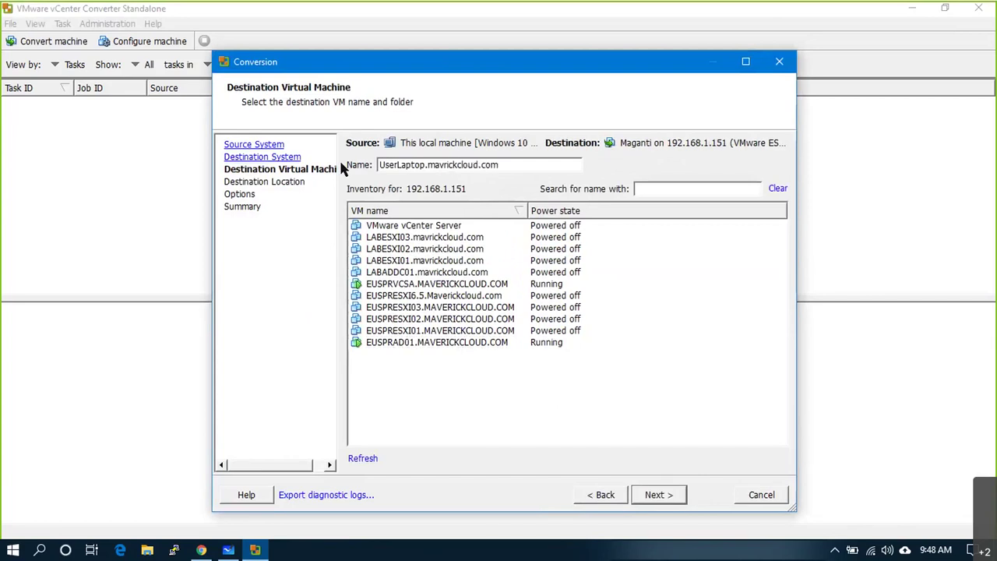
- Change the destination virtual machine's name to UserLaptop1.mavrickcloud.com and continue to the destination location settings
key(Left)
key(Left)
key(Left)
key(Left)
key(Left)
key(Left)
key(Left)
key(Left)
key(Left)
key(Left)
key(Left)
key(Left)
key(Left)
key(Left)
key(Left)
key(Left)
key(Left)
text(1)
double_click(506, 168)
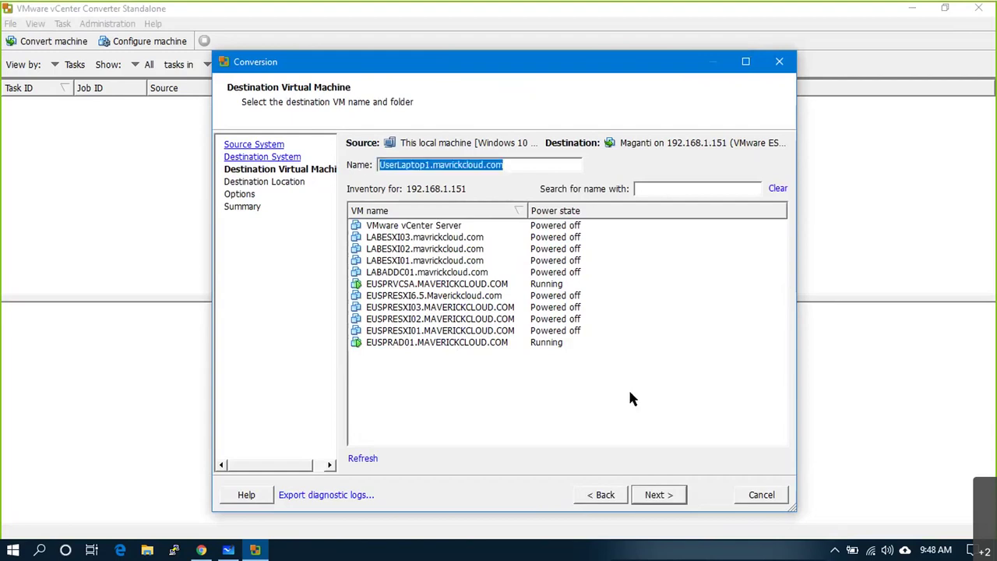
click(666, 498)
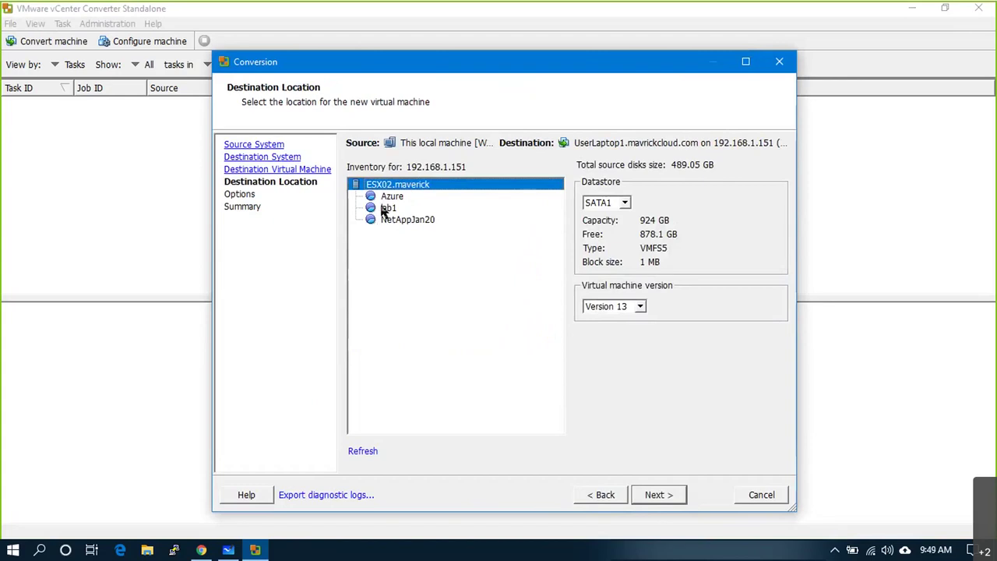
- Choose SSD as the destination datastore and check its free space and type
click(625, 202)
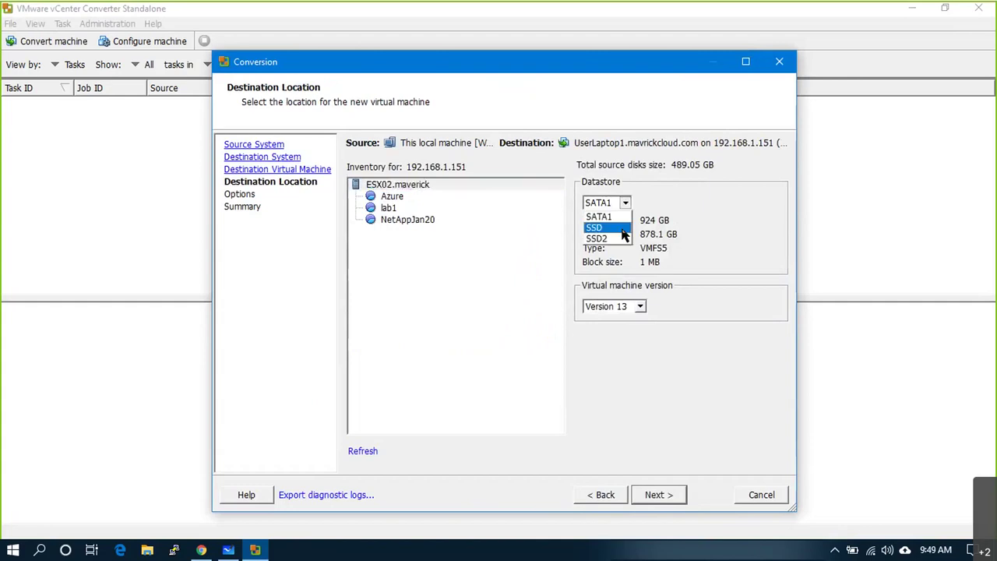
click(621, 227)
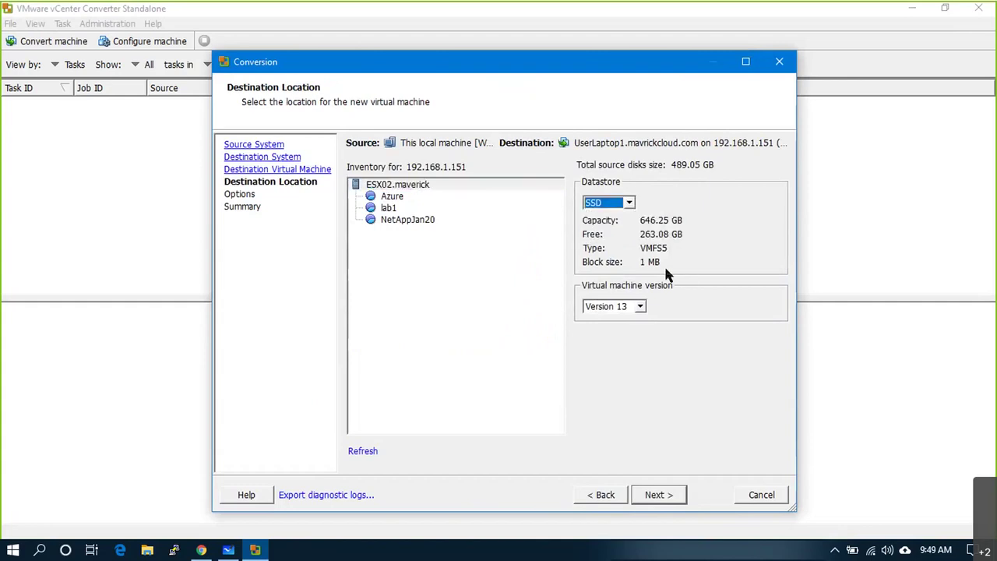
click(656, 233)
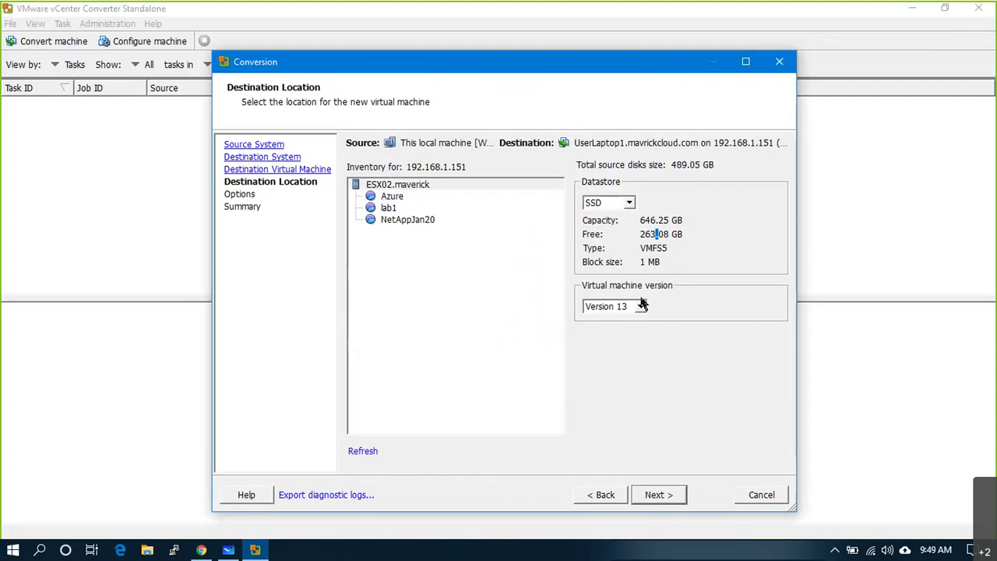
double_click(656, 249)
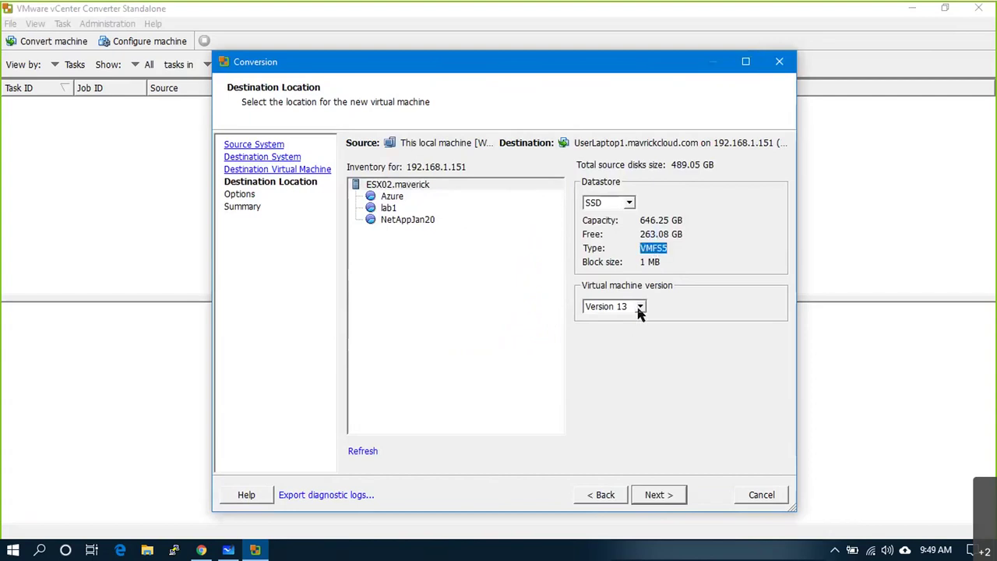
- Review the virtual machine versions and try to continue with Version 8
click(640, 308)
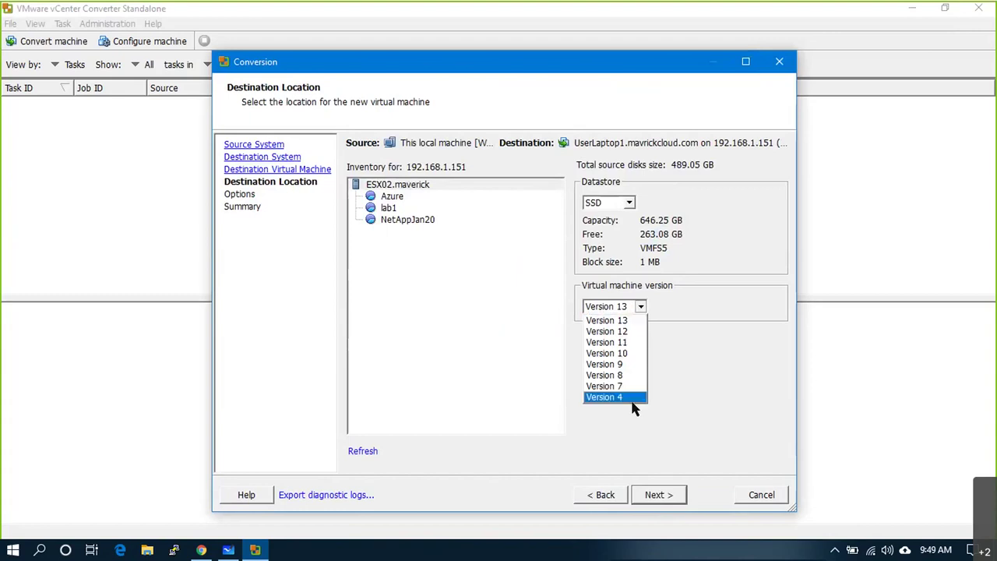
click(615, 320)
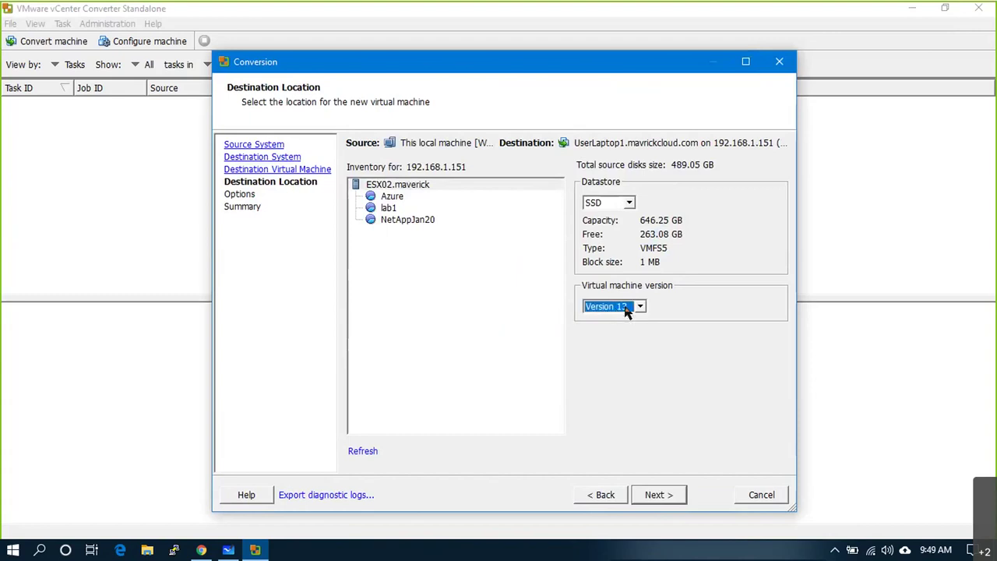
click(626, 308)
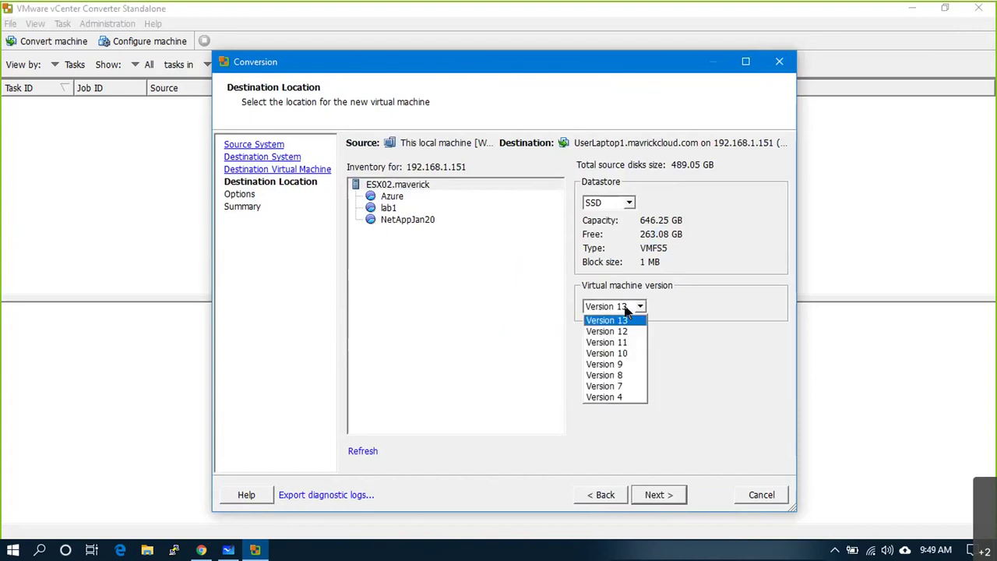
click(627, 375)
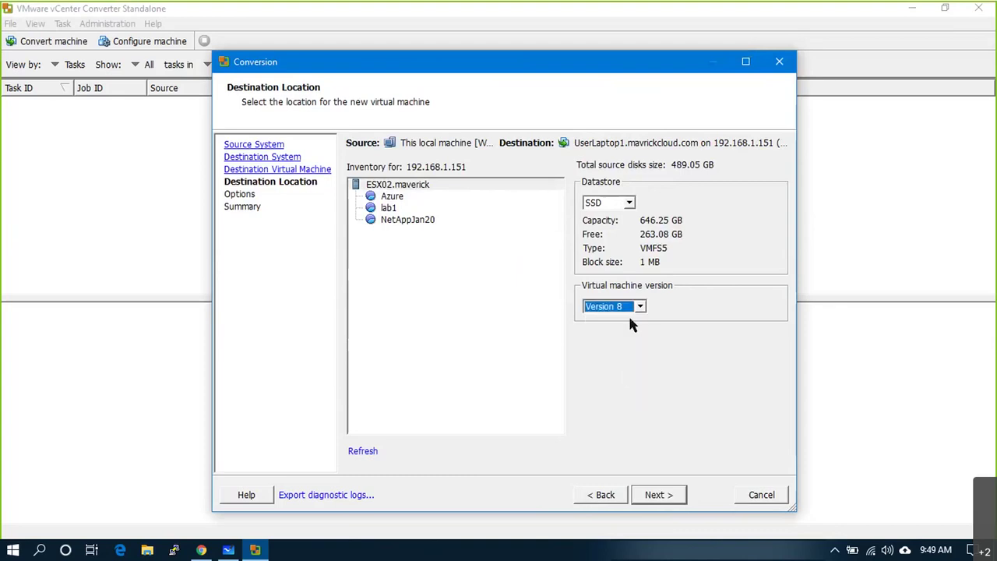
click(629, 310)
click(617, 375)
click(657, 494)
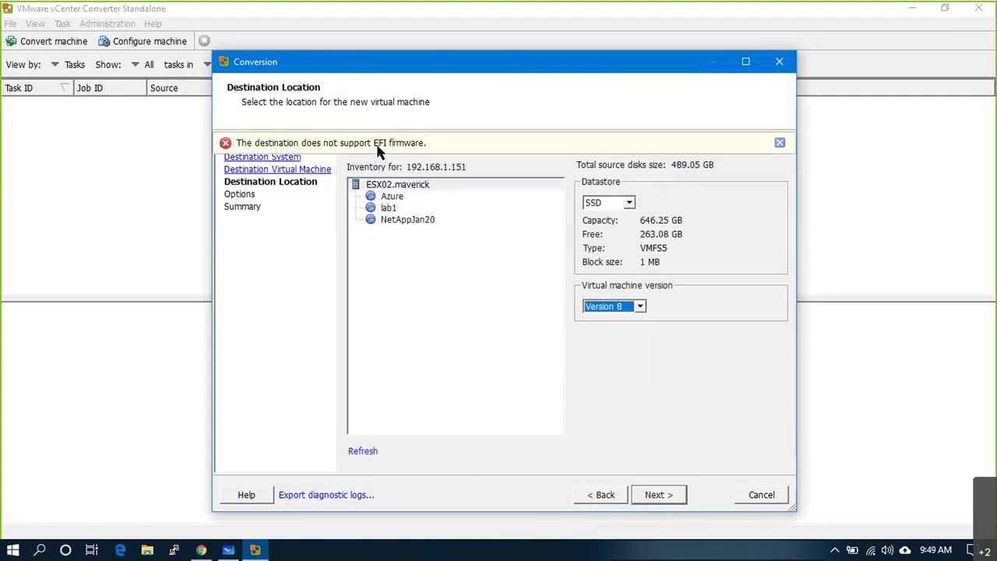
- Set the virtual machine version to Version 11 and continue to the conversion options
click(640, 306)
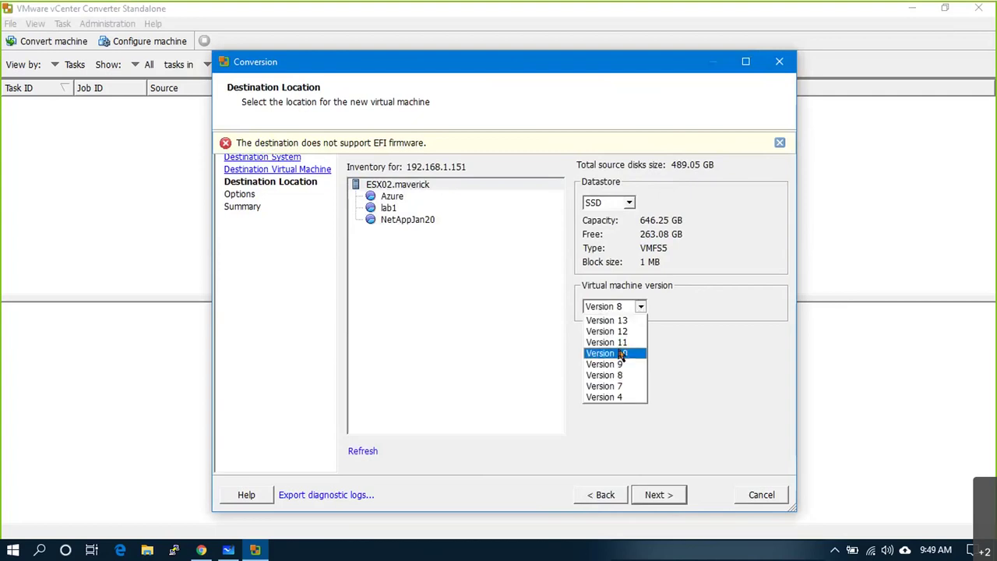
click(619, 344)
click(652, 499)
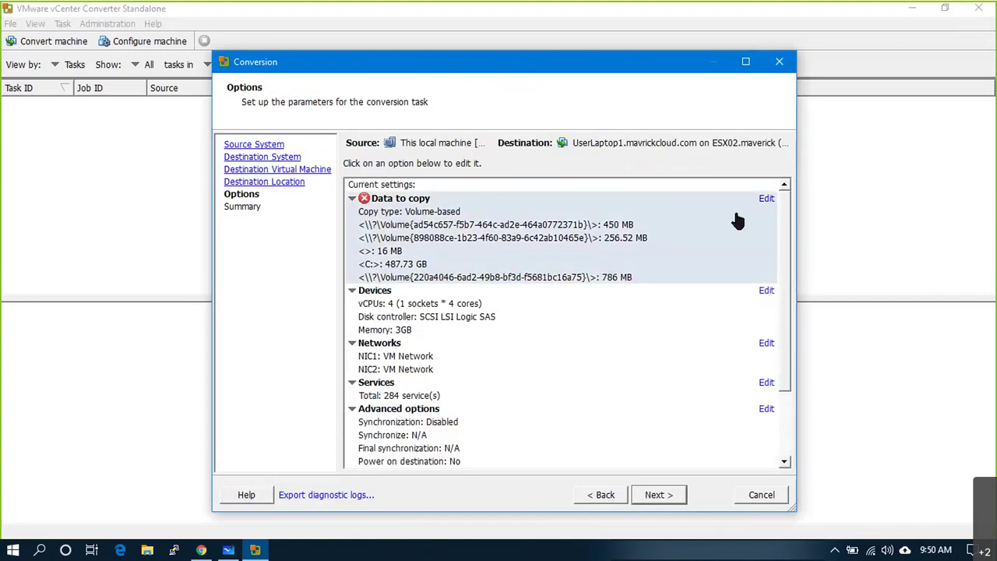
- Open the Data to copy settings, widen the Conversion window and keep SSD as the disk's destination datastore
click(767, 200)
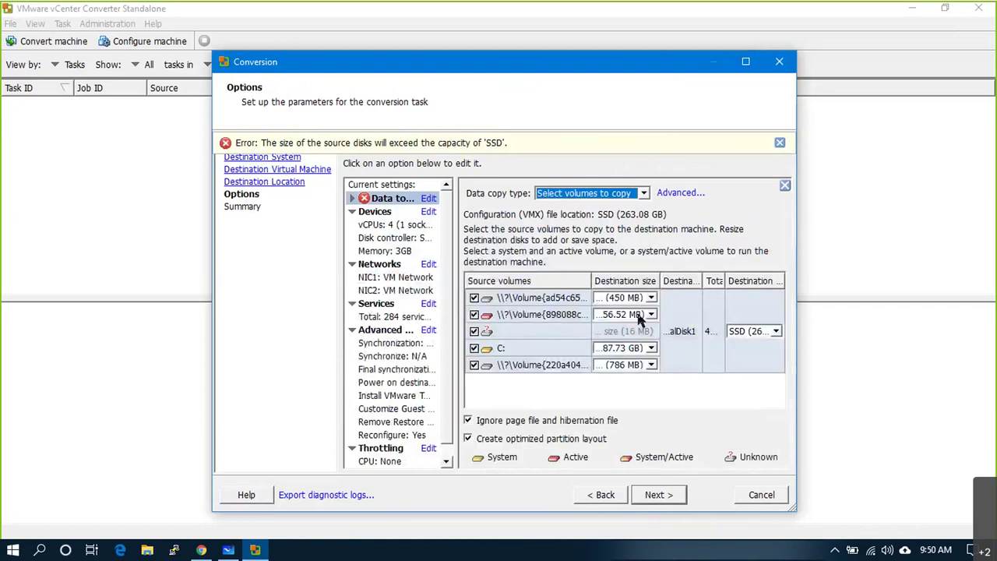
click(729, 339)
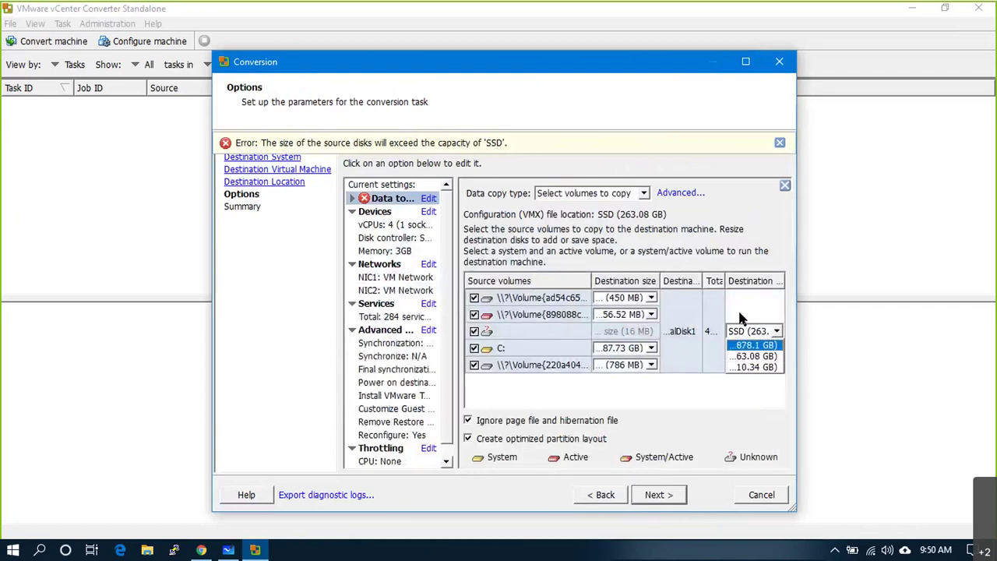
drag(790, 506, 950, 510)
click(895, 312)
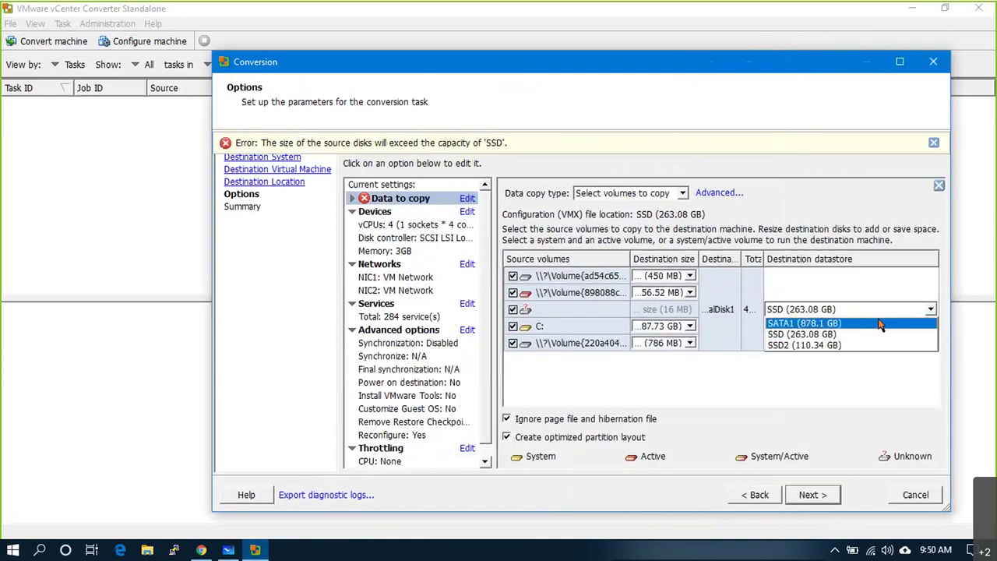
click(856, 340)
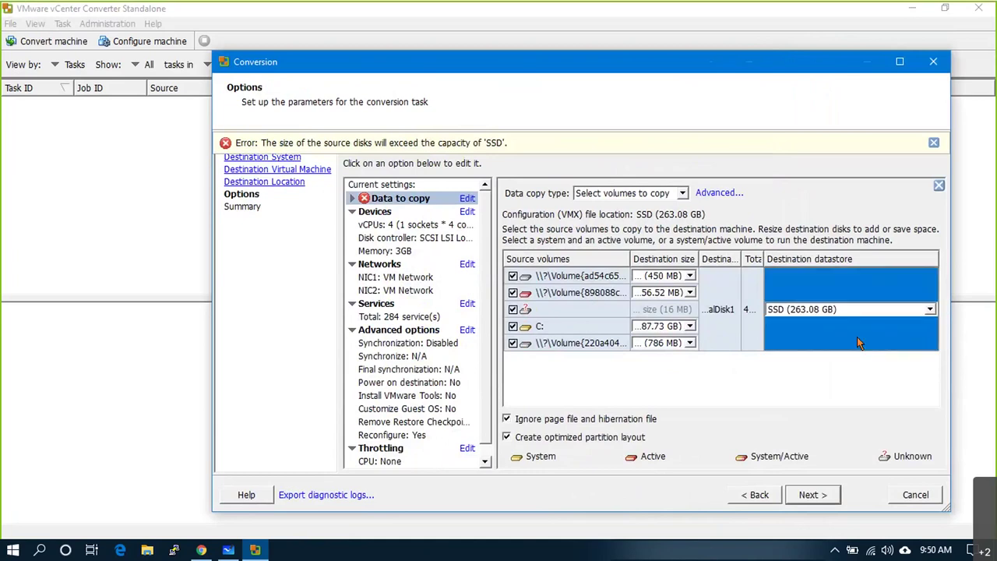
- Widen the destination size column and set volume C: to Min size (225 GB), keeping the first volume's size maintained
click(683, 193)
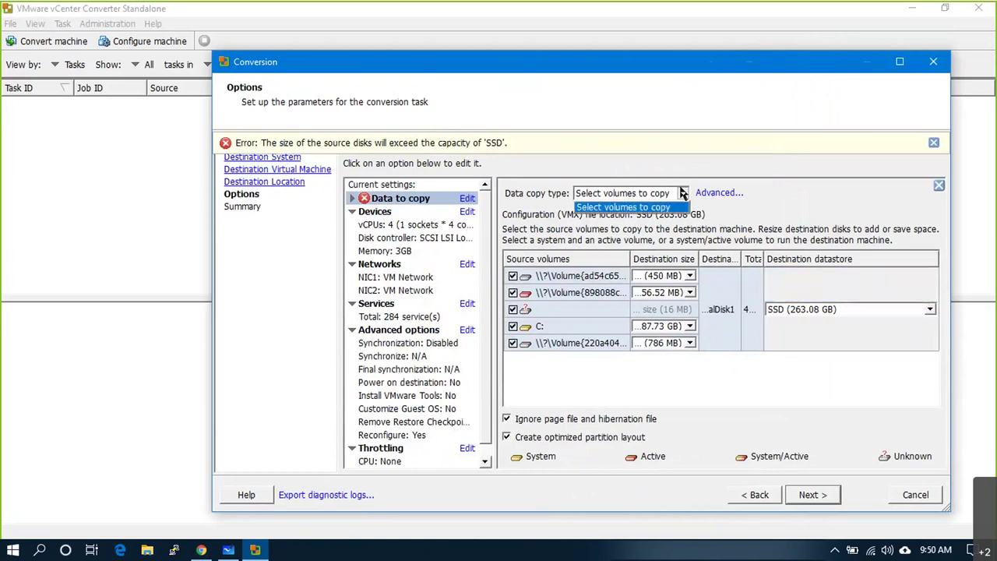
click(691, 277)
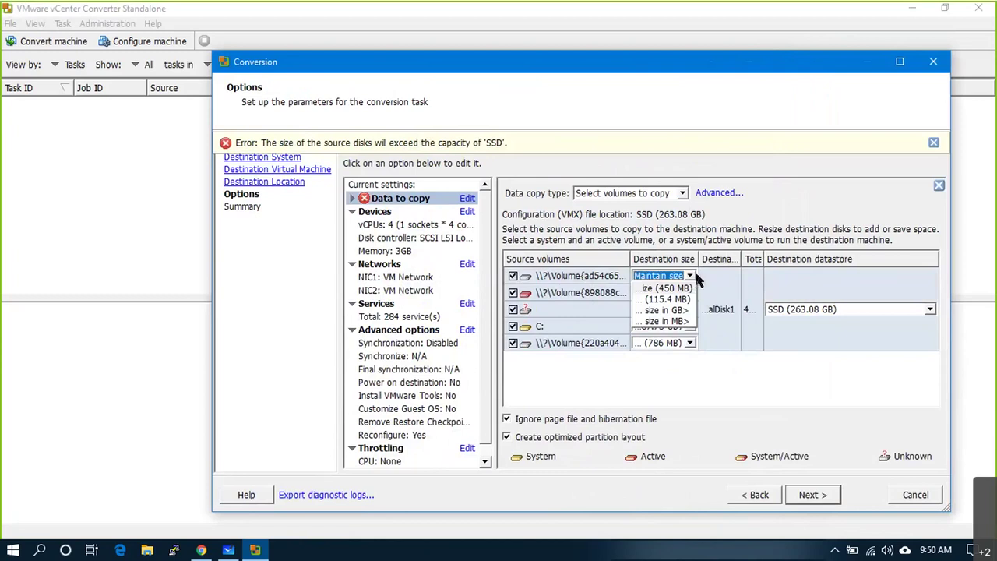
click(689, 287)
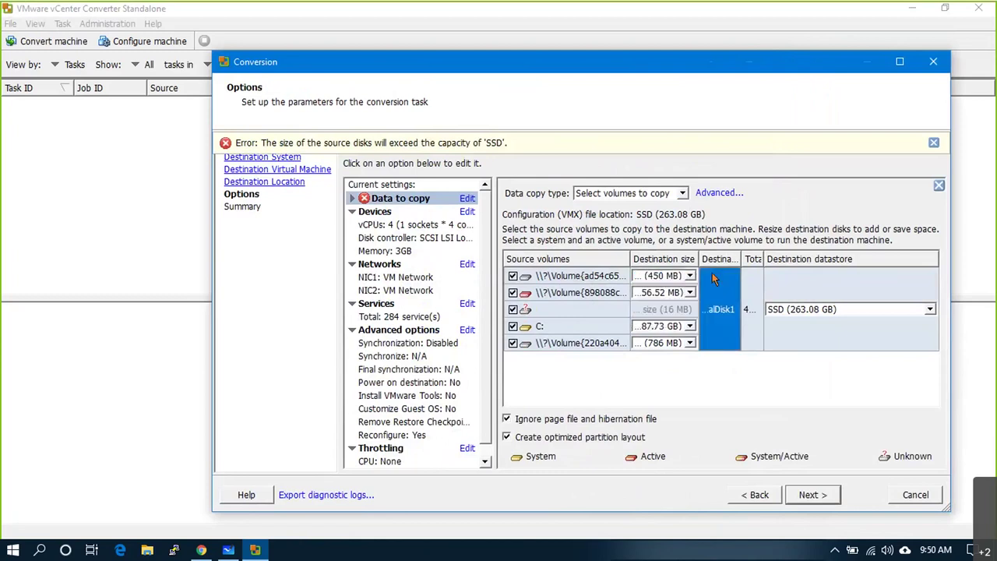
click(688, 326)
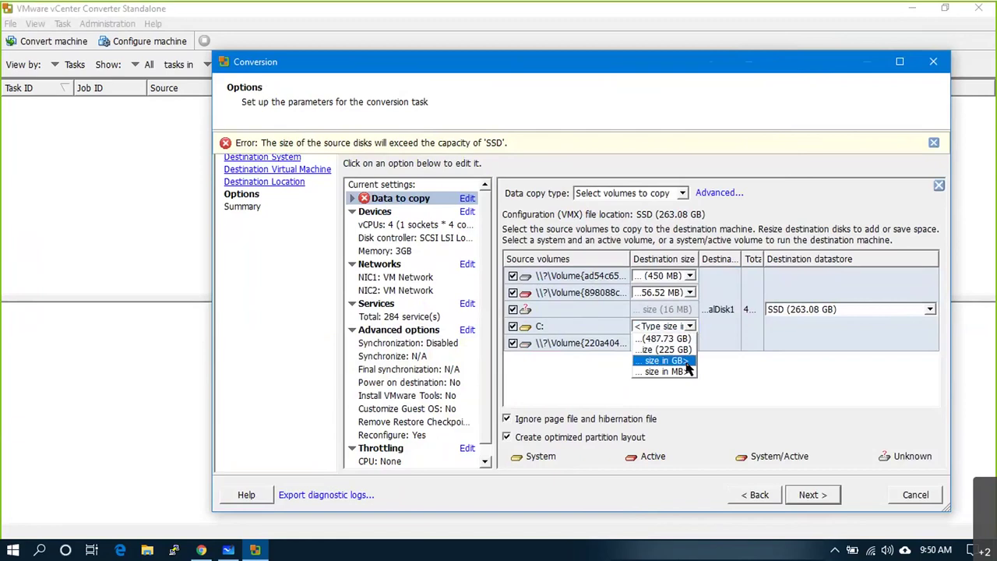
click(718, 310)
drag(699, 258, 772, 256)
click(755, 327)
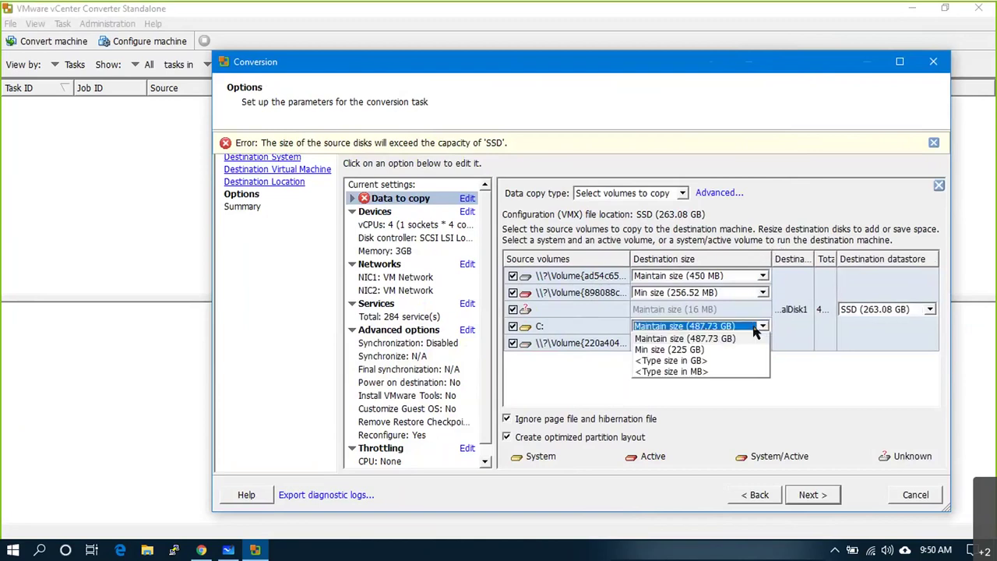
click(693, 349)
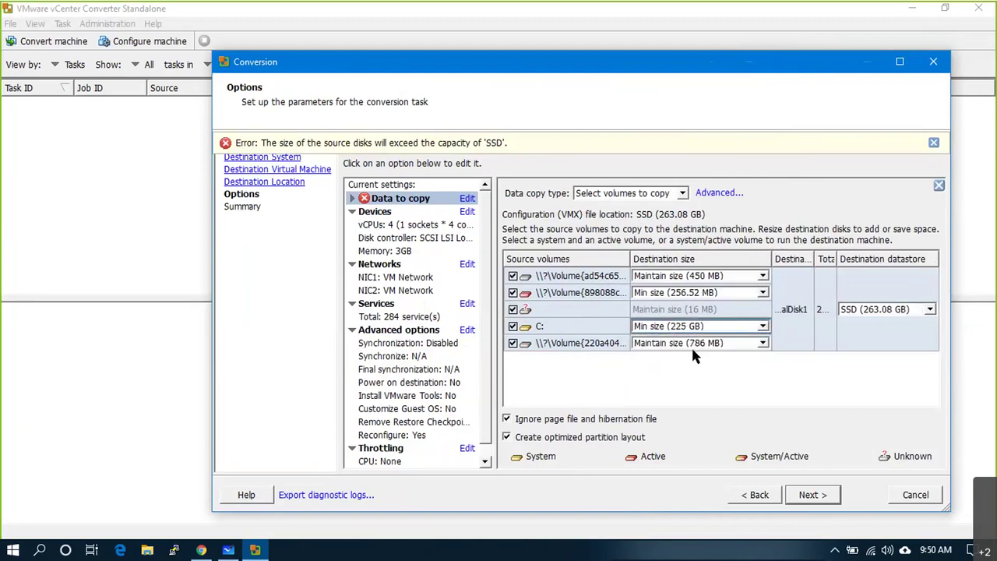
- Switch to File Explorer and check the used and free space in the properties of Local Disk (C:)
click(200, 549)
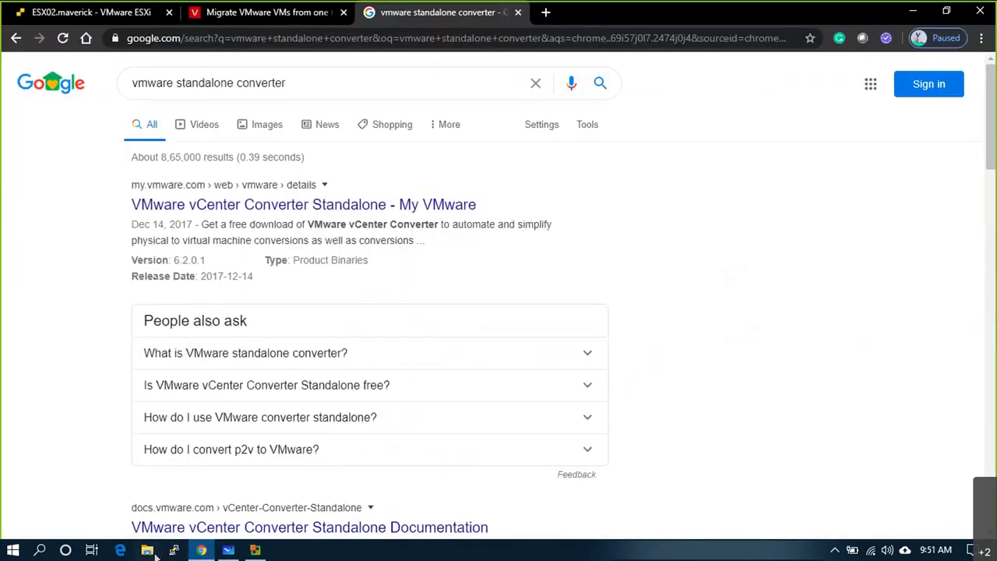
key(super+e)
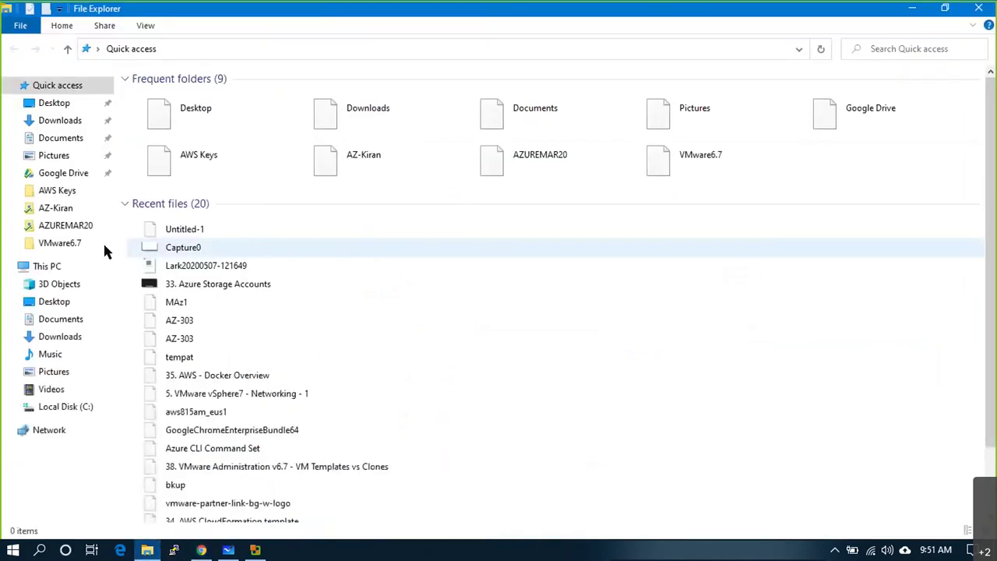
click(46, 266)
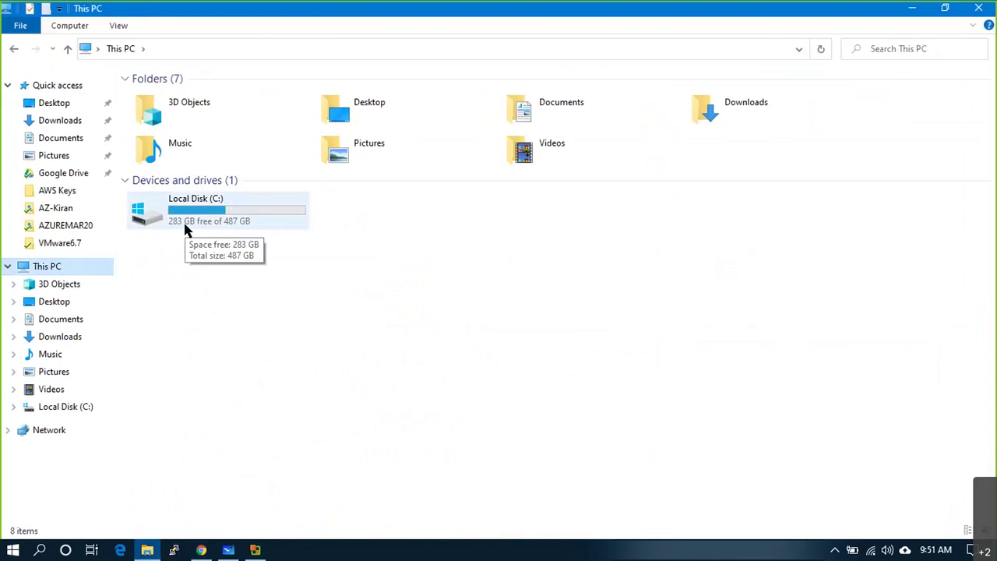
right_click(193, 208)
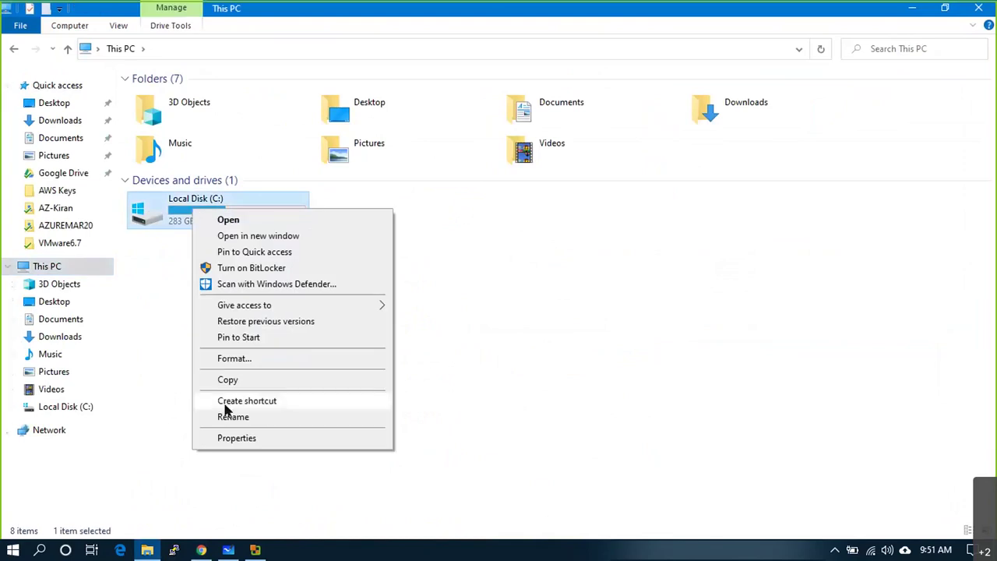
click(237, 438)
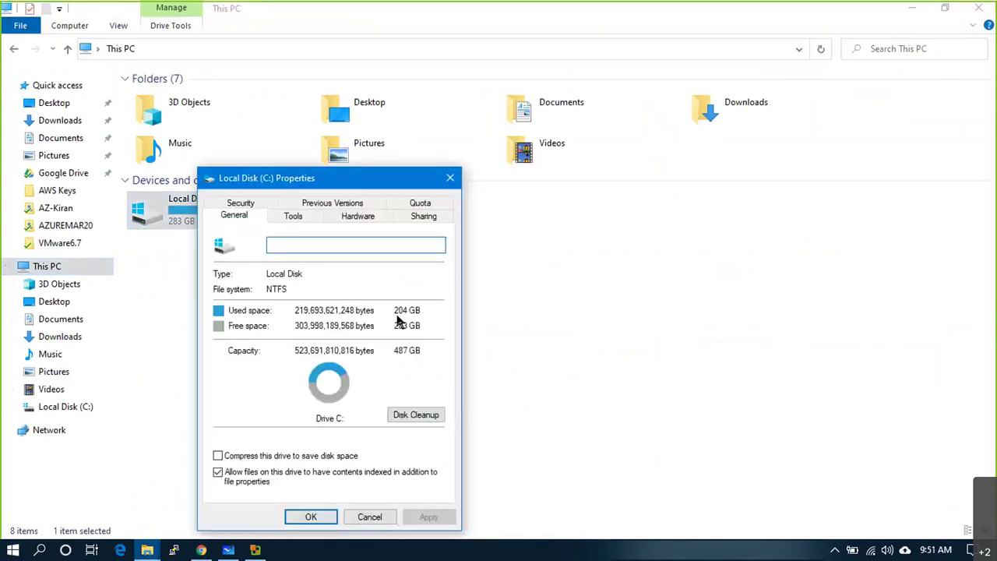
click(369, 516)
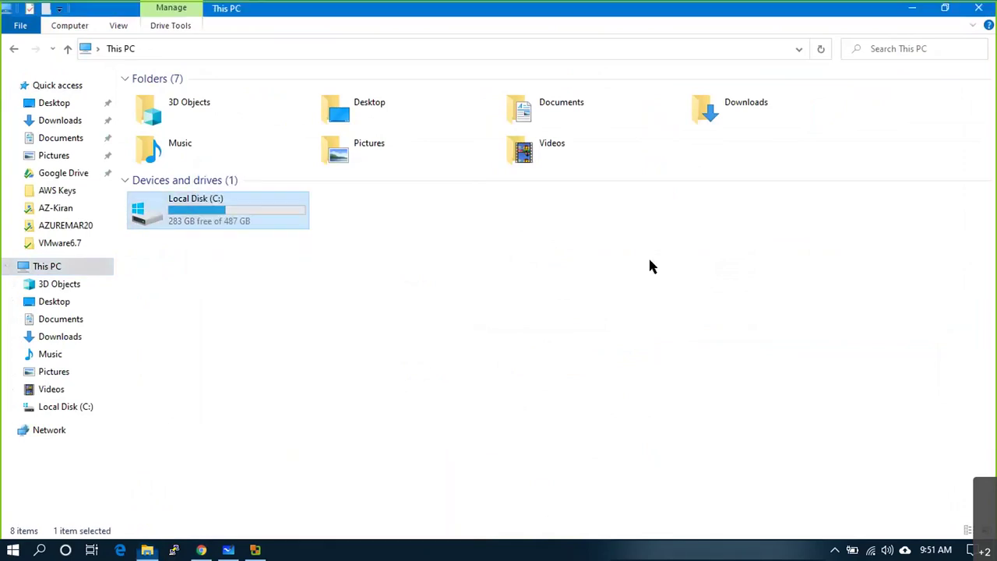
click(913, 10)
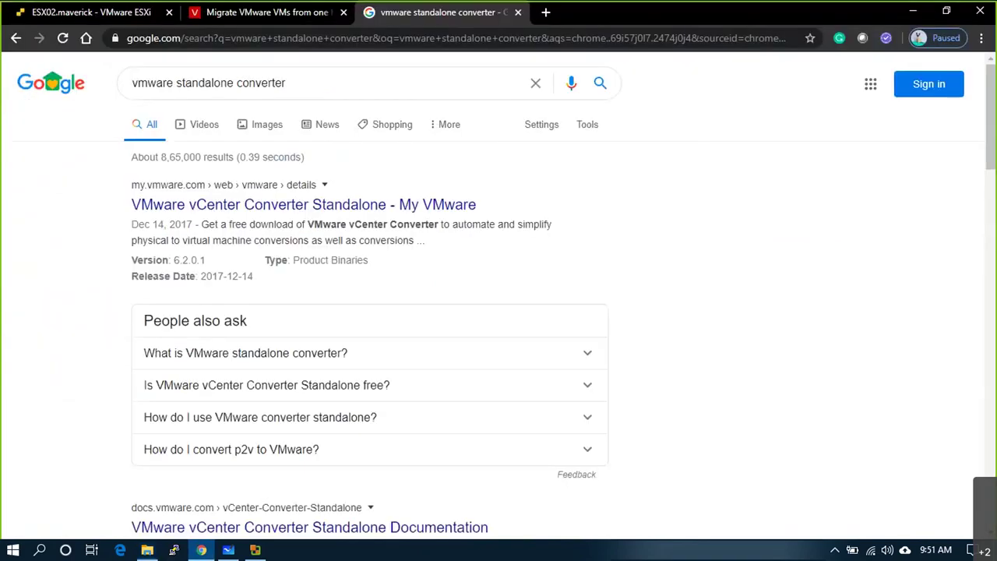
- Switch back to vCenter Converter, dismiss the error banner, and allocate 4 GB of memory to the virtual machine in the Devices settings
click(263, 551)
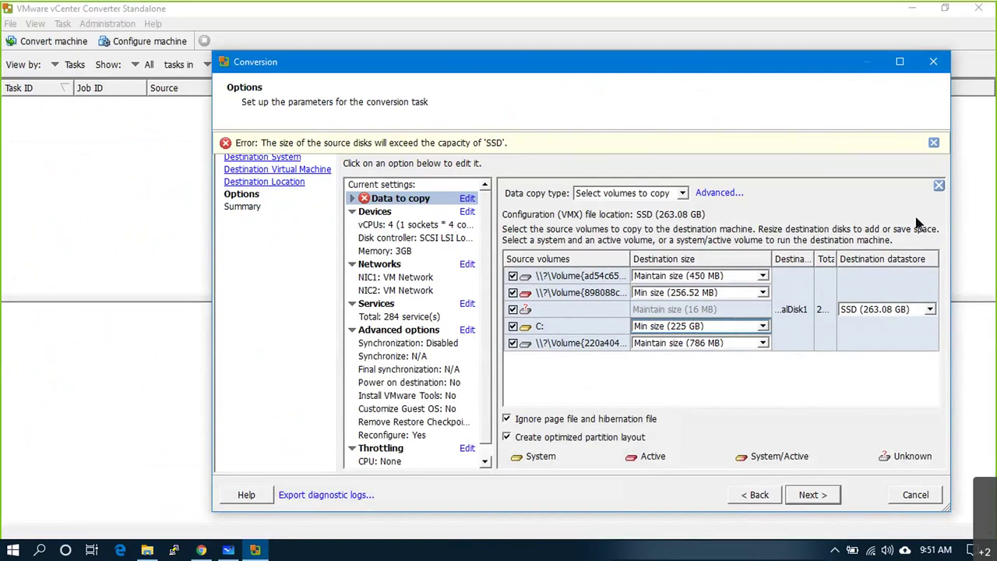
click(934, 144)
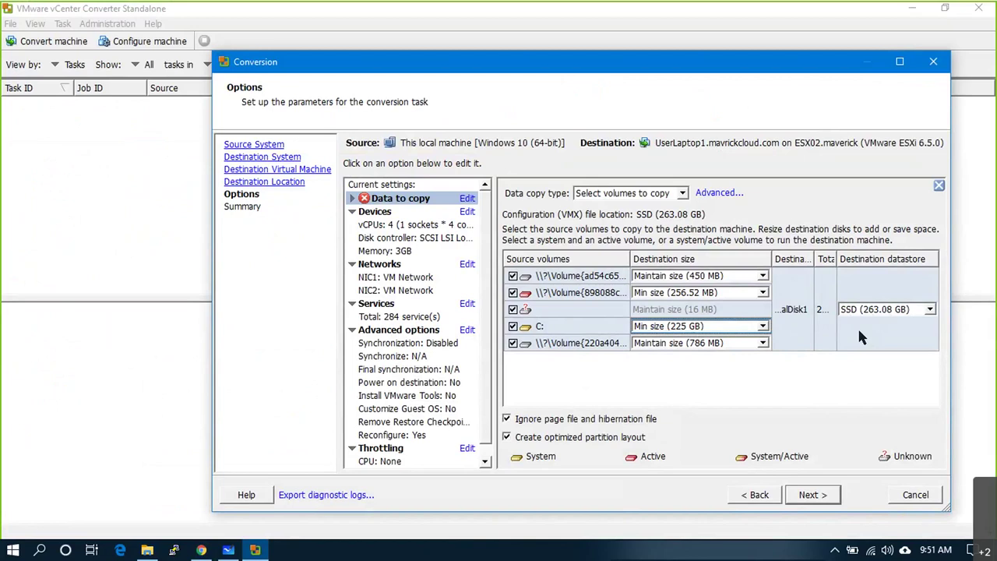
click(450, 226)
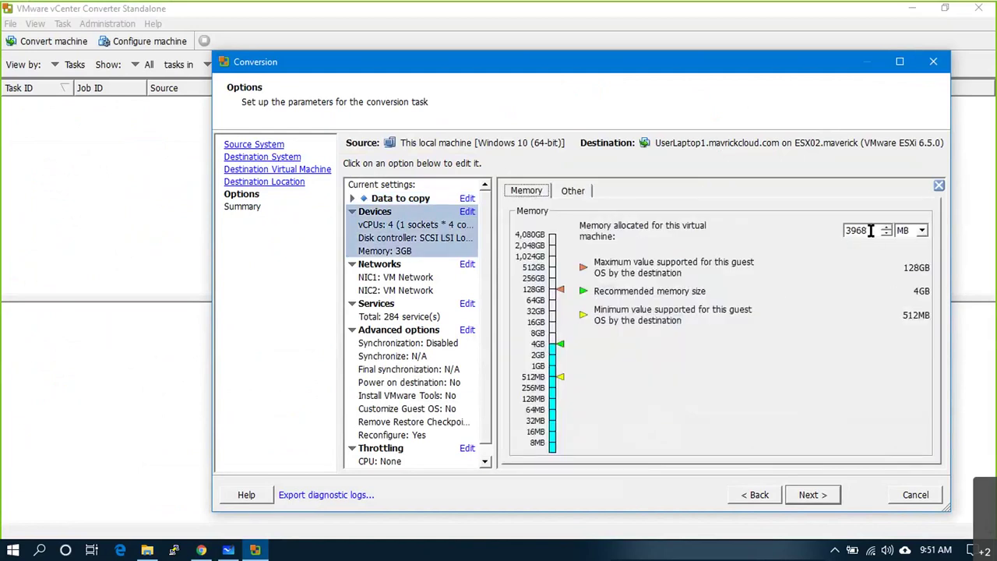
click(921, 231)
click(896, 241)
double_click(857, 230)
text(4)
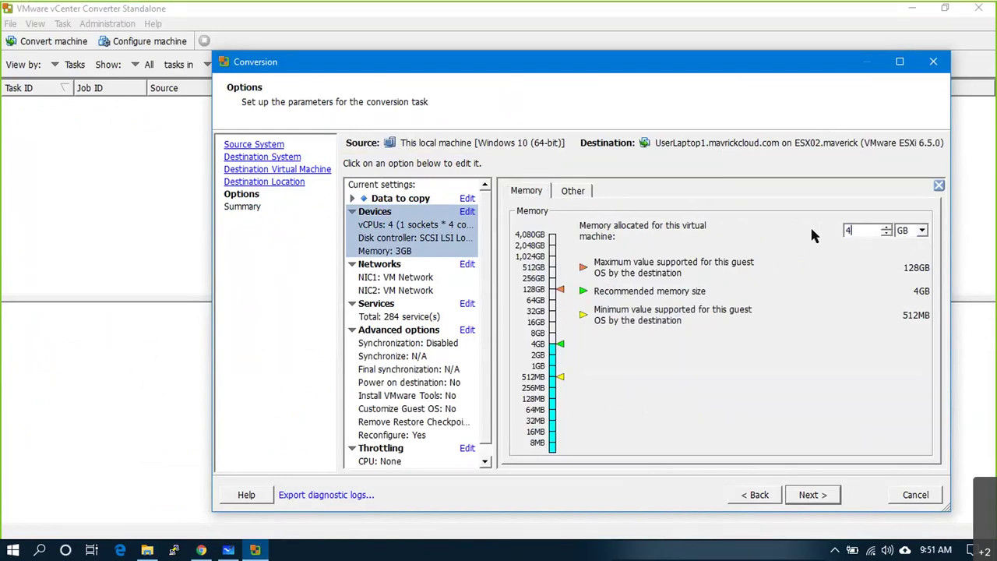
click(815, 259)
- Configure the virtual machine's CPU with 2 virtual sockets and 2 cores per socket
click(573, 191)
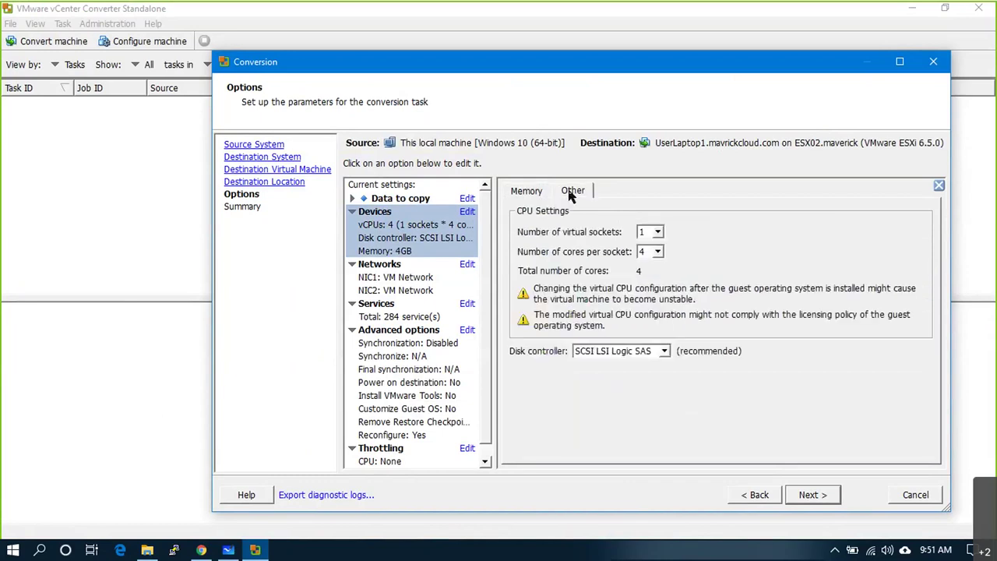
click(659, 232)
click(654, 257)
click(658, 252)
click(659, 275)
click(761, 322)
- Connect only one network adapter, keeping NIC1 on VM Network and setting its controller type to VMXNET 3
click(468, 264)
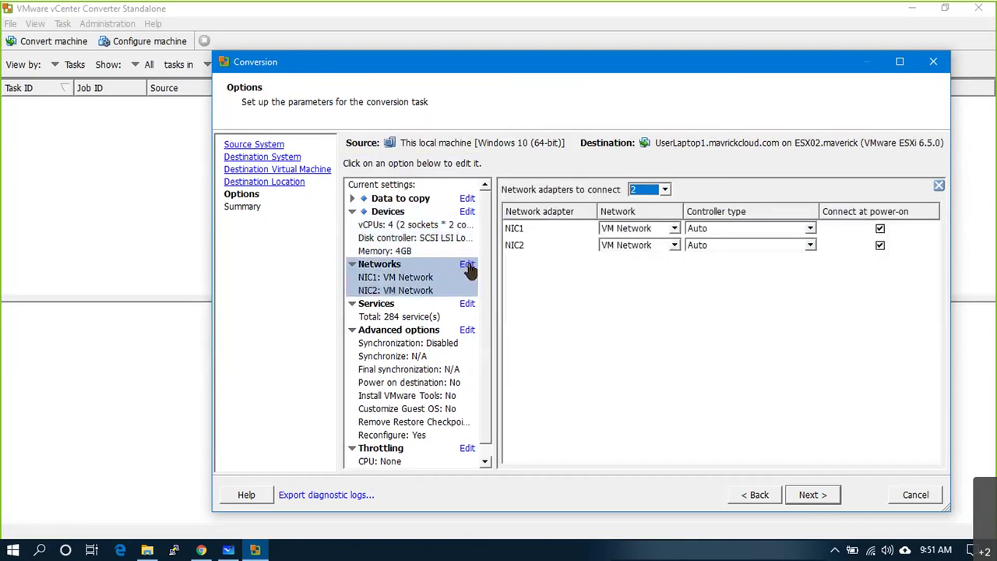
click(664, 190)
click(650, 214)
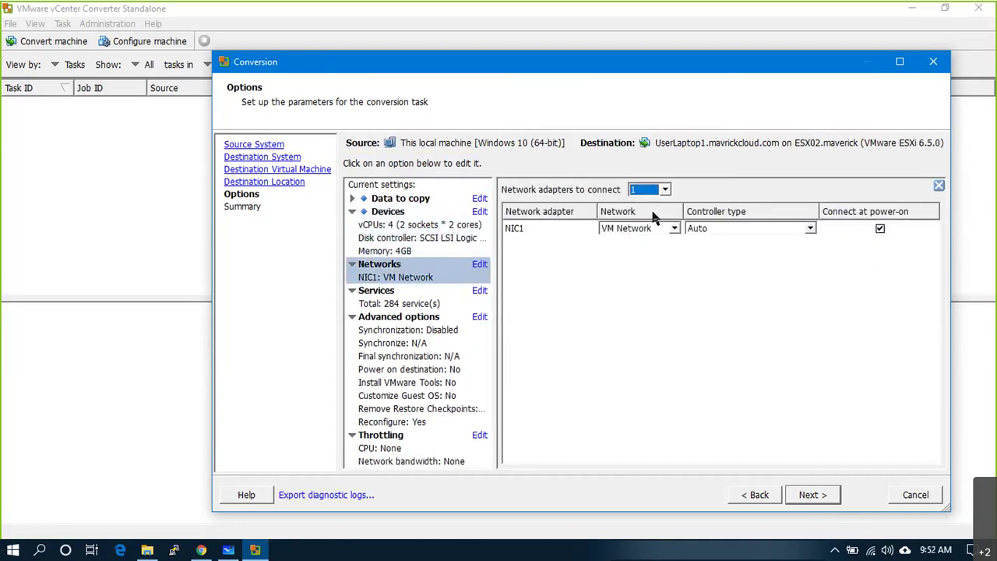
click(675, 228)
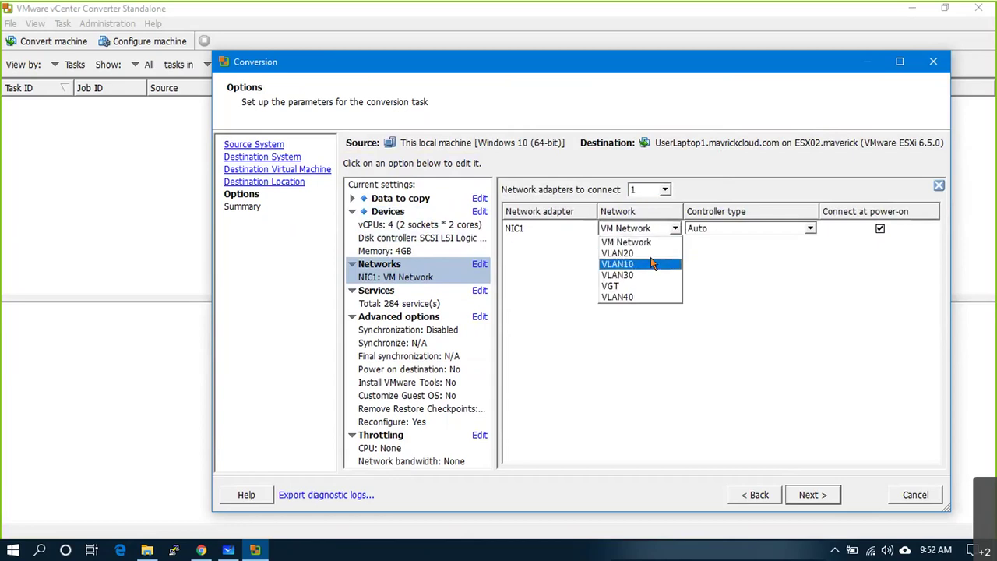
click(639, 238)
click(709, 228)
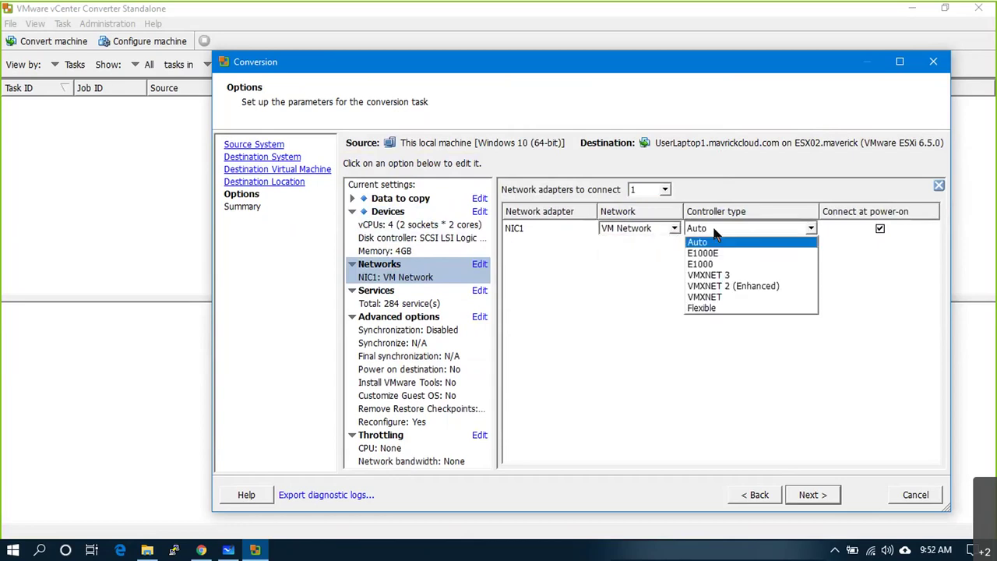
click(712, 275)
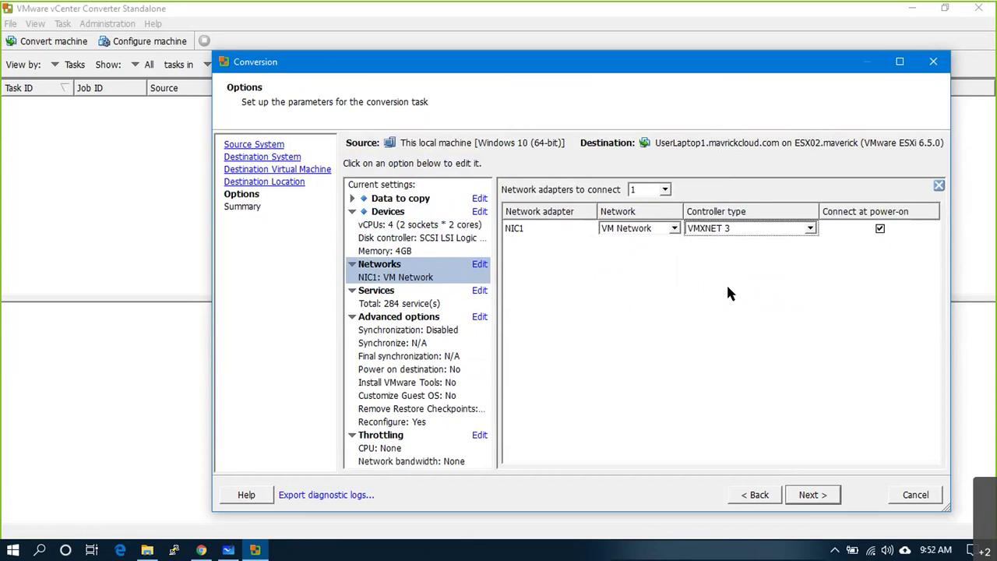
- Review the stop options of the source services and the startup modes of the destination services
click(479, 290)
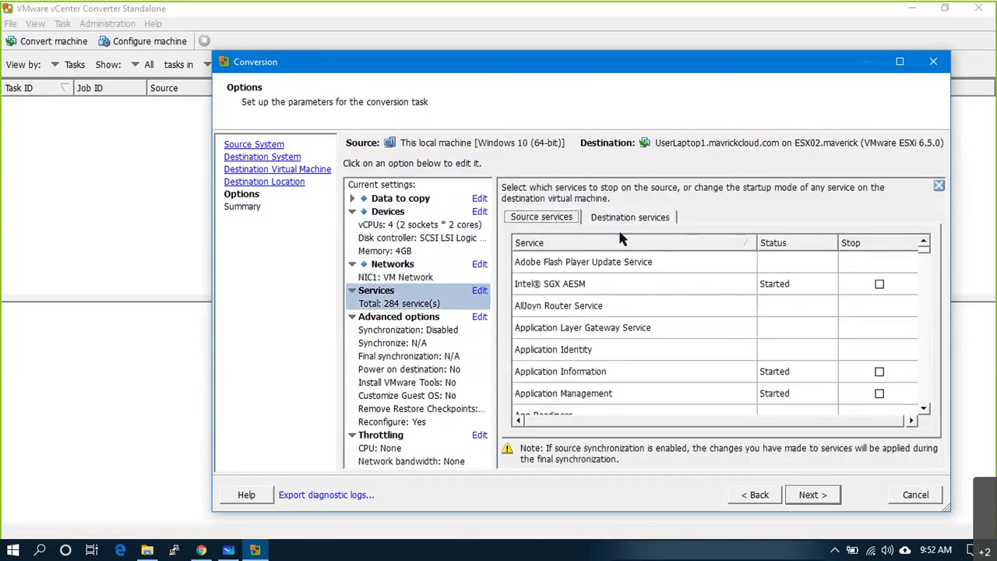
scroll(649, 312, down, 15)
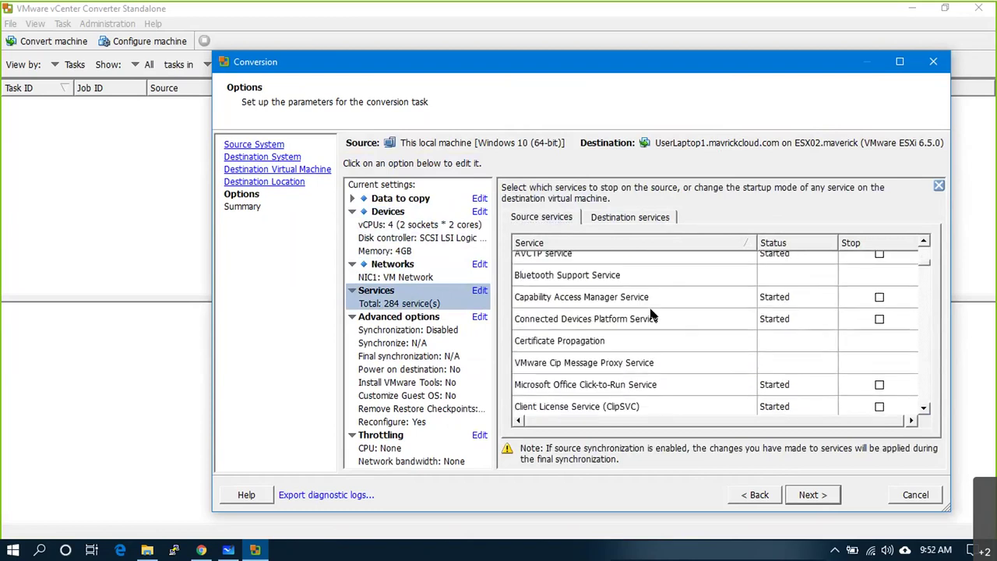
scroll(651, 310, down, 15)
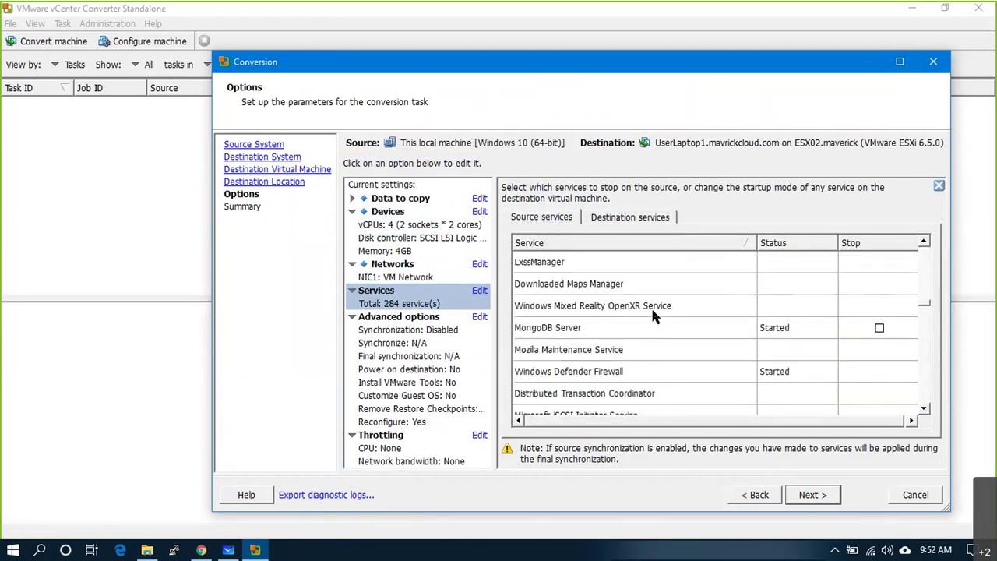
scroll(651, 312, down, 10)
click(630, 218)
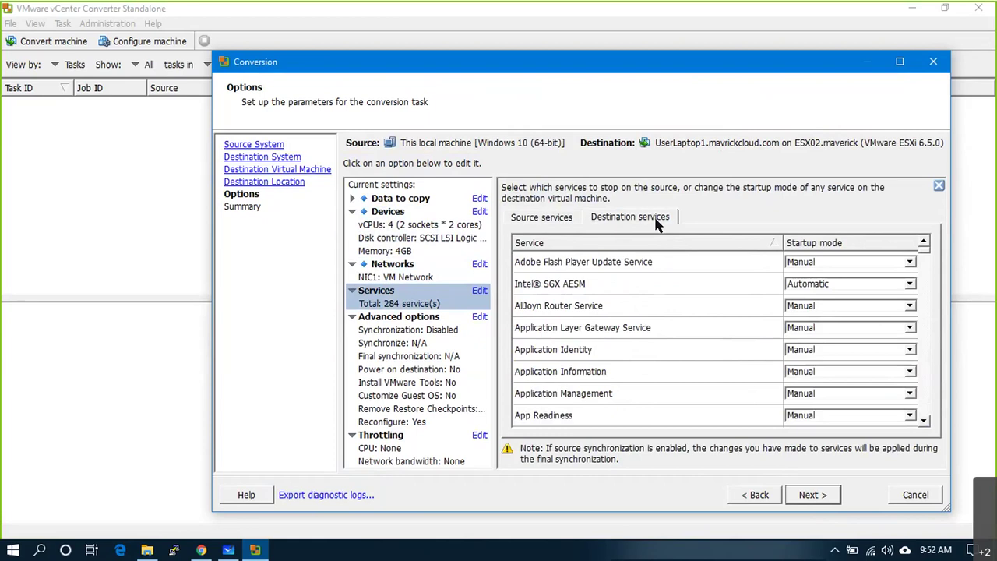
scroll(673, 276, down, 15)
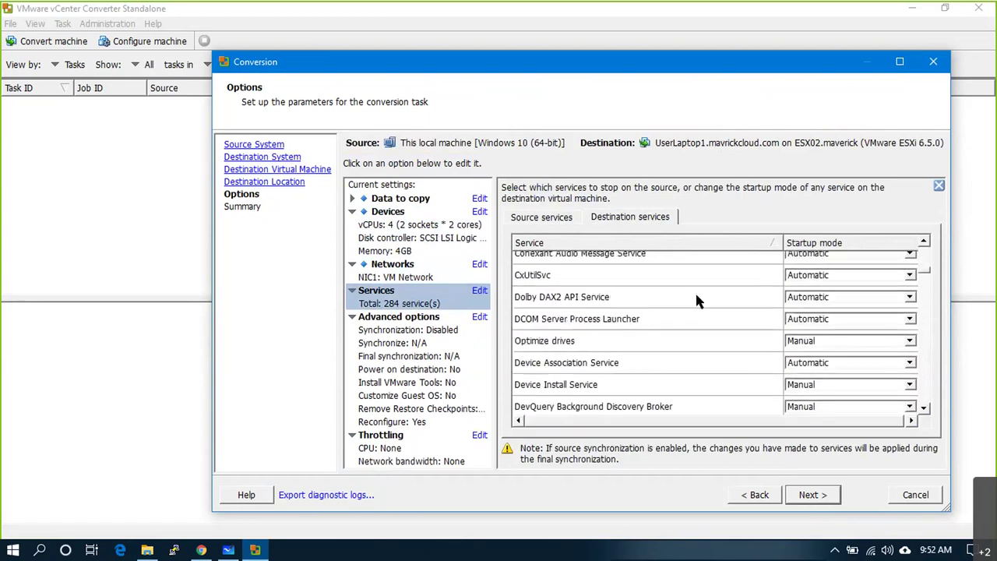
scroll(698, 302, down, 15)
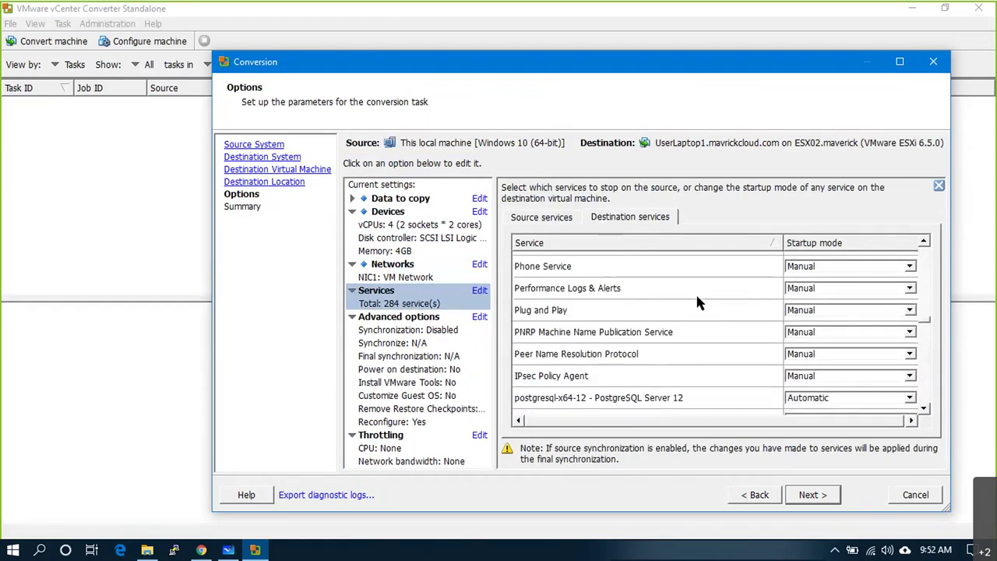
scroll(697, 303, down, 15)
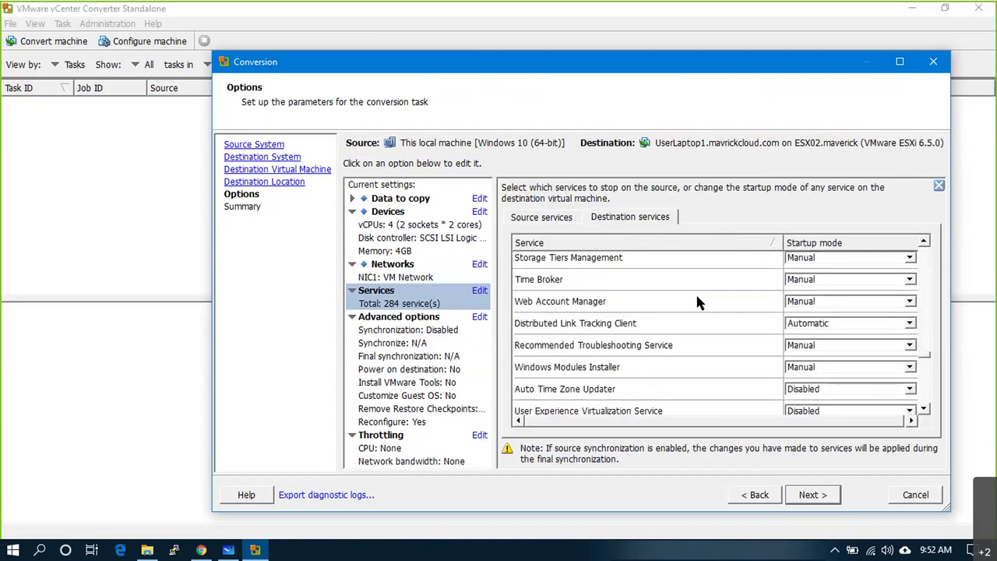
- Enable Synchronize changes without final synchronization, try the 5/8/2020 schedule, and settle on running immediately after cloning
click(479, 317)
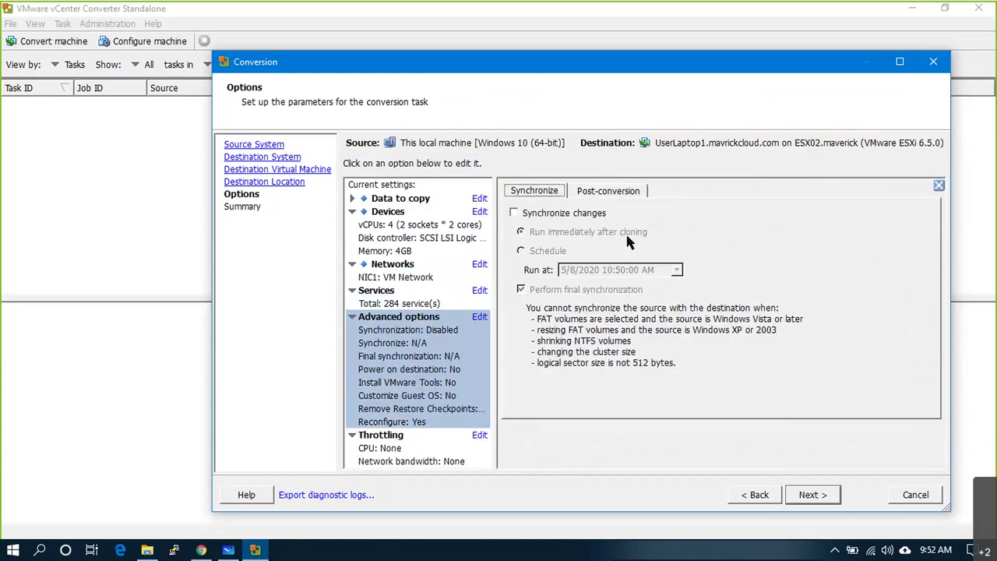
click(535, 212)
click(549, 250)
click(677, 270)
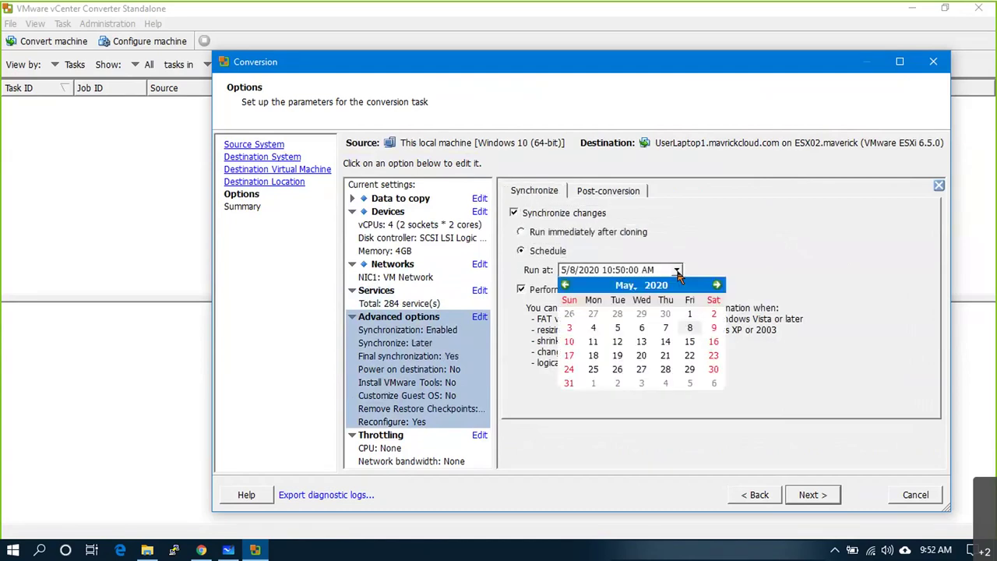
click(677, 270)
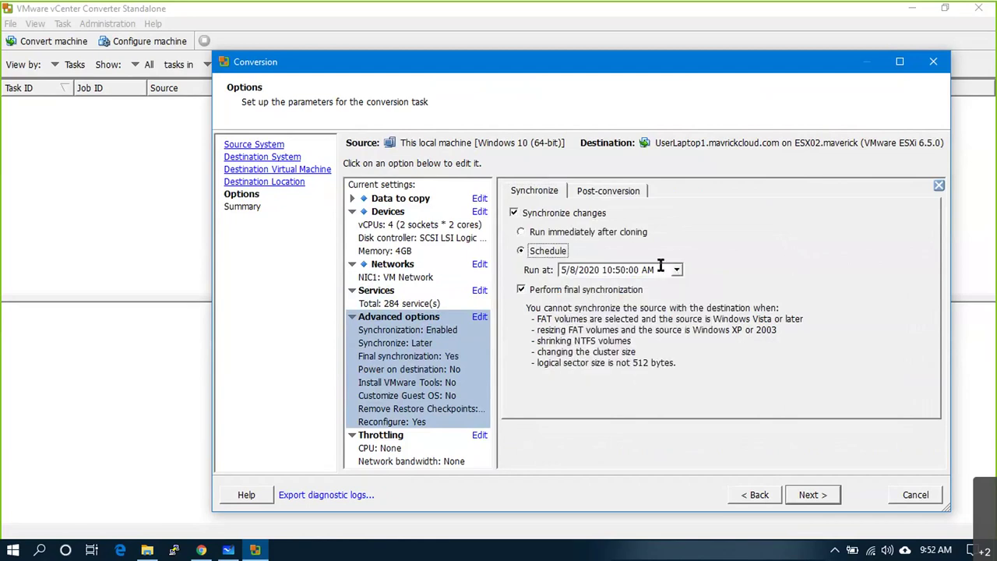
click(530, 294)
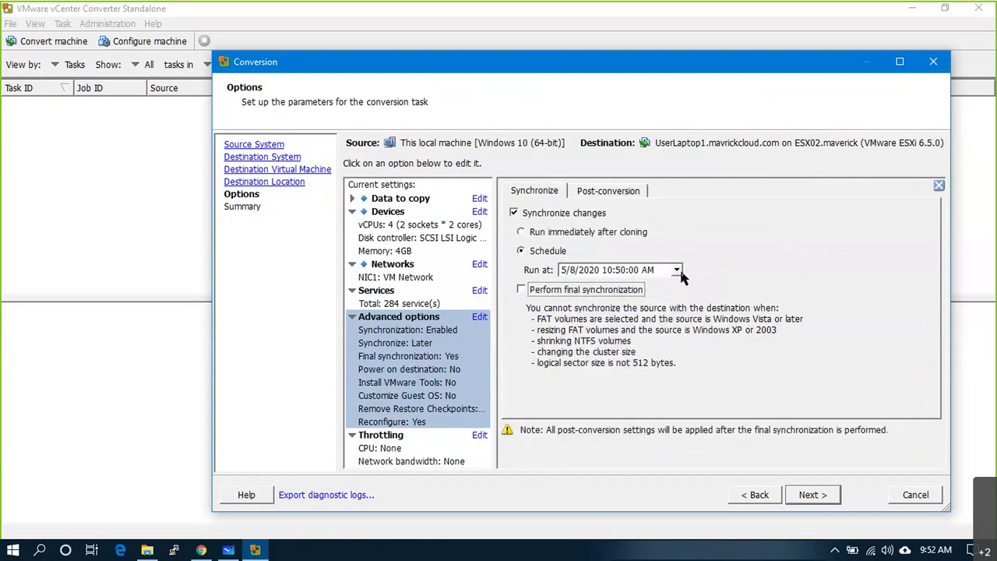
click(677, 271)
click(689, 327)
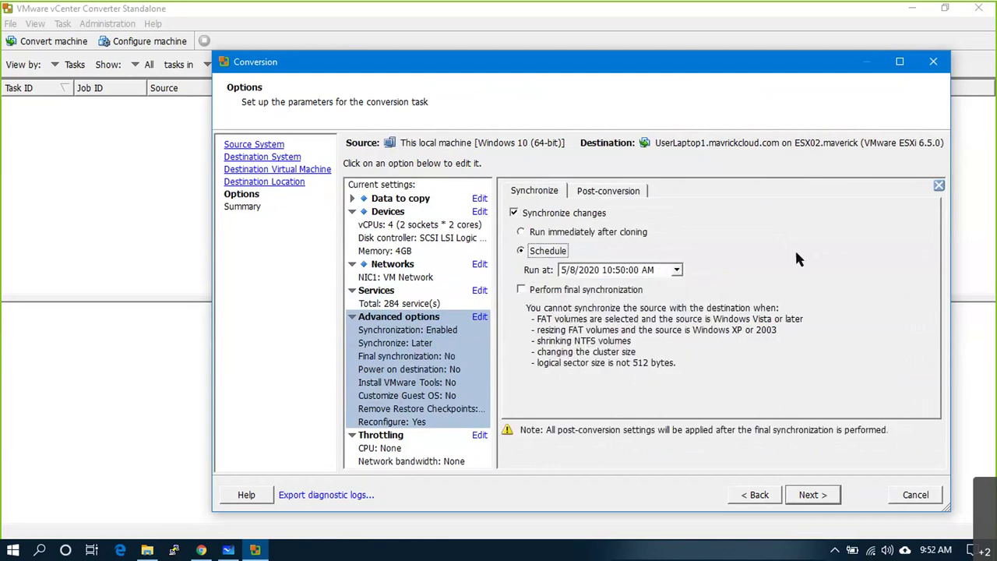
click(601, 233)
- Enable installing VMware Tools on the destination virtual machine as post-conversion processing, and widen the current settings list
click(606, 193)
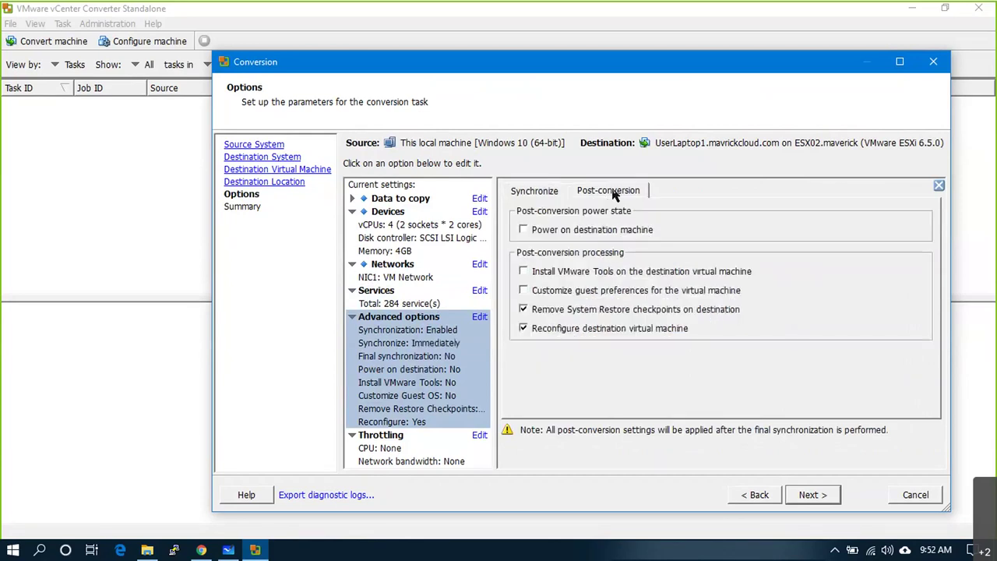
click(547, 195)
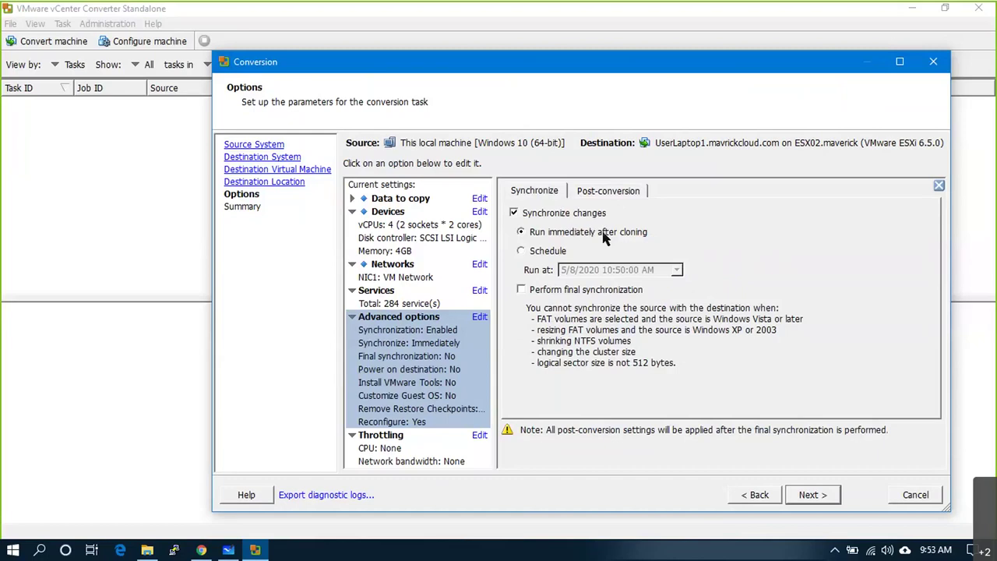
click(616, 195)
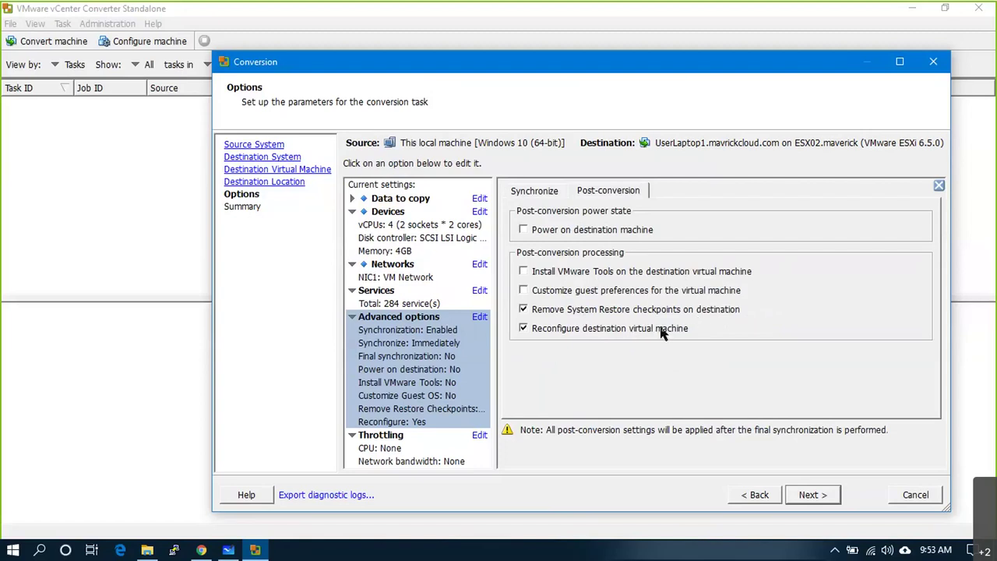
mouse_move(660, 331)
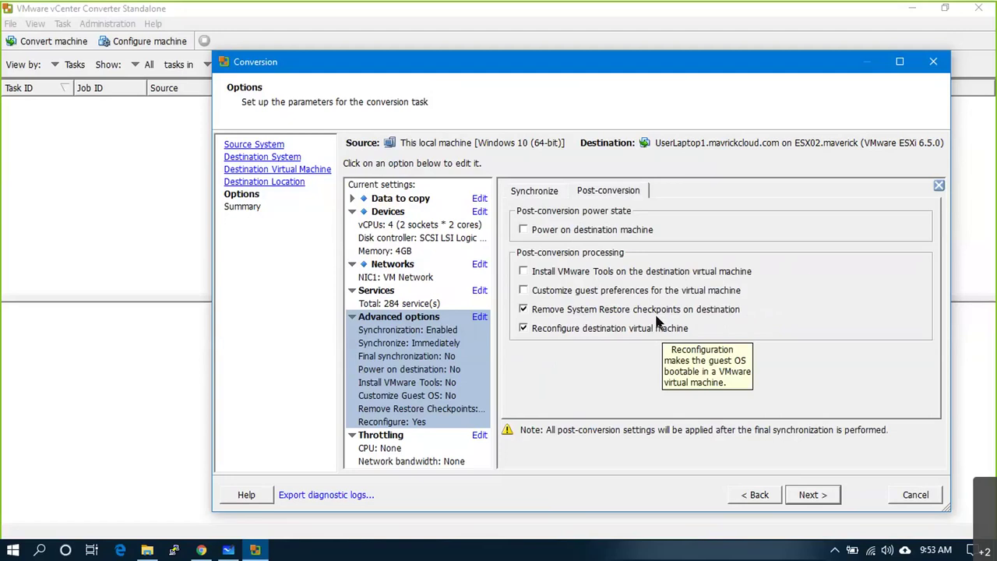
click(667, 274)
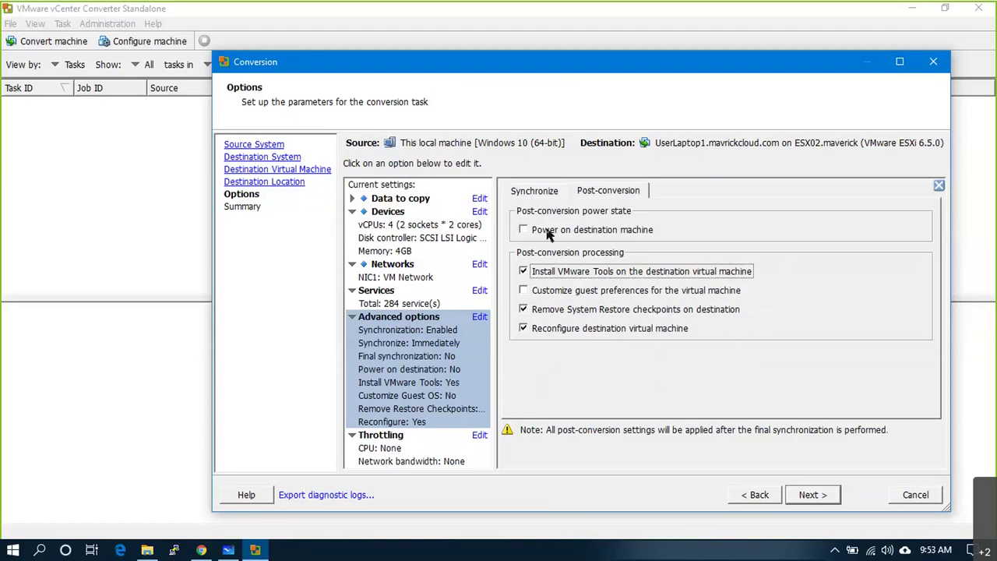
click(436, 333)
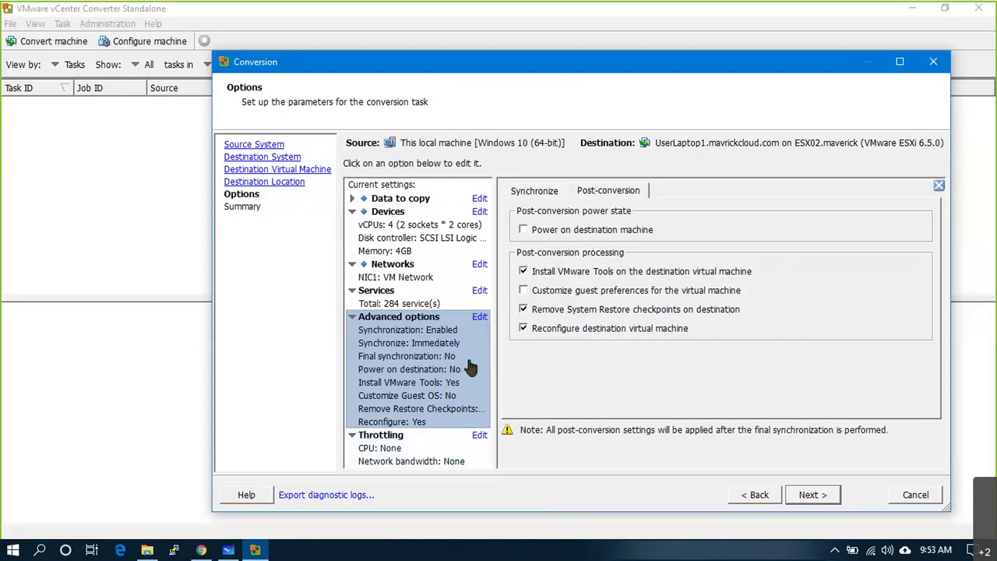
drag(496, 371, 511, 371)
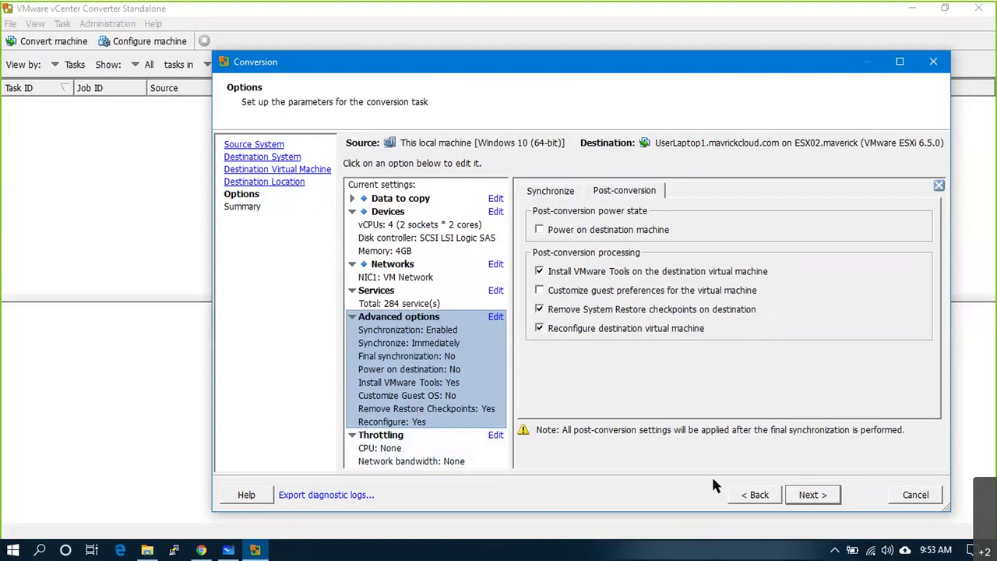
- Continue to the conversion summary and review the source, destination, customization and synchronization parameters
click(826, 498)
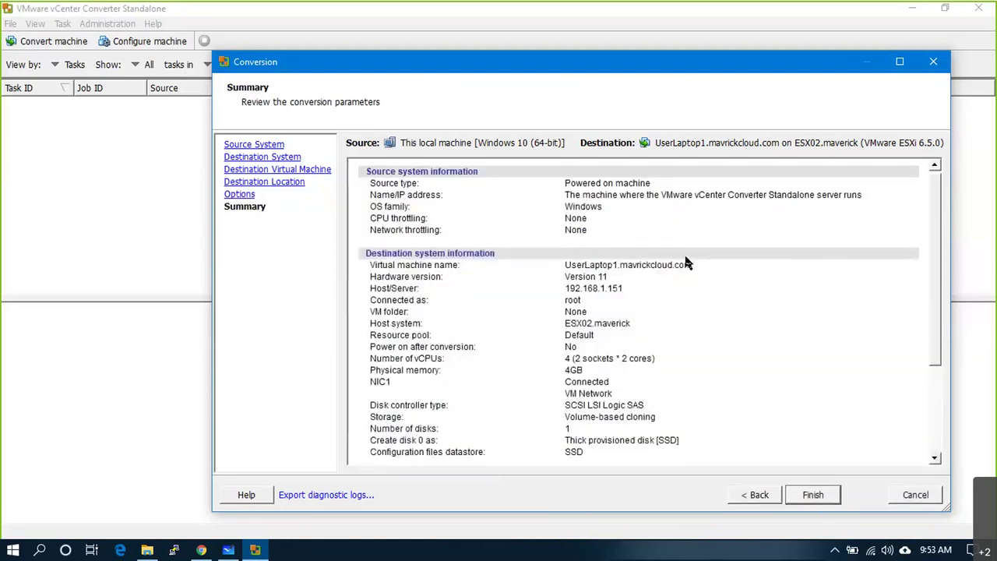
scroll(681, 332, down, 4)
scroll(679, 329, up, 4)
scroll(679, 331, down, 4)
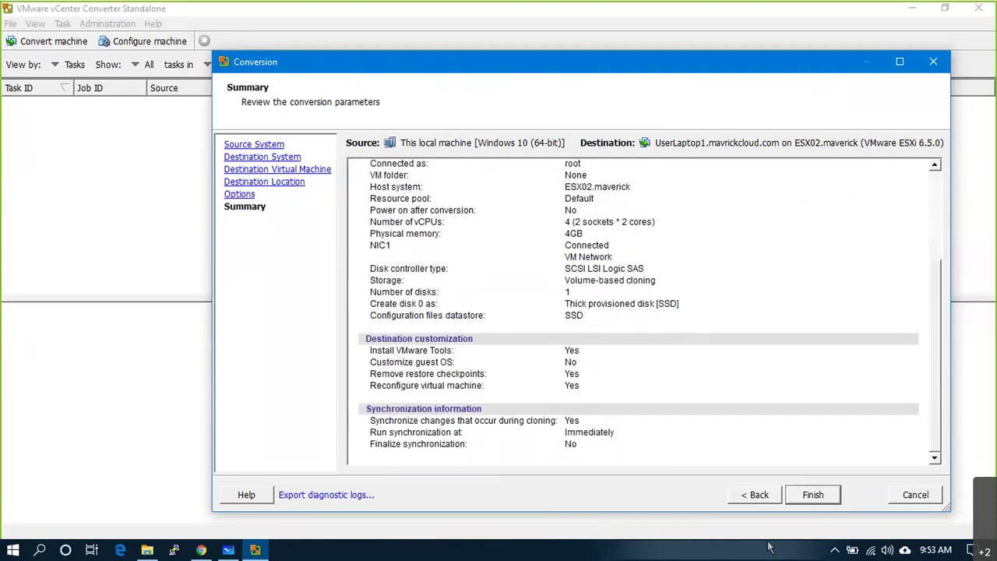
- Try to finish the conversion setup, dismiss the error banner, and submit it once more
click(813, 495)
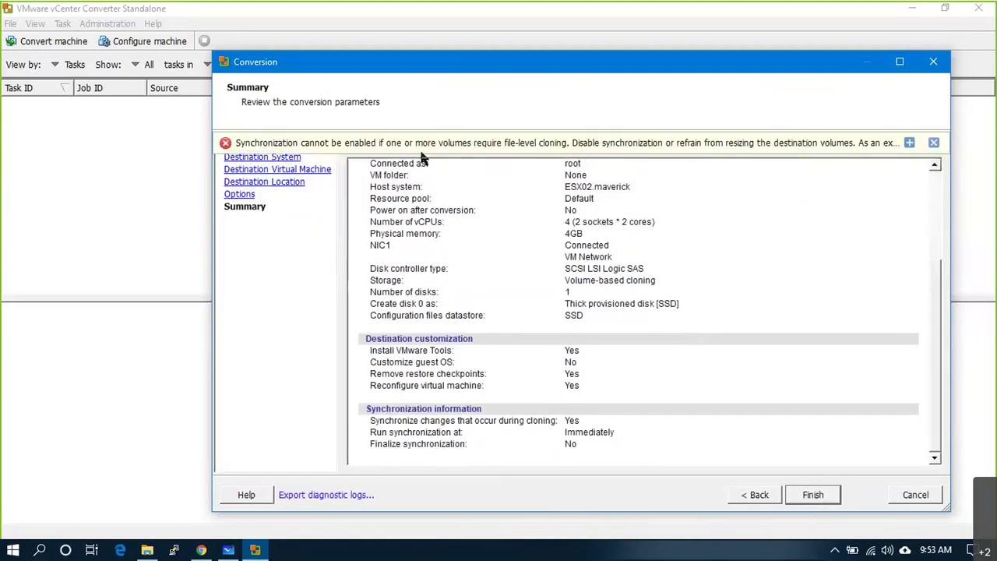
click(933, 142)
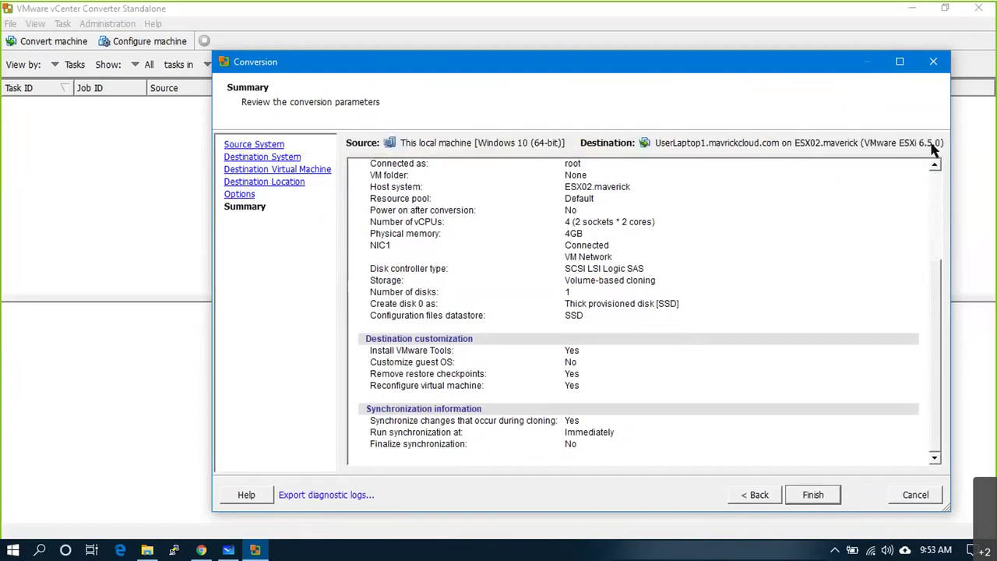
click(813, 496)
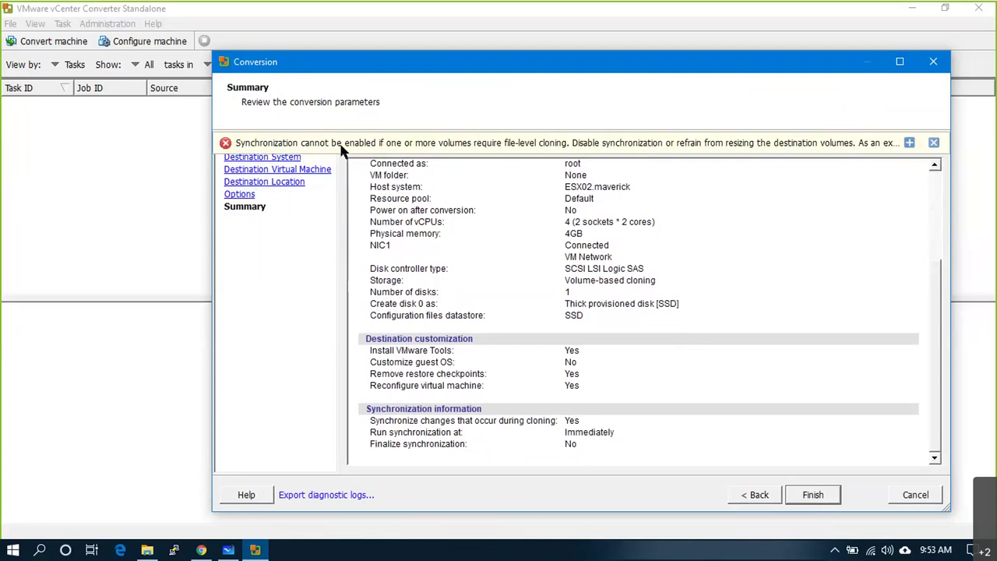
scroll(795, 315, up, 4)
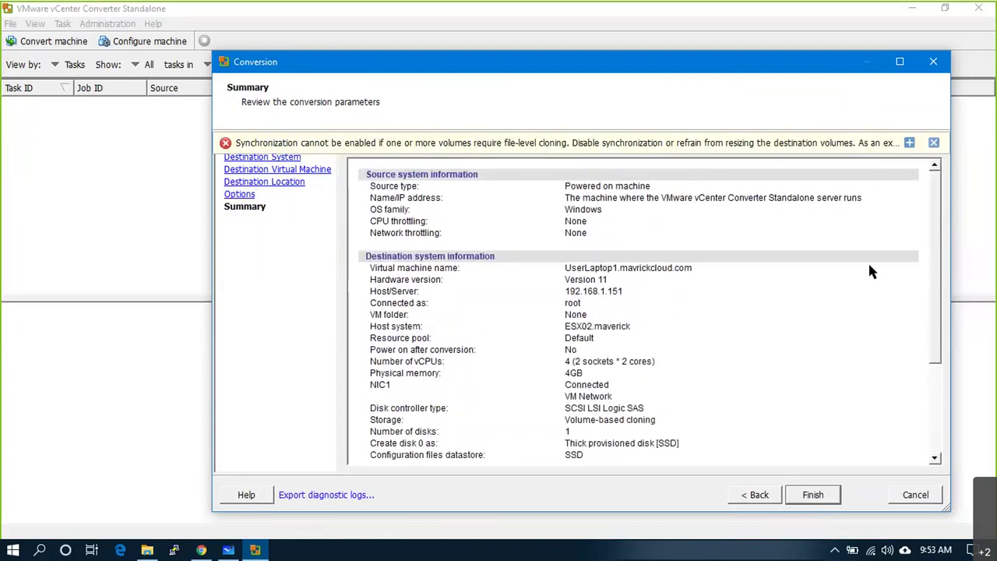
- Return to the conversion options, disable Synchronize changes, and submit the conversion with the revised settings
click(752, 495)
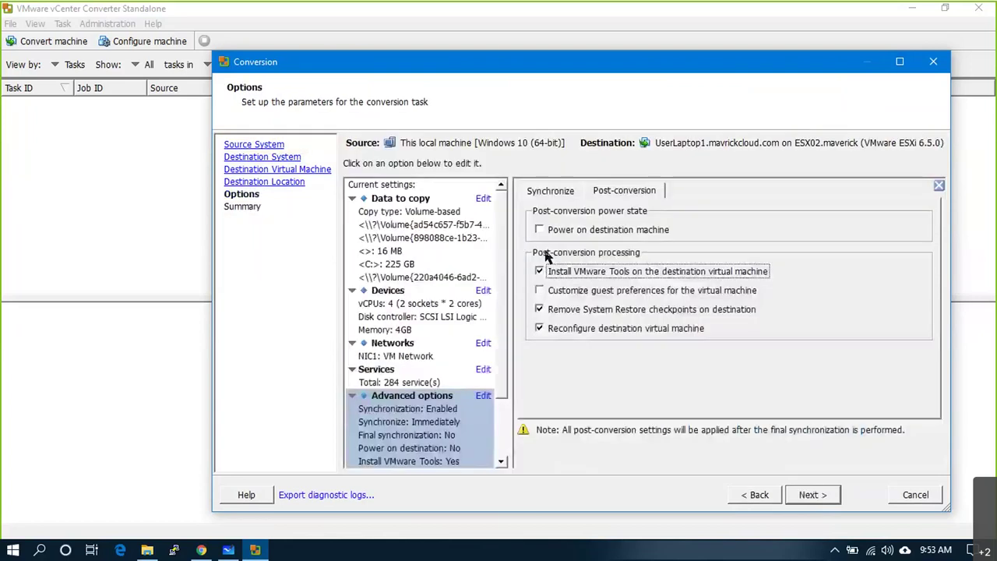
click(545, 193)
click(531, 213)
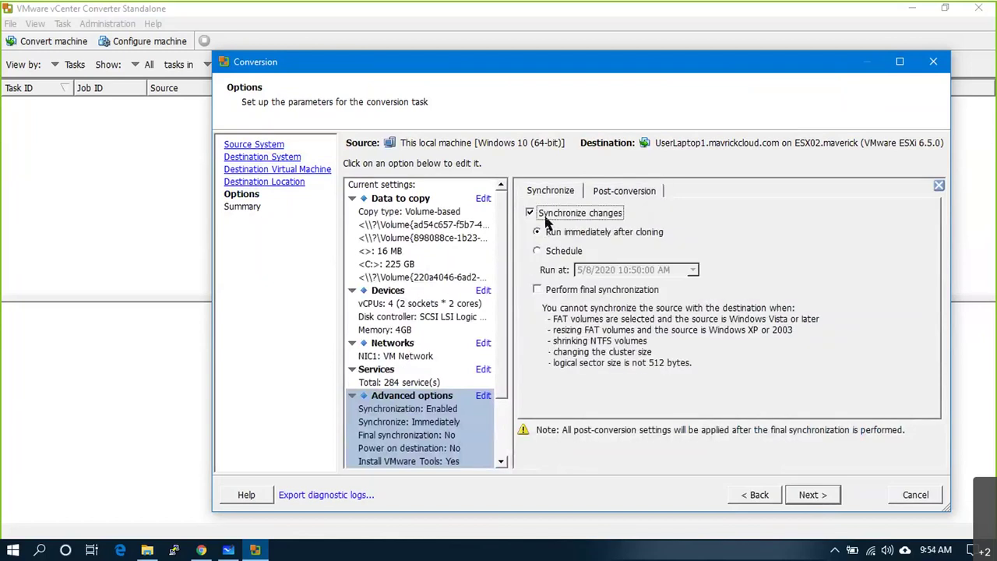
click(808, 495)
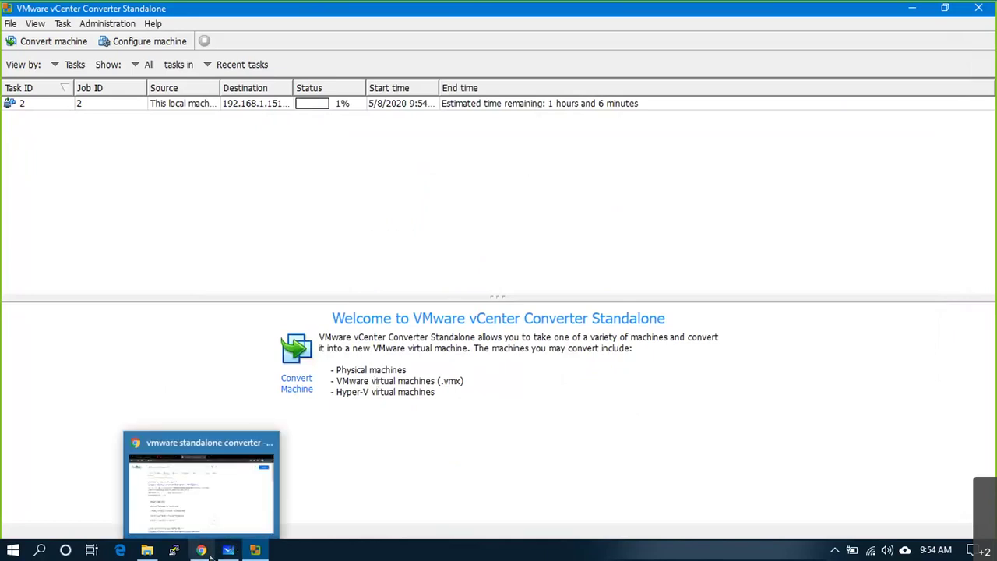
- Switch to the ESXi web client in Chrome and open the UserLaptop1.mavrickcloud.com virtual machine to review its overview
click(208, 555)
click(91, 12)
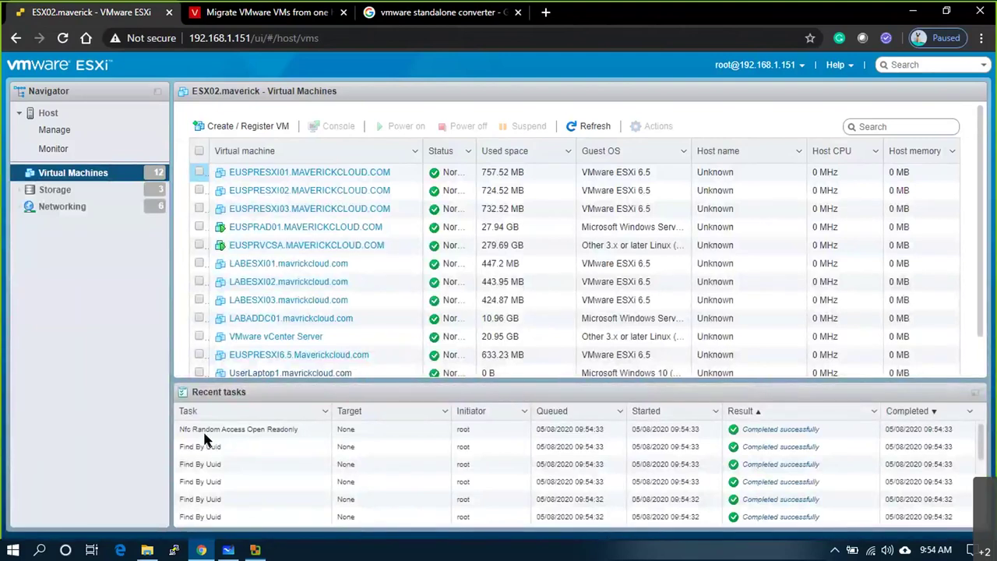
scroll(273, 334, down, 2)
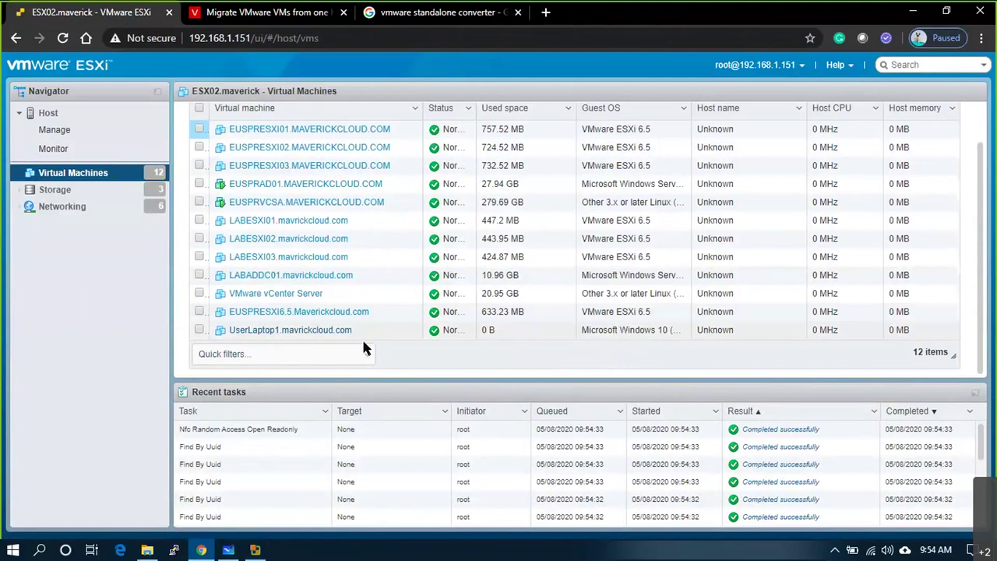
click(327, 330)
scroll(557, 201, down, 2)
scroll(538, 222, up, 2)
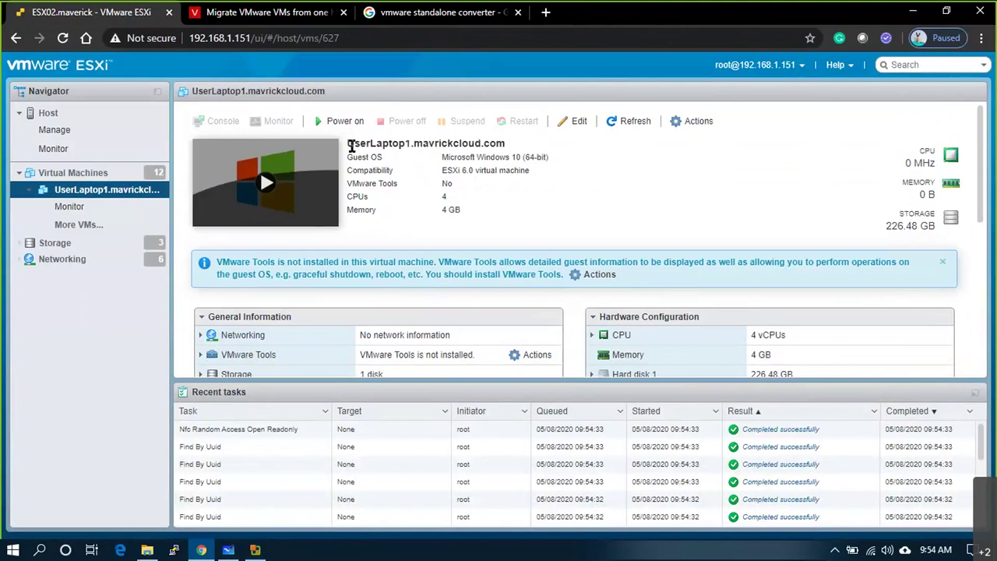
drag(348, 143, 504, 142)
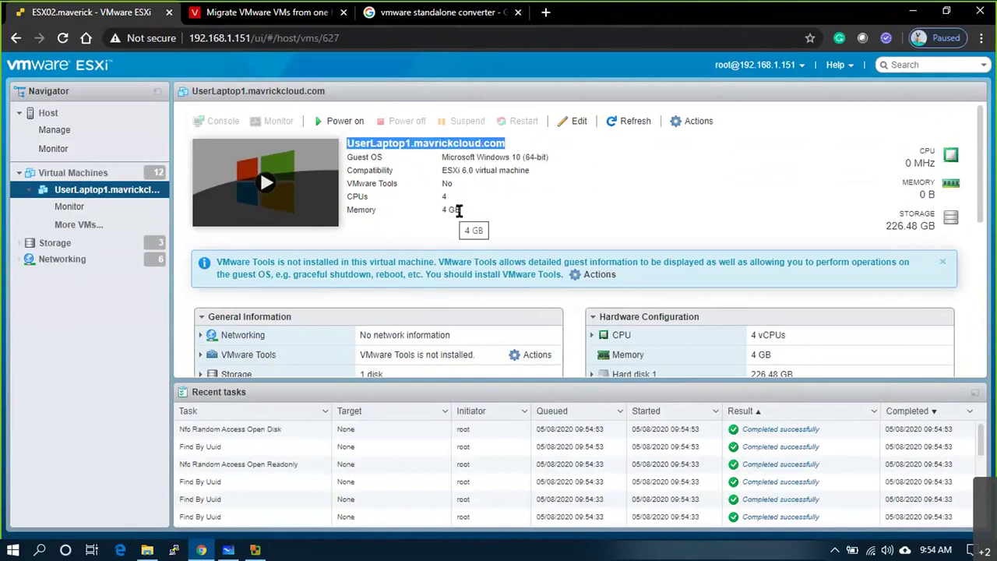
- Expand the virtual machine's Storage information and check the size of Hard disk 1 in its hardware configuration
scroll(459, 219, down, 4)
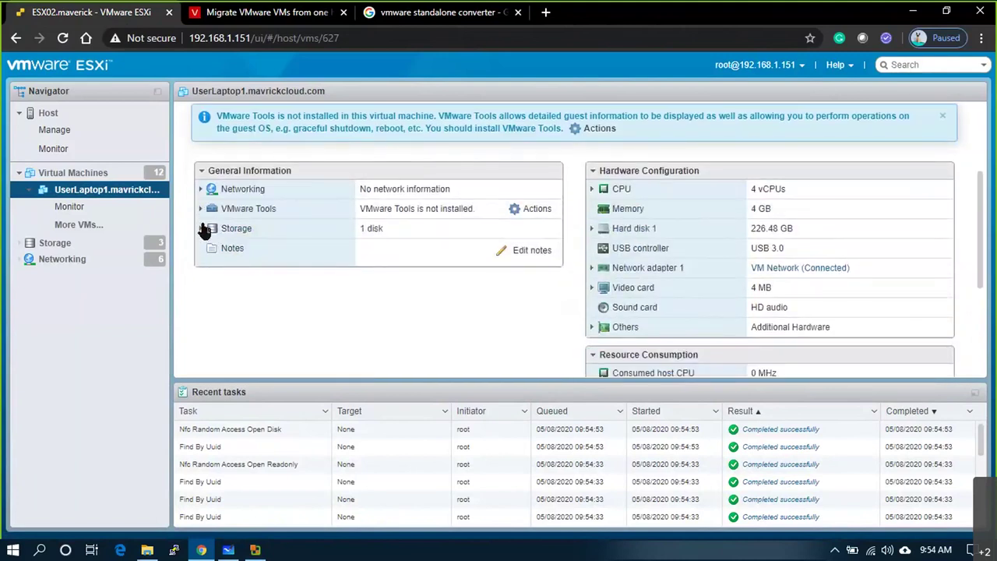
click(201, 228)
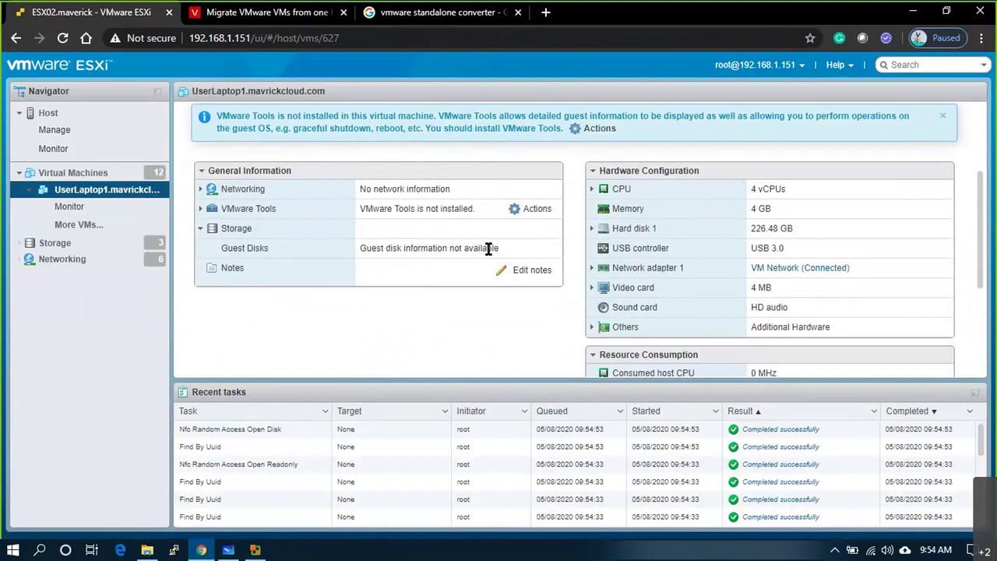
drag(755, 227, 798, 228)
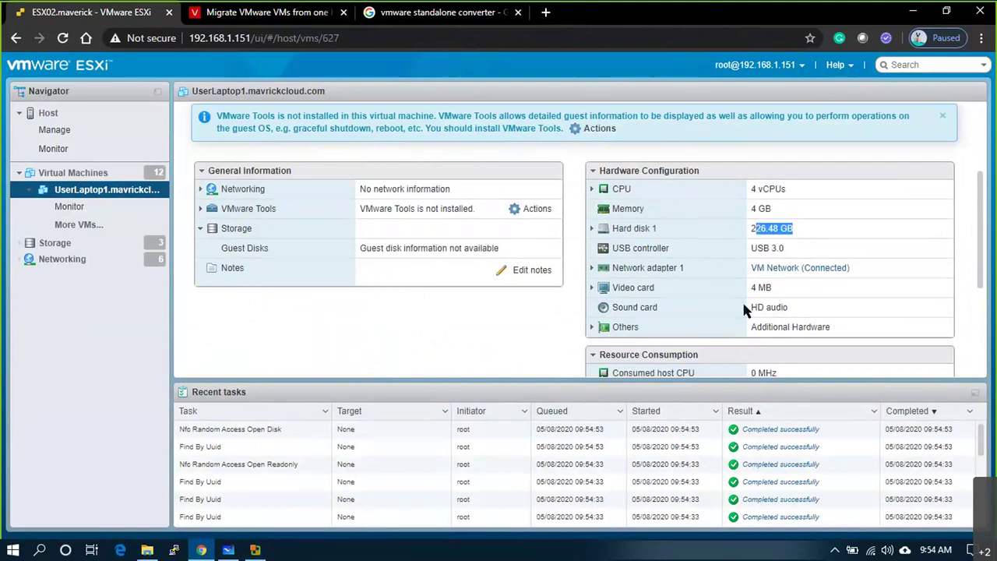
- Review the virtual machine's network adapter and storage consumption, refresh its page, and recheck the resource consumption
scroll(744, 304, down, 3)
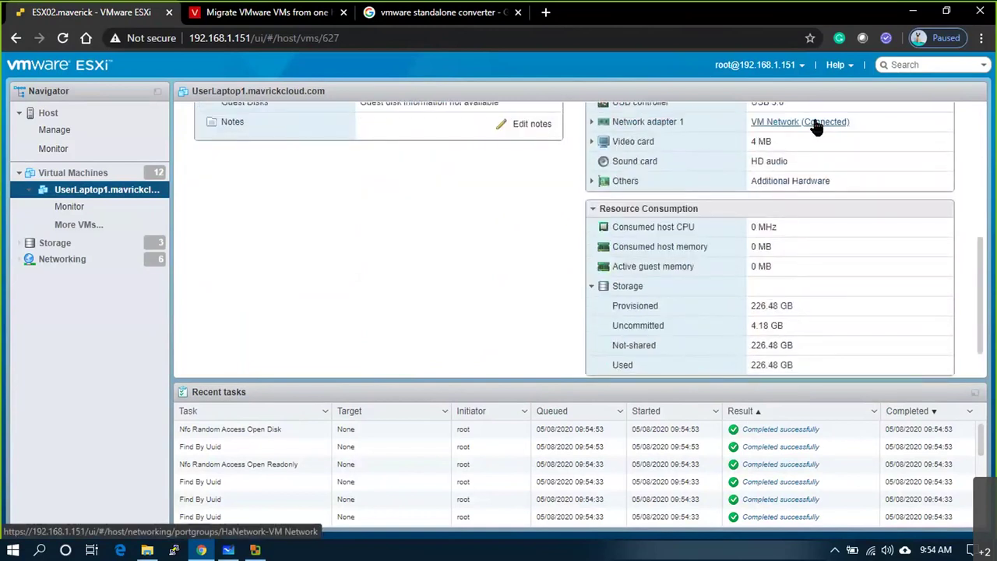
scroll(812, 232, down, 1)
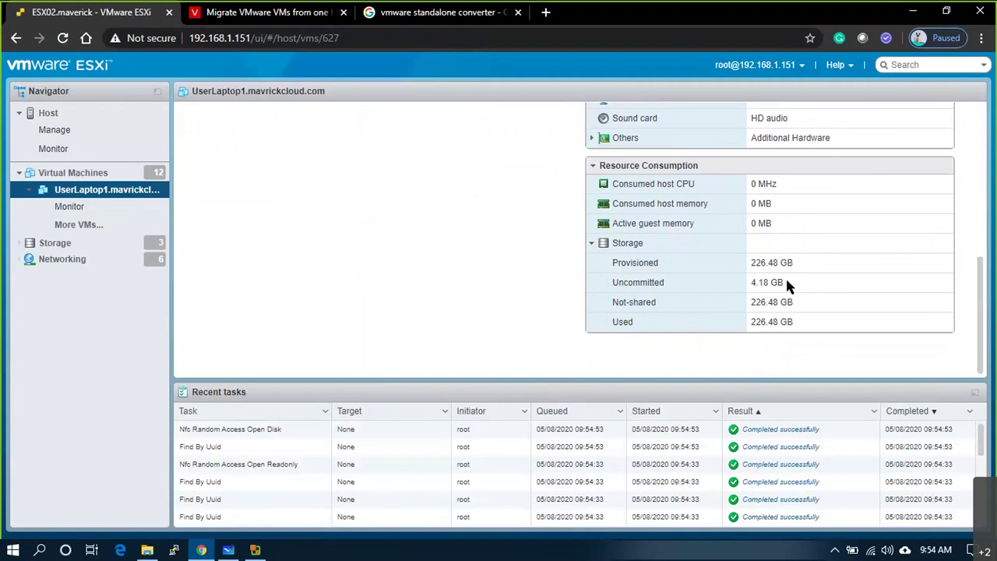
scroll(390, 311, up, 1)
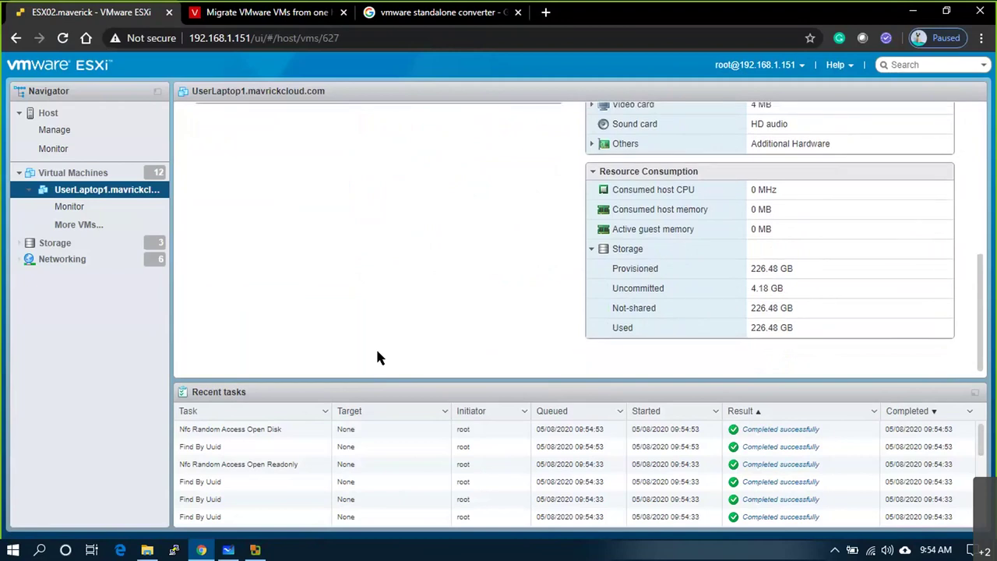
scroll(377, 356, up, 5)
click(628, 123)
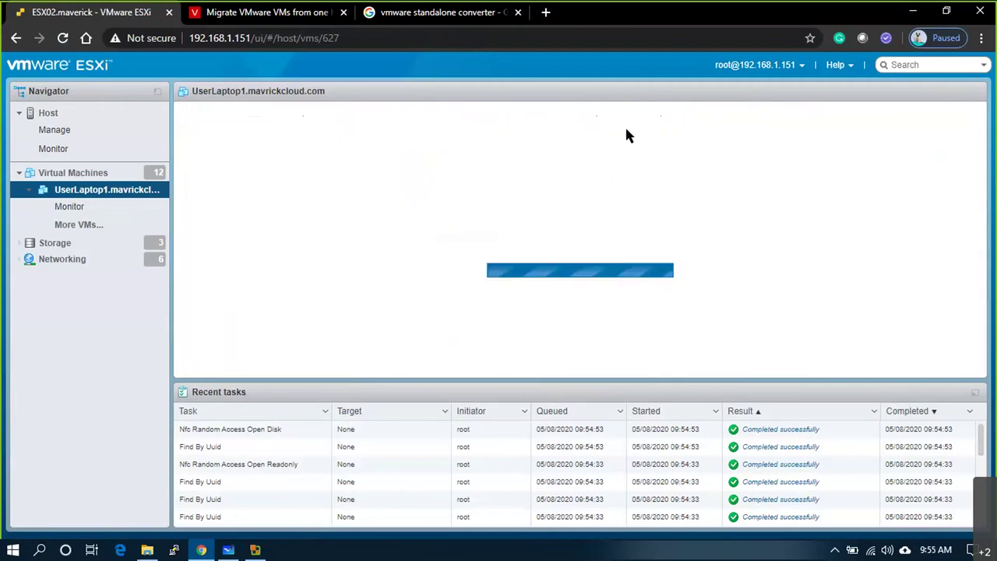
scroll(788, 273, down, 10)
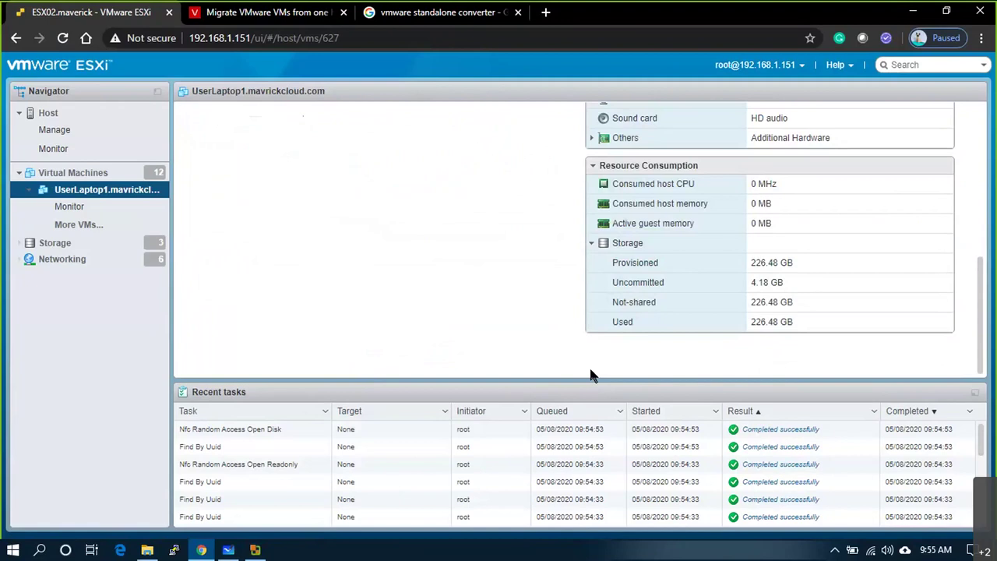
- Switch to vCenter Converter Standalone, select task 2, and enlarge its details area to read the conversion status
click(257, 550)
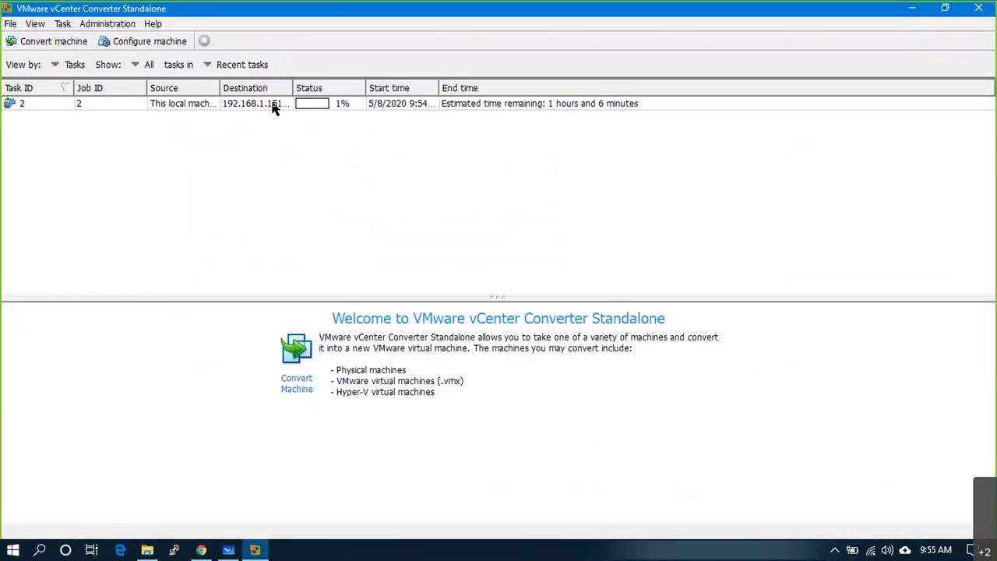
click(46, 109)
drag(461, 297, 480, 129)
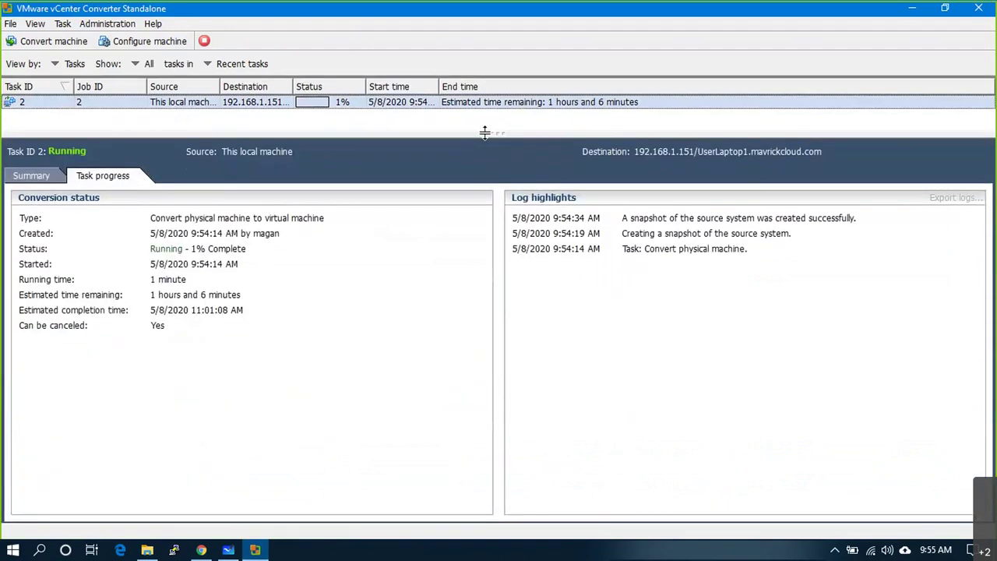
- Open the task's summary and review its source system information and destination customization settings
click(30, 174)
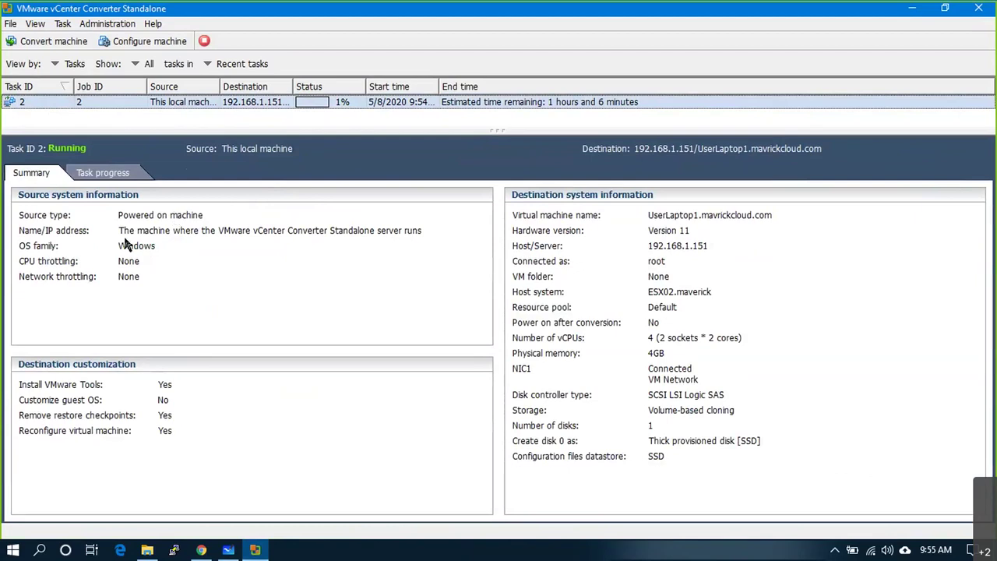
drag(134, 230, 425, 234)
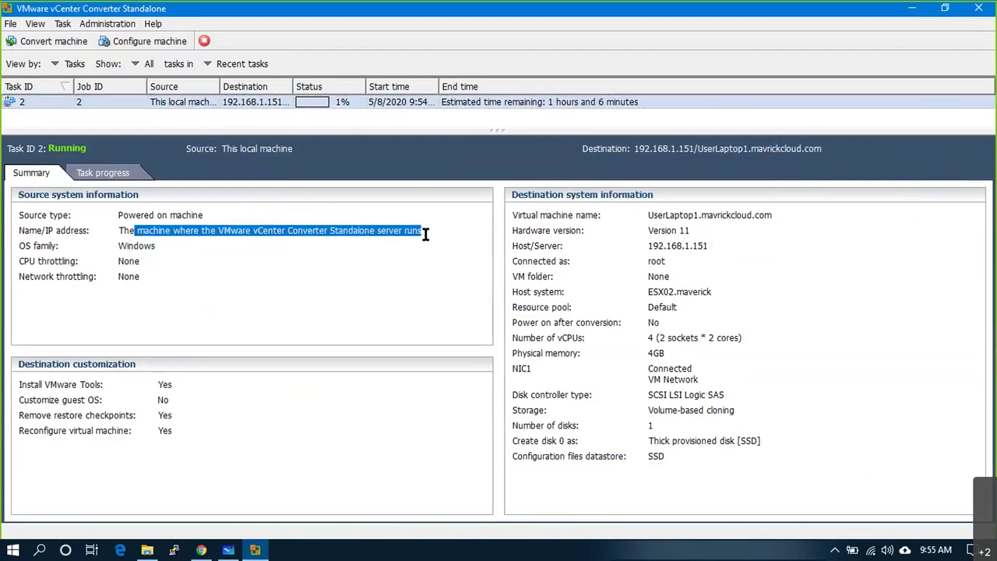
click(123, 240)
double_click(128, 261)
double_click(125, 277)
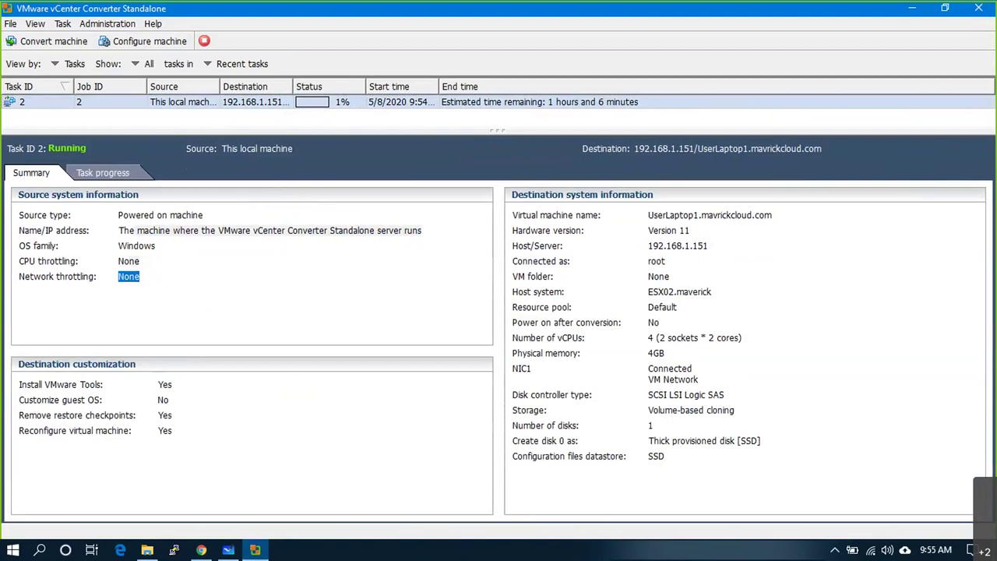
click(152, 278)
double_click(165, 383)
double_click(166, 417)
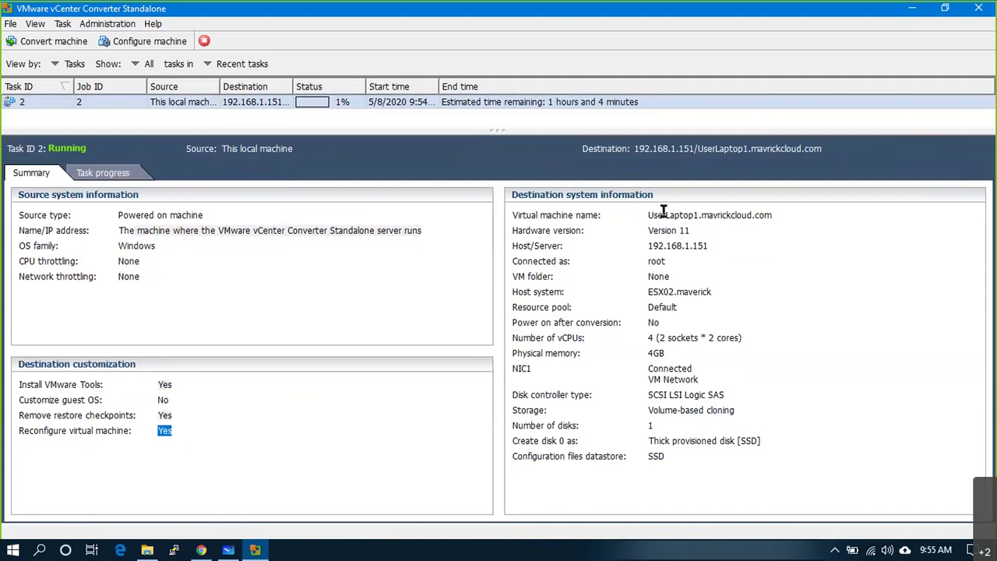
- Review the destination system information, including the virtual machine name, hardware version, datastore, disk provisioning and cloning type
drag(653, 215, 754, 217)
drag(653, 230, 663, 258)
click(662, 260)
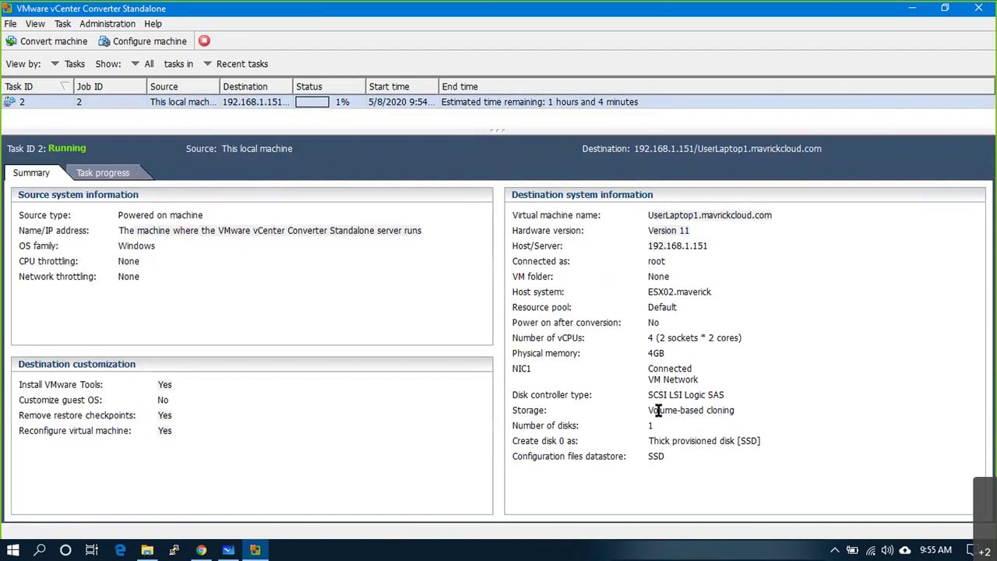
drag(649, 457, 664, 456)
drag(760, 441, 653, 439)
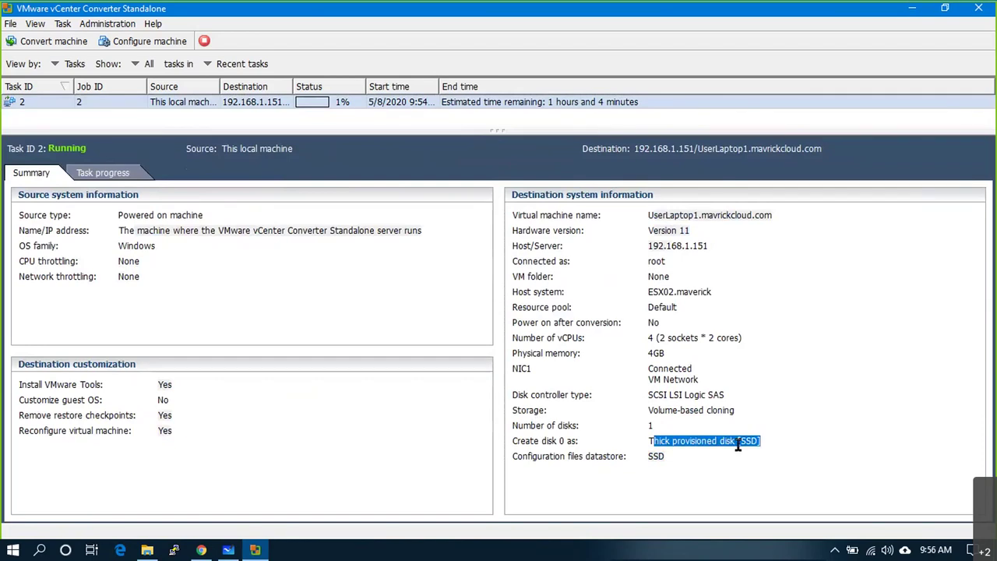
mouse_move(734, 411)
mouse_down()
mouse_move(687, 409)
mouse_move(647, 367)
mouse_up()
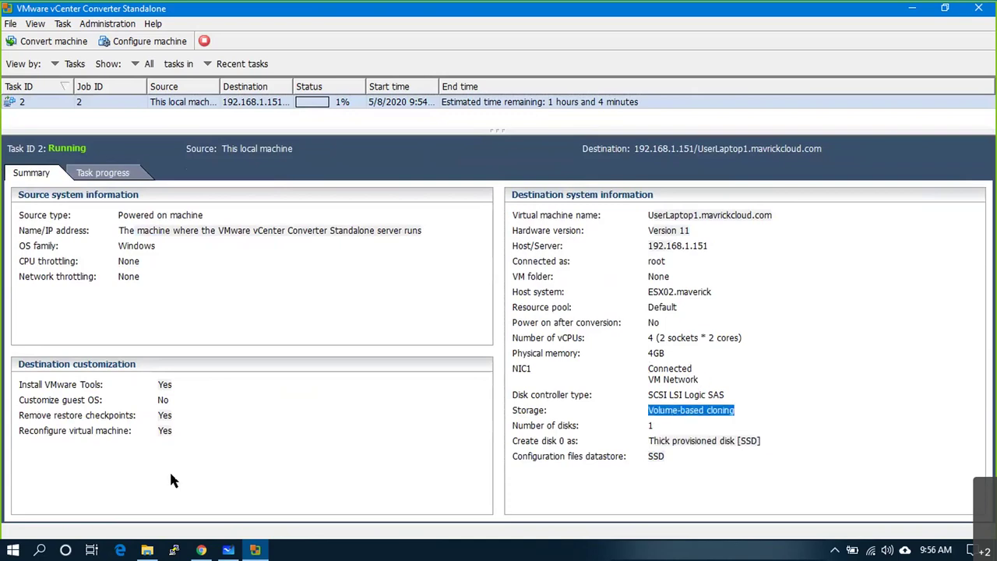
- Switch to the ESXi web client, check the space on the host's datastores, and recheck UserLaptop1.mavrickcloud.com's storage consumption
click(201, 550)
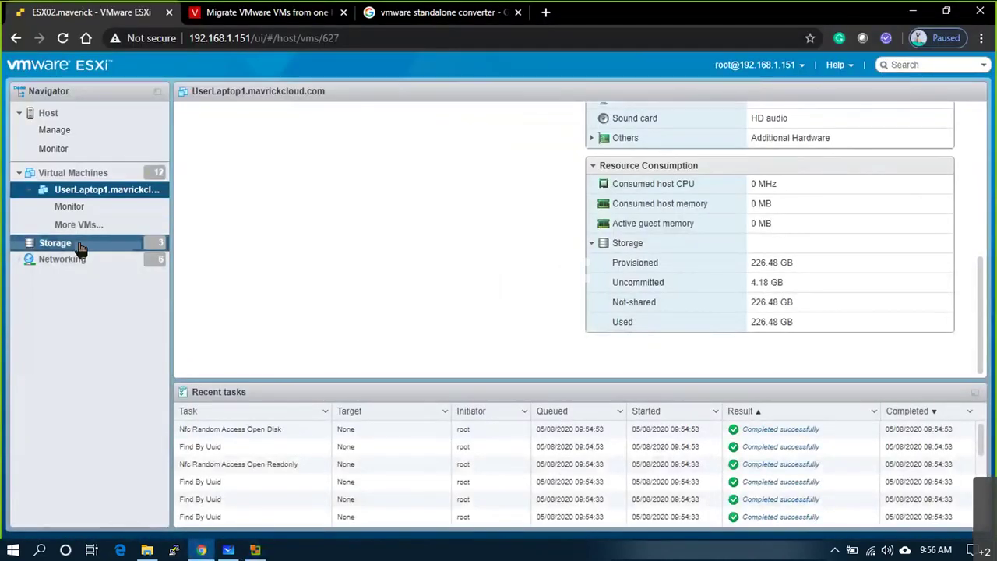
click(77, 245)
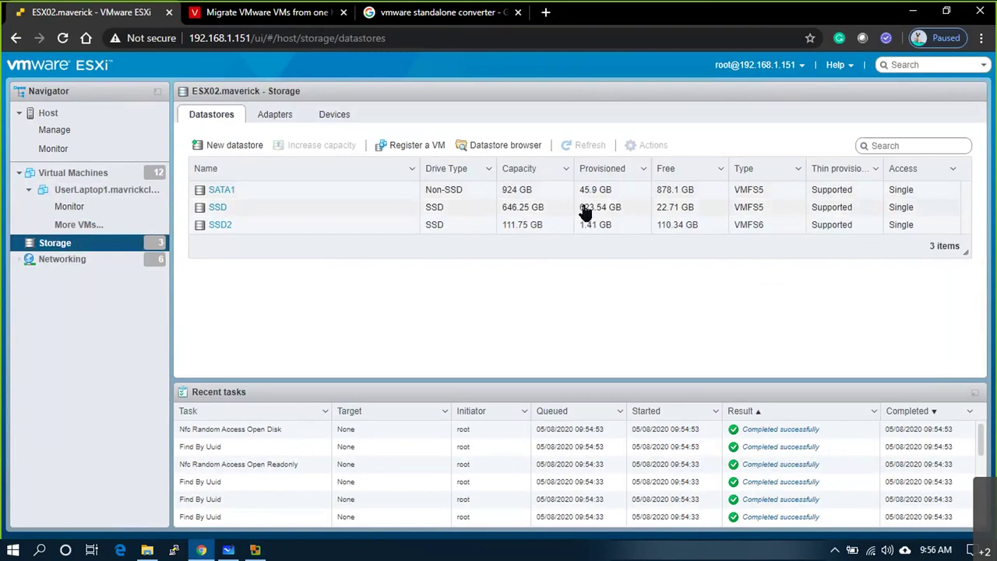
click(110, 194)
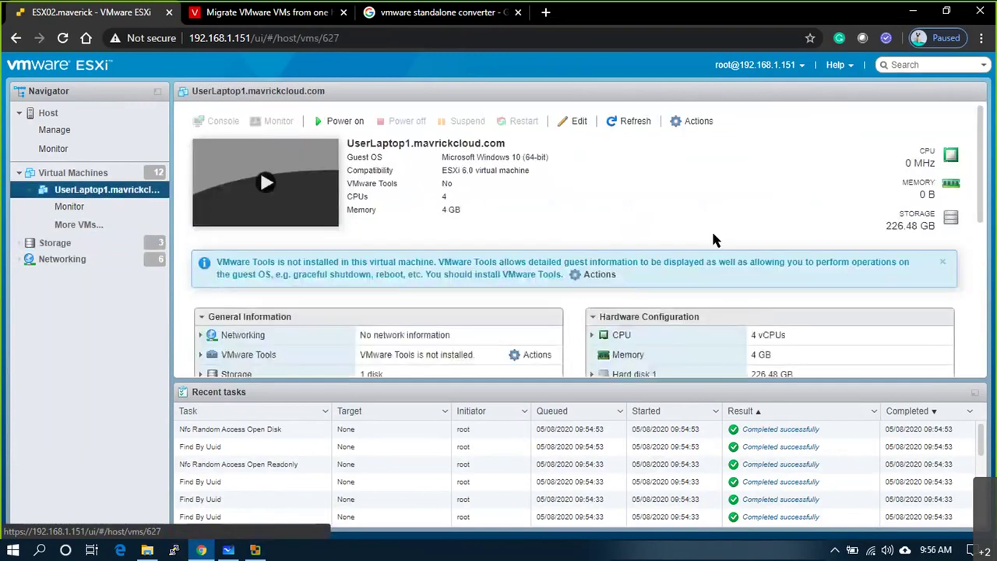
scroll(732, 272, down, 5)
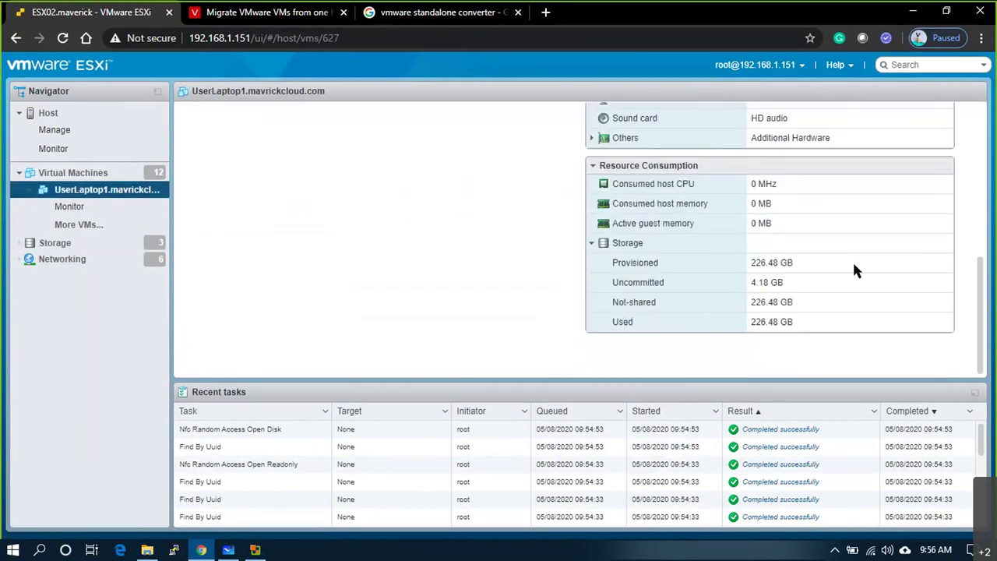
scroll(852, 261, up, 5)
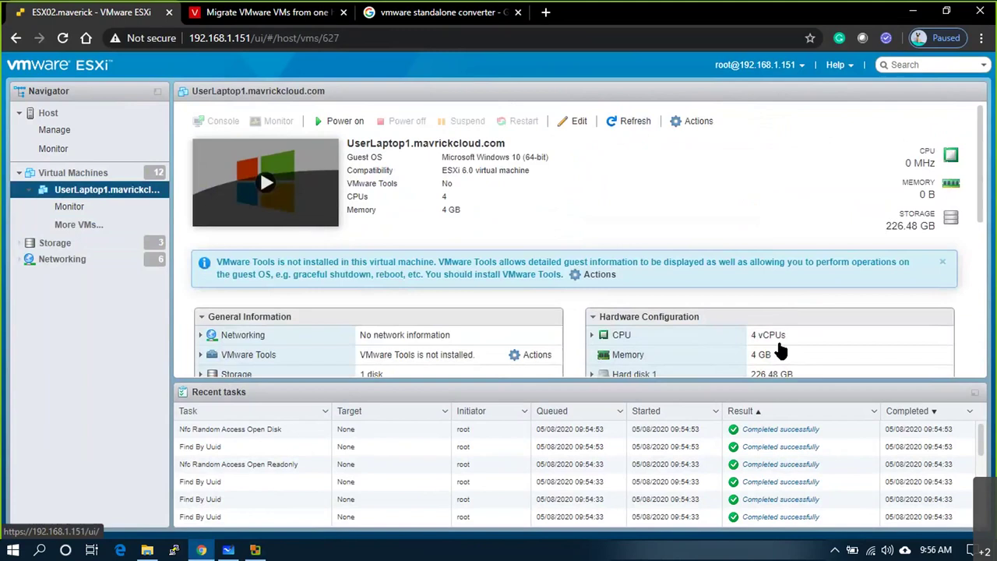
scroll(780, 352, down, 5)
scroll(789, 327, down, 1)
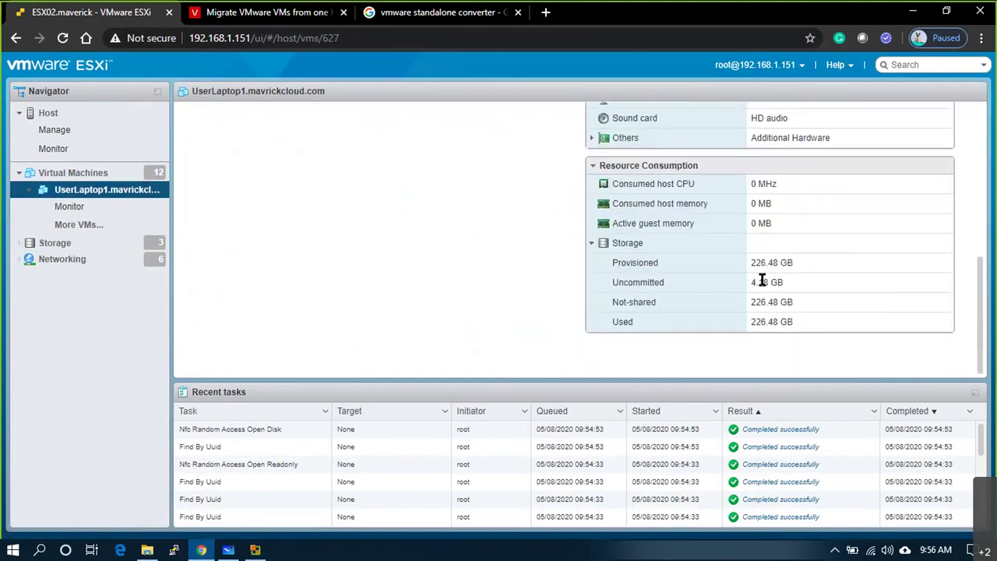
- Switch to vCenter Converter Standalone, show task 2's progress, and resize the details area to reveal the full log
click(265, 551)
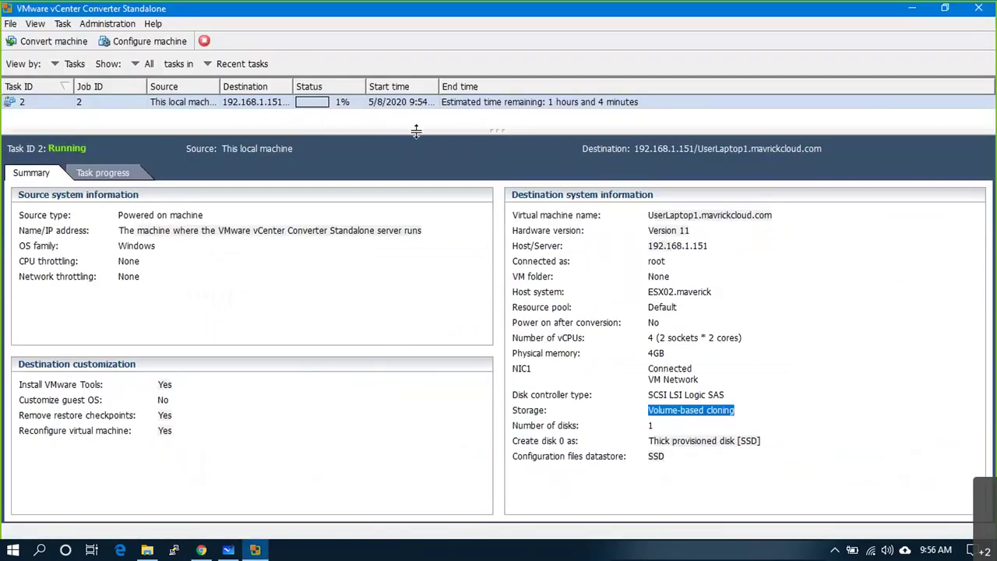
drag(416, 131, 346, 298)
click(103, 340)
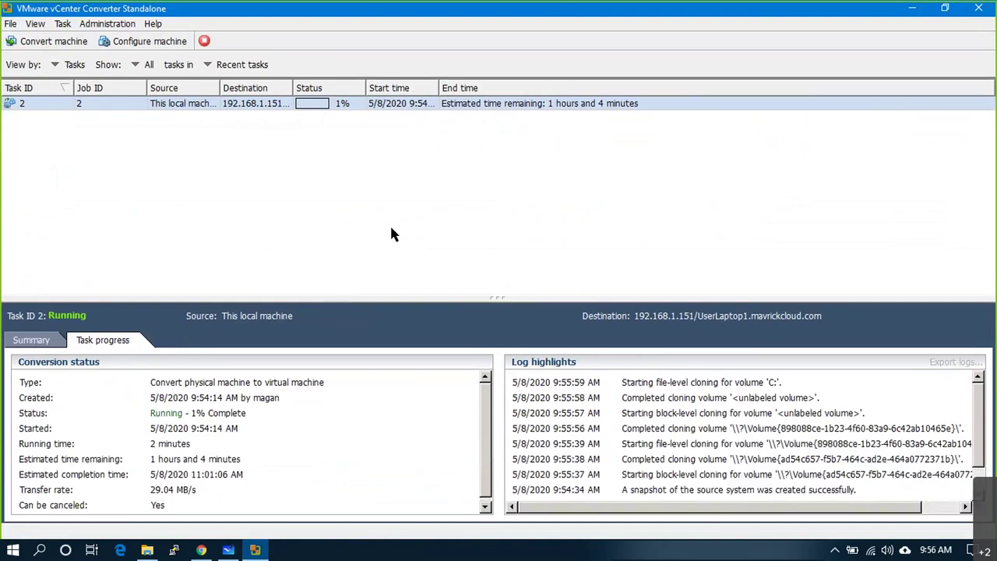
drag(516, 298, 512, 142)
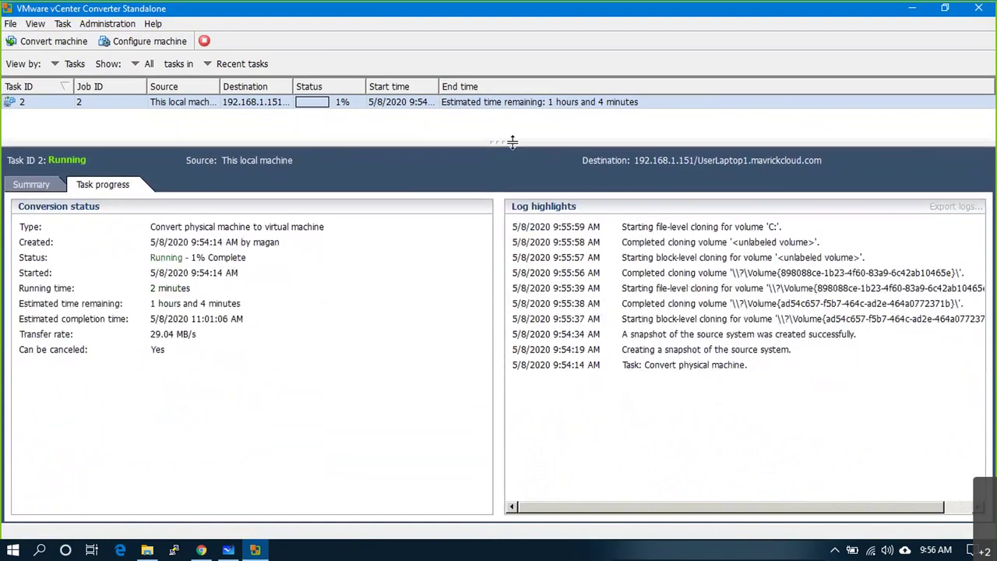
- Examine the log highlights from the task start and source snapshot through the cloning of each volume
drag(623, 227, 784, 225)
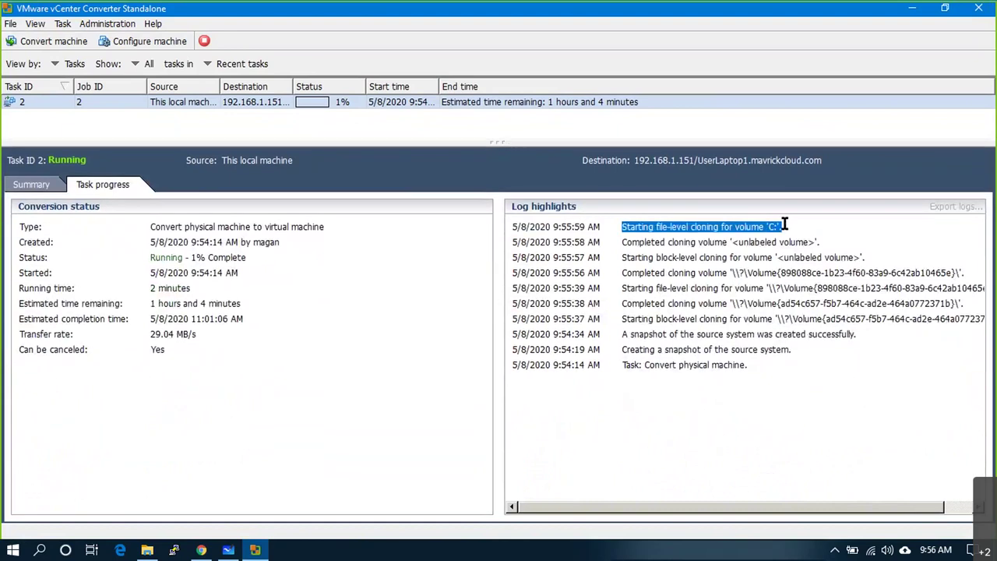
click(763, 369)
drag(763, 369, 631, 349)
drag(788, 350, 984, 325)
click(851, 335)
click(706, 303)
mouse_move(706, 304)
mouse_down()
mouse_move(694, 285)
mouse_move(736, 285)
mouse_move(738, 273)
mouse_move(716, 258)
mouse_move(783, 225)
mouse_move(632, 217)
mouse_up()
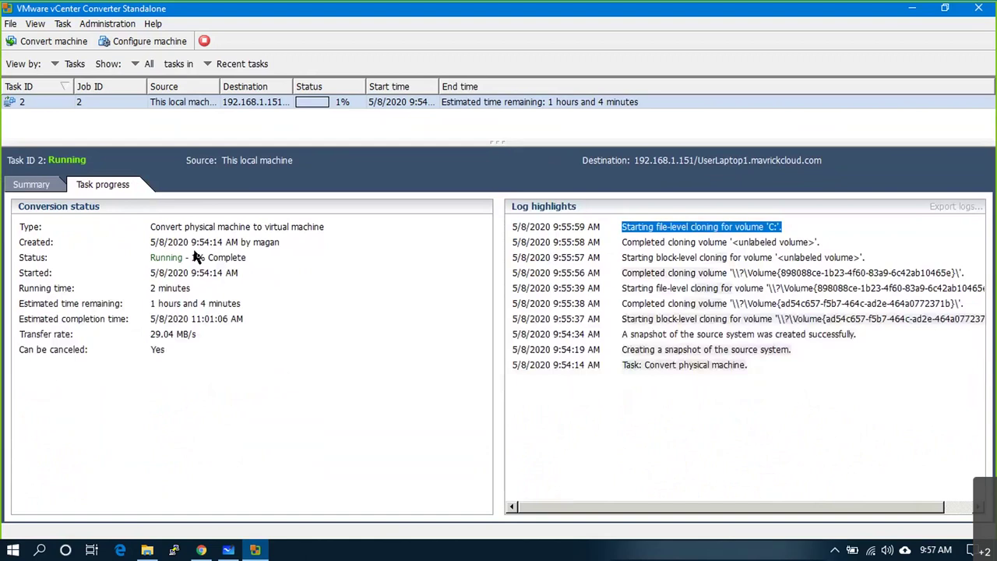
- Examine task 2's completion status, transfer rate and estimated completion time in the conversion status details
drag(240, 257, 164, 246)
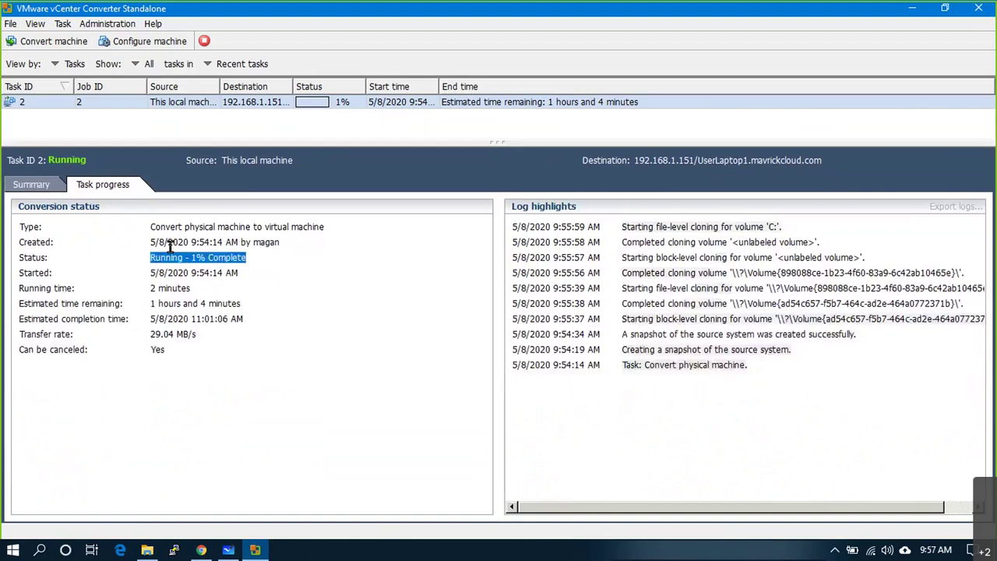
drag(201, 336, 133, 337)
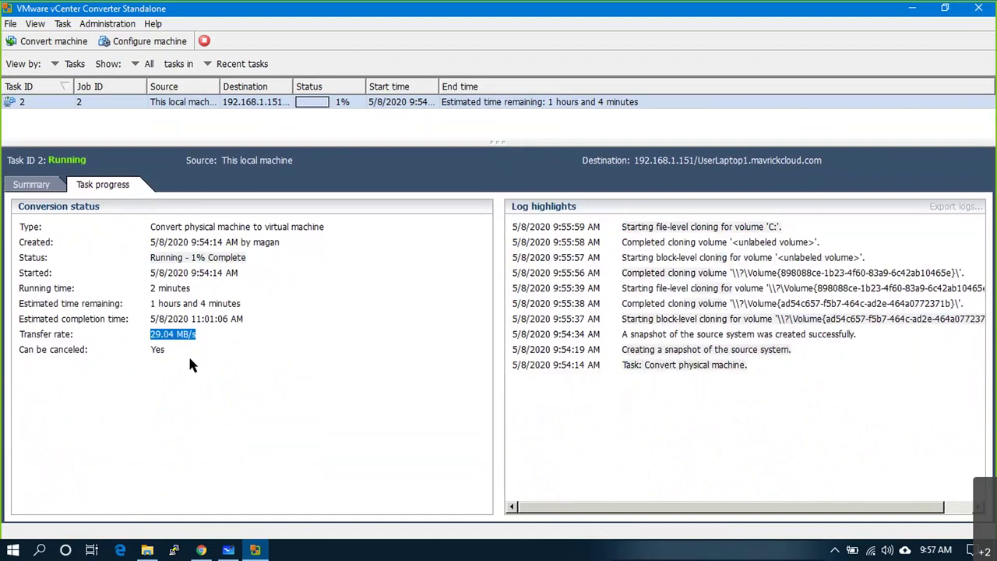
drag(248, 319, 149, 318)
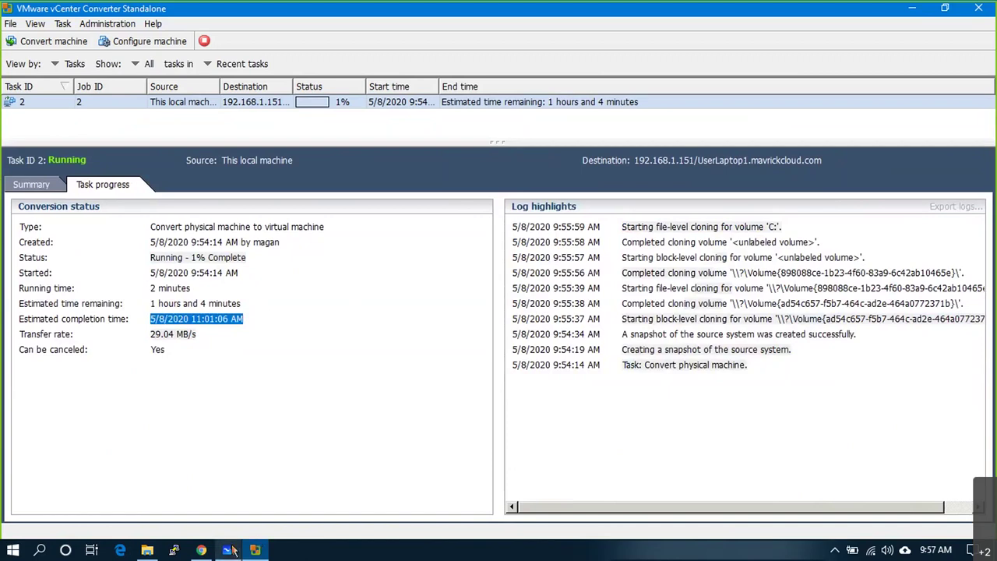
- Switch to the ESXi web client, review UserLaptop1.mavrickcloud.com's summary and resource consumption, and return to vCenter Converter Standalone
click(201, 550)
scroll(719, 268, up, 6)
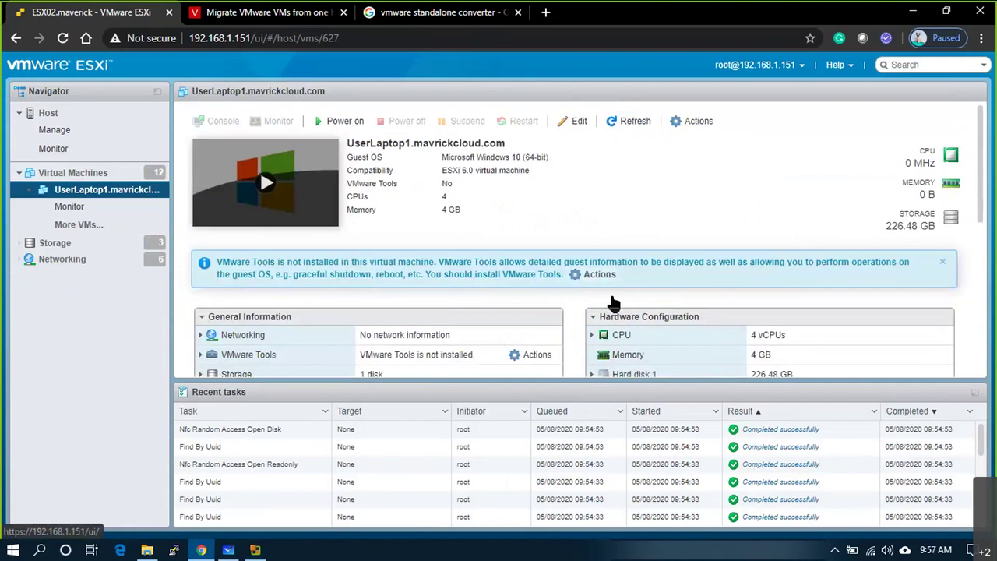
scroll(672, 236, down, 6)
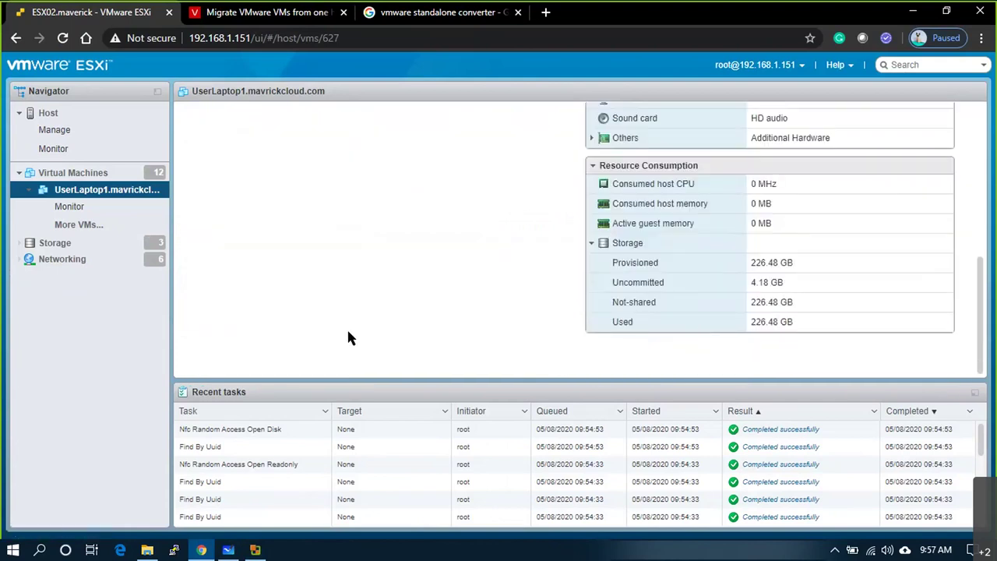
scroll(347, 333, up, 6)
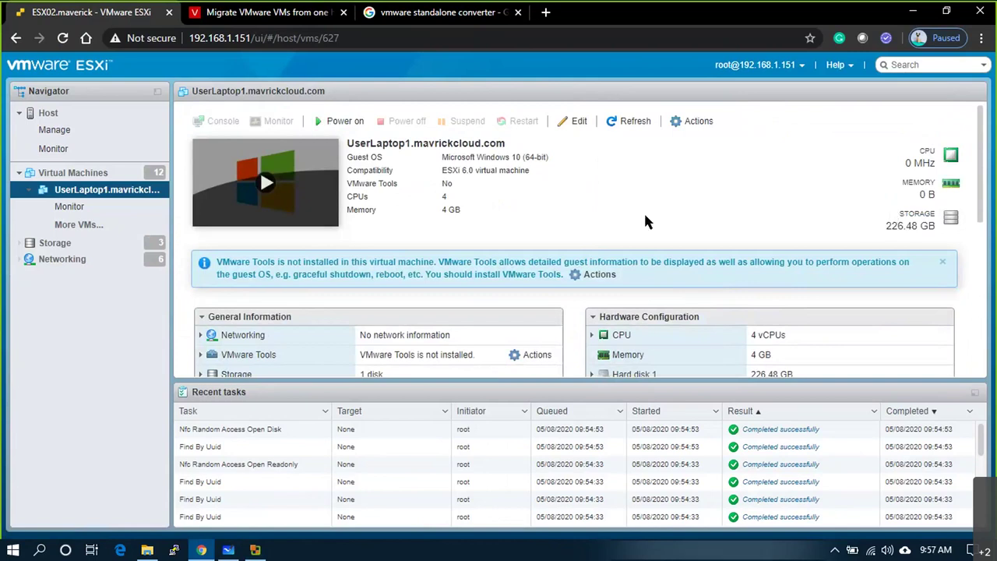
scroll(645, 222, down, 6)
click(256, 551)
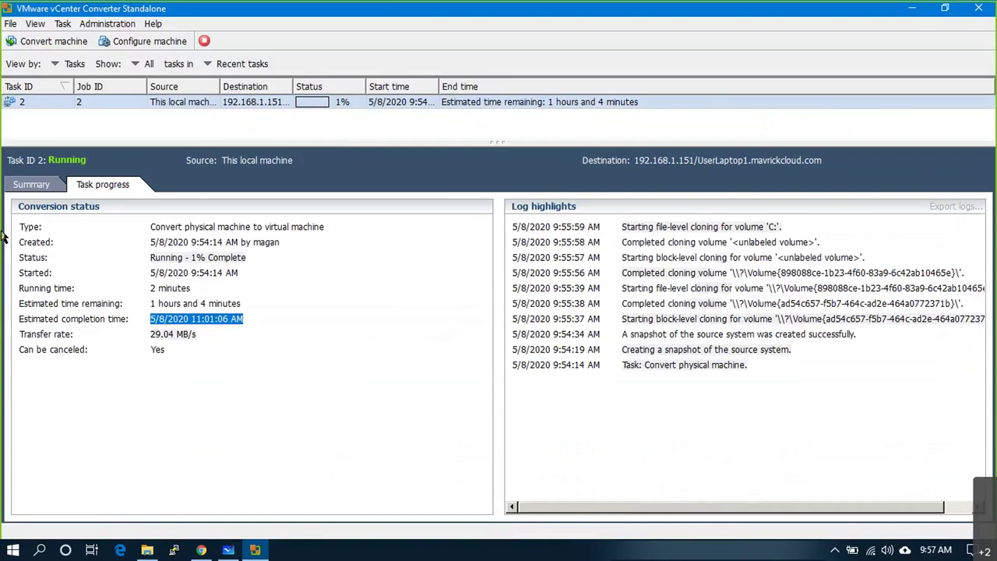
- Refresh UserLaptop1.mavrickcloud.com's details in the ESXi web client, recheck its storage consumption, and glance at task 2's progress in Converter
click(255, 551)
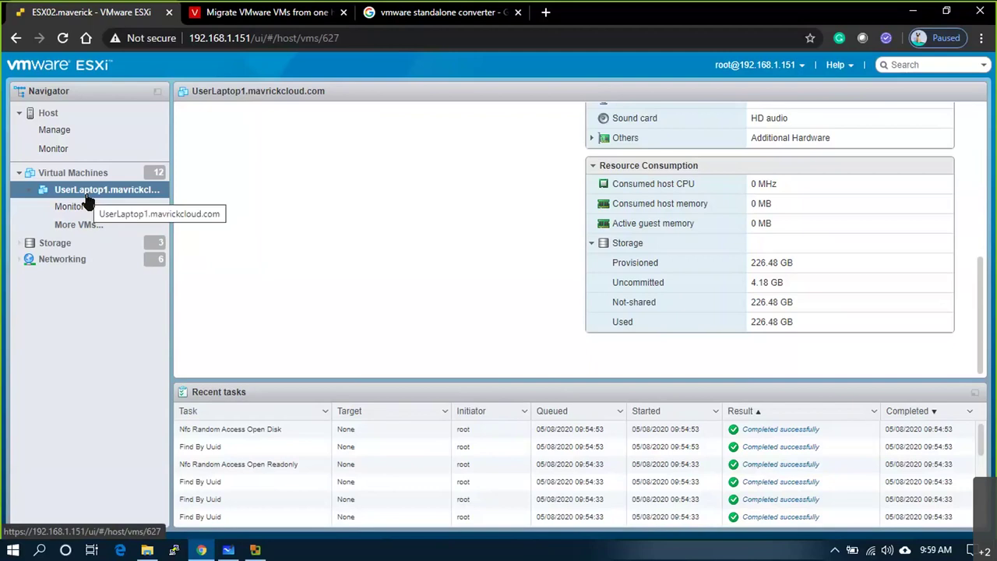
scroll(500, 243, up, 2)
scroll(779, 327, up, 4)
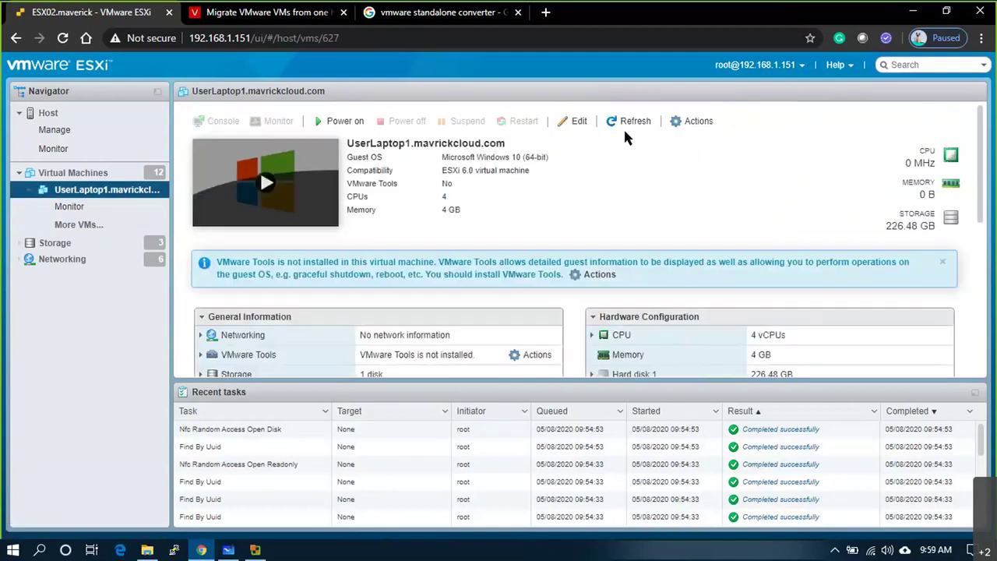
click(629, 127)
scroll(786, 269, down, 6)
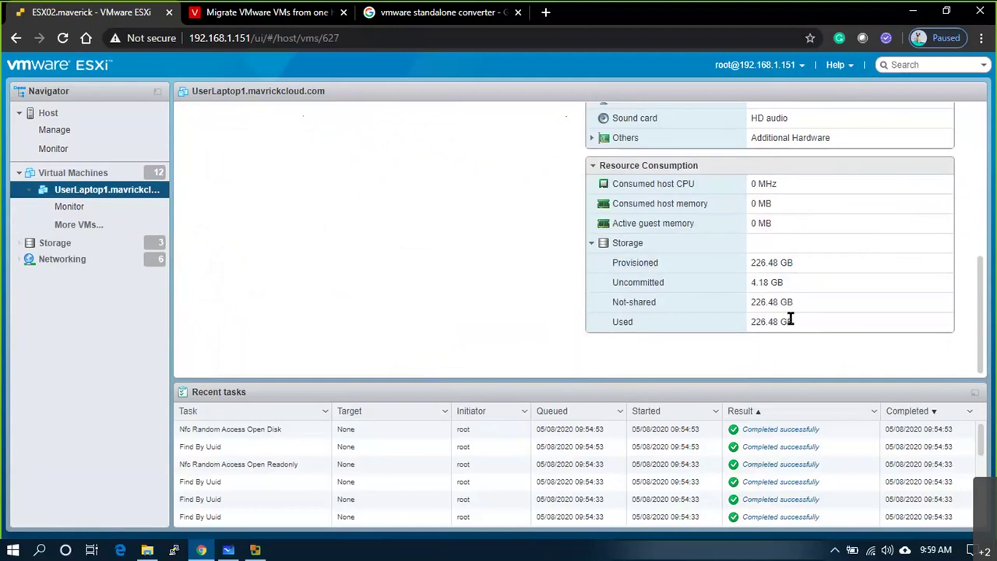
click(256, 550)
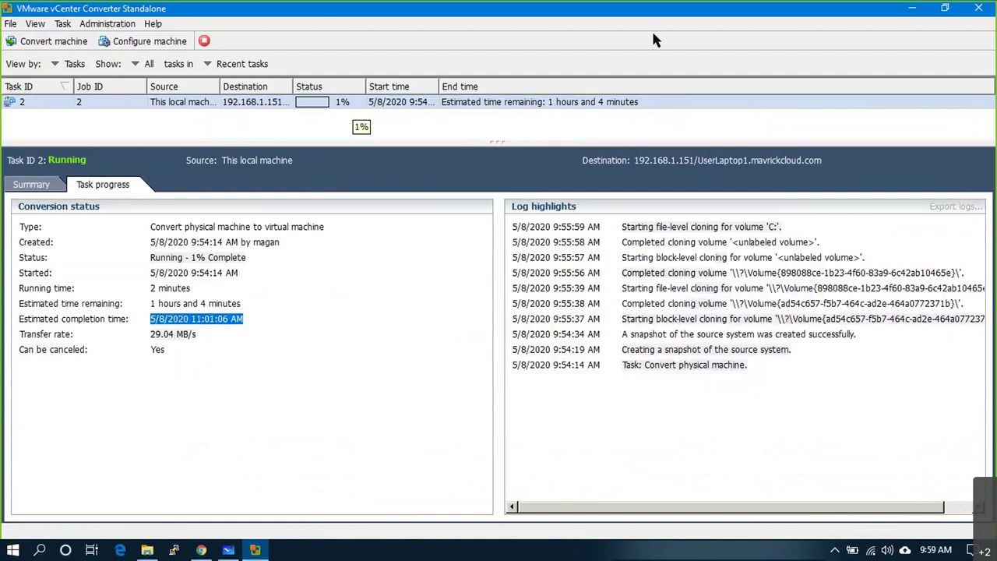
click(913, 9)
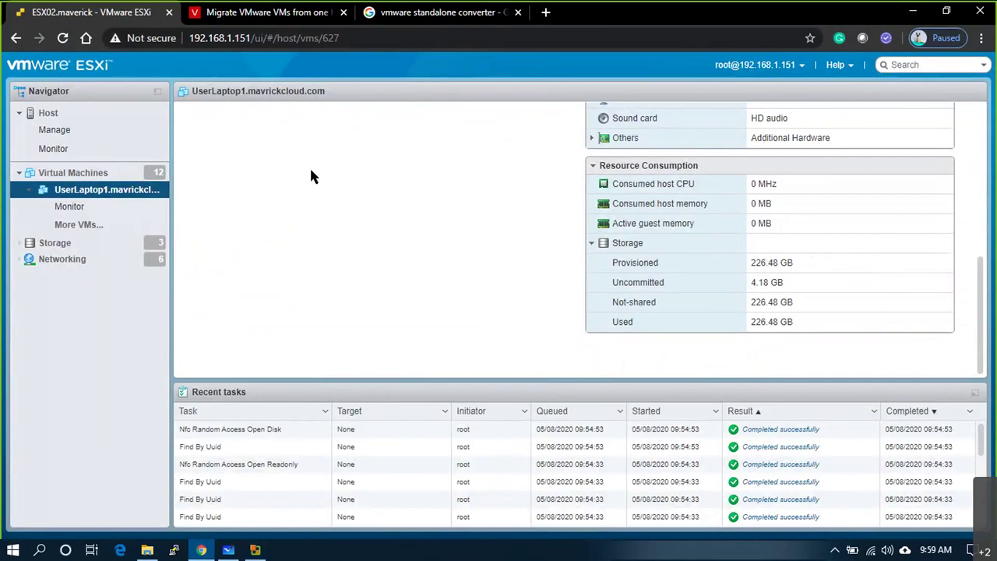
- Switch to Microsoft Whiteboard, tick the "How to convert Physical Server to Virtual" heading and handwrite "/V2V" after it
click(226, 550)
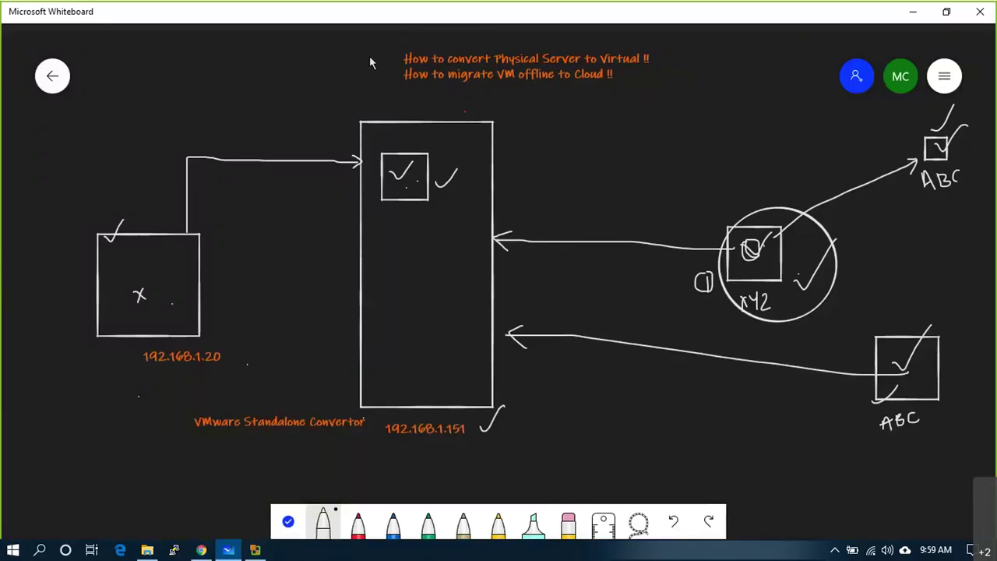
drag(369, 53, 396, 45)
mouse_move(669, 51)
mouse_down()
mouse_move(673, 67)
mouse_move(679, 50)
mouse_move(684, 60)
mouse_move(693, 52)
mouse_move(693, 66)
mouse_move(705, 45)
mouse_up()
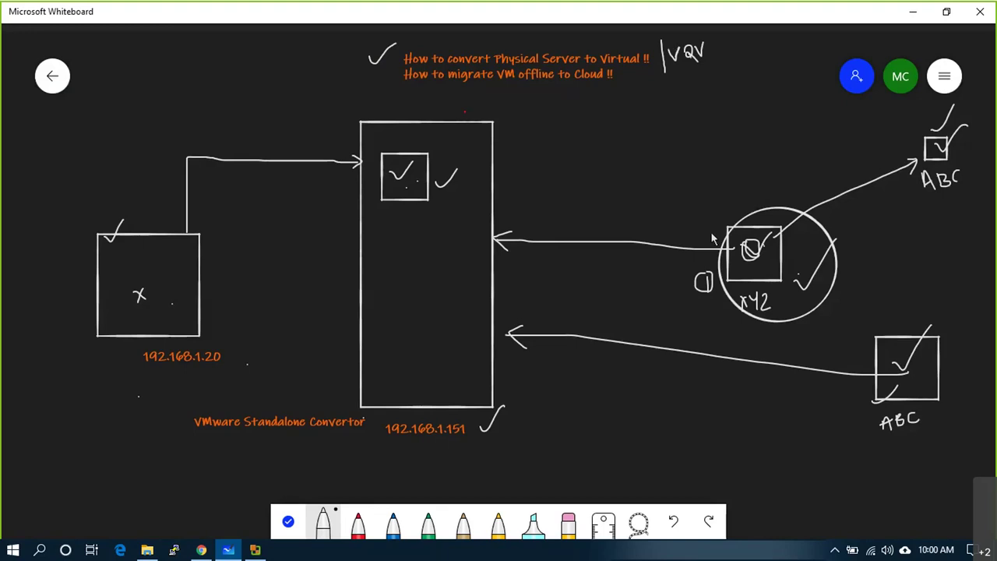
scroll(712, 238, down, 2)
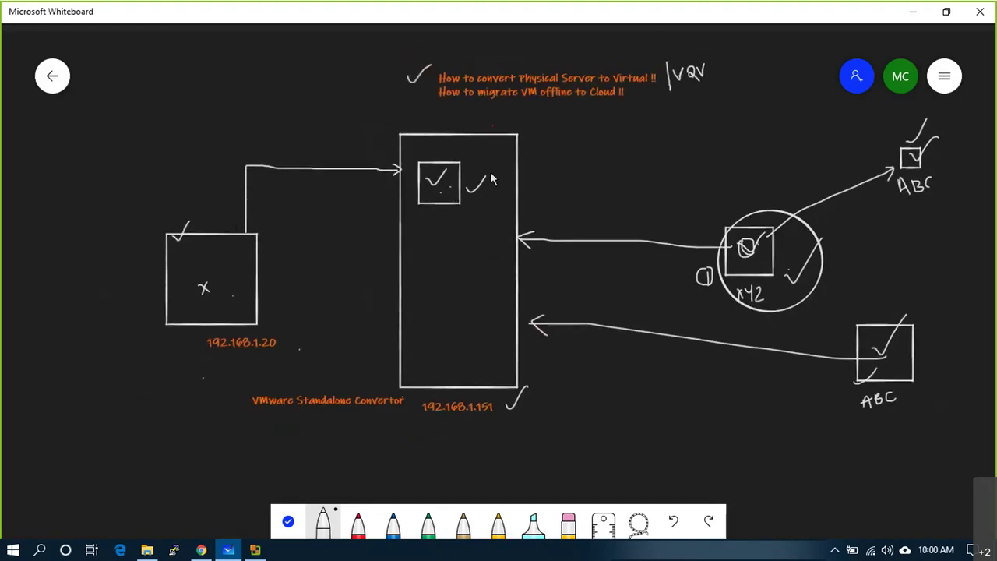
- Check task 2's transfer rate in vCenter Converter Standalone, and switch to the ESXi web client to refresh UserLaptop1.mavrickcloud.com and recheck its storage consumption
click(254, 550)
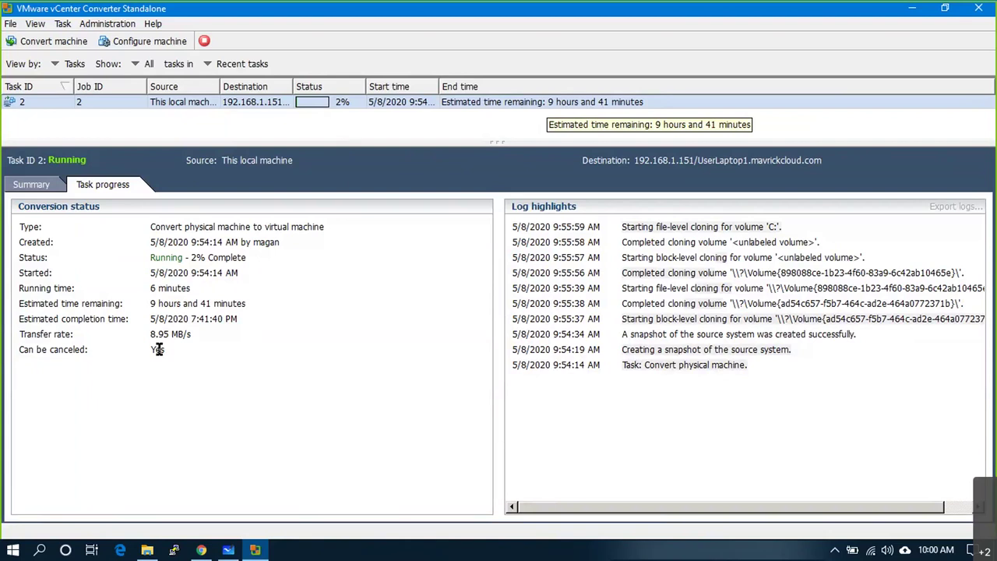
drag(158, 334, 183, 336)
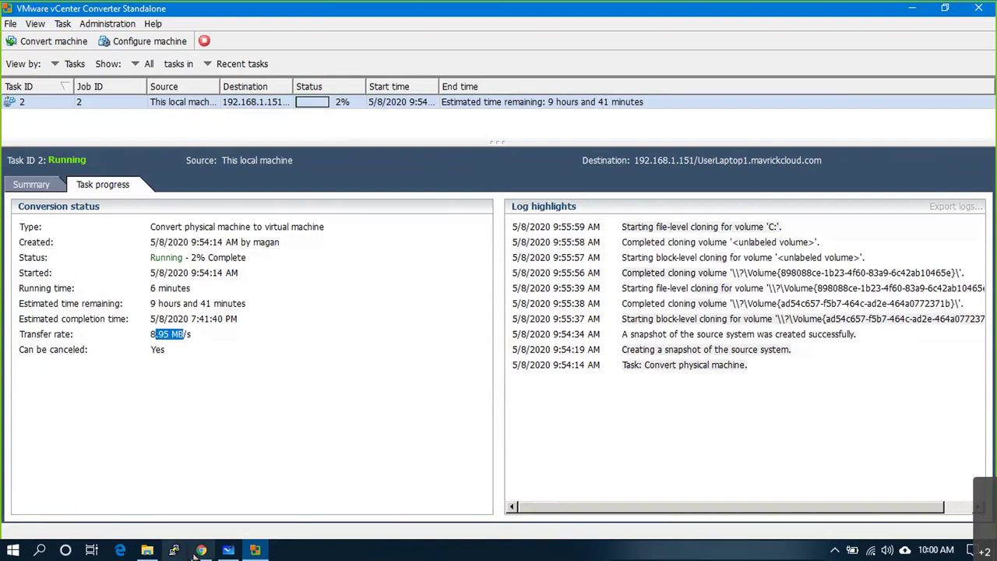
click(227, 550)
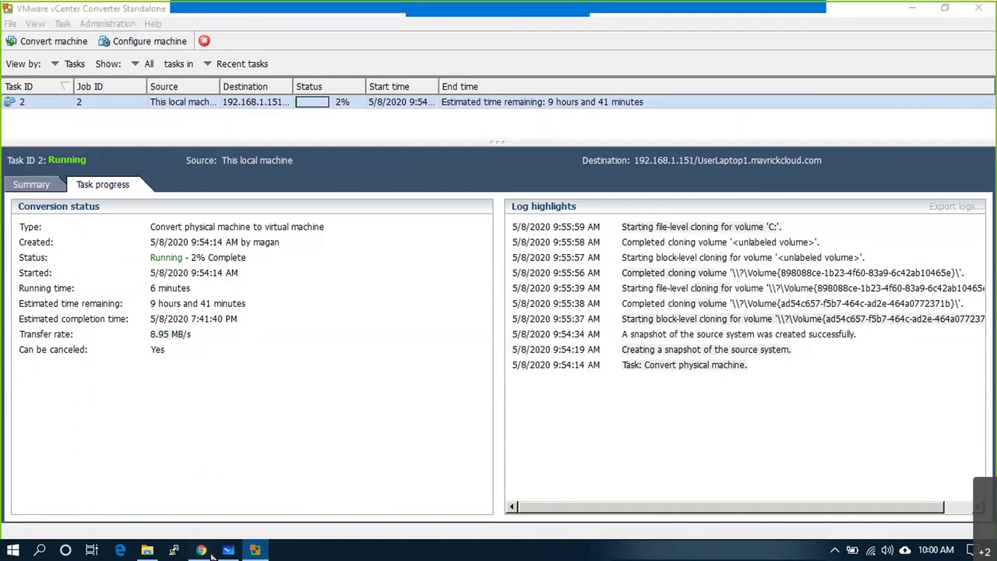
scroll(826, 217, up, 5)
click(632, 125)
scroll(781, 328, down, 5)
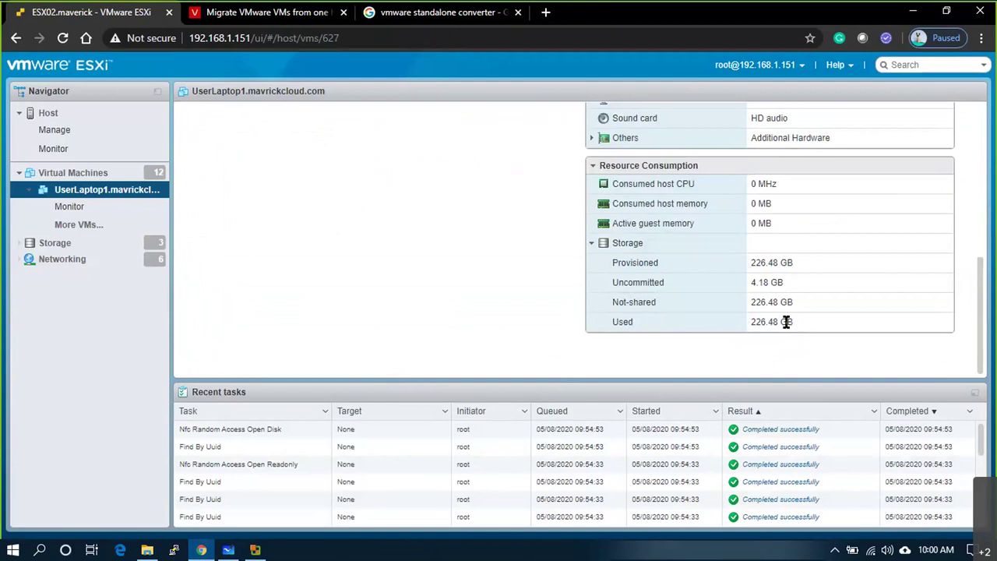
scroll(481, 304, up, 5)
scroll(769, 351, down, 5)
- Compare capacity, provisioned and free space on the ESXi host's datastores, and return to Converter's task progress
click(92, 247)
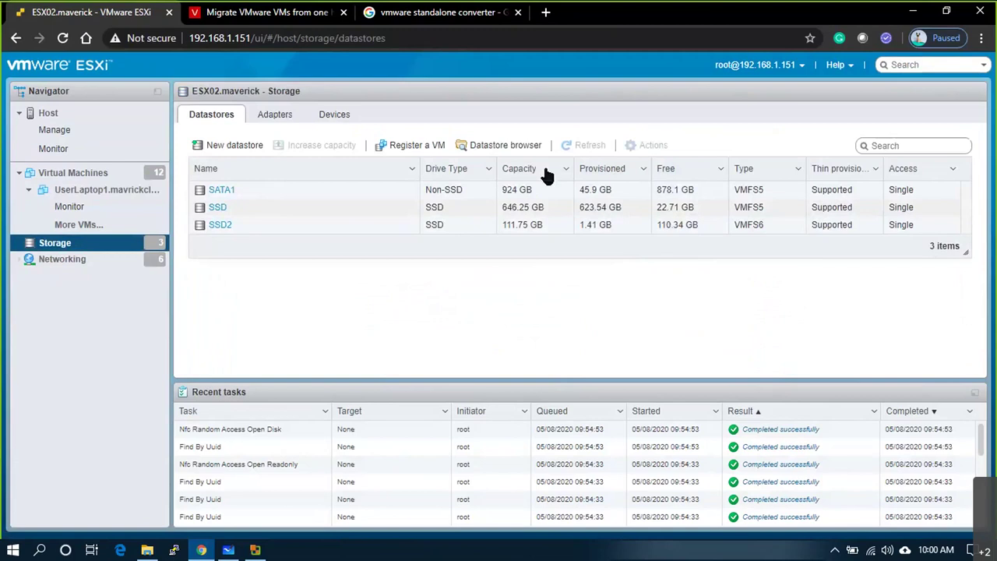
click(262, 211)
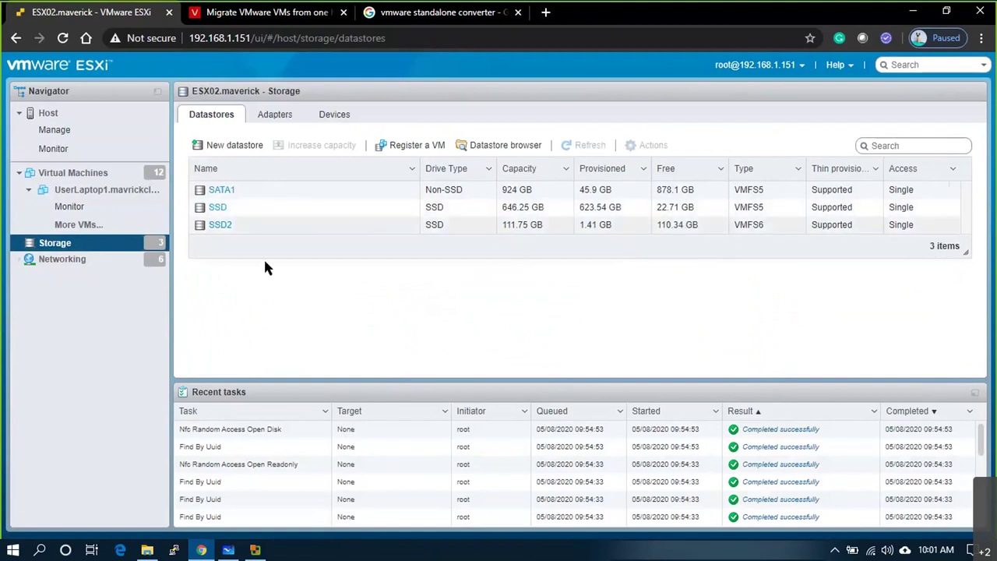
click(255, 550)
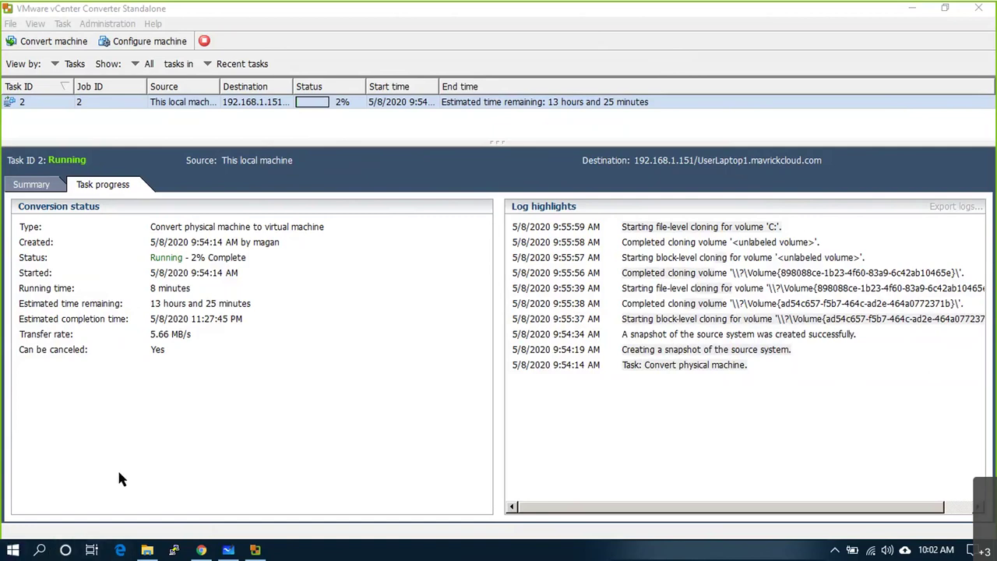
- Switch to Microsoft Whiteboard, draw a short white line below the diagram, and undo a trial circle around the upper ABC box
key(super)
click(421, 484)
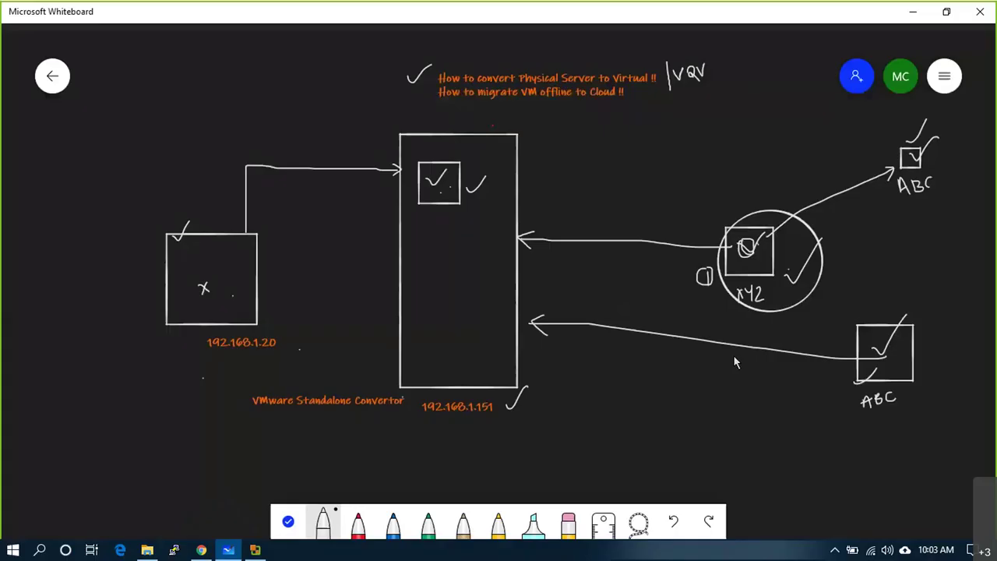
scroll(592, 405, down, 1)
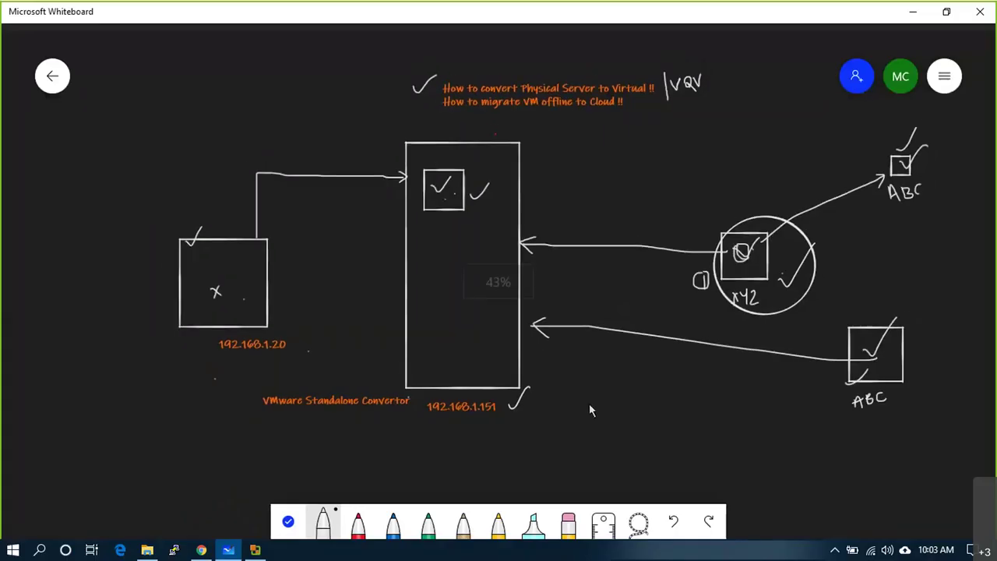
scroll(589, 403, down, 1)
scroll(600, 424, up, 2)
scroll(746, 330, up, 3)
scroll(746, 330, down, 5)
drag(723, 407, 796, 413)
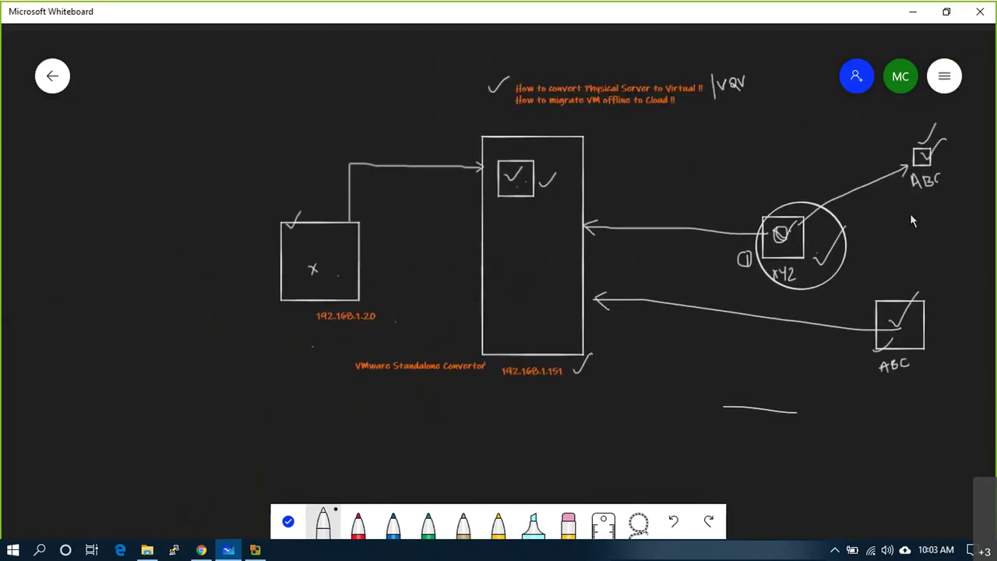
mouse_move(930, 115)
mouse_down()
mouse_move(954, 204)
mouse_move(944, 117)
mouse_up()
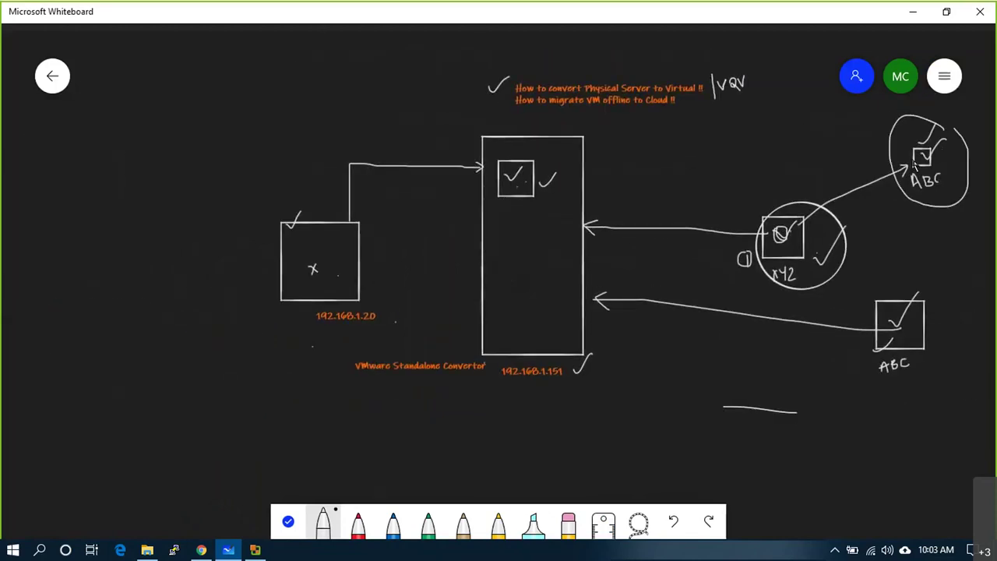
key(ctrl+z)
- Circle the lower ABC box in red, tick it, and handwrite 204 over 225 beneath it
click(358, 521)
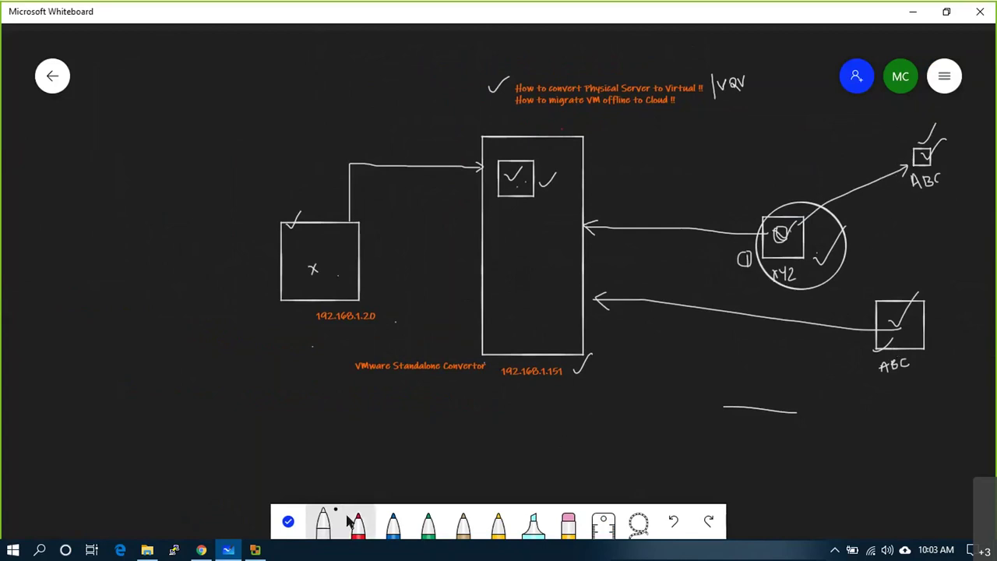
mouse_move(912, 274)
mouse_down()
mouse_move(880, 373)
mouse_move(952, 216)
mouse_up()
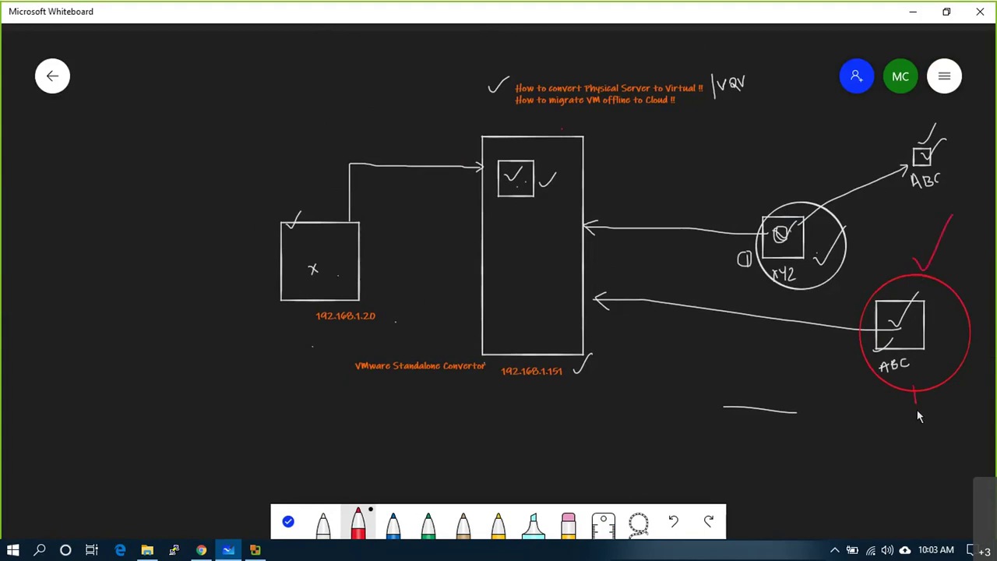
mouse_move(927, 406)
mouse_down()
mouse_move(953, 423)
mouse_move(922, 451)
mouse_move(936, 451)
mouse_up()
- Draw a red branch from the 192.168.1.151 host to three datastore circles, undoing stray strokes
mouse_move(561, 333)
mouse_down()
mouse_move(583, 321)
mouse_move(600, 368)
mouse_move(660, 347)
mouse_move(687, 374)
mouse_move(712, 330)
mouse_up()
key(ctrl+z)
key(ctrl+z)
key(ctrl+z)
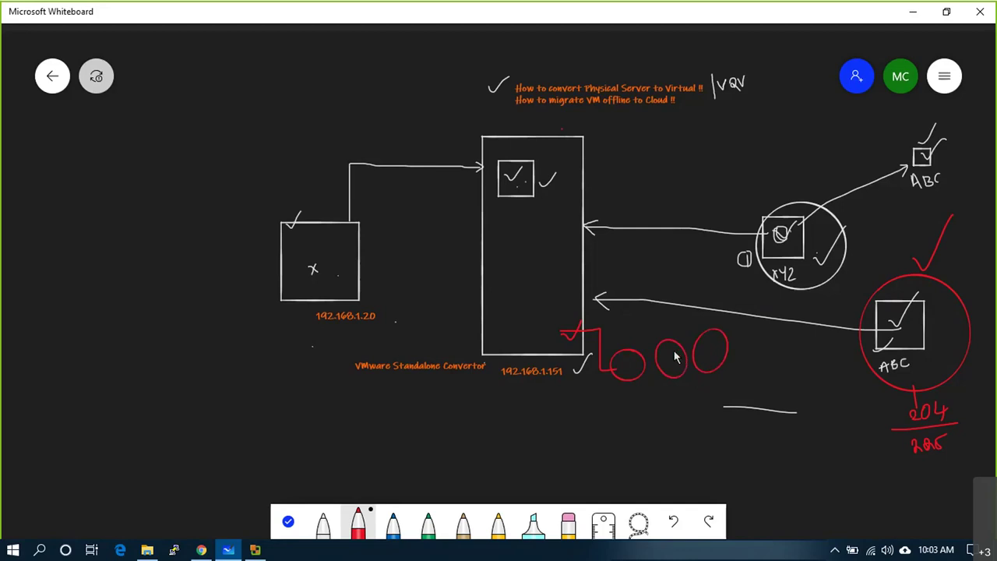
- Circle the 225 figure in red, write a pair of stacked figures below the middle datastore circle, and shade that circle
mouse_move(957, 426)
mouse_down()
mouse_move(937, 463)
mouse_move(961, 433)
mouse_up()
drag(664, 351, 667, 420)
mouse_move(676, 402)
mouse_down()
mouse_move(693, 417)
mouse_move(671, 441)
mouse_move(690, 426)
mouse_up()
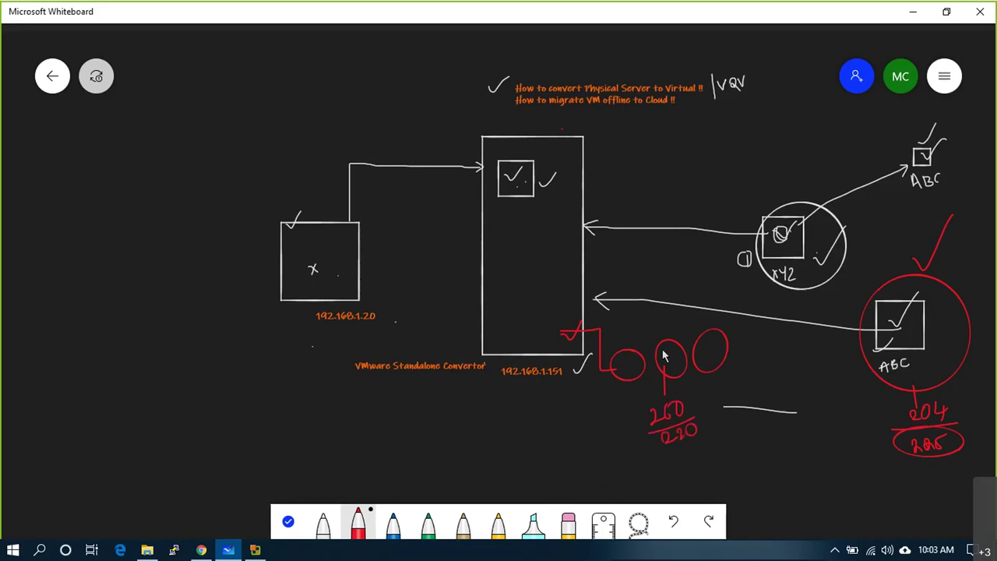
drag(665, 351, 674, 379)
scroll(608, 282, down, 2)
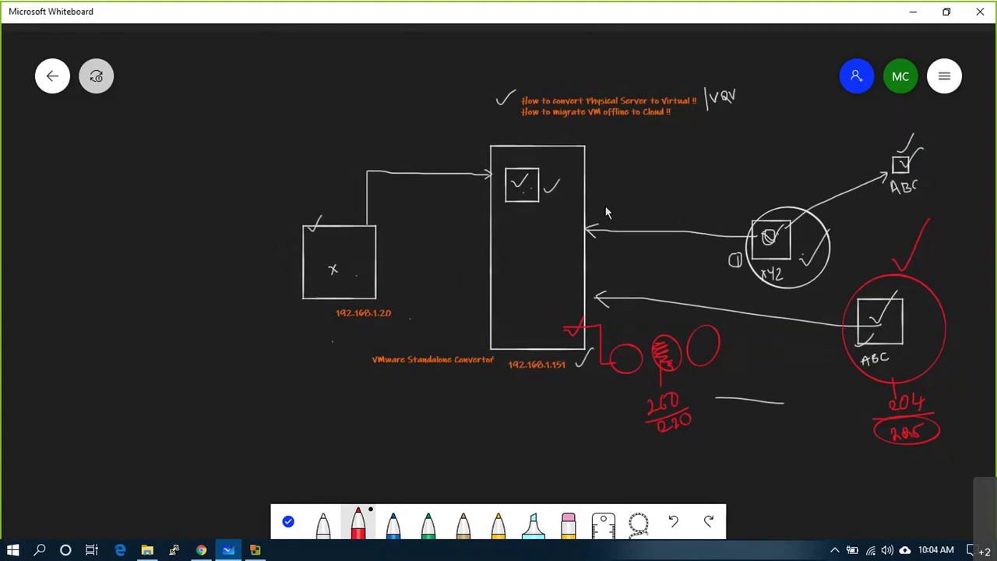
- Check the running conversion task's progress in VMware vCenter Converter Standalone and return to Microsoft Whiteboard
click(254, 549)
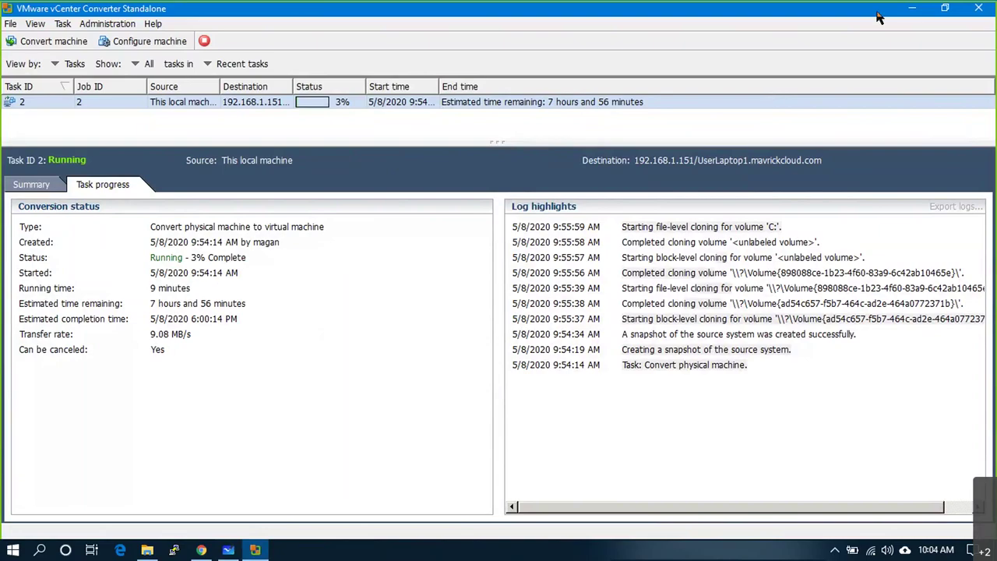
click(914, 10)
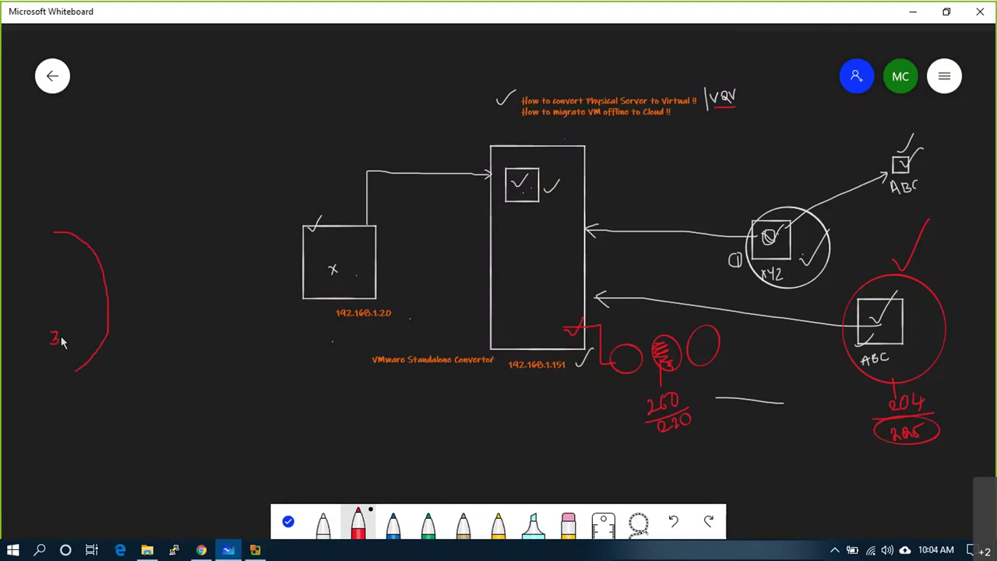
- Sketch the legacy environment in red with versions 3.0 and 3.5, small boxes and a boxed 25, and start a 6.7 cluster beside it
mouse_move(57, 357)
mouse_down()
mouse_move(72, 348)
mouse_move(67, 363)
mouse_up()
mouse_move(218, 170)
mouse_down()
mouse_move(208, 295)
mouse_move(257, 351)
mouse_up()
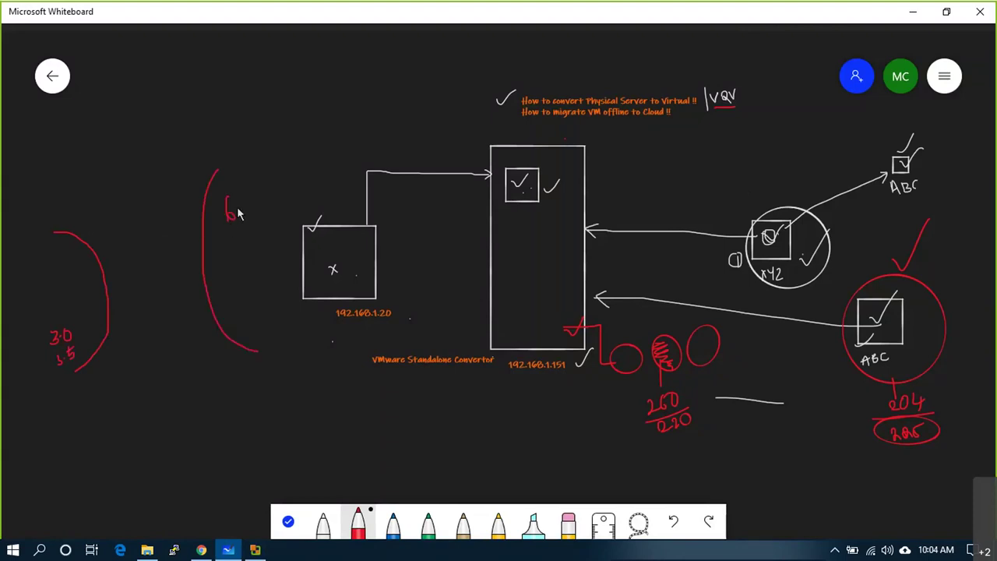
drag(251, 204, 260, 200)
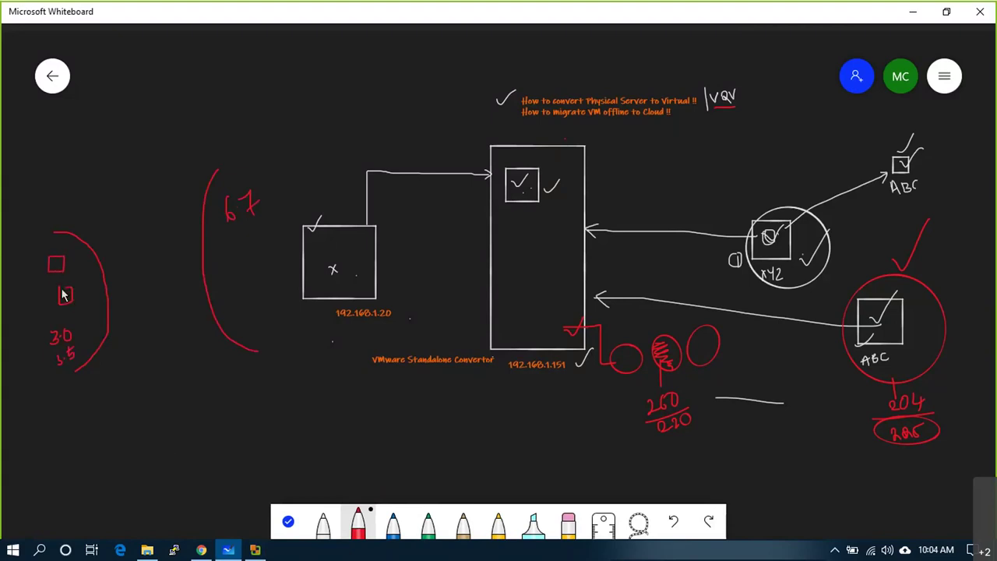
drag(78, 318, 78, 332)
mouse_move(18, 369)
mouse_down()
mouse_move(35, 410)
mouse_move(73, 406)
mouse_move(80, 388)
mouse_move(86, 415)
mouse_up()
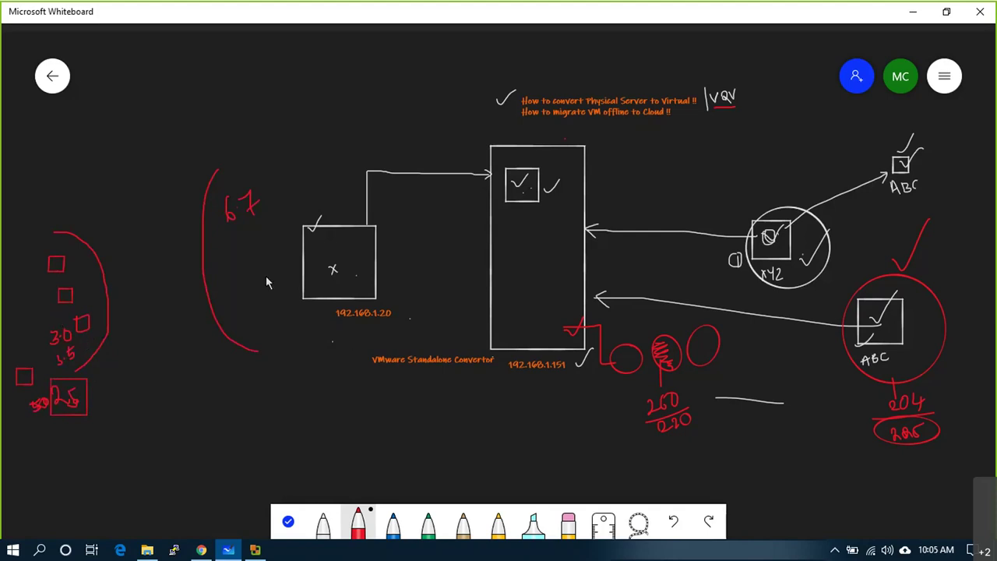
- Draw three red boxes under the 6.7 label, enclose them in an ellipse, and tick above it
drag(230, 239, 224, 233)
drag(230, 269, 230, 264)
mouse_move(234, 298)
mouse_down()
mouse_move(235, 319)
mouse_move(256, 319)
mouse_move(251, 304)
mouse_move(235, 300)
mouse_up()
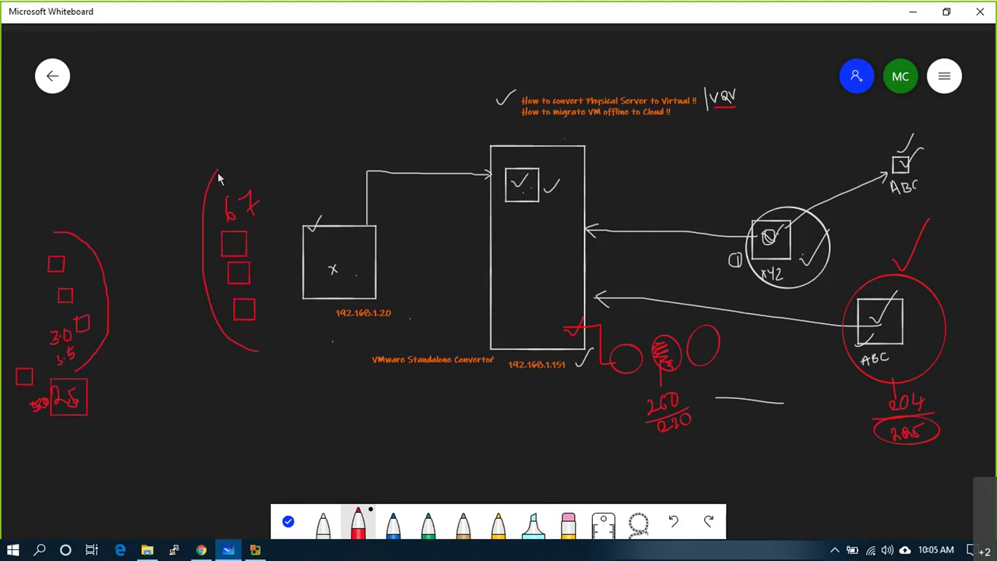
mouse_move(215, 172)
mouse_down()
mouse_move(258, 178)
mouse_move(275, 217)
mouse_move(282, 291)
mouse_move(277, 339)
mouse_move(257, 350)
mouse_up()
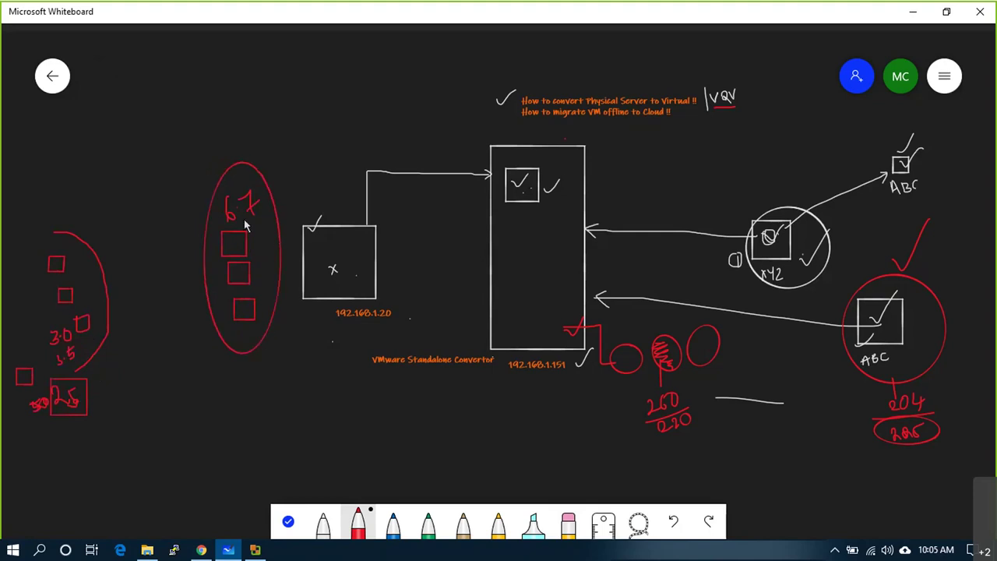
mouse_move(231, 142)
mouse_down()
mouse_move(243, 156)
mouse_move(271, 107)
mouse_up()
- Add a circled 5 and a boxed 1VC above the legacy boxes, crossing out the VC and writing 3.5 beside it
drag(33, 216, 34, 243)
mouse_move(29, 158)
mouse_down()
mouse_move(28, 177)
mouse_move(43, 162)
mouse_move(52, 173)
mouse_move(55, 144)
mouse_move(47, 188)
mouse_move(17, 160)
mouse_move(56, 148)
mouse_up()
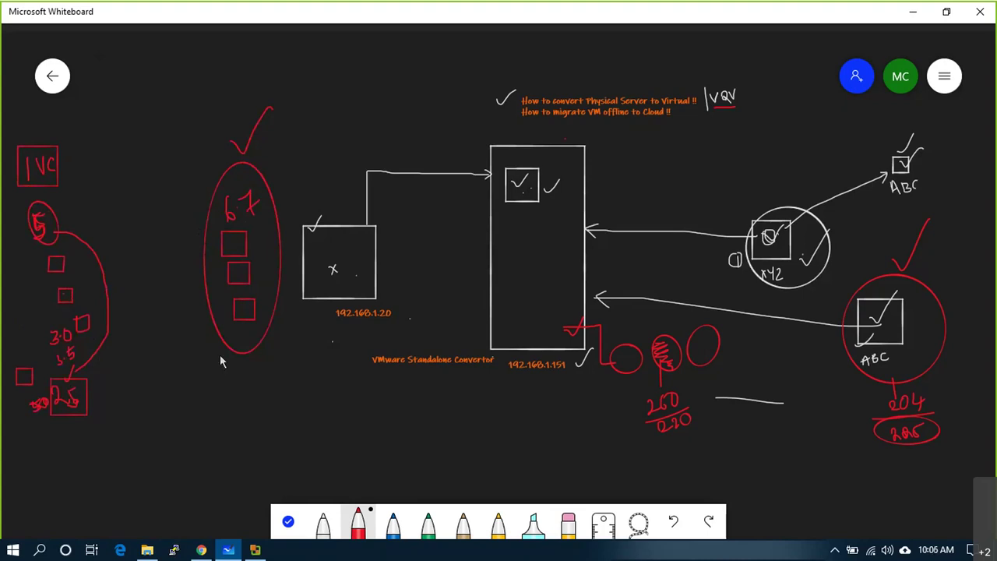
drag(238, 340, 230, 345)
mouse_move(34, 142)
mouse_down()
mouse_move(42, 152)
mouse_move(57, 137)
mouse_move(69, 165)
mouse_move(83, 160)
mouse_move(78, 173)
mouse_up()
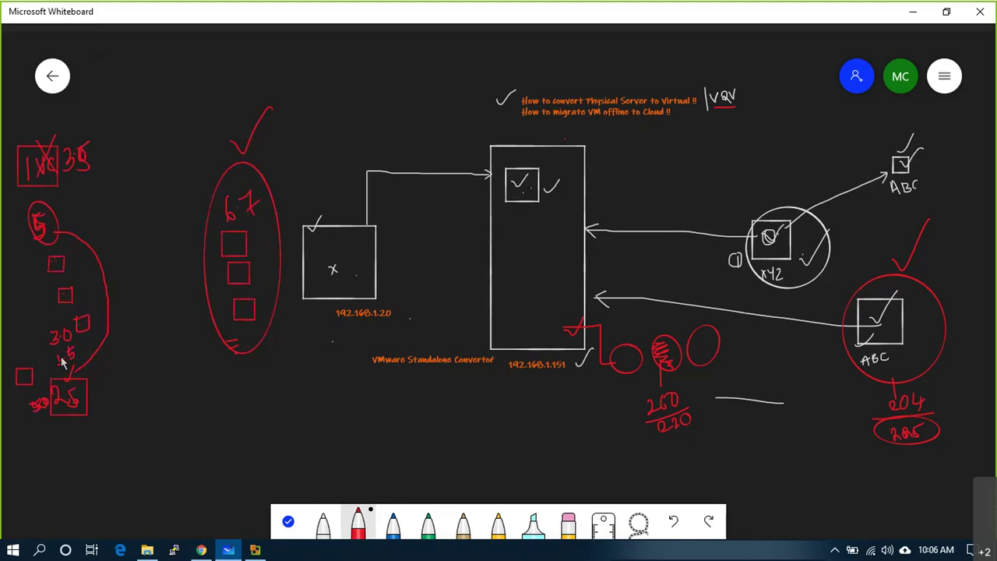
- Write a circled 1 below the legacy sketch and handwrite versions 5.0/5.1 over 6.0 beneath the 3.5 label
drag(86, 448, 87, 459)
drag(70, 196, 120, 182)
mouse_move(82, 222)
mouse_down()
mouse_move(109, 209)
mouse_move(93, 233)
mouse_move(117, 226)
mouse_up()
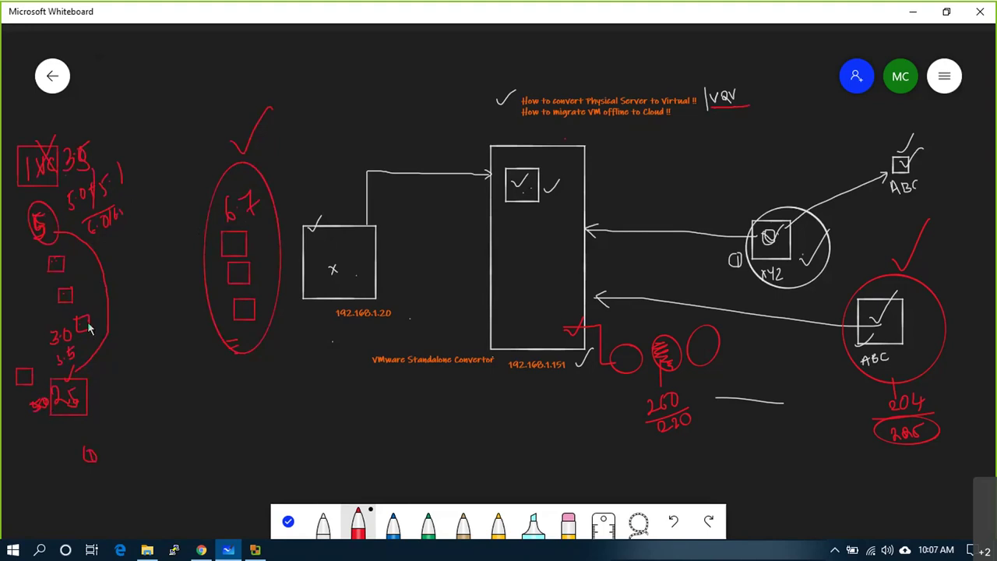
- Add circled 2 marks and draw a red box with arrows linking the legacy environment to the 6.7 ellipse
mouse_move(172, 427)
mouse_down()
mouse_move(174, 436)
mouse_move(181, 430)
mouse_up()
drag(104, 126, 125, 94)
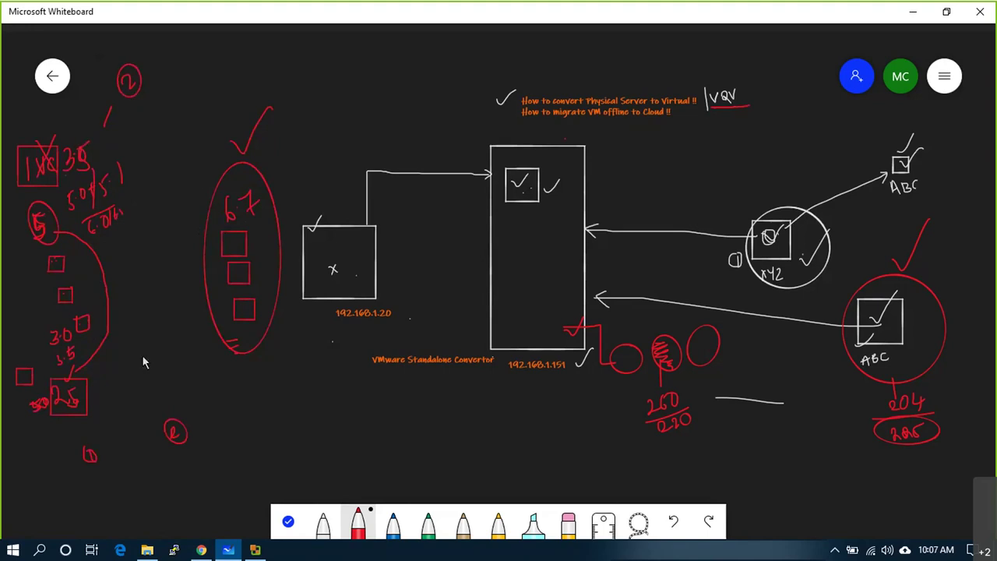
mouse_move(162, 382)
mouse_down()
mouse_move(176, 346)
mouse_move(151, 352)
mouse_move(142, 381)
mouse_up()
mouse_move(90, 341)
mouse_down()
mouse_move(141, 374)
mouse_move(220, 328)
mouse_up()
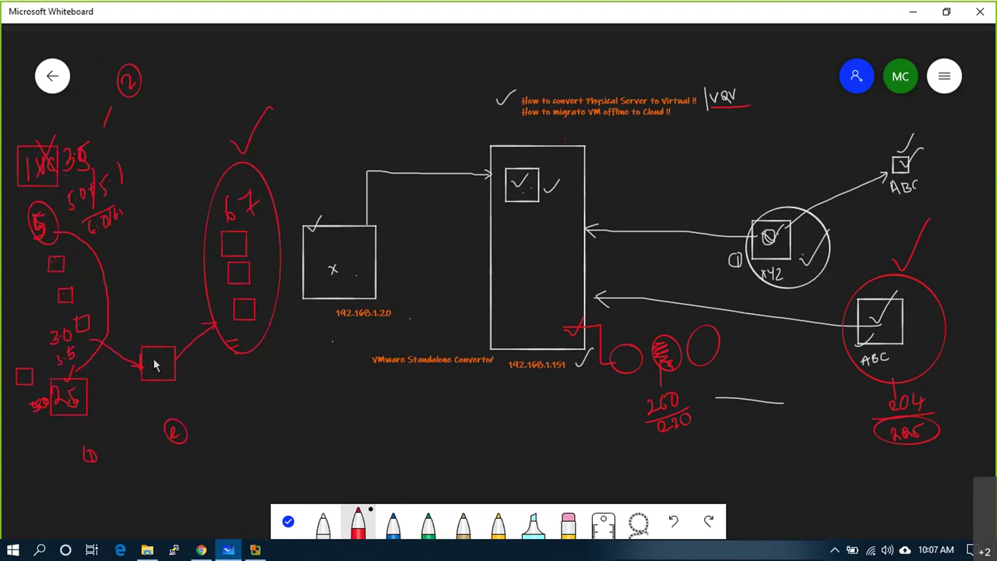
- Tick and strike through the legacy boxes, add a ticked box in the 6.7 ellipse, and annotate the lower circled mark with a week note
drag(66, 265, 84, 253)
mouse_move(257, 234)
mouse_down()
mouse_move(262, 255)
mouse_move(272, 234)
mouse_up()
mouse_move(158, 408)
mouse_down()
mouse_move(202, 441)
mouse_move(191, 419)
mouse_move(245, 423)
mouse_move(290, 387)
mouse_up()
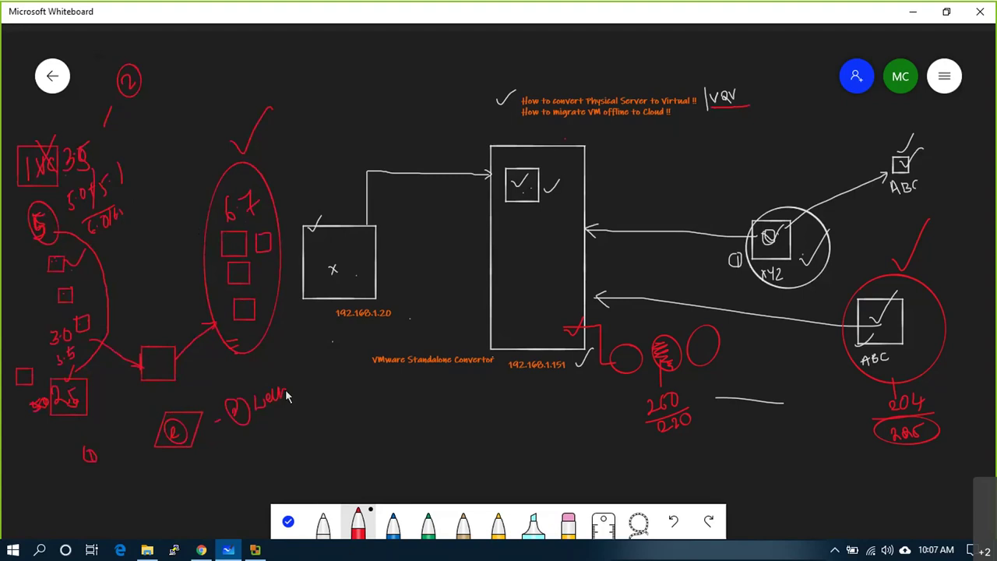
mouse_move(64, 257)
mouse_down()
mouse_move(94, 306)
mouse_move(59, 272)
mouse_up()
drag(261, 212, 307, 159)
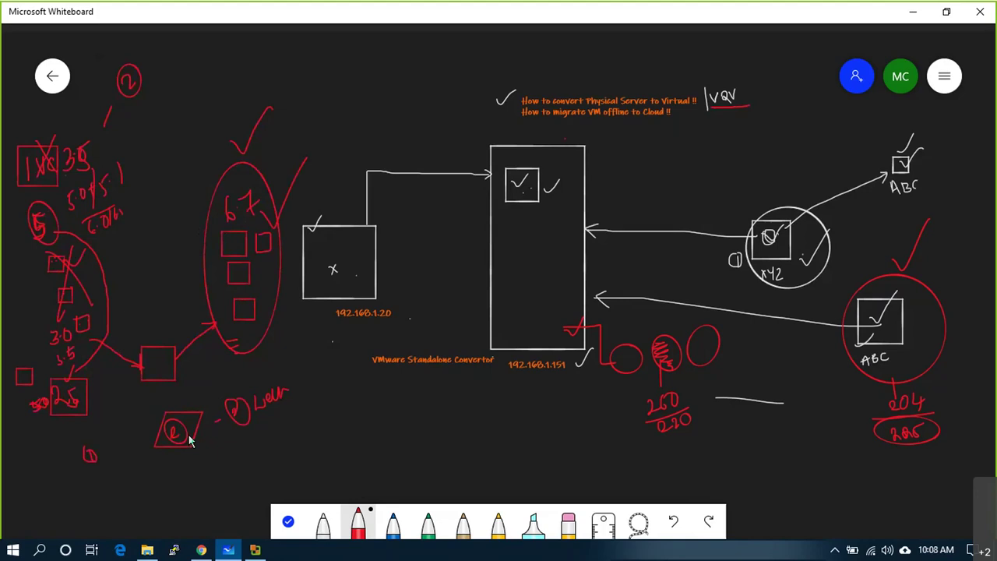
- Start a new conversion from a powered-on remote Windows machine named legacyvm1.abc.com, and circle the upper legacy box on the whiteboard
click(254, 550)
click(53, 41)
click(506, 191)
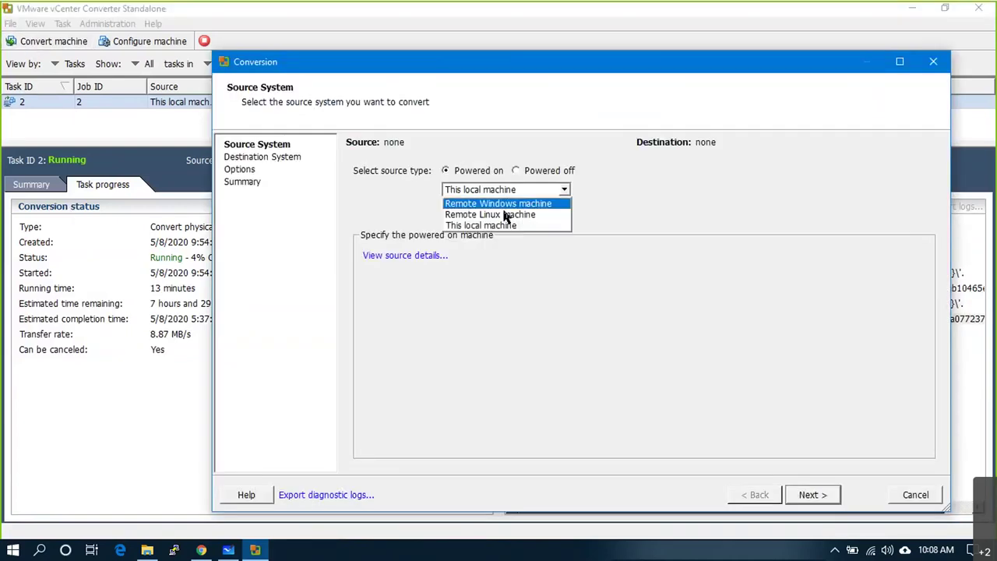
click(493, 204)
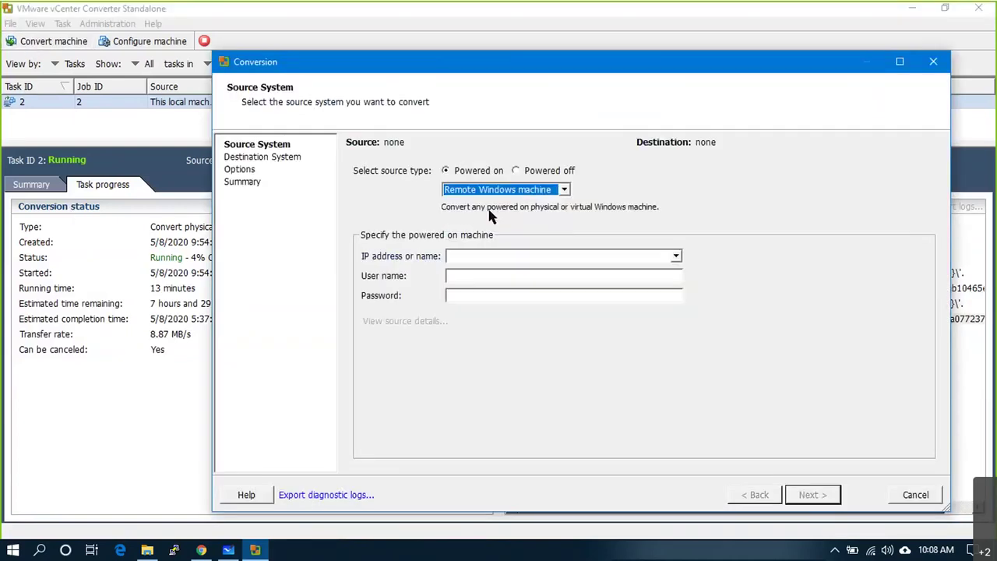
click(479, 254)
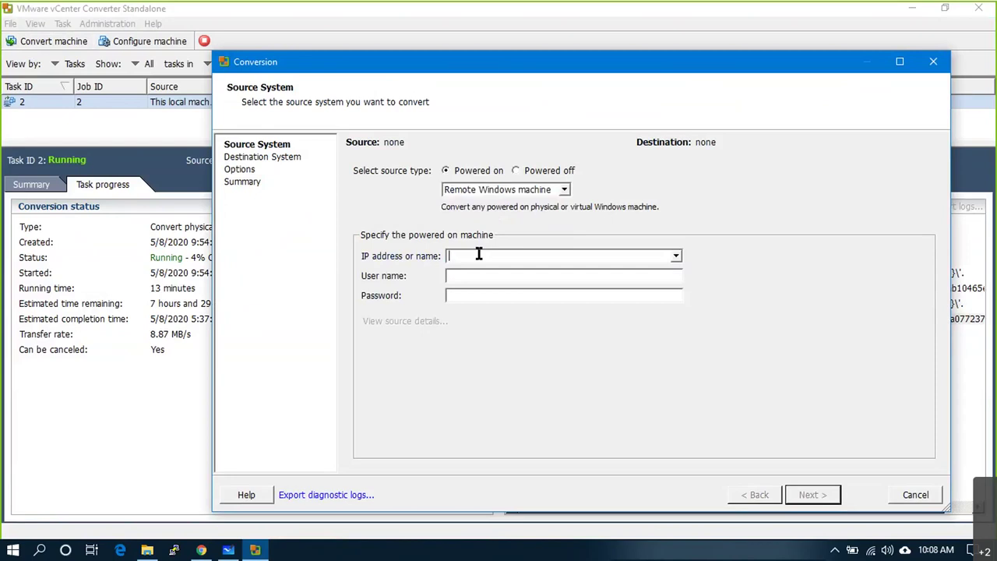
text(legacyvm1.abc.com)
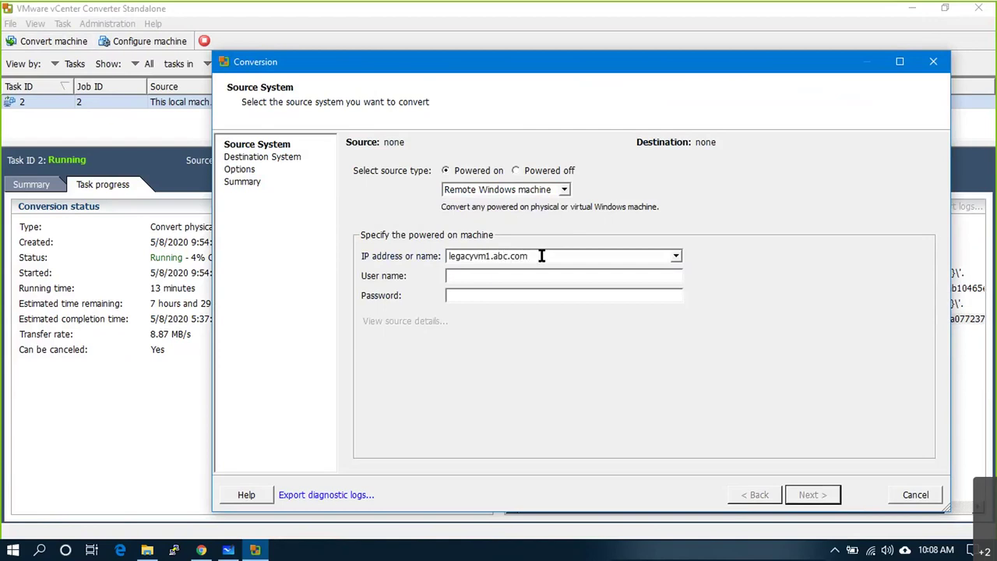
double_click(541, 256)
key(alt+Tab)
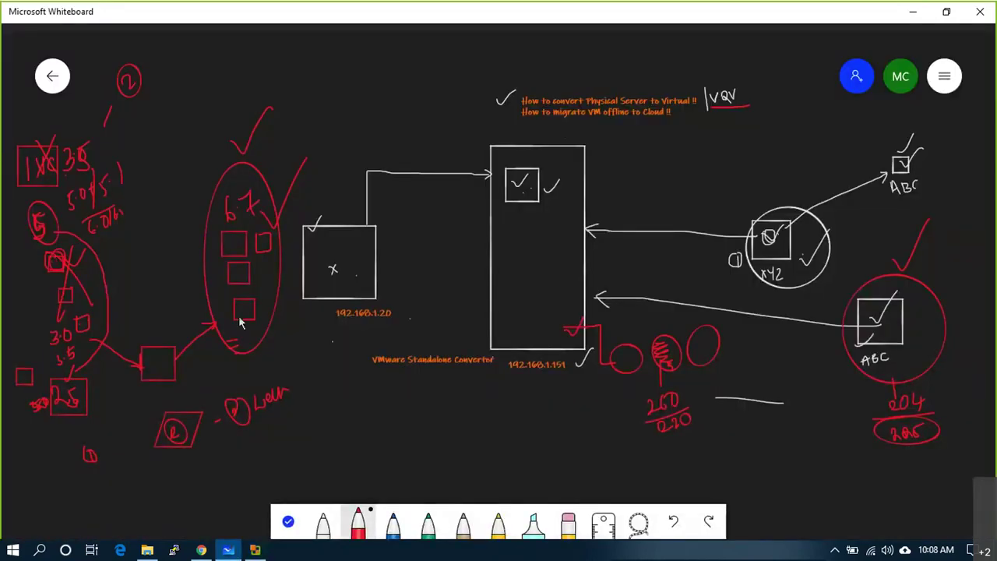
key(alt+Tab)
- Enter administrator as the remote machine's user name and fill in the account password
click(477, 278)
text(administrago)
key(BackSpace)
key(BackSpace)
text(tor)
key(Tab)
text(**********)
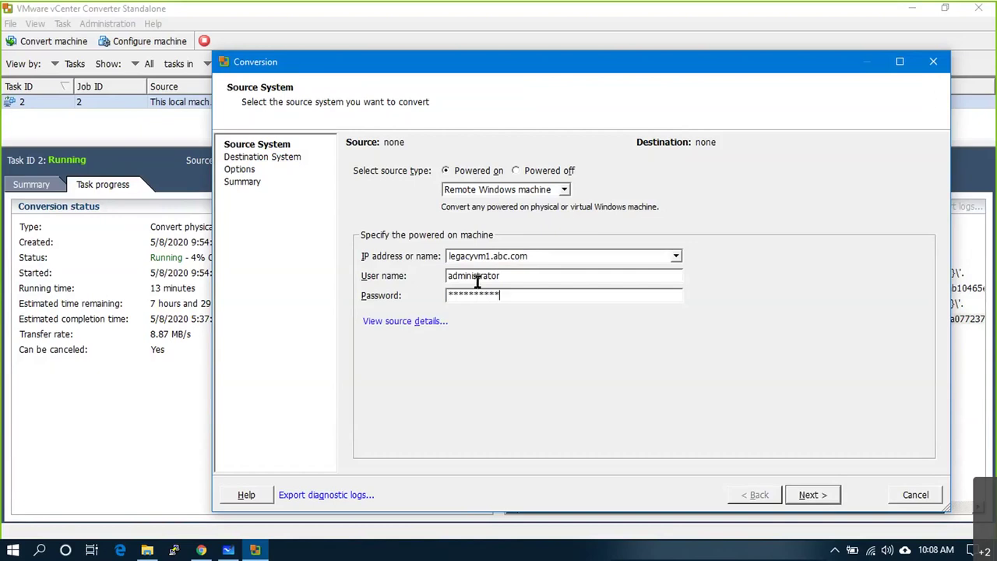
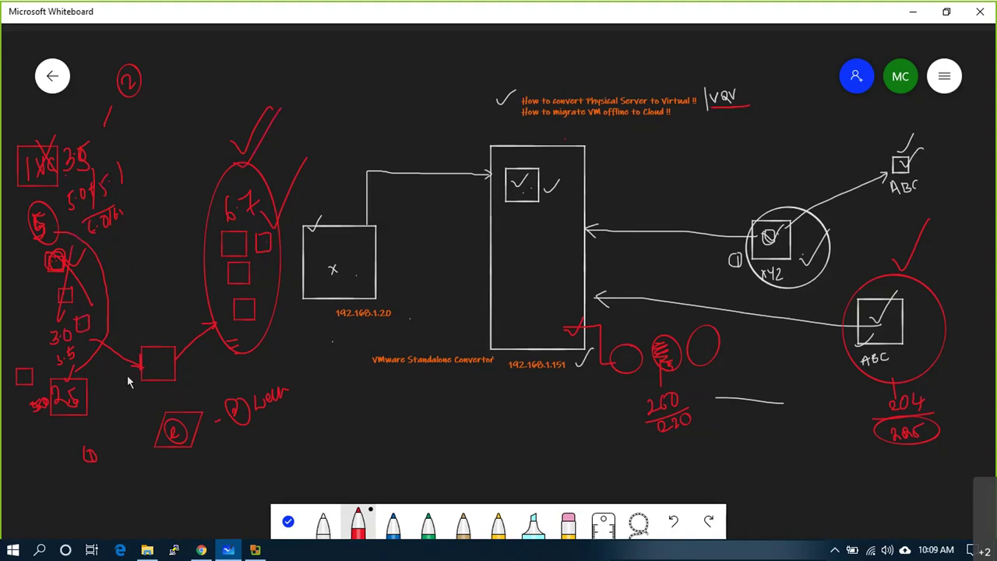
- Handwrite V2V inside the red box between the legacy environment and the 6.7 ellipse, and switch to the white pen
drag(154, 366, 174, 357)
click(322, 520)
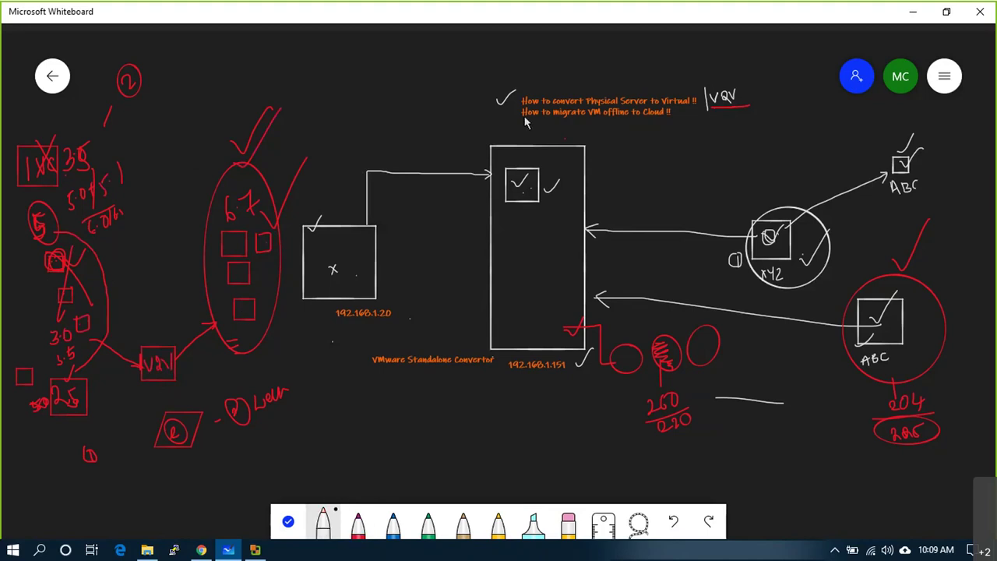
- Mark and underline the offline VM-to-cloud migration heading, then leave the board and create a new blank whiteboard
drag(505, 114, 518, 108)
drag(601, 122, 664, 122)
click(52, 76)
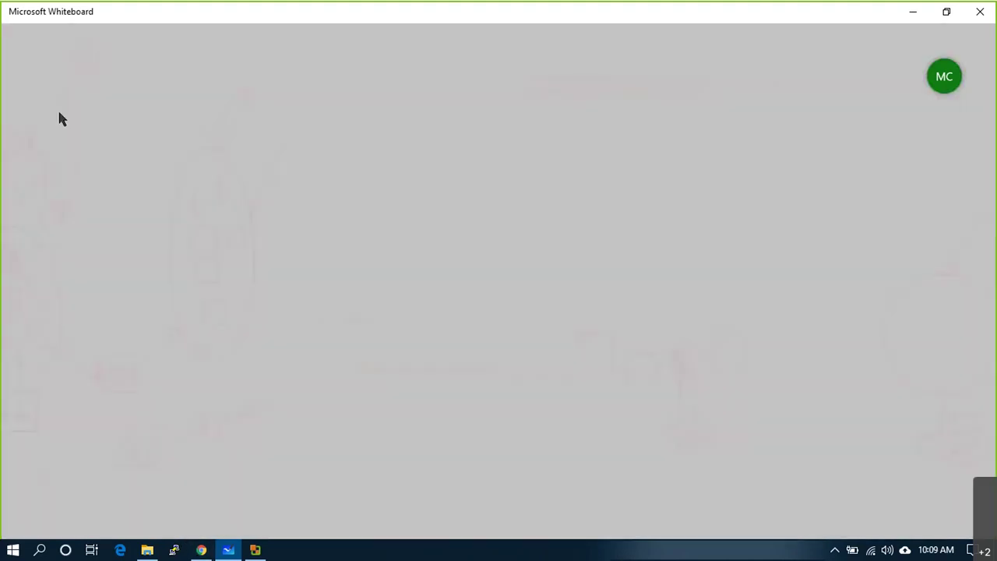
click(202, 214)
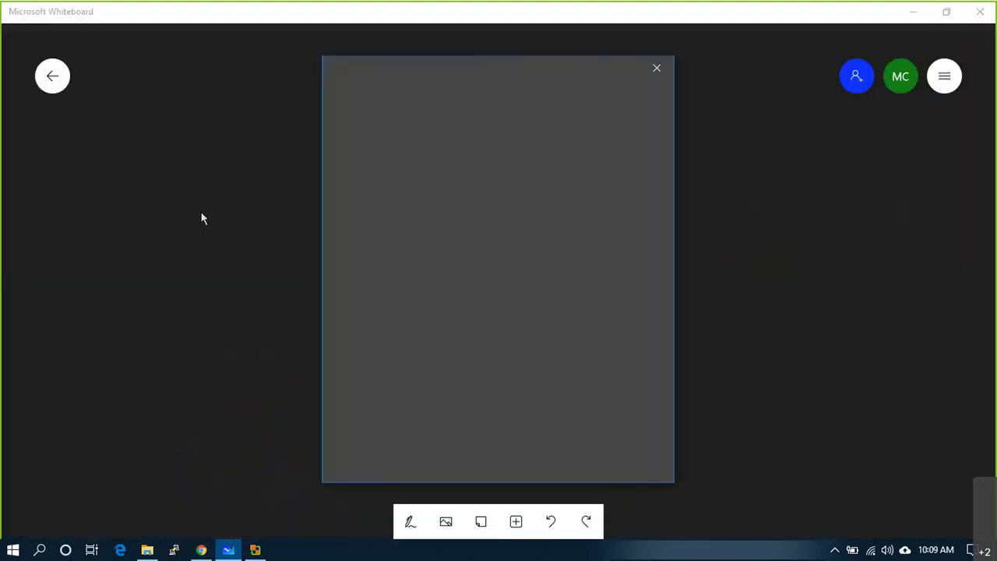
click(664, 68)
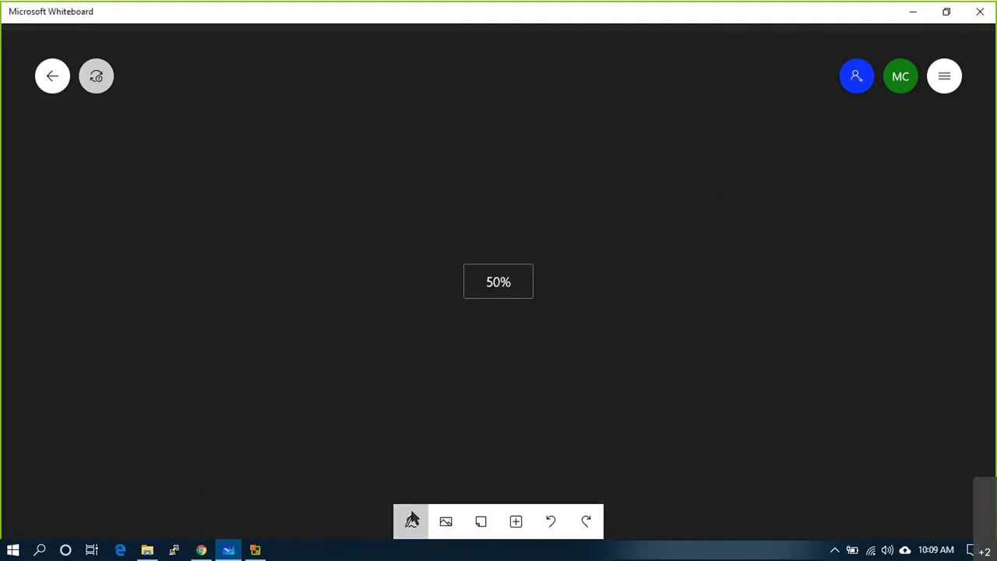
- Draw a tall white rectangle with a small red square inside, linked to an underlined red label 2016 above it
click(411, 521)
mouse_move(215, 160)
mouse_down()
mouse_move(219, 380)
mouse_move(339, 351)
mouse_move(348, 153)
mouse_move(256, 164)
mouse_up()
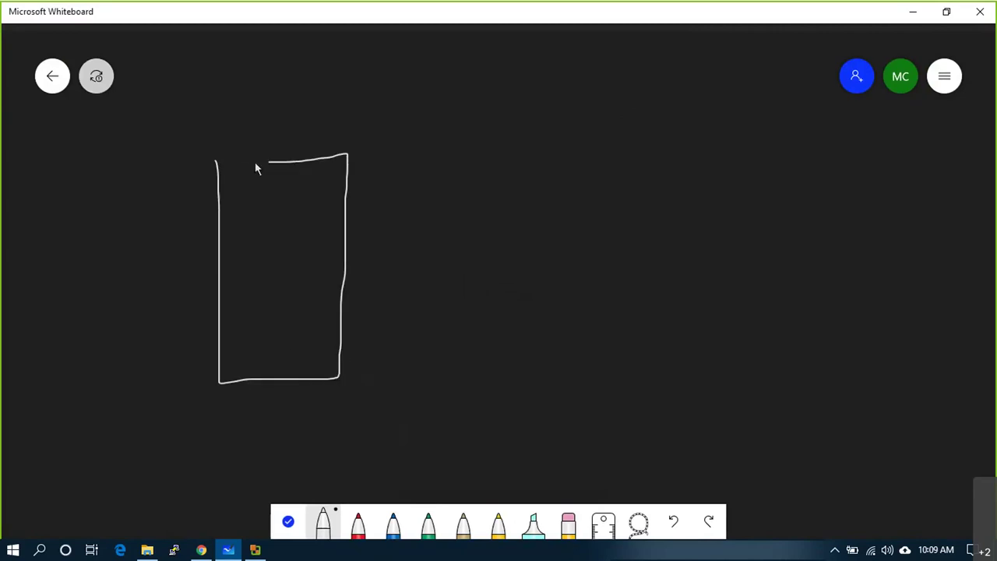
click(358, 522)
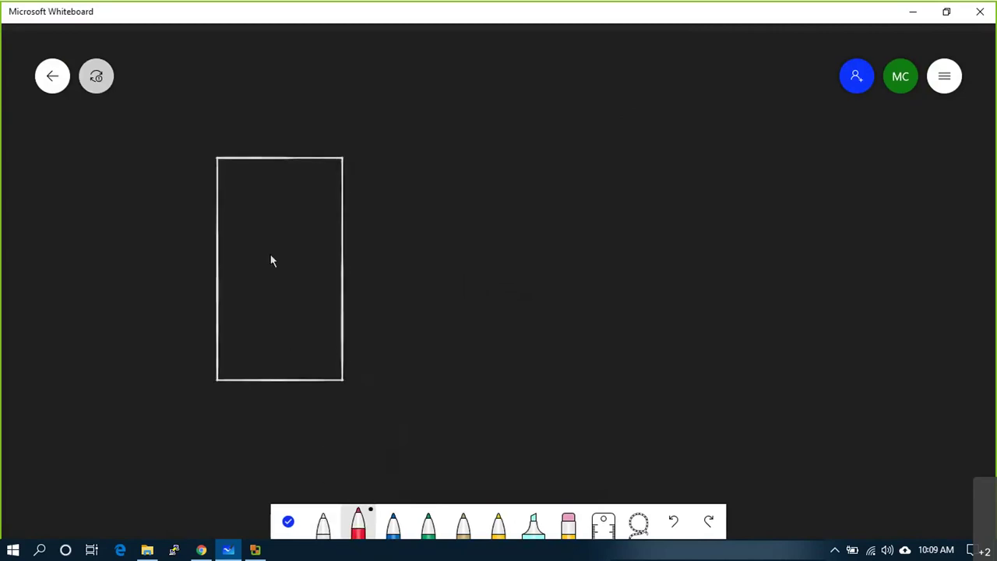
mouse_move(246, 212)
mouse_down()
mouse_move(272, 211)
mouse_move(256, 189)
mouse_move(285, 100)
mouse_move(324, 88)
mouse_up()
drag(287, 122, 331, 75)
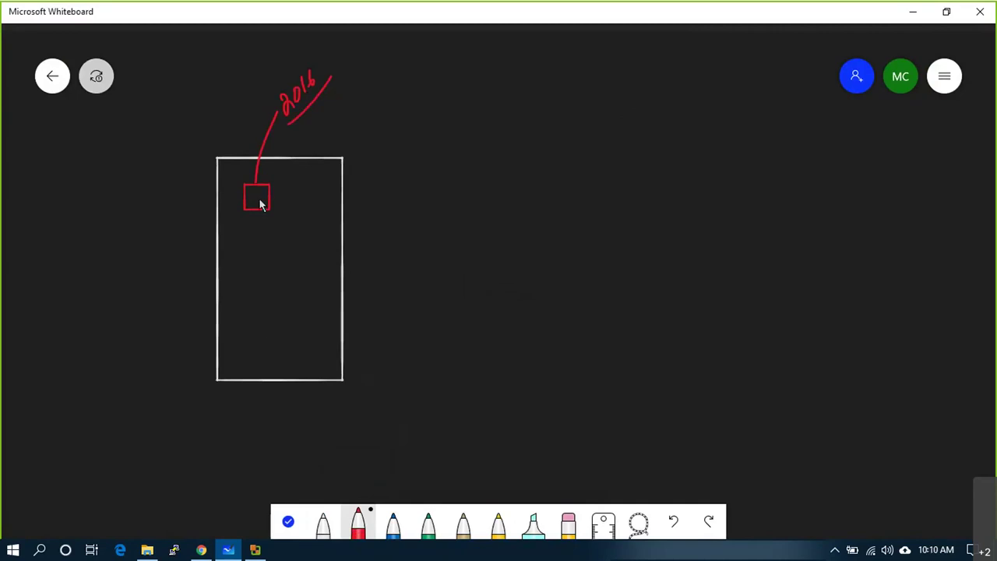
- Write C in the small red square and underline the red figures beneath the tall rectangle
drag(252, 191, 256, 196)
mouse_move(254, 455)
mouse_down()
mouse_move(278, 445)
mouse_move(289, 461)
mouse_up()
drag(236, 481, 294, 467)
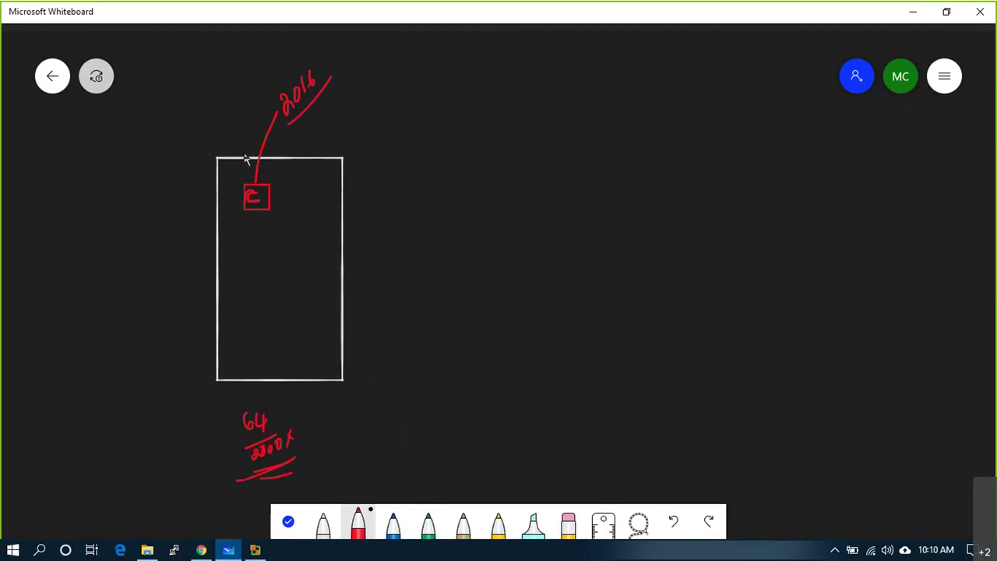
- Draw a long white arc for the cloud side, label it Azure, and add a ticked square beneath the label
click(322, 527)
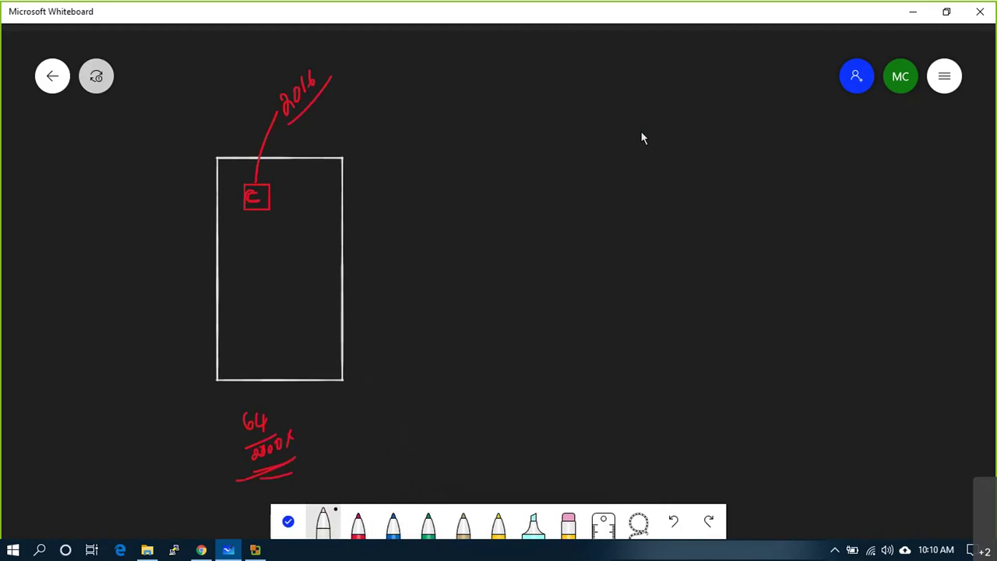
mouse_move(684, 56)
mouse_down()
mouse_move(639, 264)
mouse_move(676, 437)
mouse_move(702, 474)
mouse_up()
mouse_move(674, 138)
mouse_down()
mouse_move(681, 109)
mouse_move(688, 134)
mouse_move(693, 117)
mouse_move(703, 134)
mouse_move(718, 107)
mouse_move(739, 115)
mouse_up()
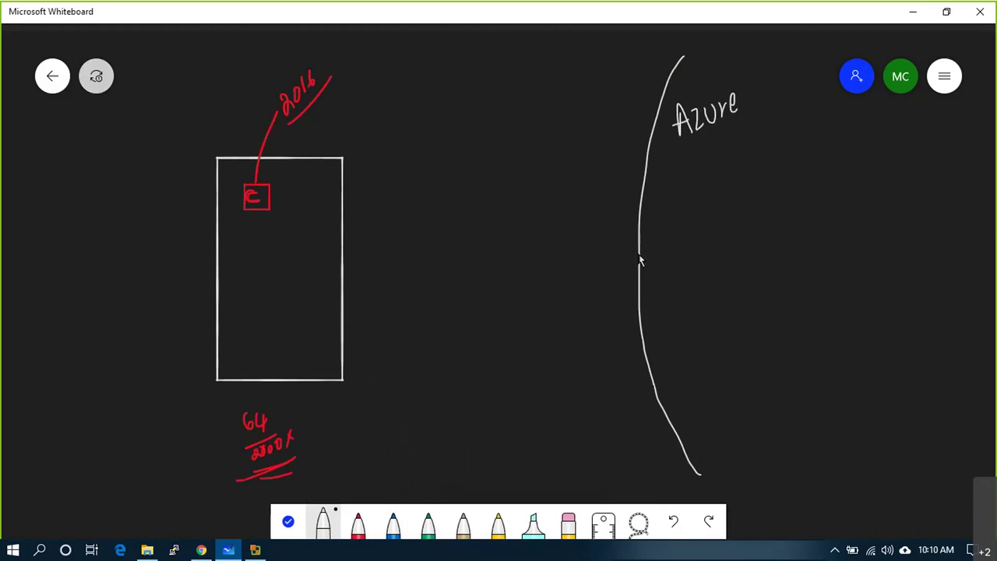
mouse_move(691, 173)
mouse_down()
mouse_move(695, 207)
mouse_move(691, 174)
mouse_move(720, 187)
mouse_move(746, 150)
mouse_up()
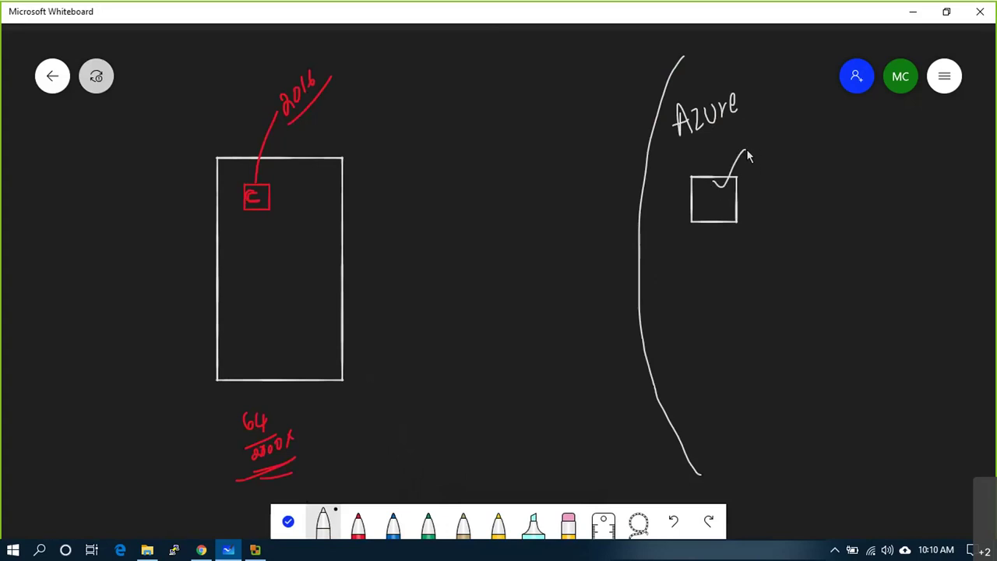
- Annotate the tall rectangle with tick marks, an 80% label with an arrow, a 30% corner section and a 70% label
mouse_move(323, 245)
mouse_down()
mouse_move(355, 243)
mouse_move(382, 211)
mouse_up()
mouse_move(185, 461)
mouse_down()
mouse_move(173, 398)
mouse_move(175, 411)
mouse_move(182, 394)
mouse_move(205, 402)
mouse_up()
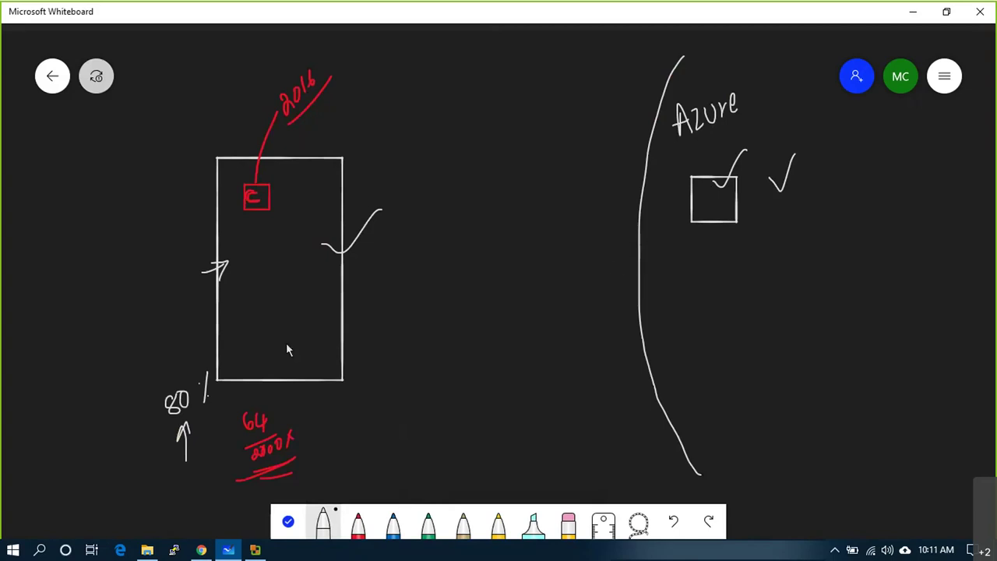
drag(259, 463, 278, 463)
mouse_move(275, 378)
mouse_down()
mouse_move(291, 347)
mouse_move(299, 359)
mouse_move(314, 349)
mouse_move(328, 361)
mouse_up()
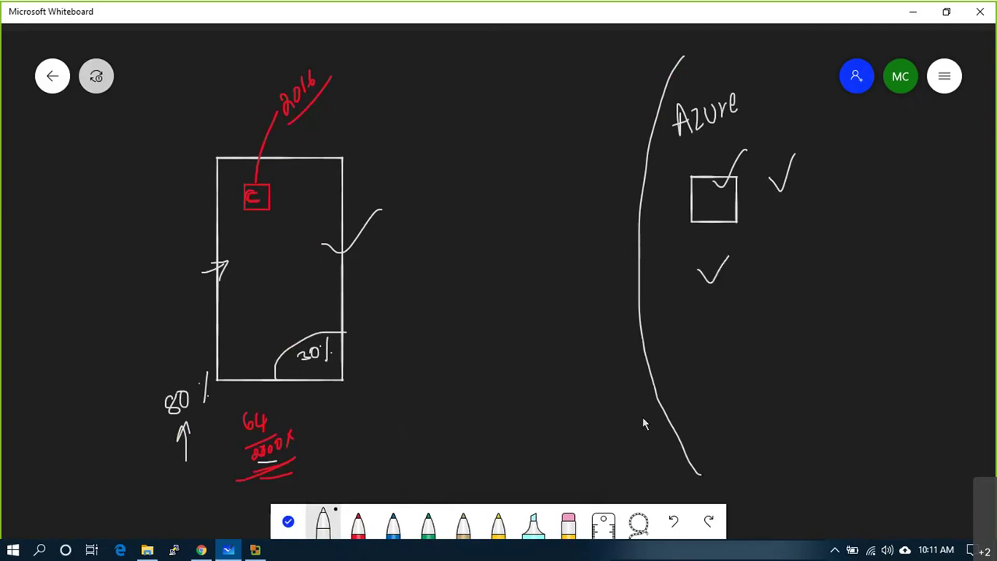
mouse_move(187, 390)
mouse_down()
mouse_move(168, 413)
mouse_move(134, 411)
mouse_move(140, 433)
mouse_up()
drag(243, 135, 254, 94)
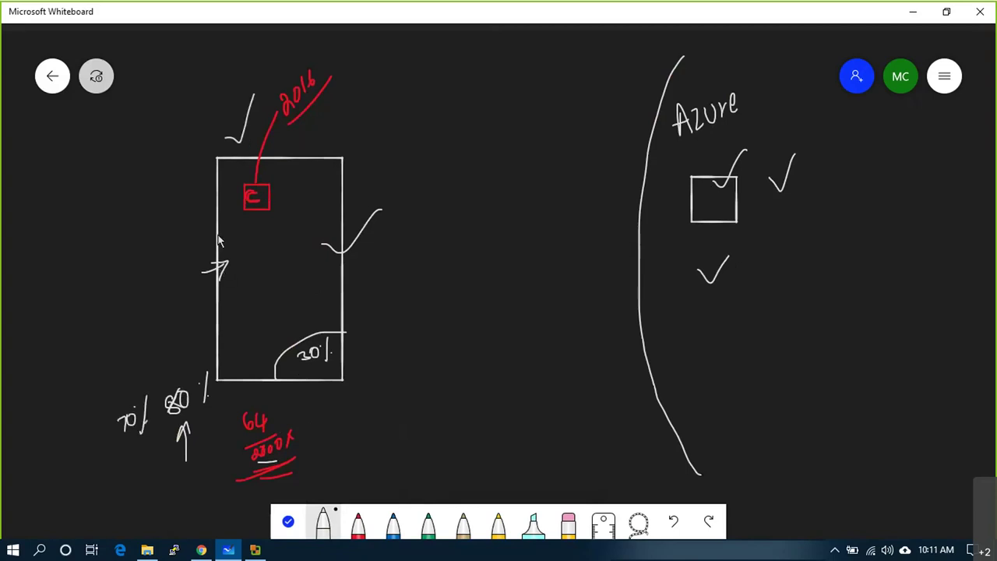
- Draw a ticked VM box inside the tall rectangle and connect it to a boxed OVF / OVA label outside
drag(251, 466, 279, 462)
mouse_move(258, 279)
mouse_down()
mouse_move(280, 279)
mouse_move(259, 260)
mouse_move(281, 257)
mouse_move(308, 215)
mouse_move(380, 209)
mouse_move(403, 285)
mouse_move(396, 294)
mouse_move(421, 274)
mouse_move(425, 288)
mouse_move(408, 330)
mouse_move(411, 319)
mouse_move(425, 320)
mouse_up()
mouse_move(378, 276)
mouse_down()
mouse_move(462, 324)
mouse_move(380, 296)
mouse_up()
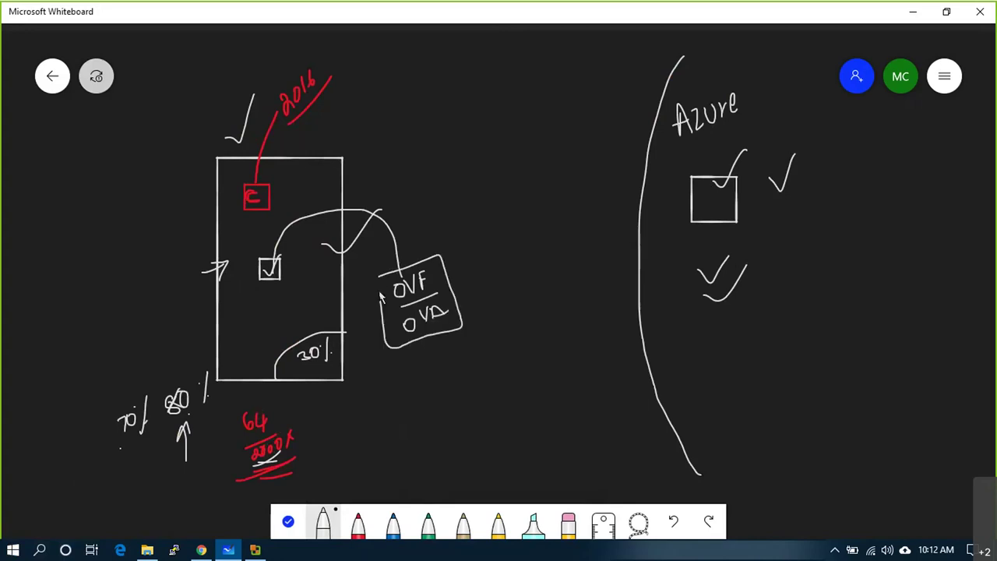
drag(444, 309, 451, 320)
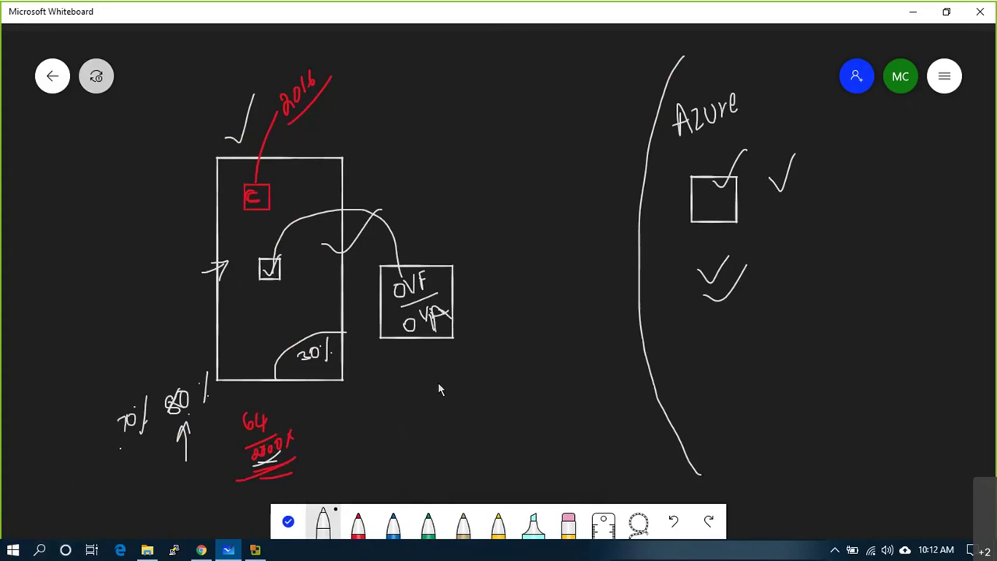
- Switch to the VMware ESXi page in Chrome and start deploying a virtual machine from an OVF or OVA file on the host
click(201, 550)
click(117, 172)
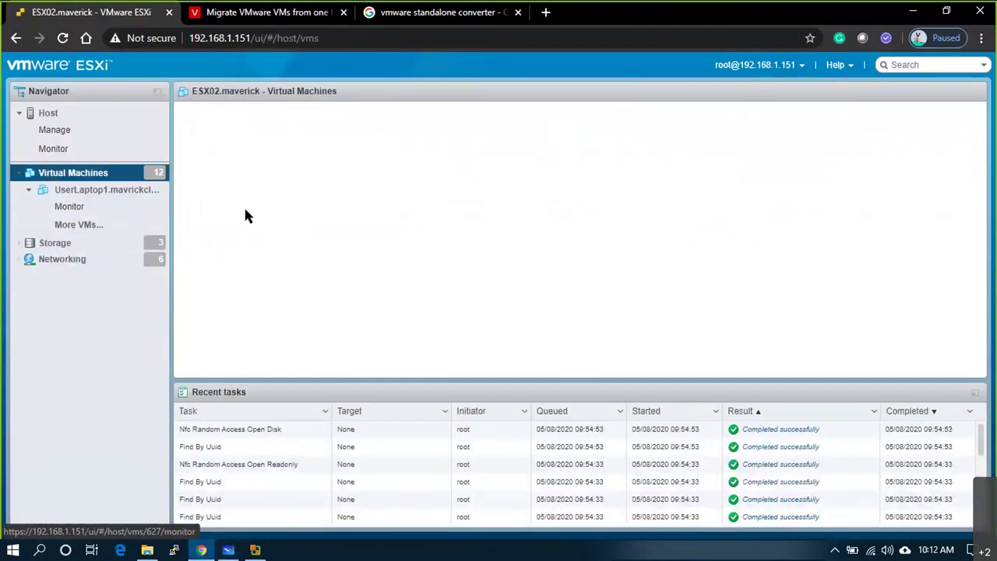
click(101, 117)
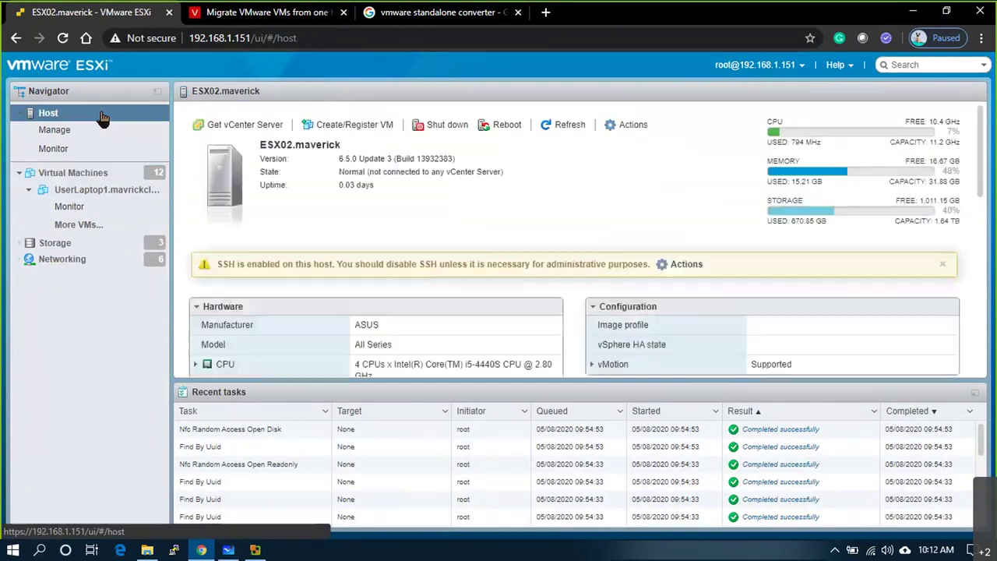
right_click(103, 117)
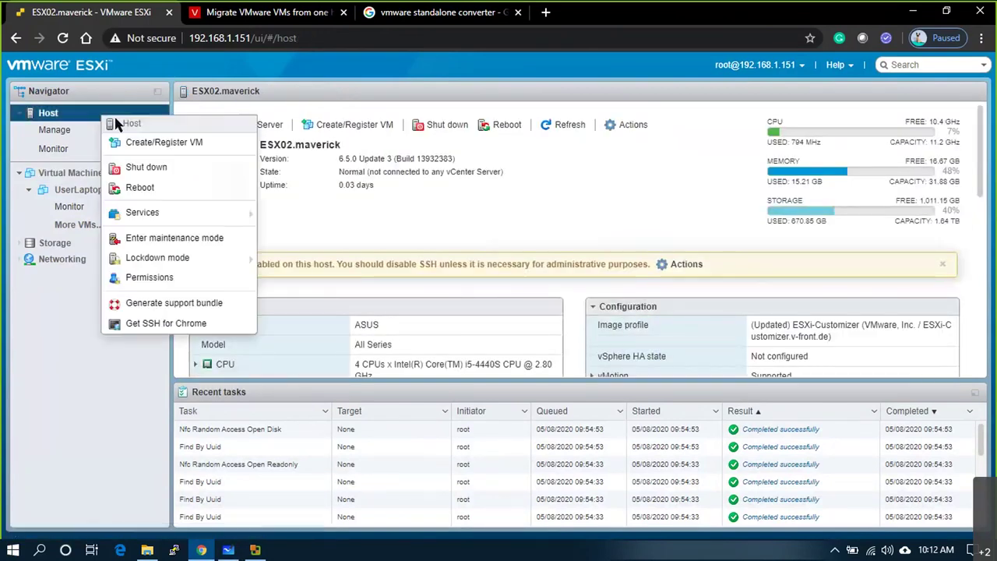
click(136, 142)
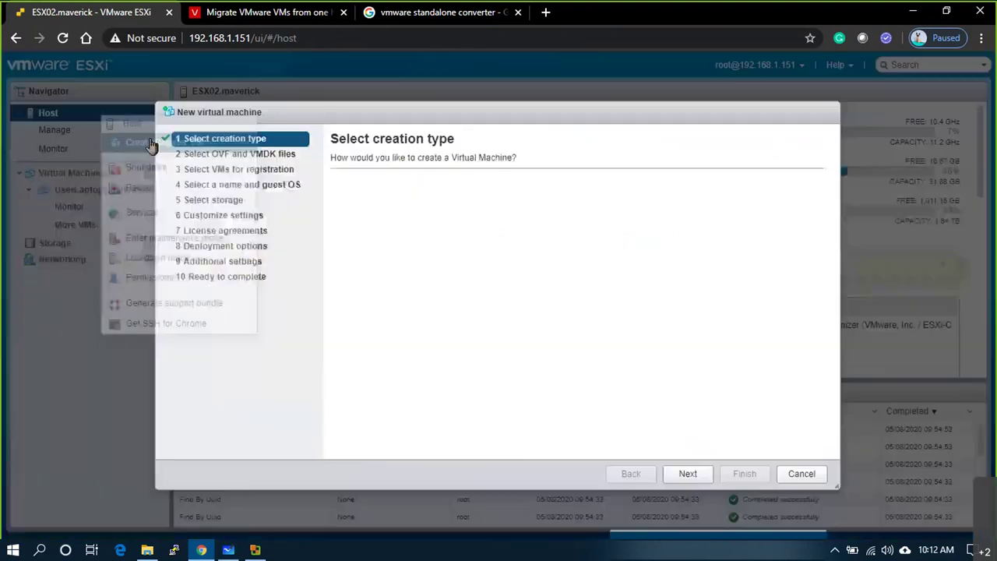
click(409, 218)
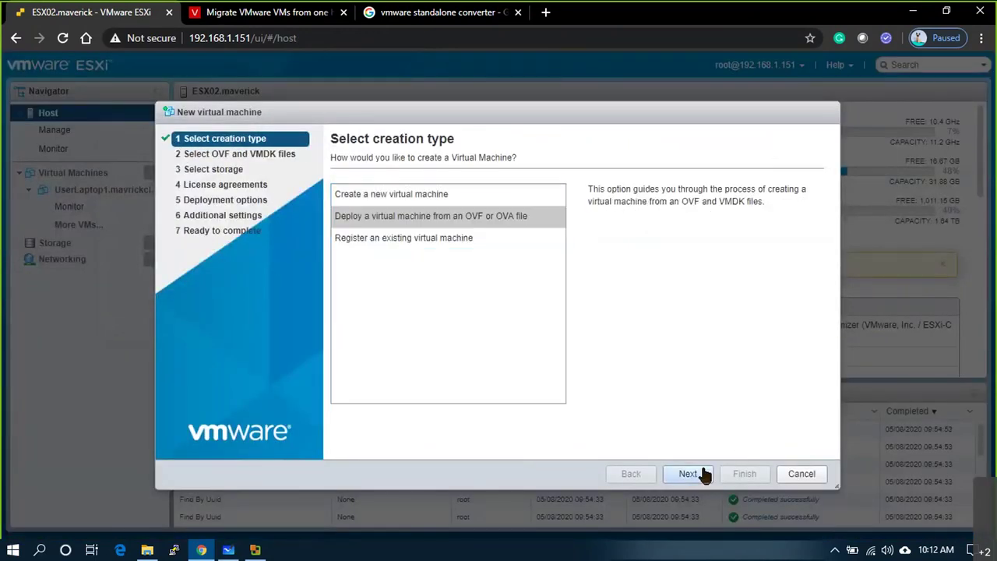
click(689, 473)
- Name the virtual machine demo and select Tiny Linux VM.ova from the Software folder in Downloads as its source file
click(421, 208)
text(demo)
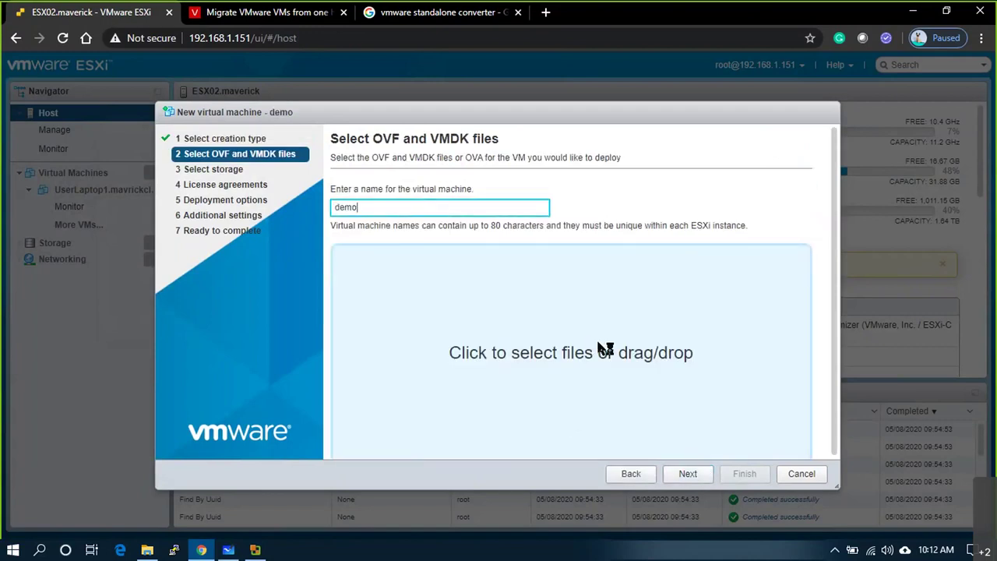
click(585, 265)
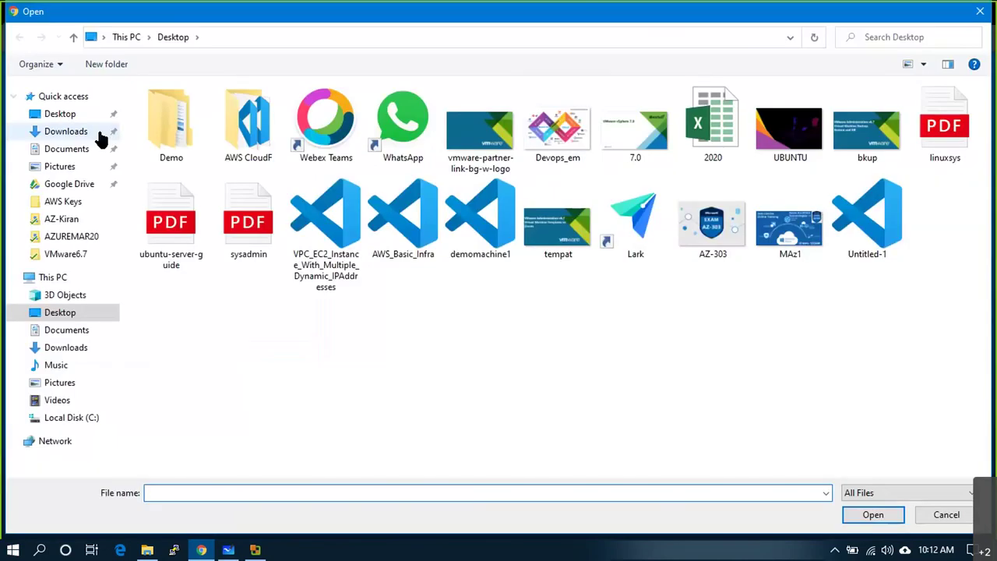
click(67, 131)
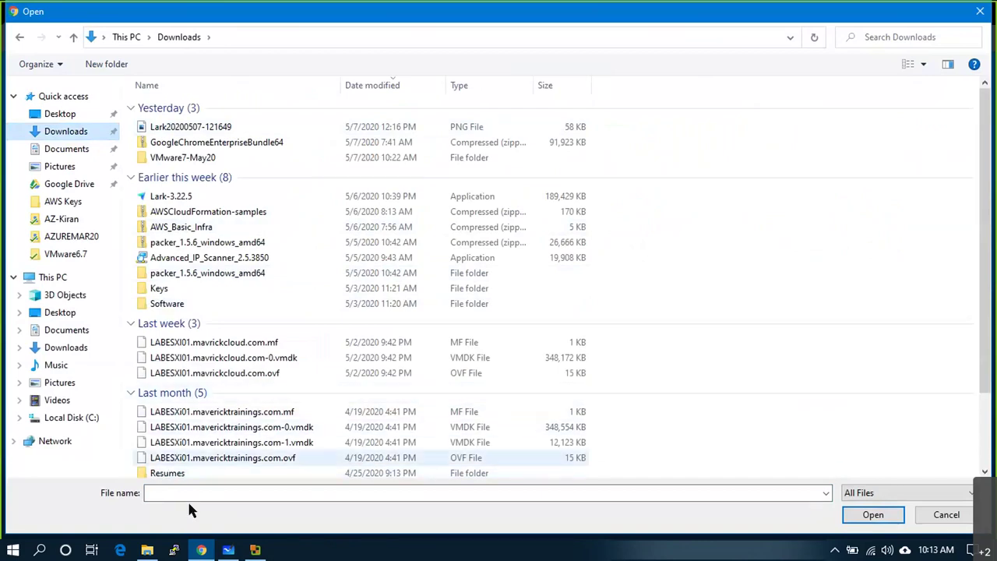
scroll(233, 374, down, 2)
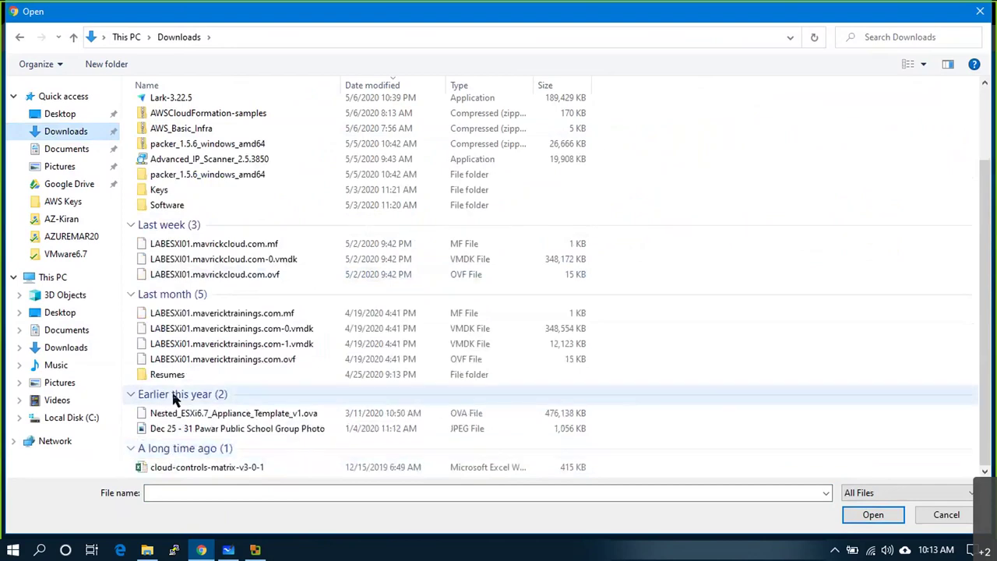
scroll(236, 379, up, 2)
click(161, 306)
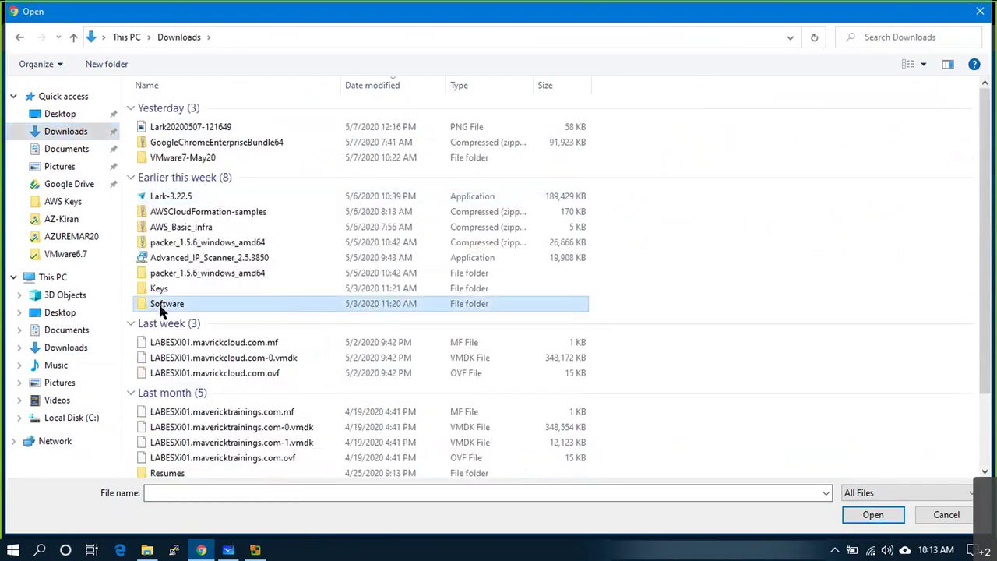
double_click(161, 306)
click(189, 262)
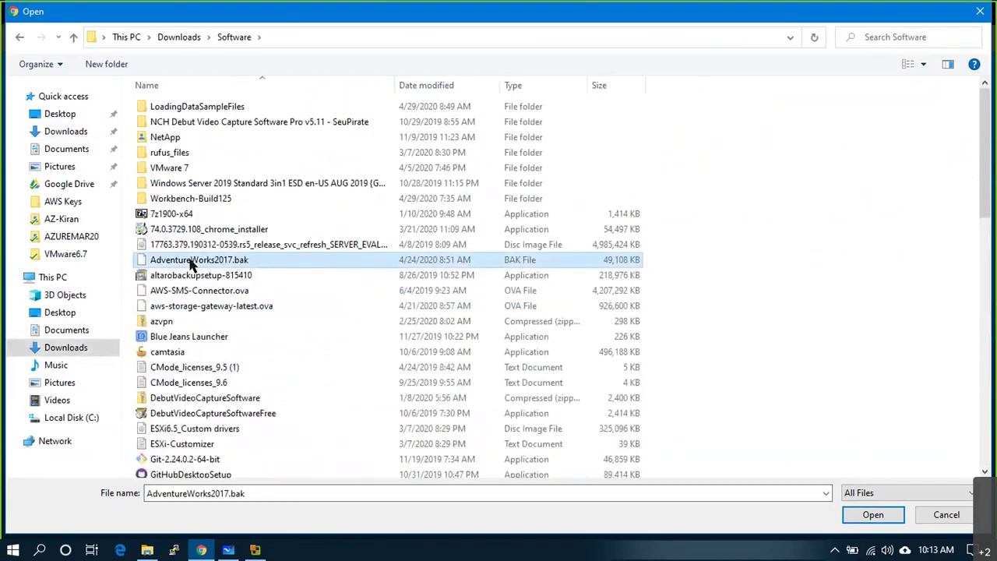
key(t)
key(t)
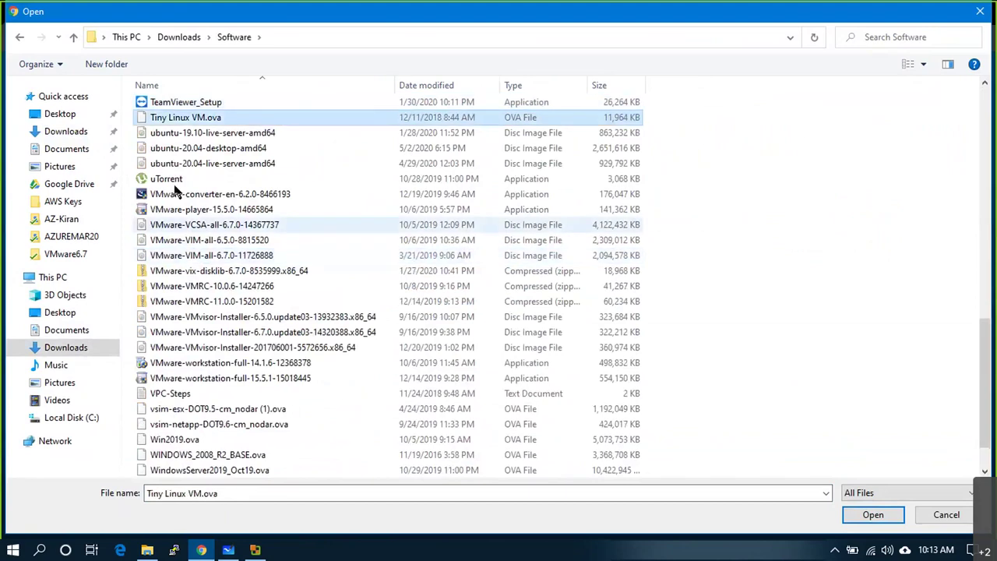
double_click(170, 120)
- Choose the SSD datastore for the demo virtual machine and proceed to the deployment options
click(688, 474)
click(706, 476)
click(633, 477)
click(545, 302)
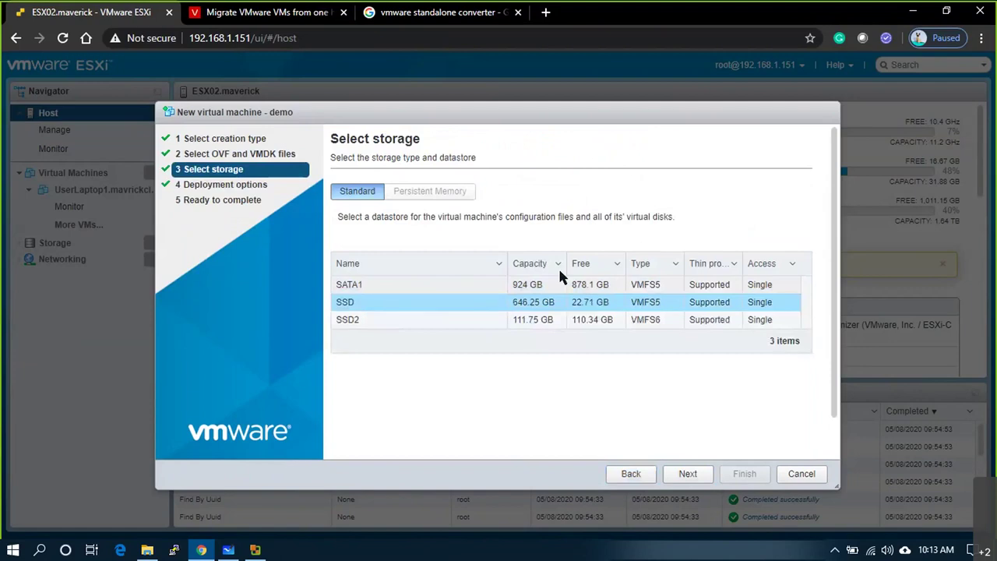
click(667, 477)
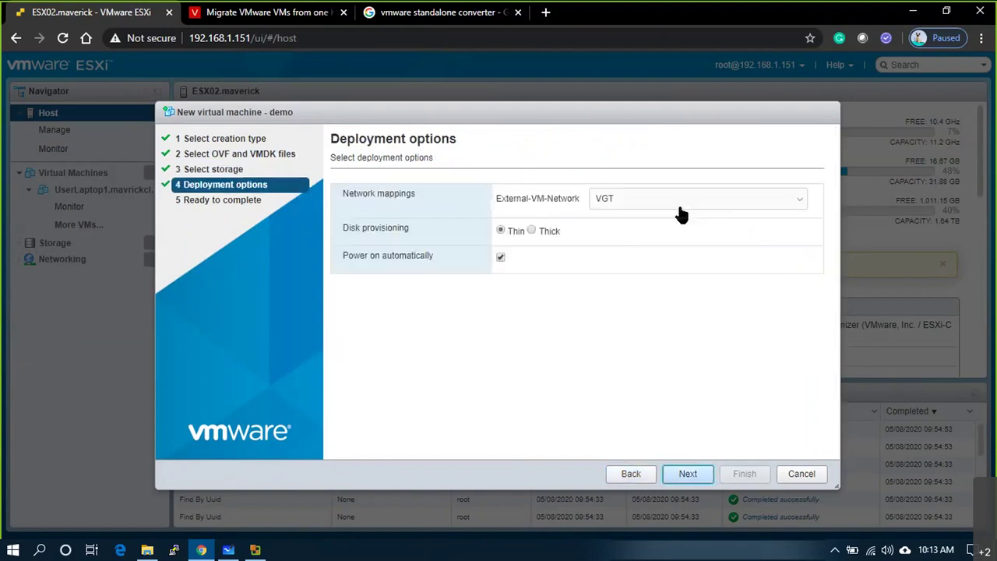
- Deploy the demo VM on the VGT network with thin provisioning and automatic power-on disabled, and show the host's virtual machines
click(681, 200)
click(531, 230)
key(Left)
click(500, 257)
click(690, 474)
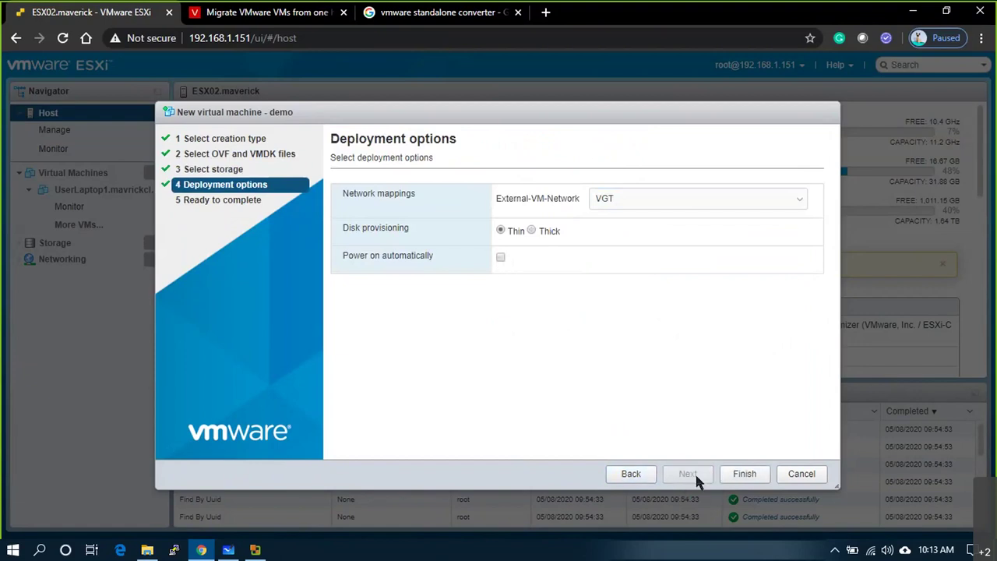
click(721, 473)
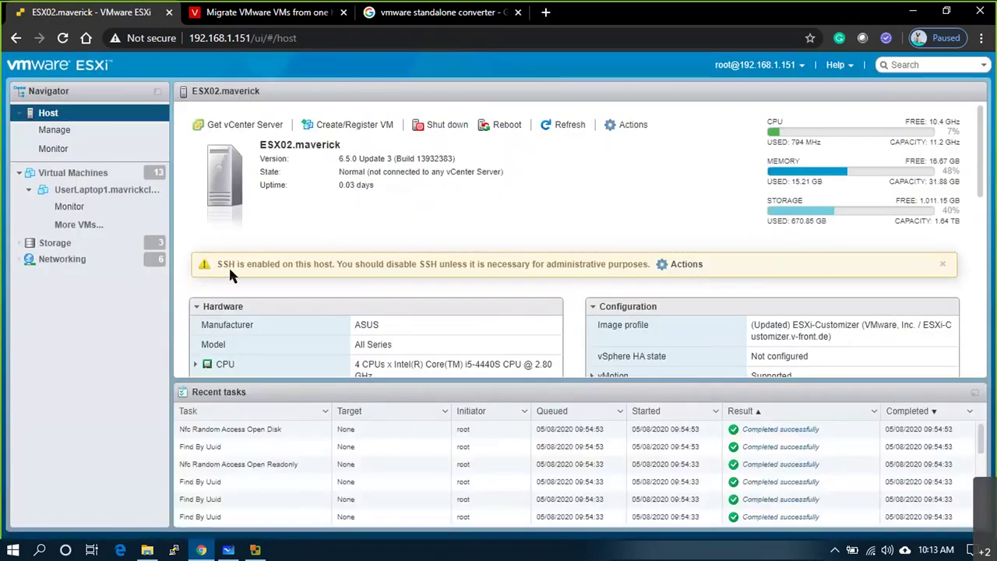
click(140, 173)
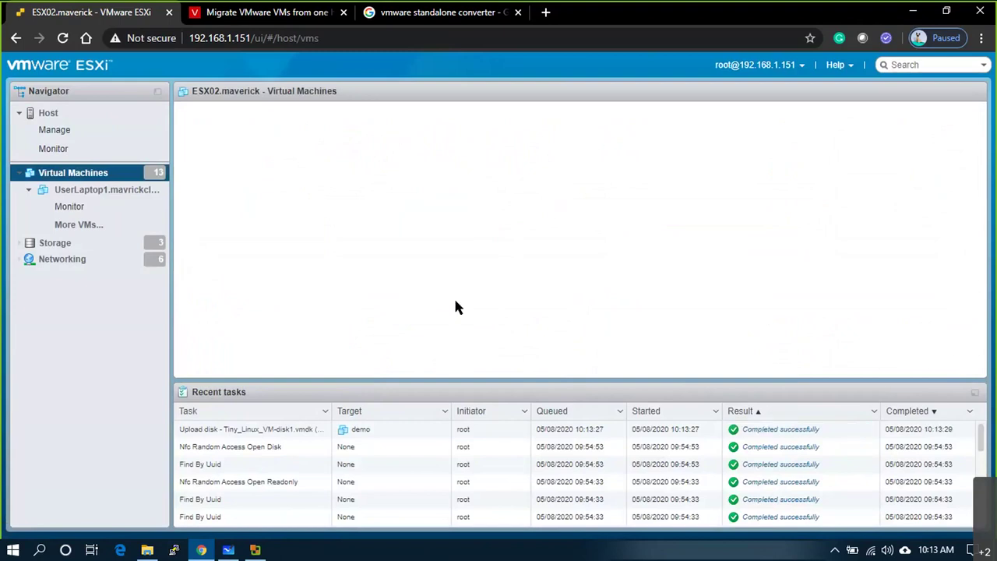
- Switch to VMware vCenter Converter Standalone and cancel its open Conversion wizard
click(253, 550)
click(893, 499)
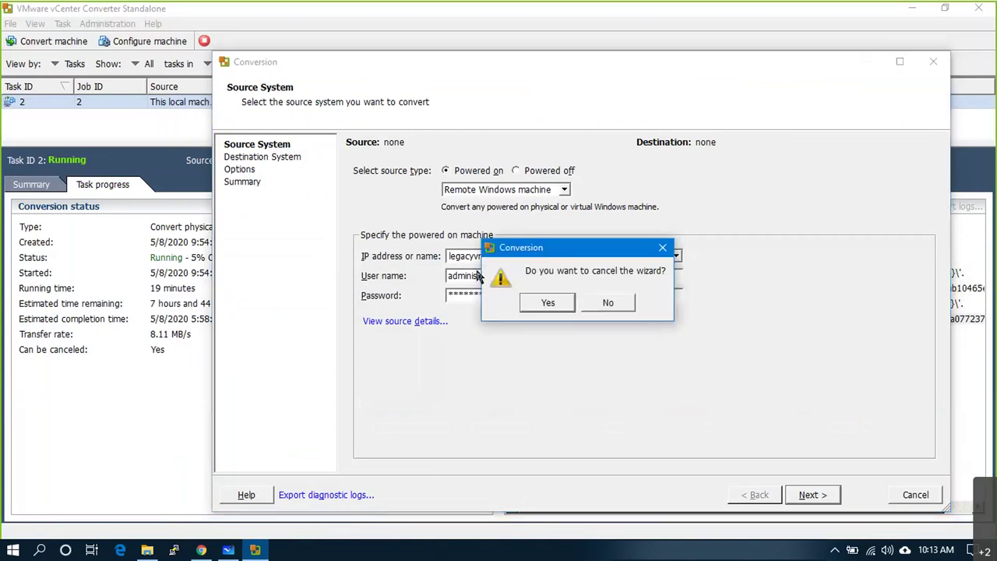
click(547, 304)
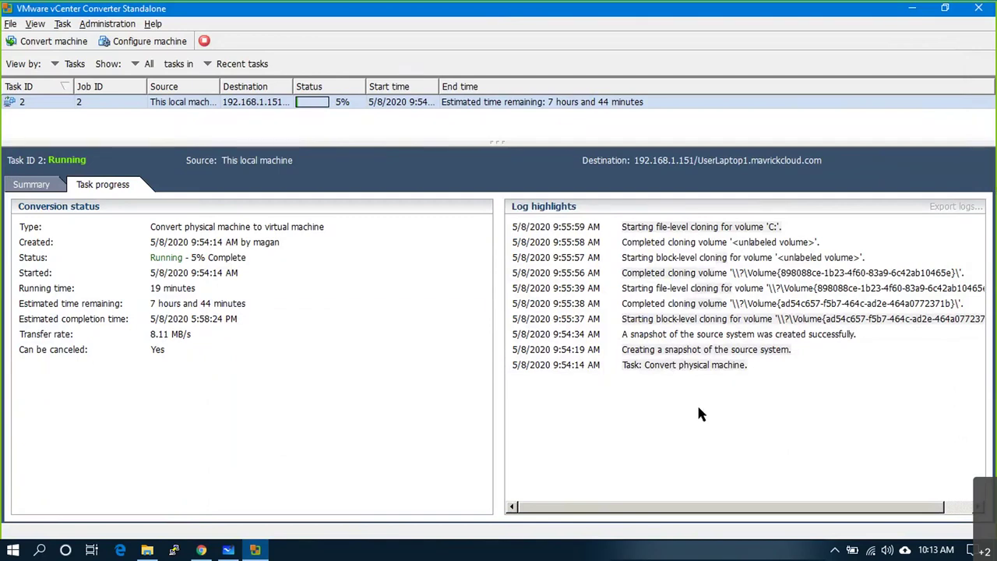
- Switch to the ESXi host page in Chrome and export the demo virtual machine as demo.ovf, demo.mf and demo-0.vmdk
click(202, 550)
scroll(272, 327, down, 3)
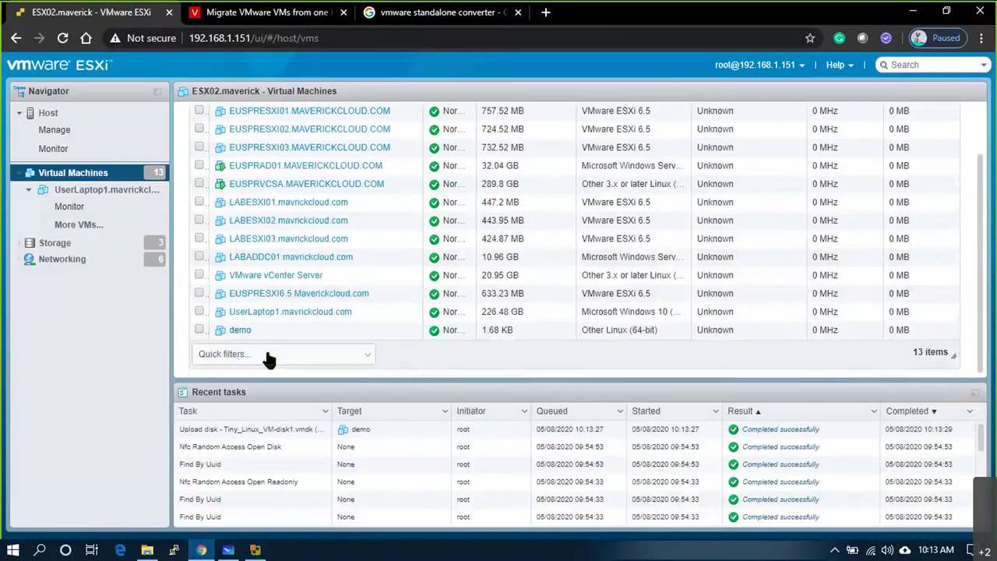
click(239, 331)
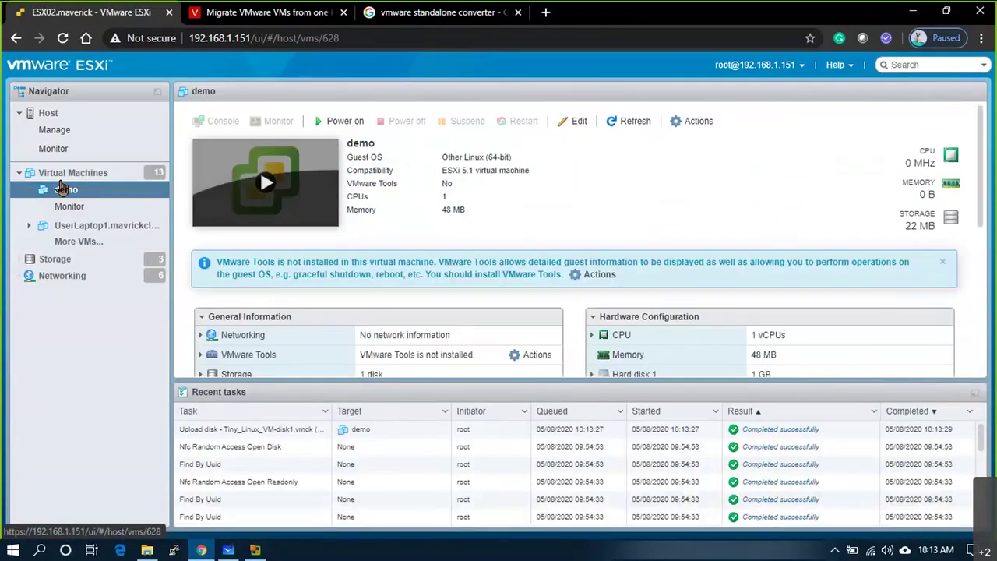
right_click(63, 188)
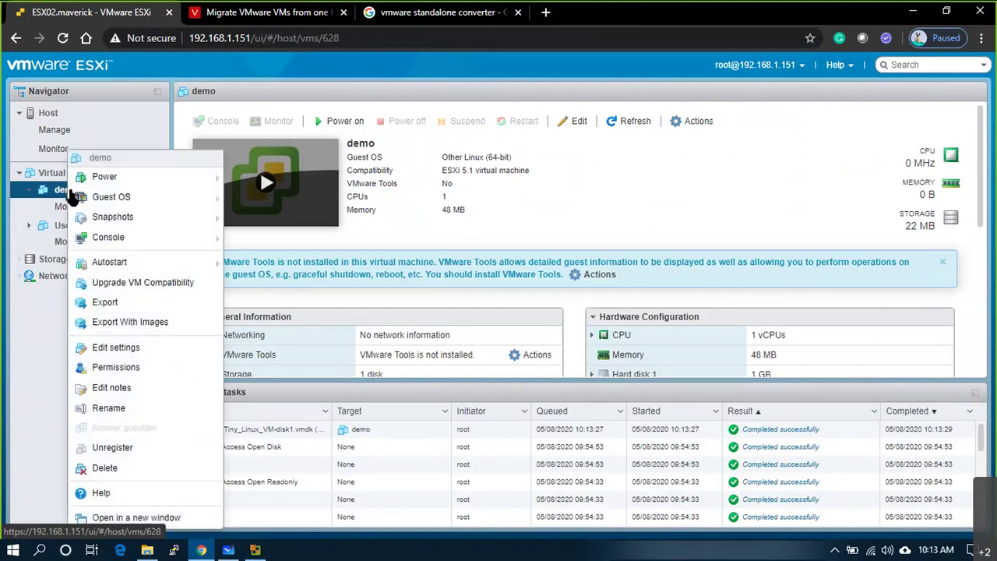
click(145, 304)
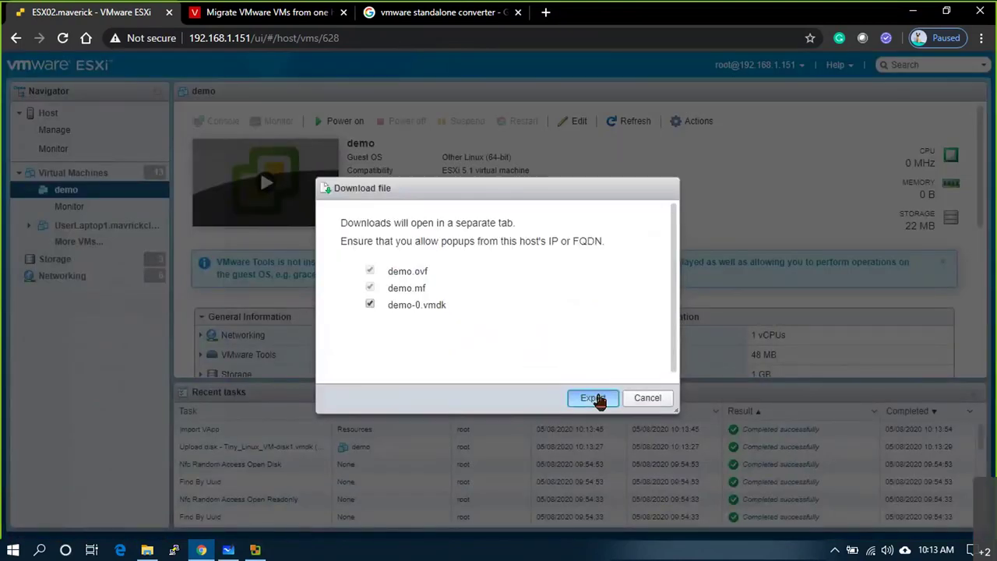
click(594, 399)
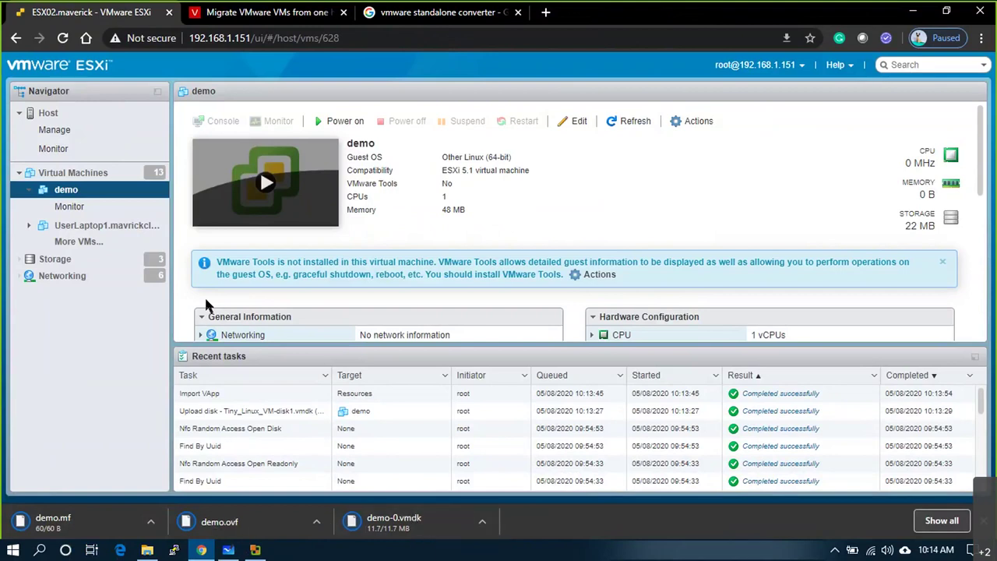
right_click(68, 193)
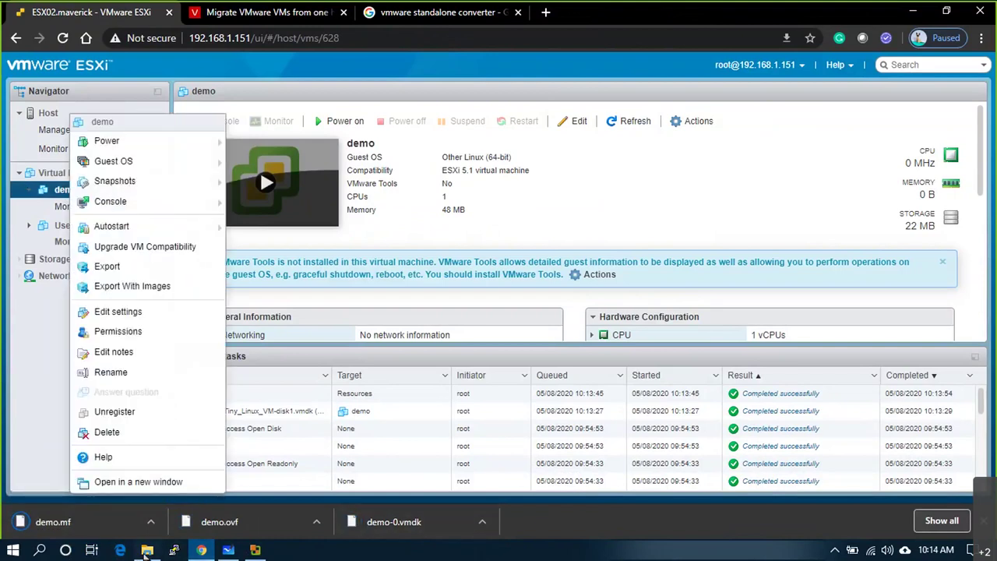
- Show the exported demo files in the Downloads folder in File Explorer, sorted by date modified, and select demo-0.vmdk
click(147, 551)
click(54, 121)
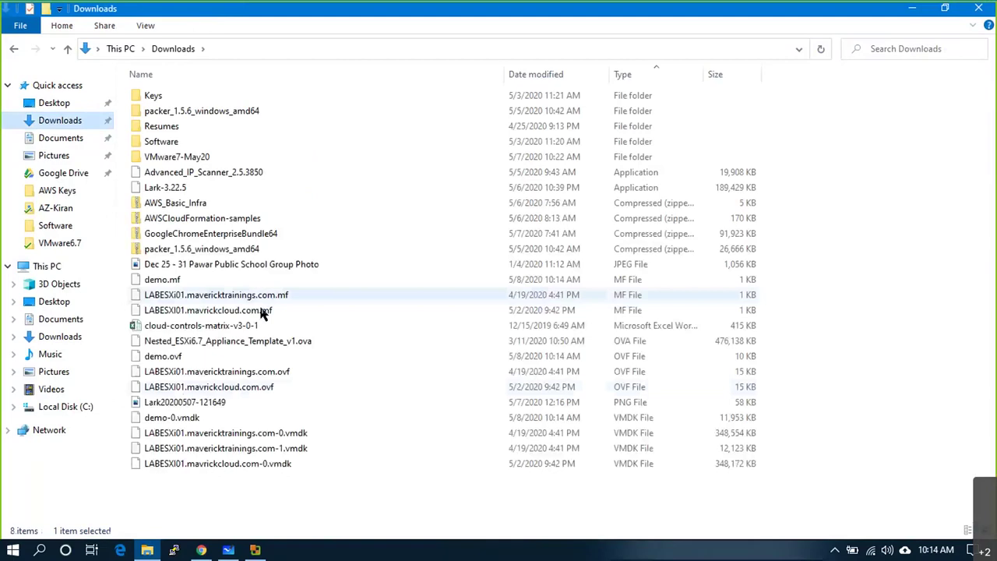
click(167, 357)
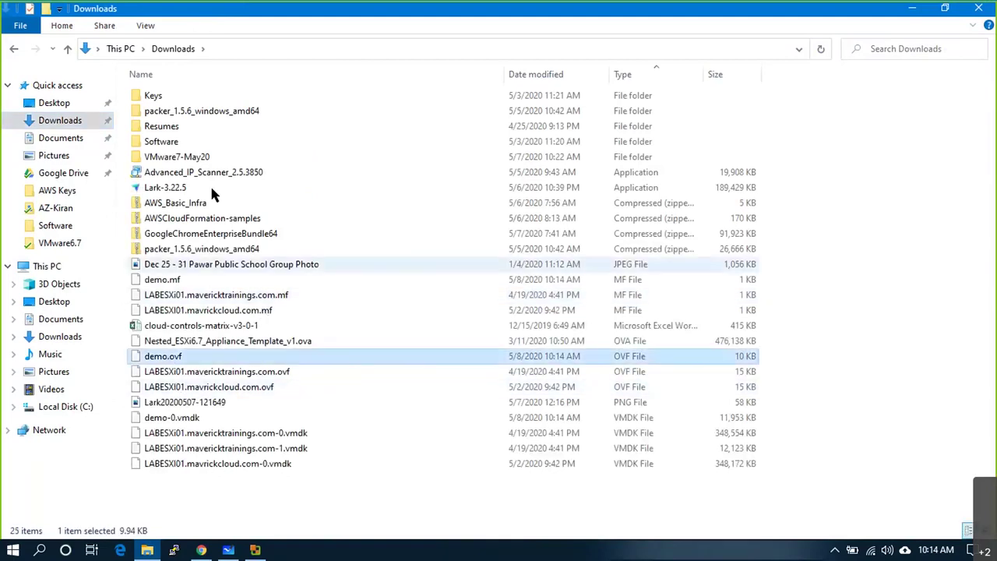
click(521, 74)
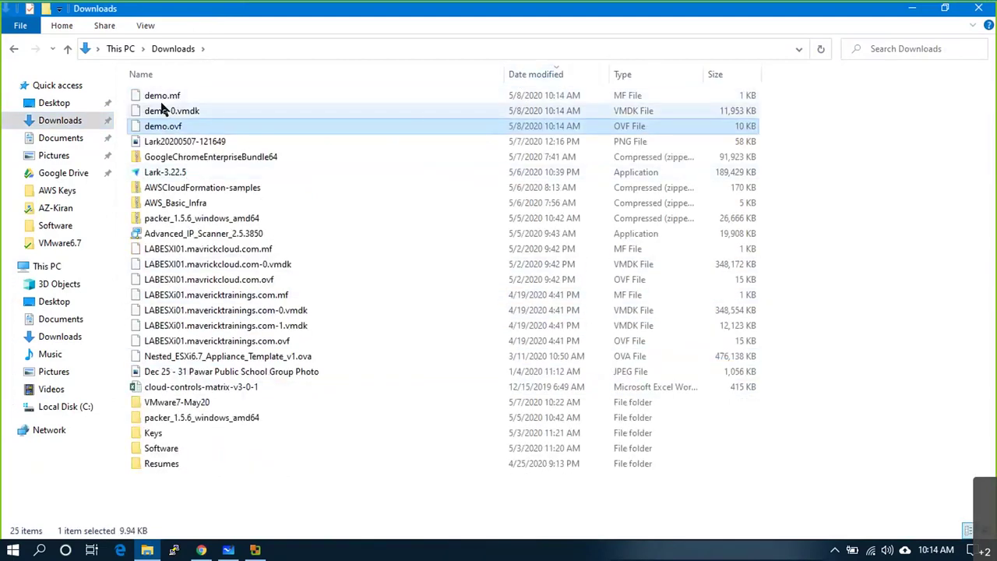
key(Home)
click(206, 126)
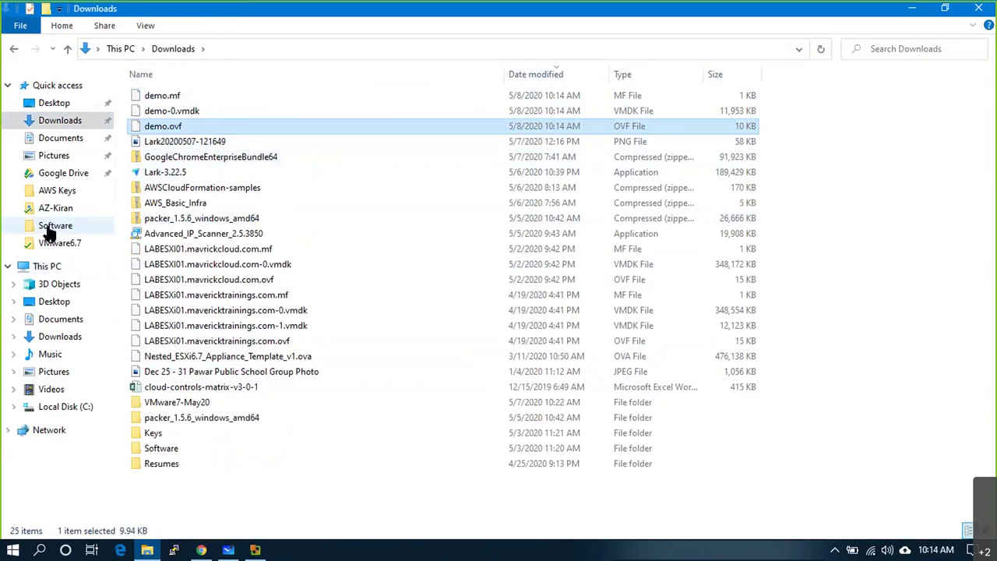
key(Up)
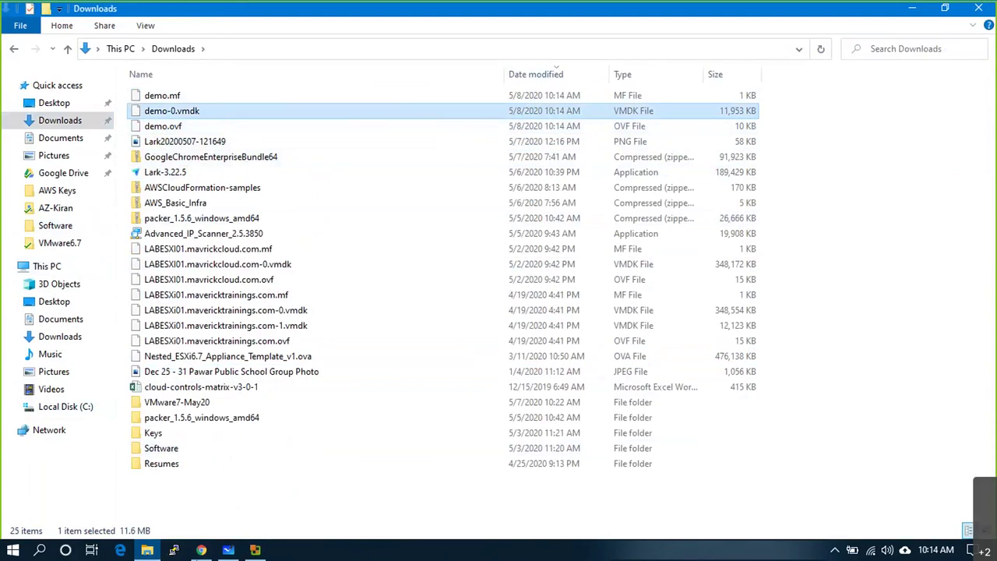
- Switch to Microsoft Whiteboard and handwrite VHD in the Azure area, with an underlined Hyper-V beside it
click(234, 552)
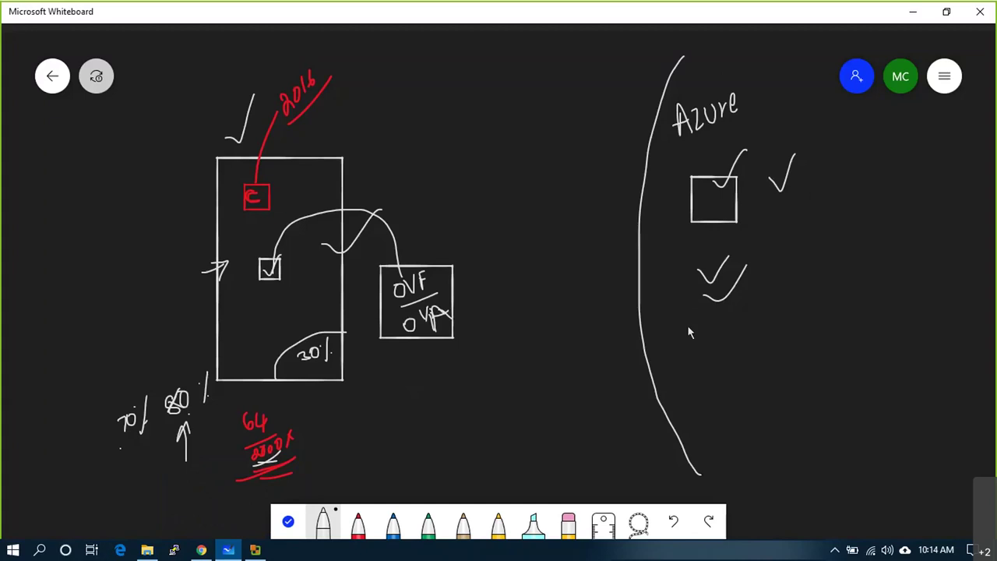
mouse_move(685, 318)
mouse_down()
mouse_move(690, 337)
mouse_move(698, 316)
mouse_move(730, 336)
mouse_move(743, 320)
mouse_move(731, 337)
mouse_move(746, 342)
mouse_up()
mouse_move(866, 206)
mouse_down()
mouse_move(866, 274)
mouse_move(883, 259)
mouse_move(883, 238)
mouse_up()
mouse_move(891, 222)
mouse_down()
mouse_move(902, 265)
mouse_move(935, 228)
mouse_move(948, 229)
mouse_move(931, 226)
mouse_move(940, 238)
mouse_move(919, 236)
mouse_move(927, 243)
mouse_move(949, 234)
mouse_up()
key(ctrl+z)
key(ctrl+z)
key(ctrl+z)
key(ctrl+z)
mouse_move(952, 247)
mouse_down()
mouse_move(979, 205)
mouse_move(944, 251)
mouse_up()
key(ctrl+z)
drag(861, 277, 945, 269)
- Draw a box around VHD and write an underlined vmdk below the OVF/OVA box
mouse_move(681, 305)
mouse_down()
mouse_move(683, 337)
mouse_move(748, 351)
mouse_move(749, 295)
mouse_move(687, 290)
mouse_move(682, 302)
mouse_up()
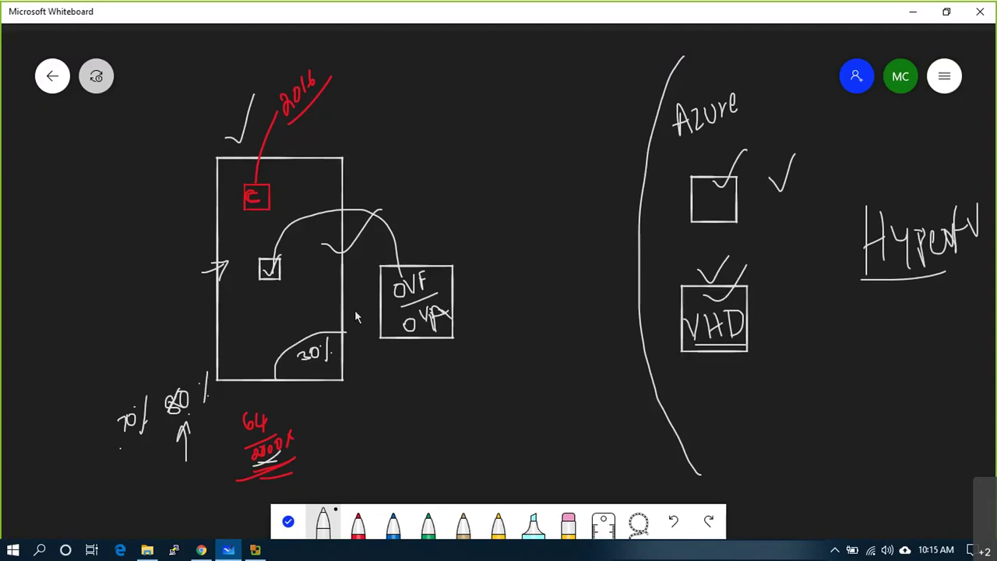
mouse_move(390, 359)
mouse_down()
mouse_move(415, 372)
mouse_move(426, 350)
mouse_move(453, 385)
mouse_up()
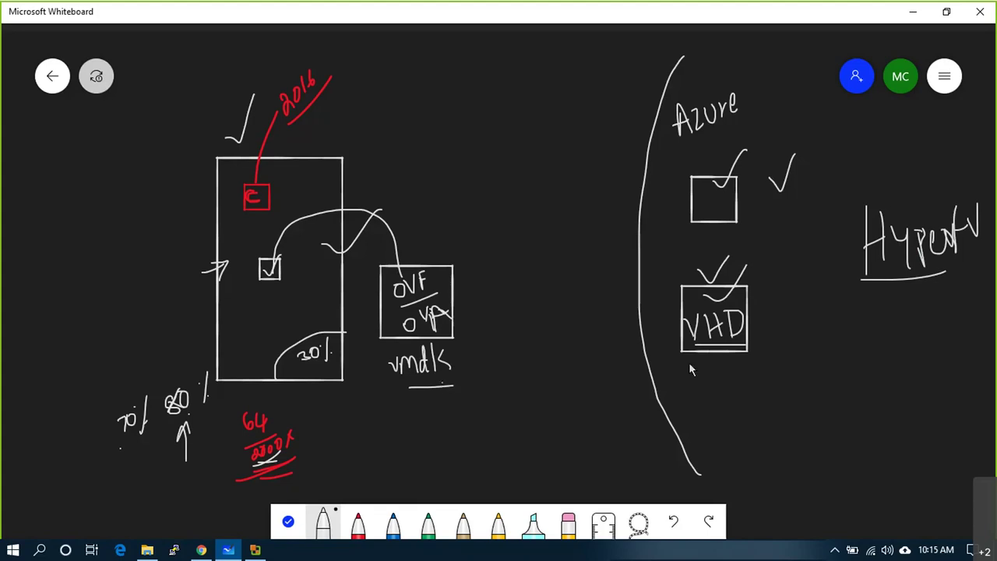
- Search the installed apps for conv and launch Microsoft Virtual Machine Converter 3.1
click(14, 551)
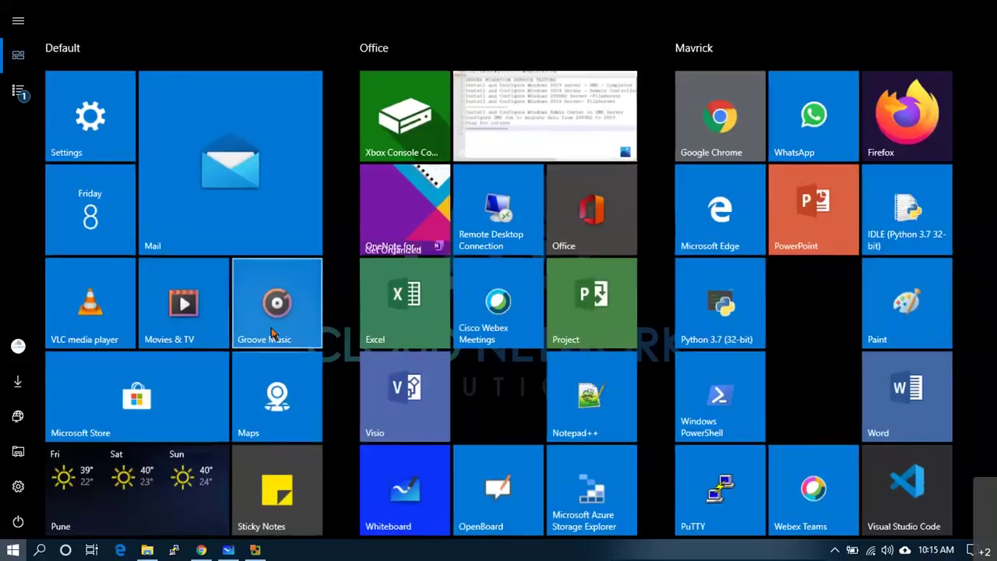
text(v)
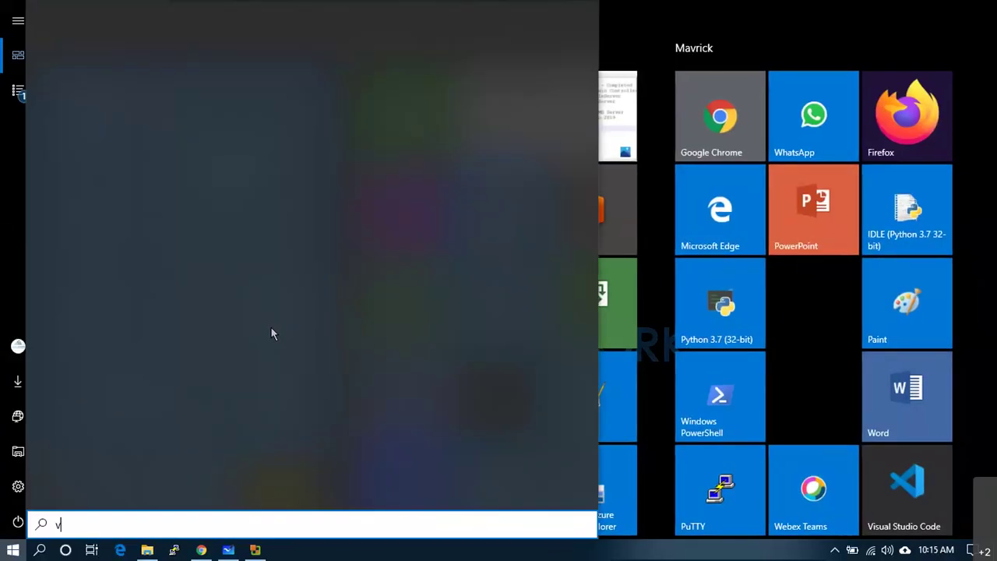
text(mw)
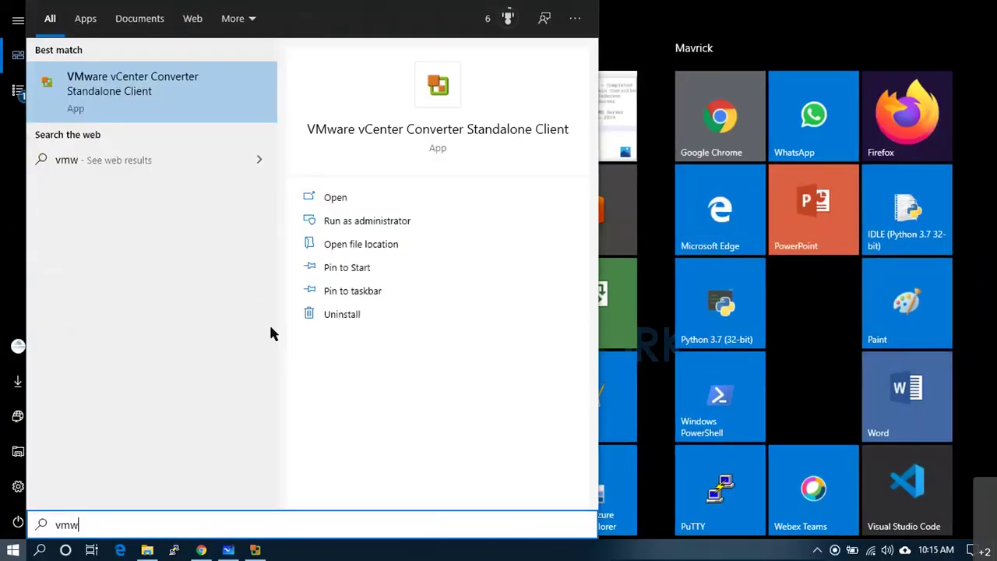
key(BackSpace)
key(BackSpace)
key(BackSpace)
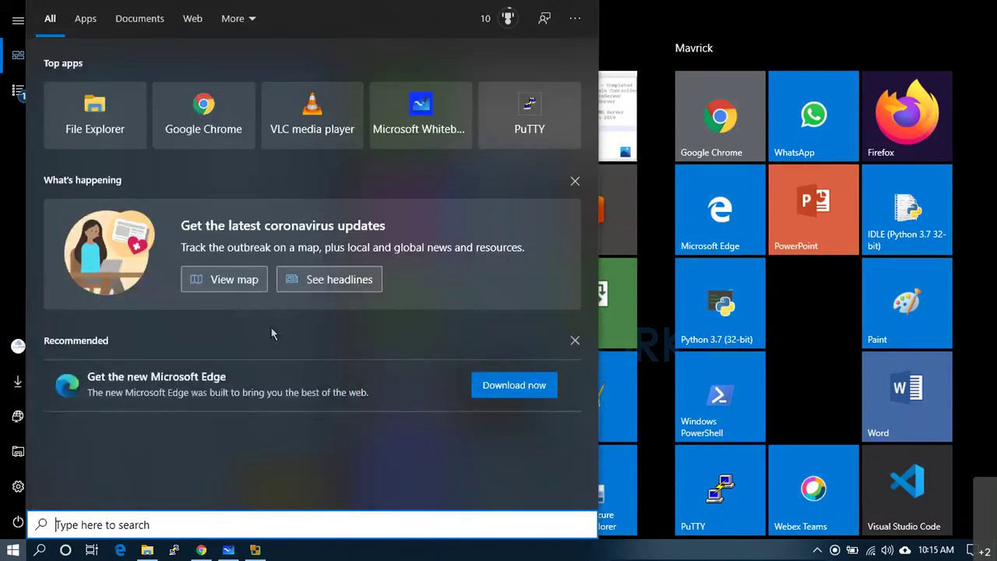
text(conv)
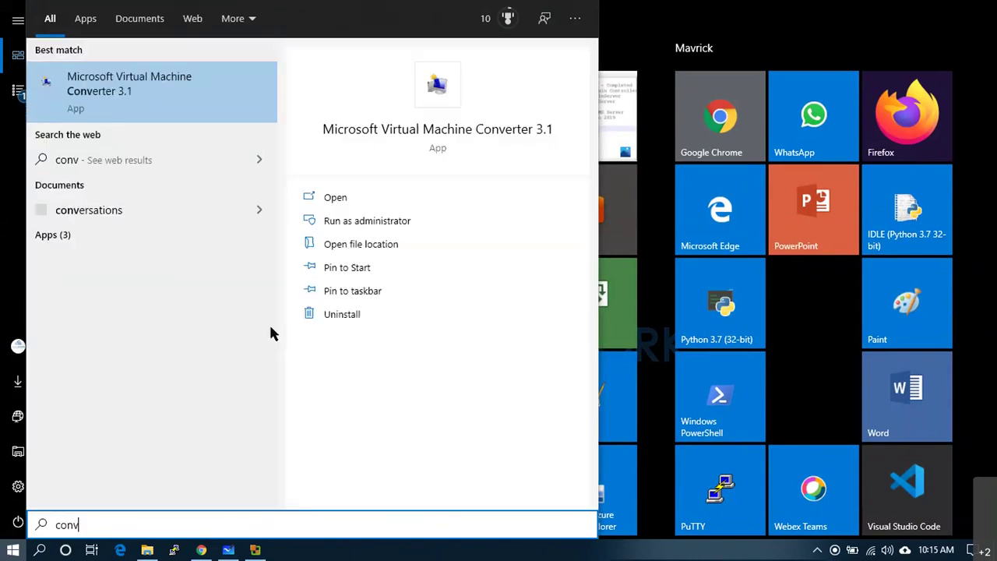
click(105, 80)
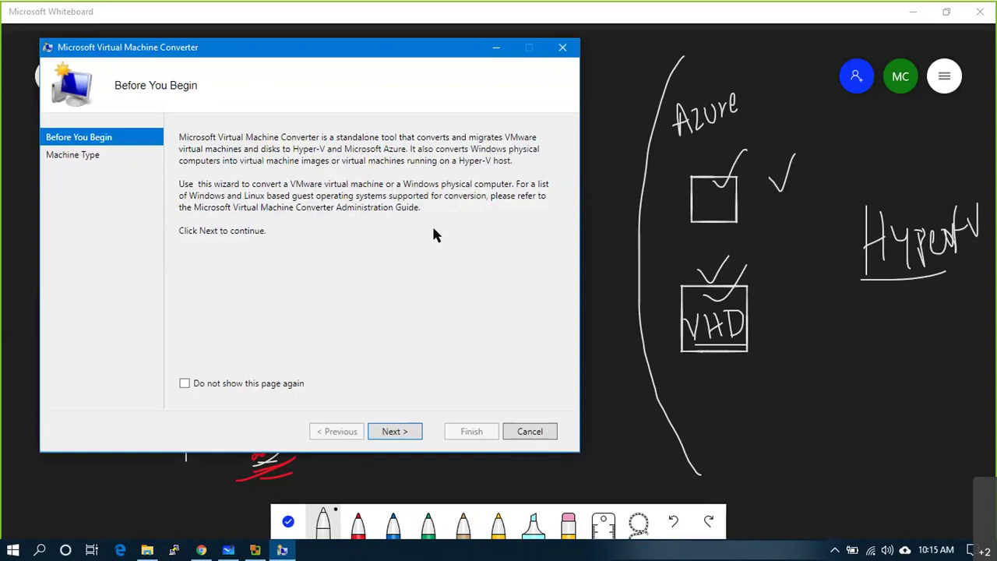
- Set up a virtual machine conversion with Migrate to Microsoft Azure as the destination, and proceed to the Azure connection's Certificate Thumbprint
click(389, 433)
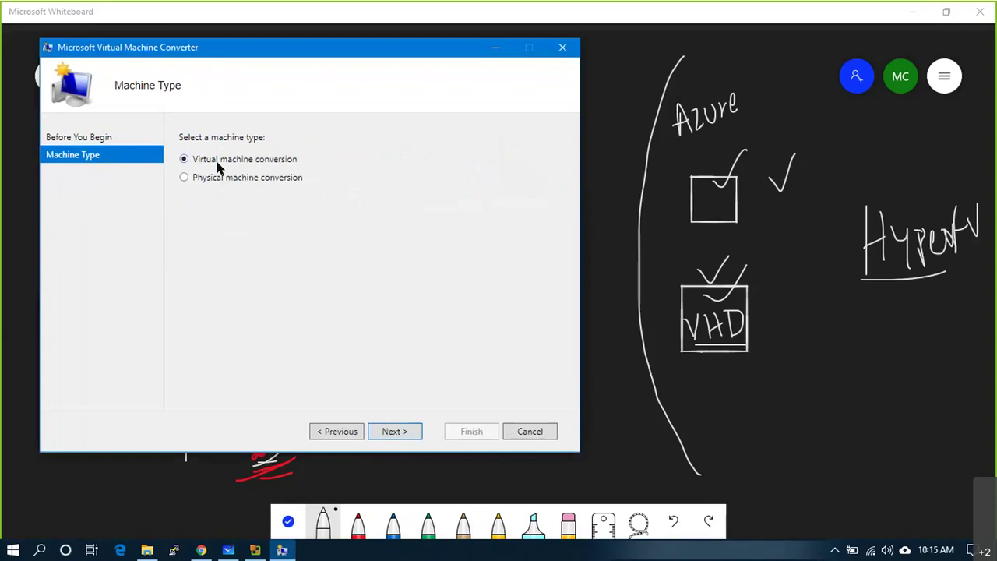
click(392, 433)
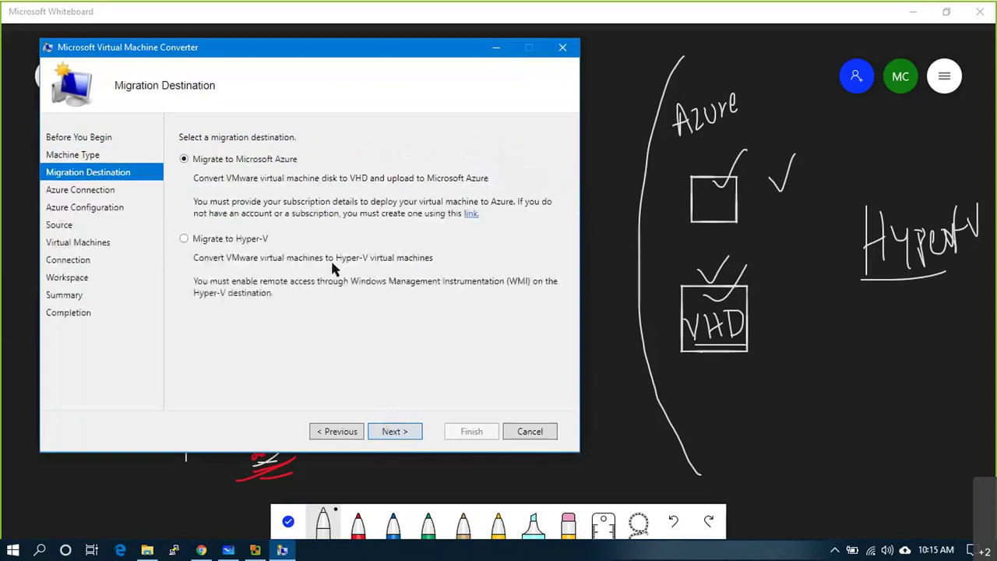
click(227, 239)
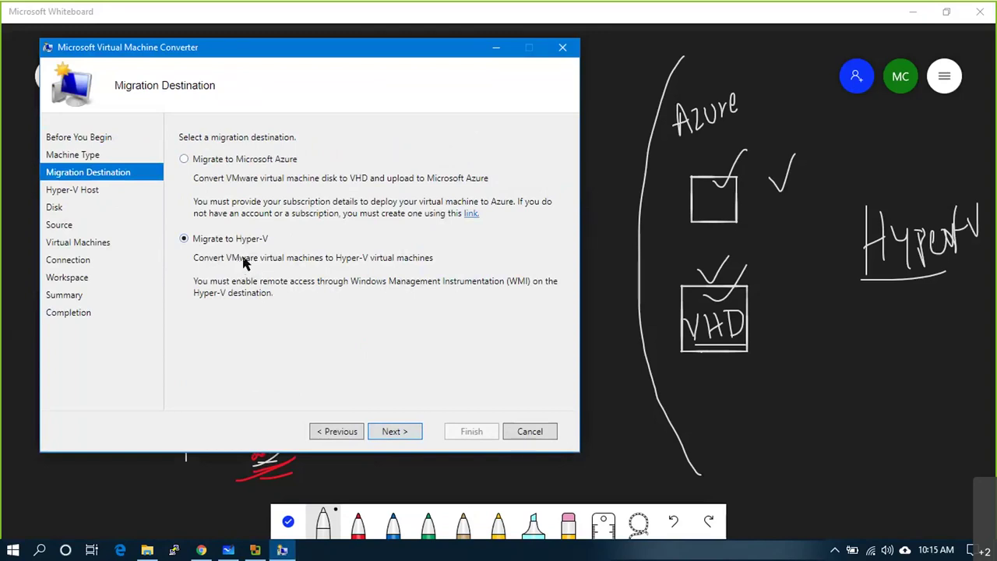
click(227, 162)
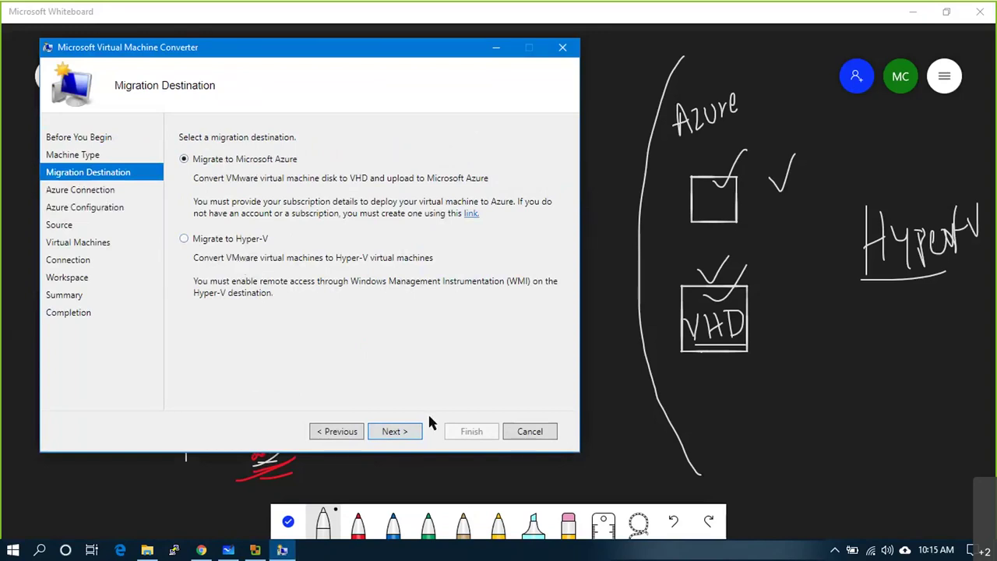
click(393, 432)
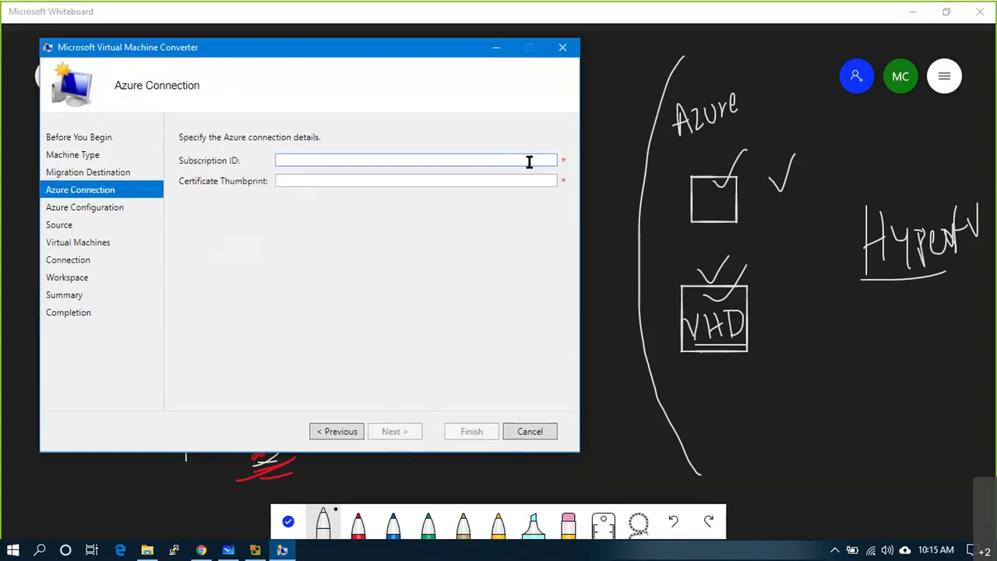
click(419, 180)
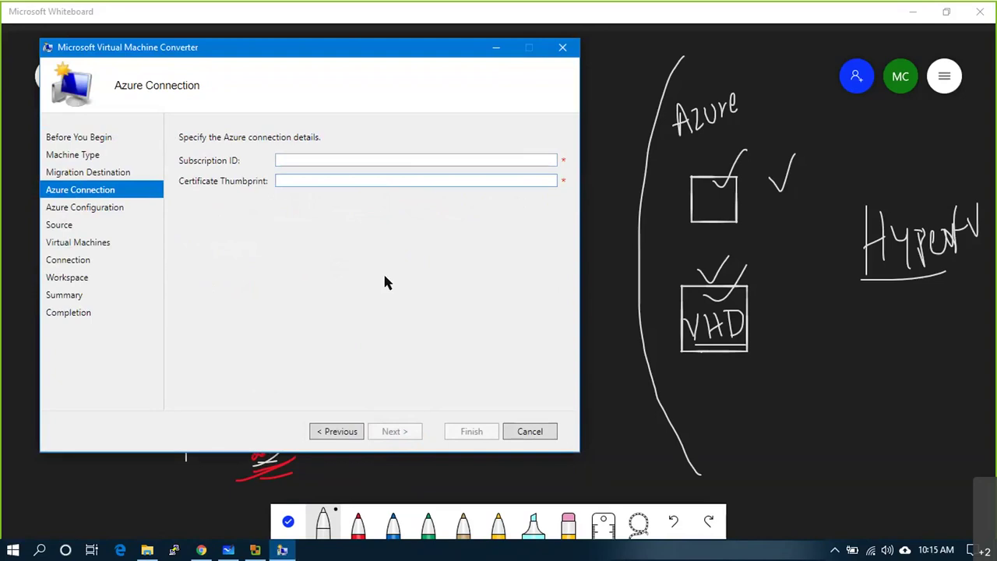
- Switch to Chrome, bring up the Vembu article on migrating VMware VMs and select its web address for replacement
mouse_move(202, 550)
click(204, 550)
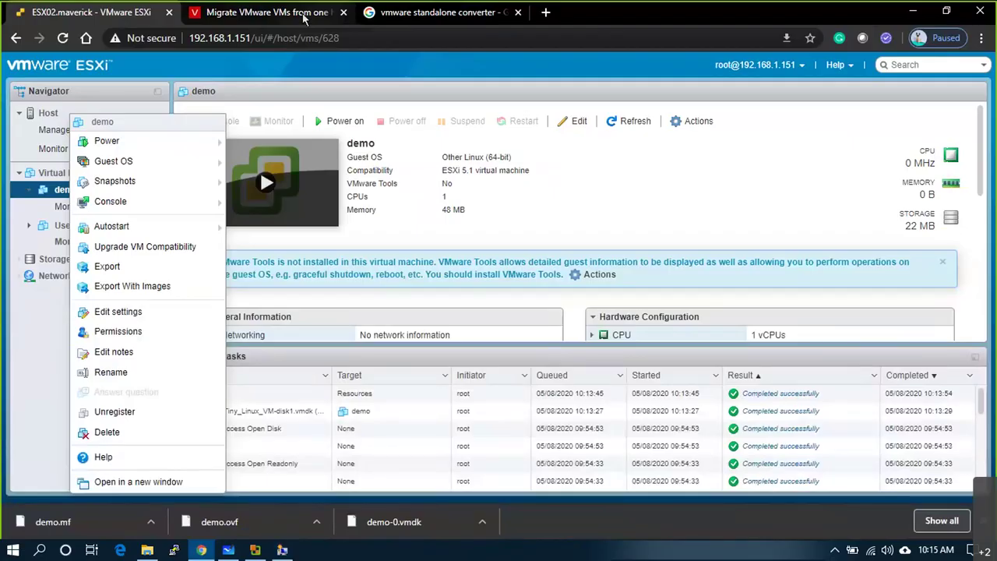
click(265, 12)
click(307, 41)
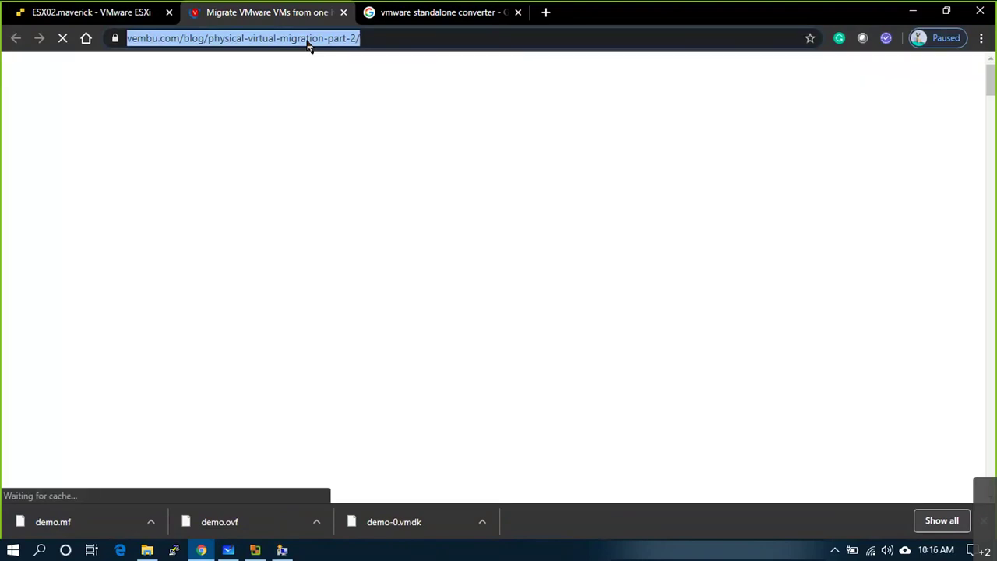
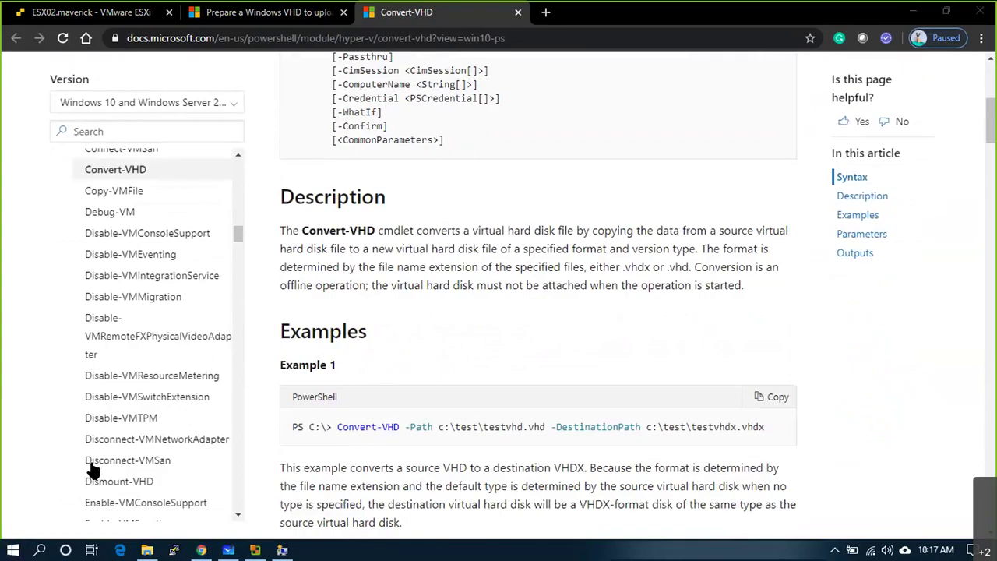
- Start Windows PowerShell as administrator, check the Convert-VHD documentation page and return to the PowerShell prompt
key(super)
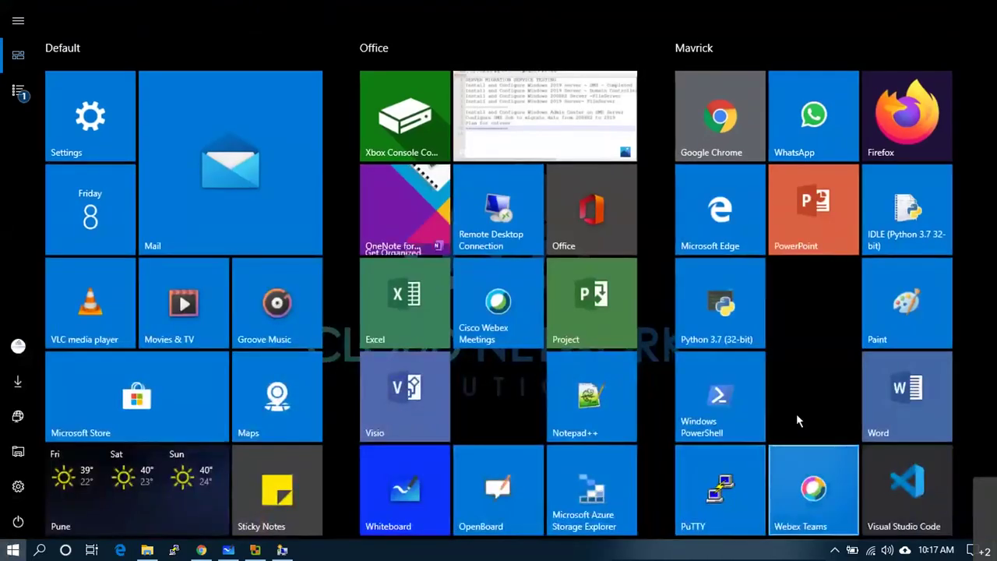
right_click(715, 376)
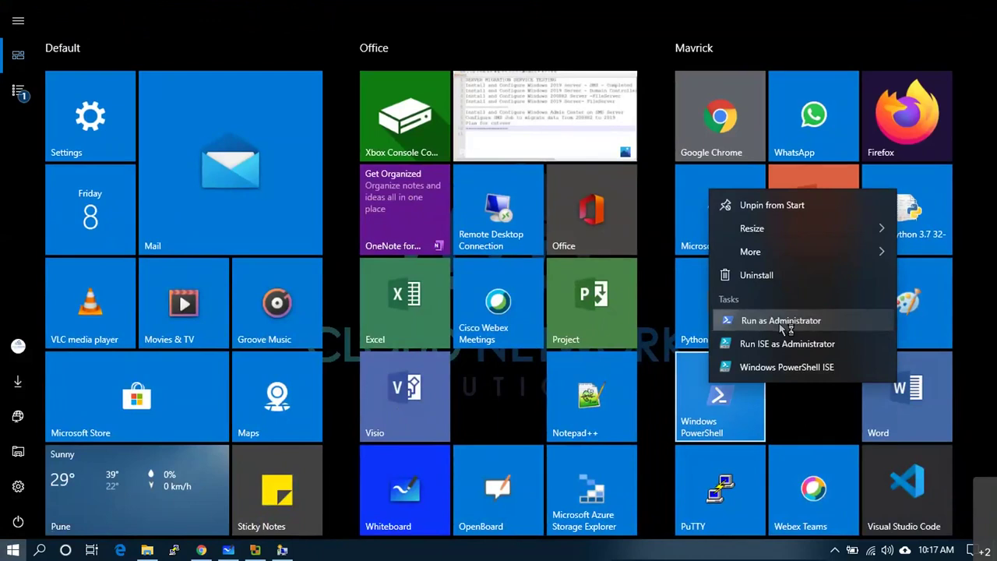
click(790, 321)
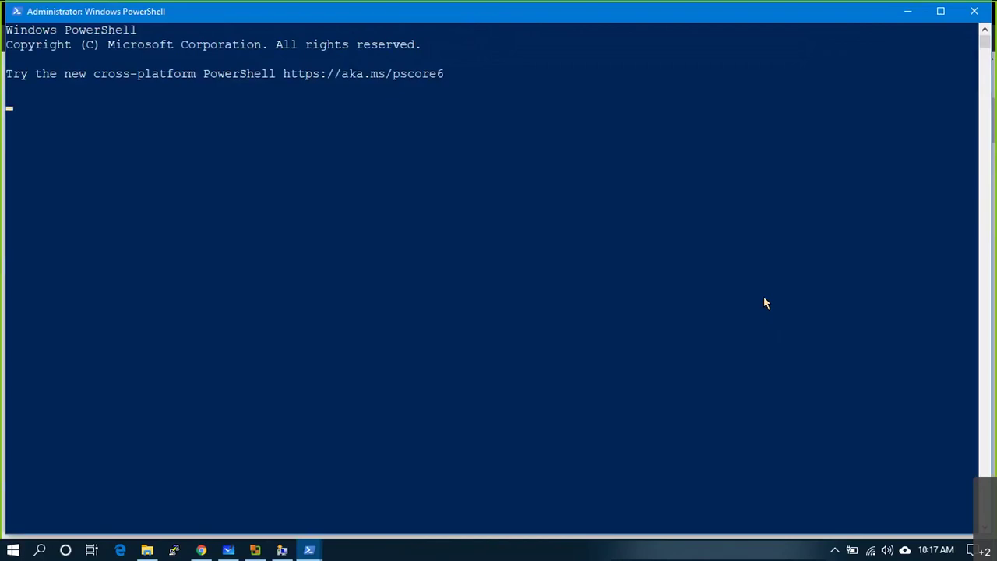
key(alt+Tab)
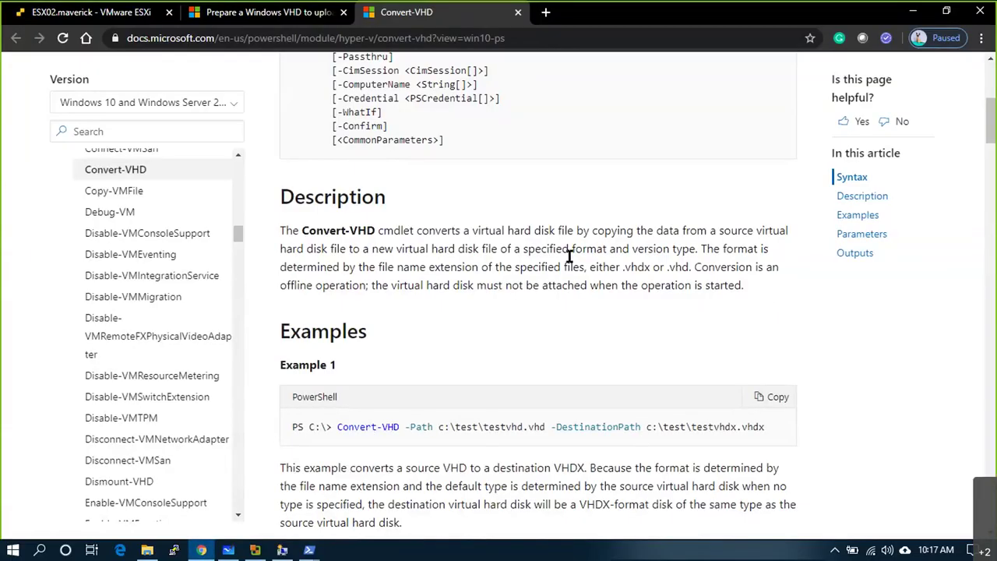
key(alt+Tab)
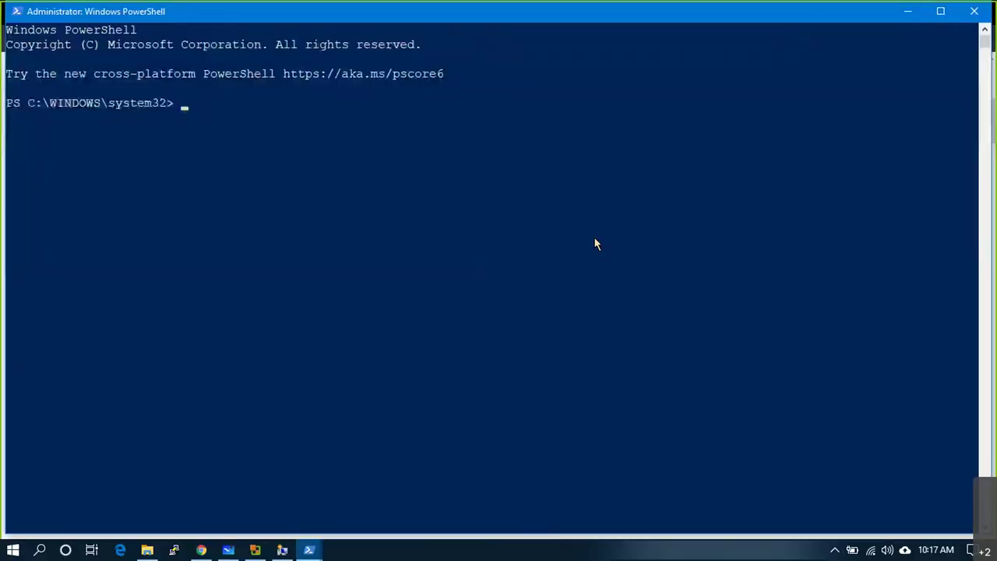
- Change the PowerShell working directory from system32 to the Downloads folder in the user's profile under C:\Users
text(cd ../..)
key(Return)
text(cd u)
key(Tab)
key(Return)
text(cd m)
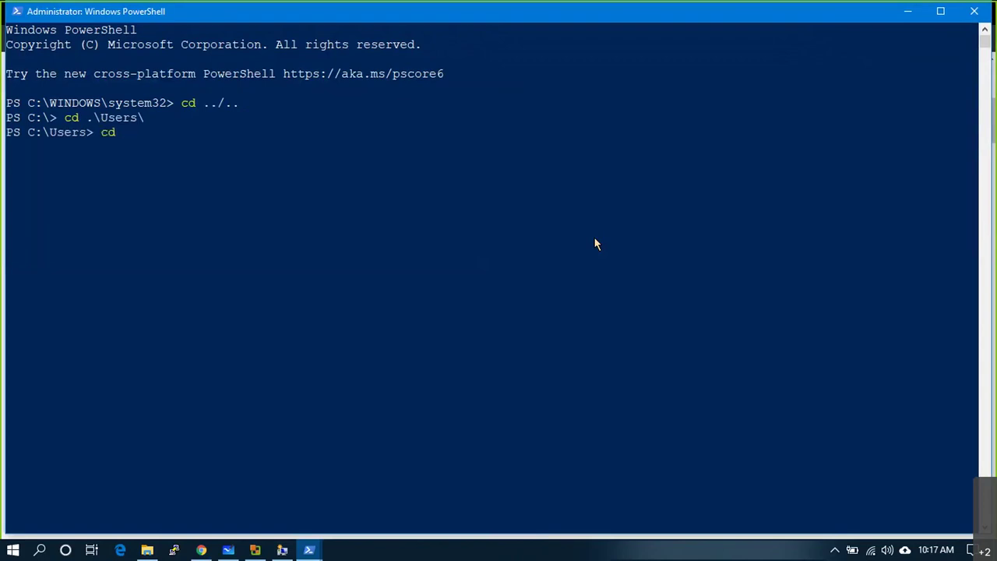
key(Tab)
key(Return)
text(cd do)
key(Tab)
key(Tab)
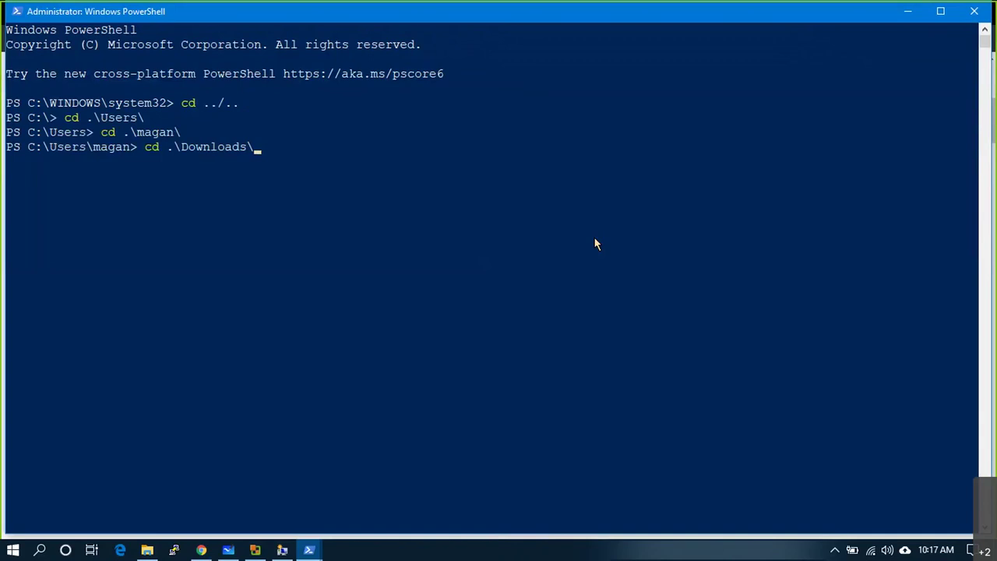
key(Return)
key(Return)
key(Return)
- List the contents of the Downloads folder with ls
text(ls)
key(Return)
key(Return)
key(Return)
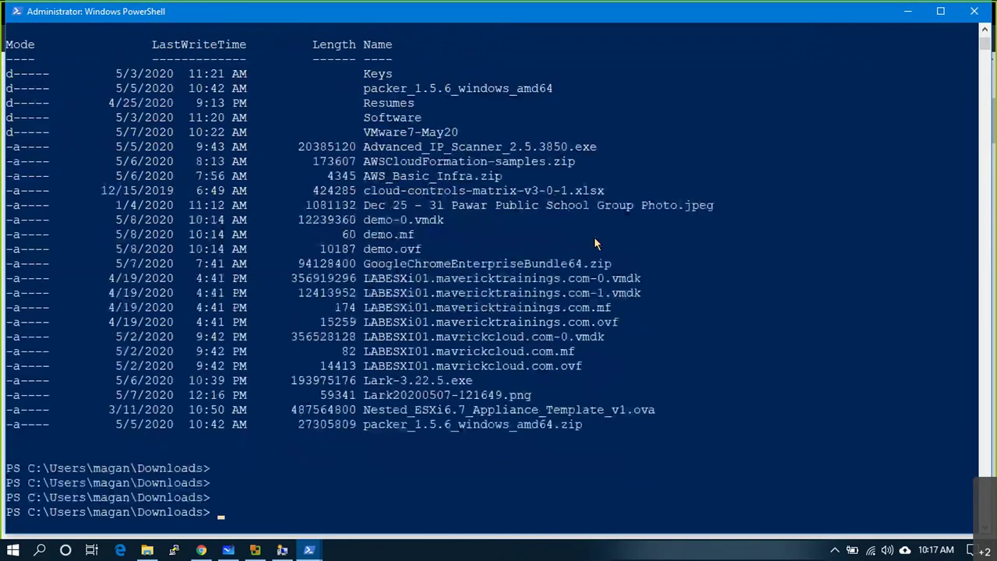
key(Return)
- Look through the PowerShell command completions beginning with co for a VHD conversion cmdlet
text(co)
key(Tab)
key(Tab)
key(Tab)
key(Tab)
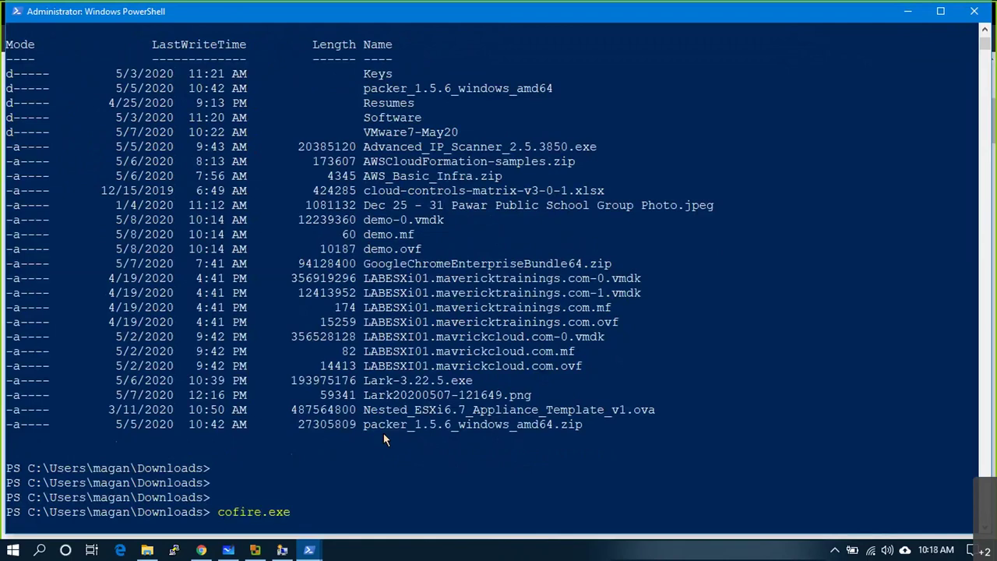
key(Tab)
key(Tab)
key(Tab)
key(Tab)
key(Tab)
key(Tab)
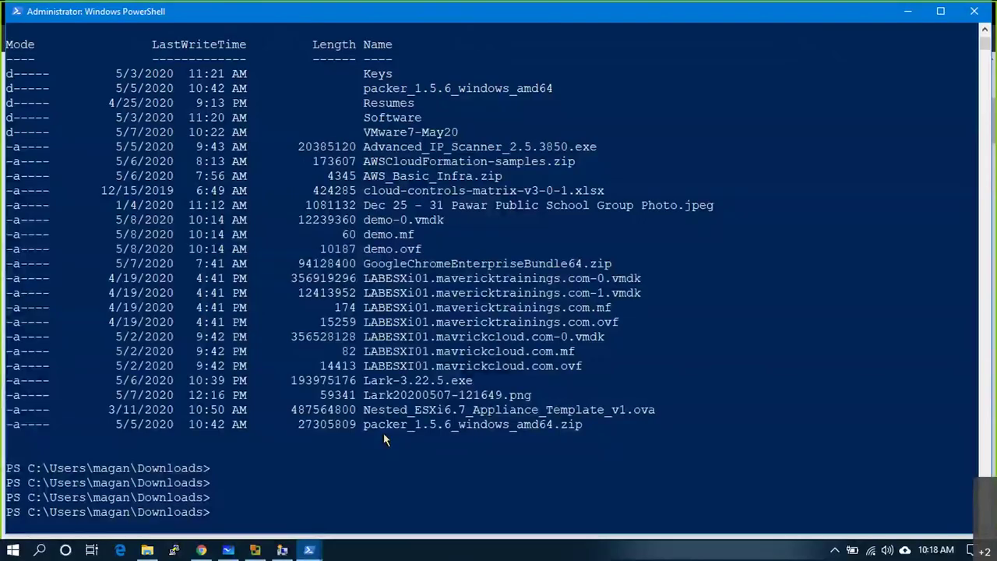
key(Tab)
key(Tab)
key(Tab)
key(Tab)
key(Tab)
key(Tab)
key(Tab)
key(Tab)
key(Tab)
key(Tab)
key(Tab)
key(Tab)
key(Tab)
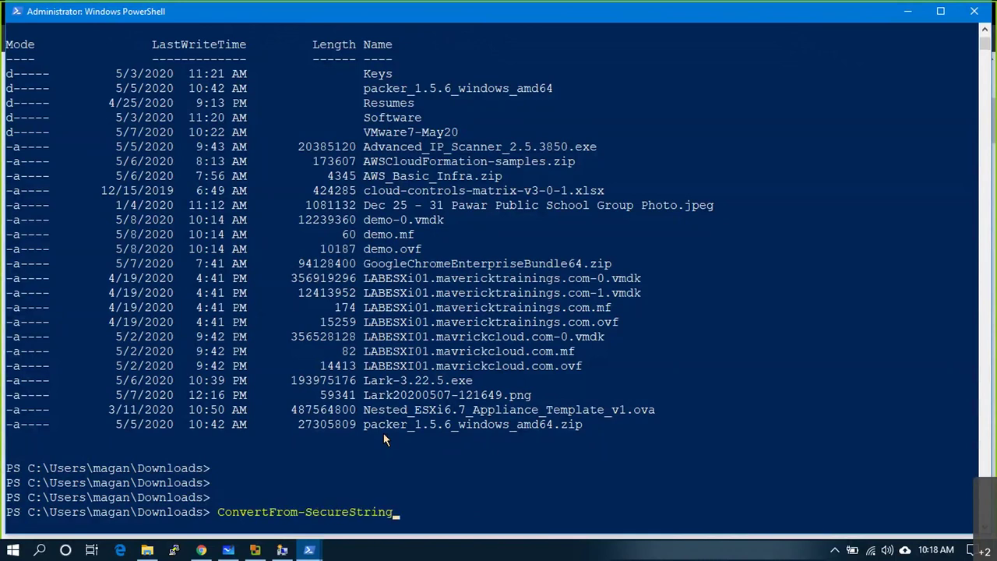
key(Tab)
key(Tab)
key(Tab)
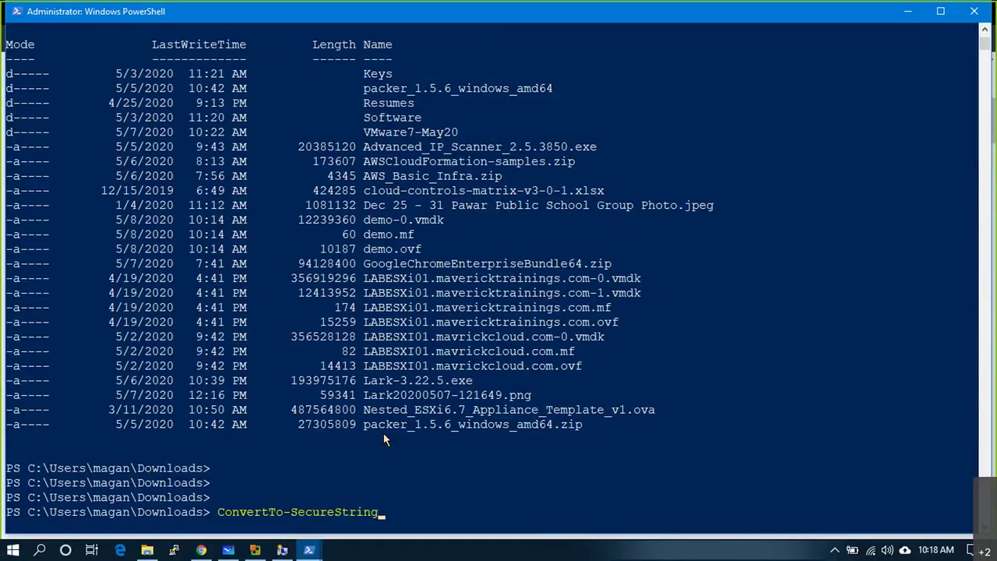
- Check the cmdlet name in the Convert-VHD documentation and replace the text at the prompt with Convert-VHD
key(alt+Tab)
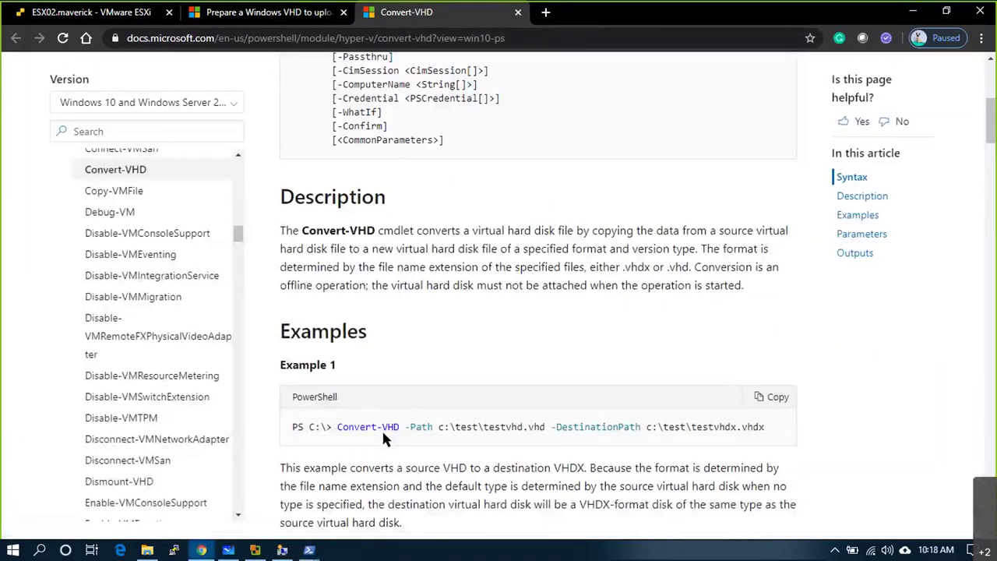
key(alt+Tab)
key(BackSpace)
key(BackSpace)
key(BackSpace)
key(BackSpace)
key(BackSpace)
key(BackSpace)
key(BackSpace)
key(BackSpace)
key(BackSpace)
key(BackSpace)
key(BackSpace)
key(BackSpace)
key(BackSpace)
key(BackSpace)
key(BackSpace)
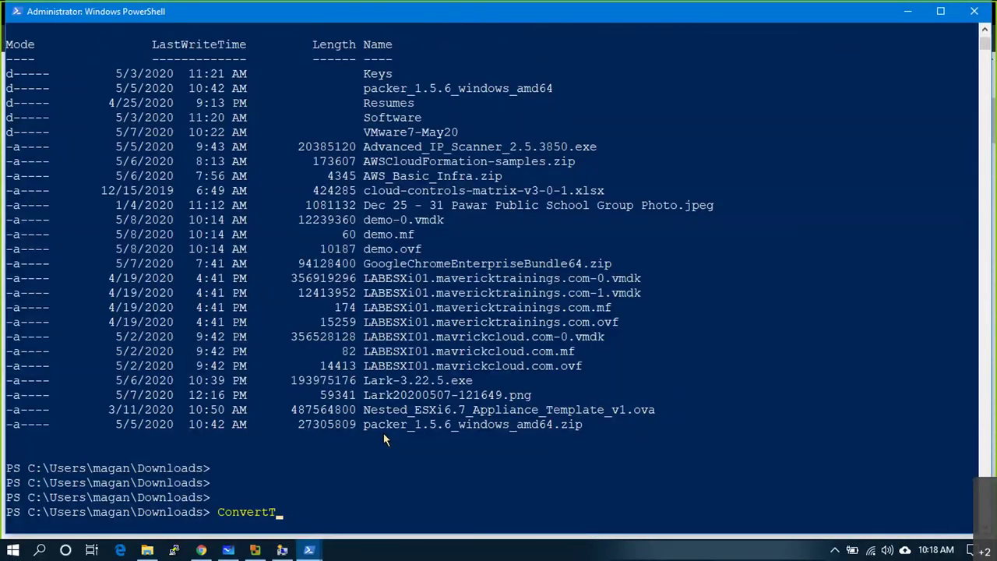
key(Tab)
key(BackSpace)
key(BackSpace)
key(BackSpace)
key(BackSpace)
key(BackSpace)
key(BackSpace)
key(BackSpace)
key(BackSpace)
key(BackSpace)
key(BackSpace)
key(BackSpace)
key(BackSpace)
key(BackSpace)
key(BackSpace)
key(BackSpace)
key(BackSpace)
key(BackSpace)
key(BackSpace)
key(BackSpace)
key(BackSpace)
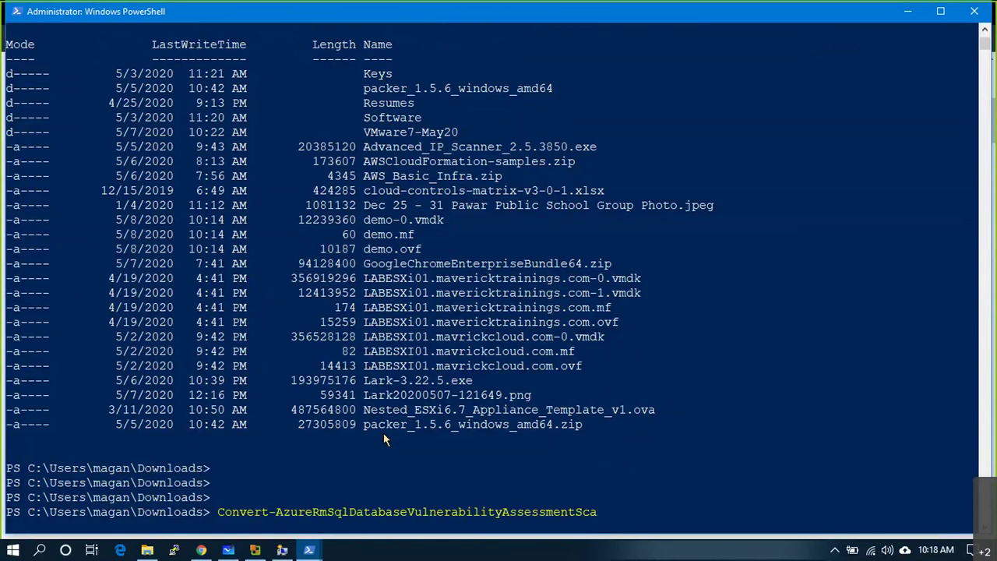
key(BackSpace)
key(BackSpace)
key(BackSpace)
key(BackSpace)
key(BackSpace)
key(BackSpace)
key(BackSpace)
key(BackSpace)
key(BackSpace)
key(BackSpace)
key(BackSpace)
key(BackSpace)
key(BackSpace)
key(BackSpace)
key(BackSpace)
key(BackSpace)
key(BackSpace)
key(BackSpace)
key(BackSpace)
key(BackSpace)
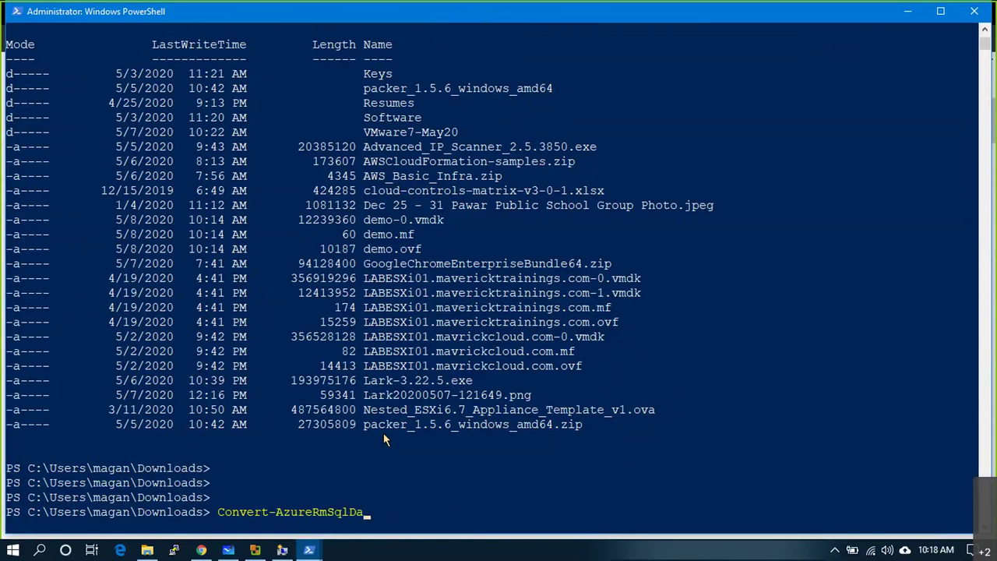
text(VHD)
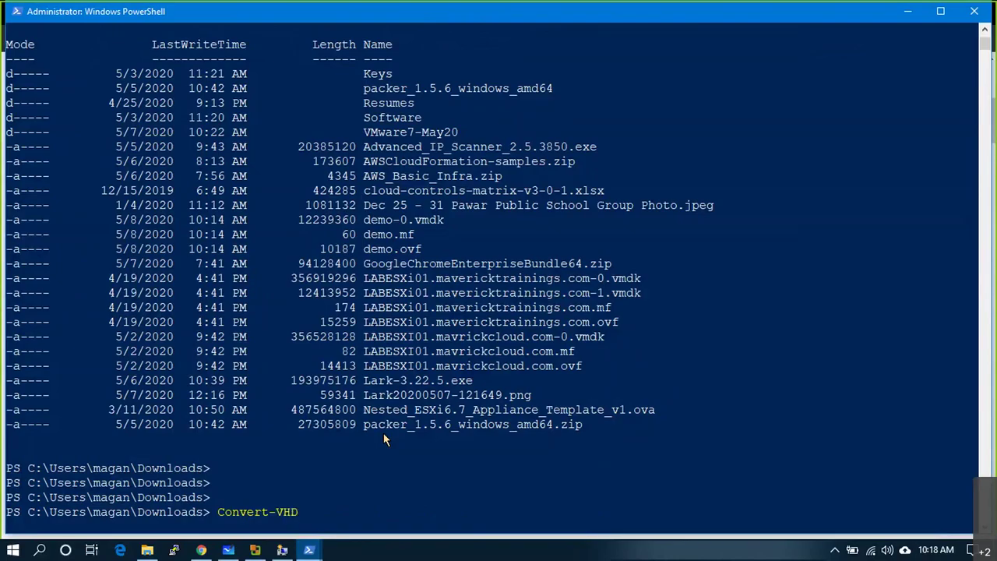
- Check the documented syntax and add the listed file name demo-0.vmdk as the source after Convert-VHD, separated by a space
key(alt+Tab)
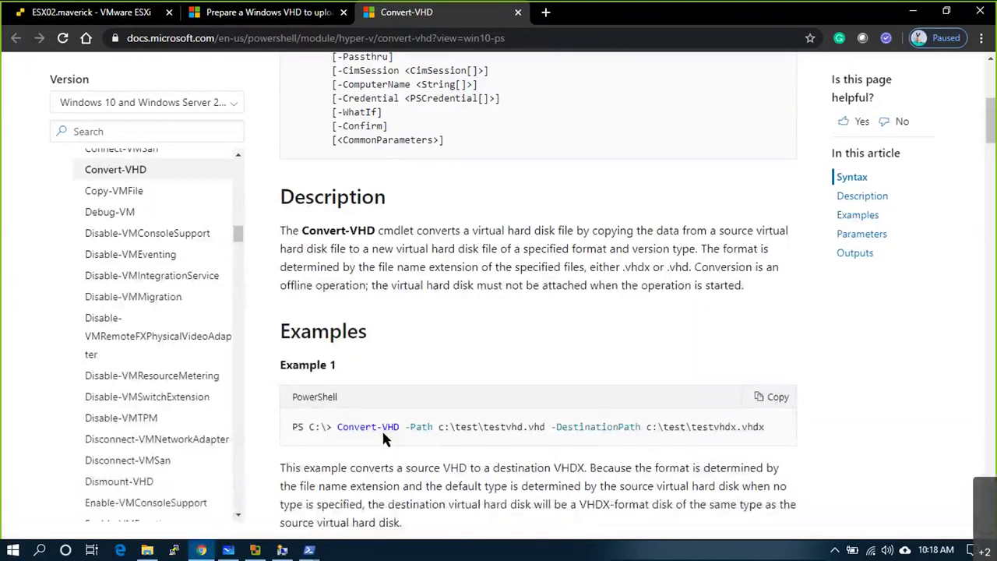
key(alt+Tab)
double_click(402, 221)
right_click(403, 223)
right_click(399, 227)
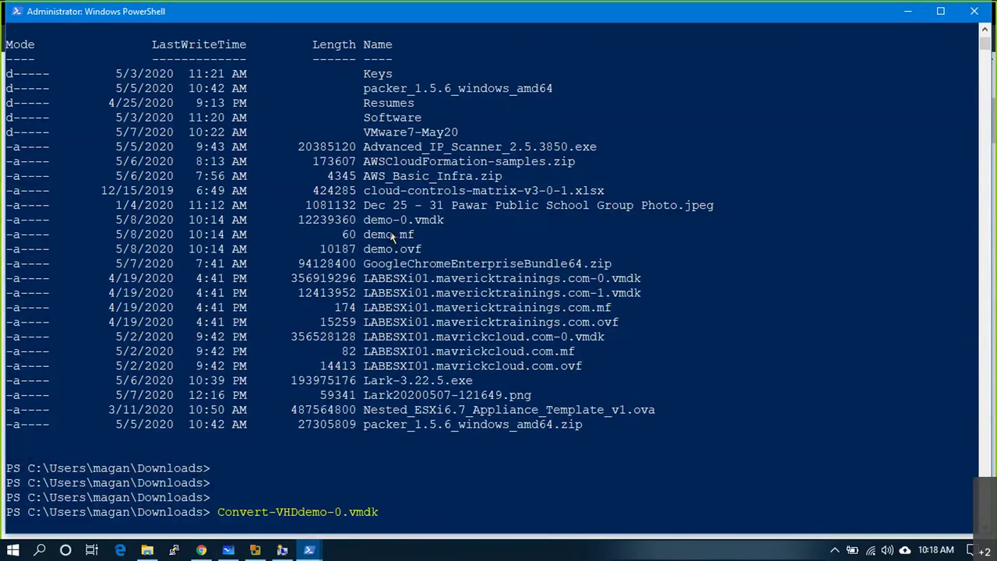
key(Left)
key(Left)
key(Left)
key(Left)
key(Left)
key(Left)
key(End)
- Examine the Convert-VHD examples and the Prepare a Windows VHD article in Chrome for disk conversion and Windows configuration commands
key(alt+Tab)
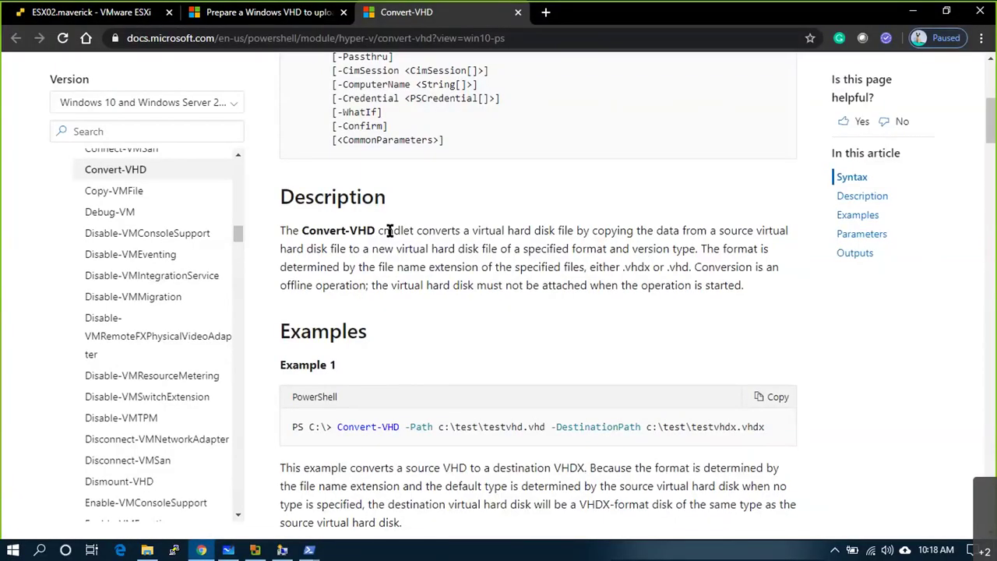
scroll(490, 315, down, 1)
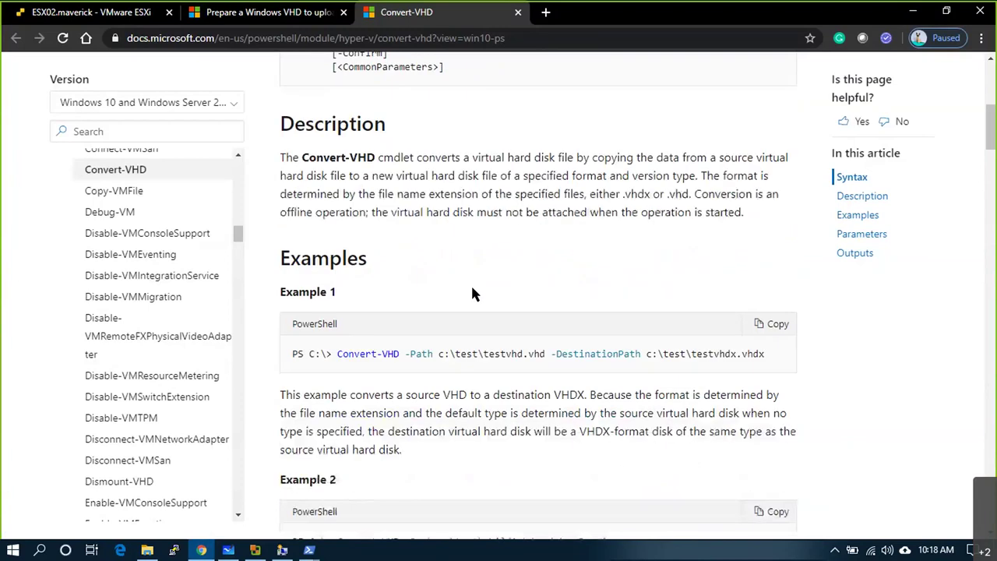
click(253, 13)
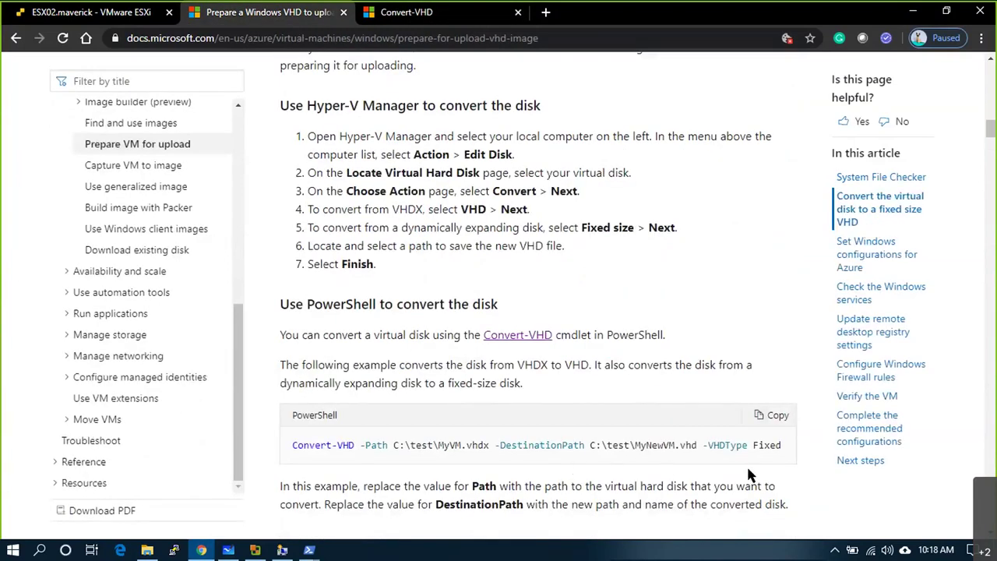
scroll(748, 469, down, 2)
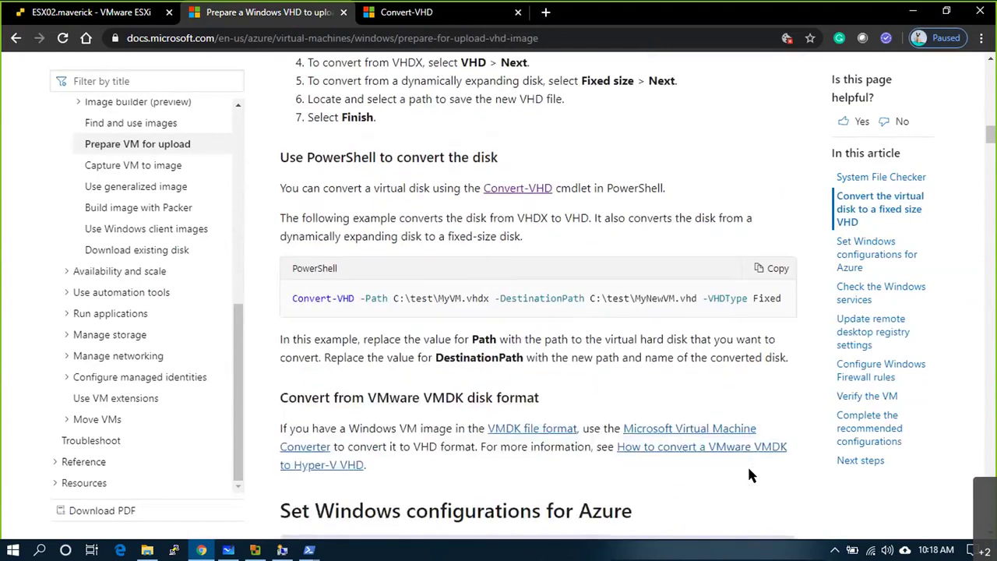
scroll(749, 469, down, 5)
scroll(750, 469, down, 4)
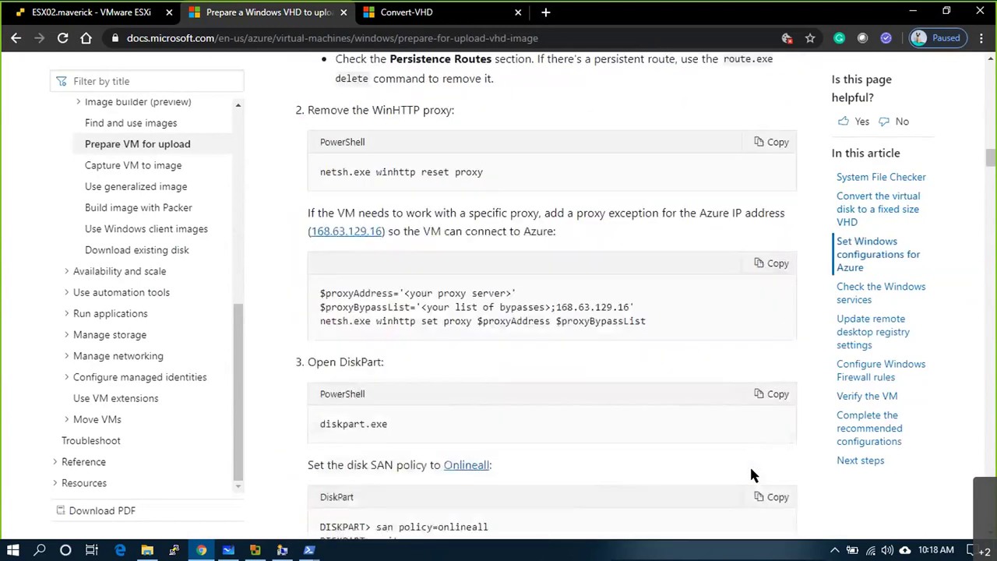
scroll(752, 474, down, 2)
scroll(624, 402, down, 3)
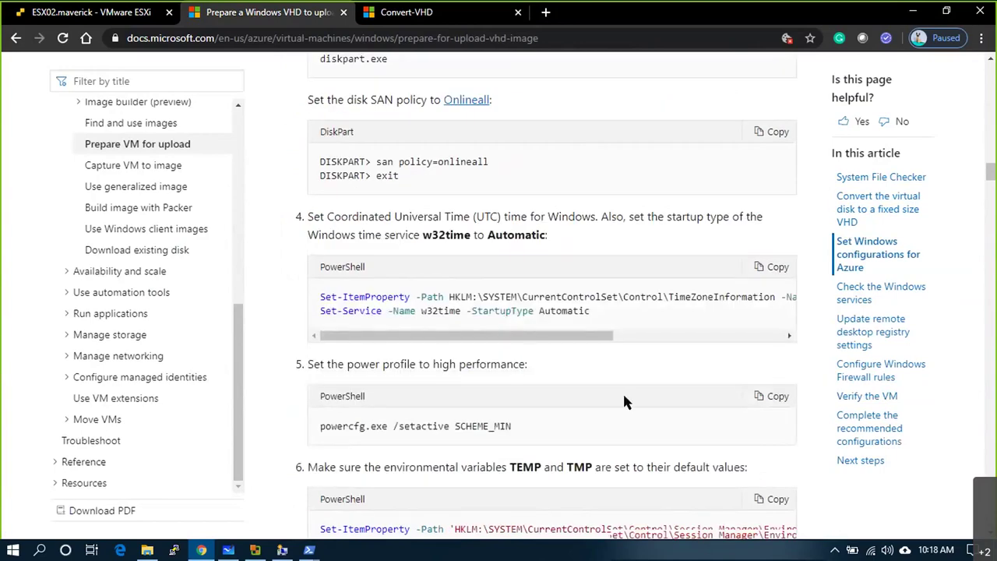
scroll(579, 359, down, 1)
scroll(592, 427, down, 1)
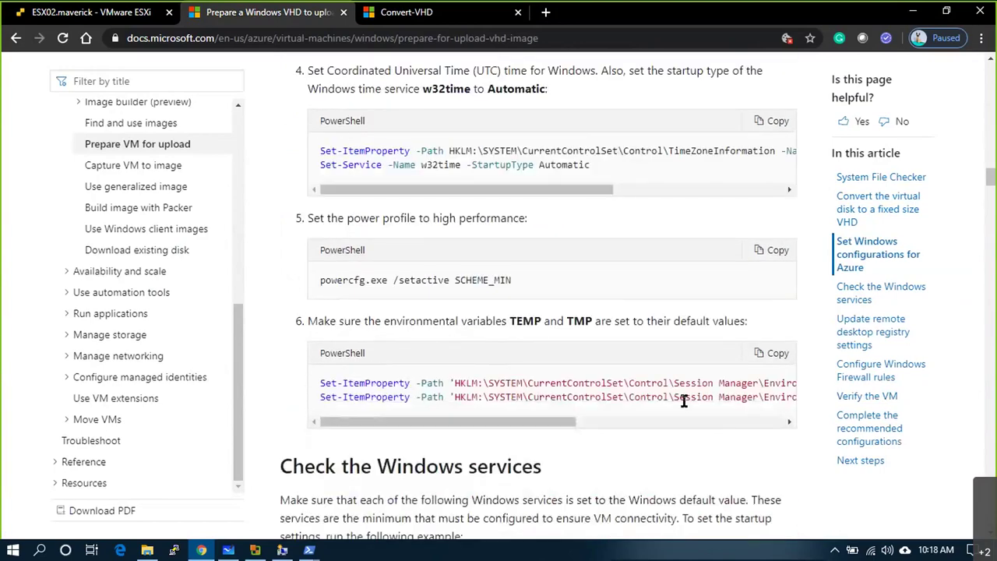
- Return to PowerShell, add demo-0.vhd as the destination and try to run Convert-VHD demo-0.vmdk demo-0.vhd
key(alt+Tab)
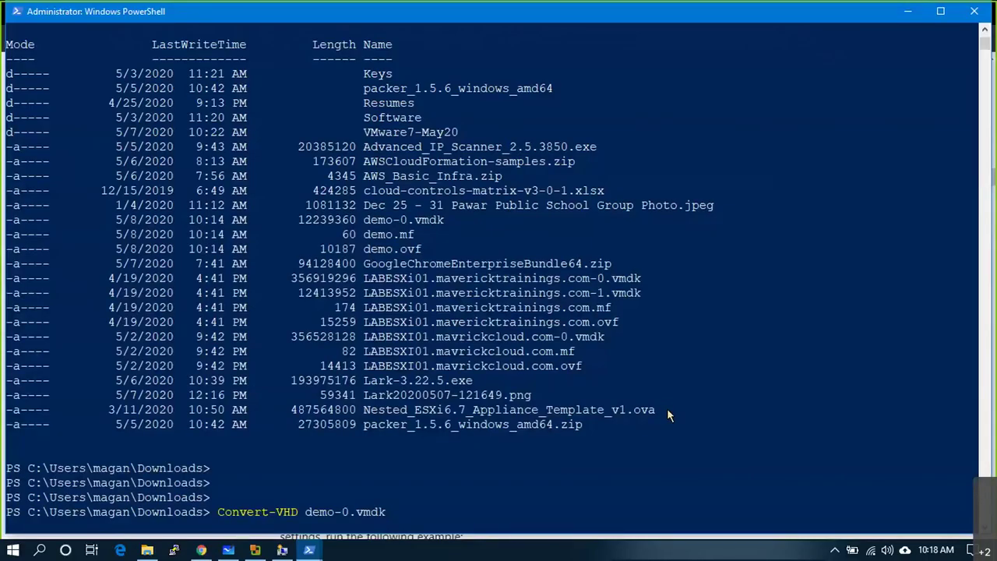
text(demo-0.vmdk)
key(BackSpace)
key(BackSpace)
key(BackSpace)
text(hd)
key(Return)
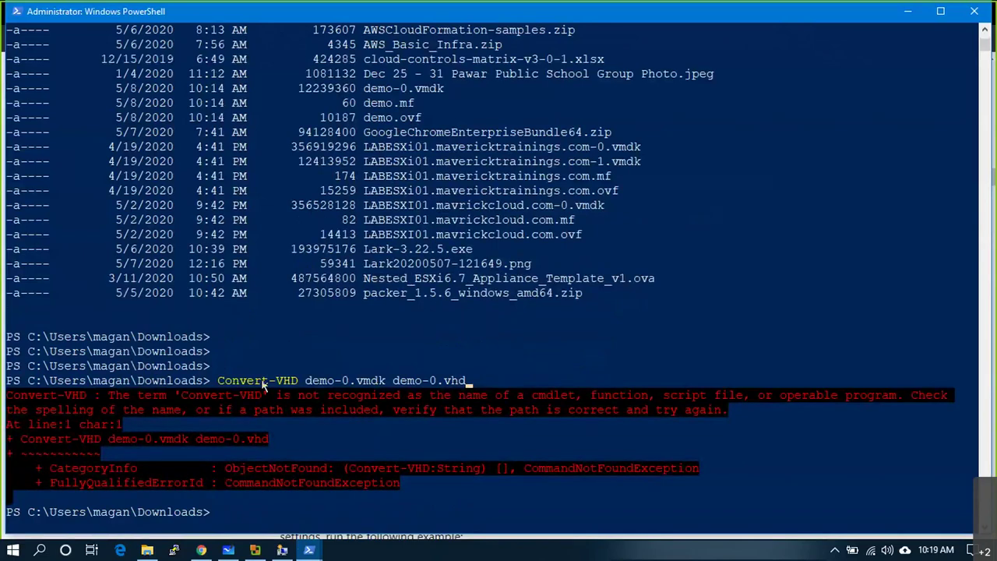
- Switch to Chrome and examine the Convert-VHD documentation page for its examples, syntax, module and supported versions
key(alt+Tab)
scroll(391, 273, up, 6)
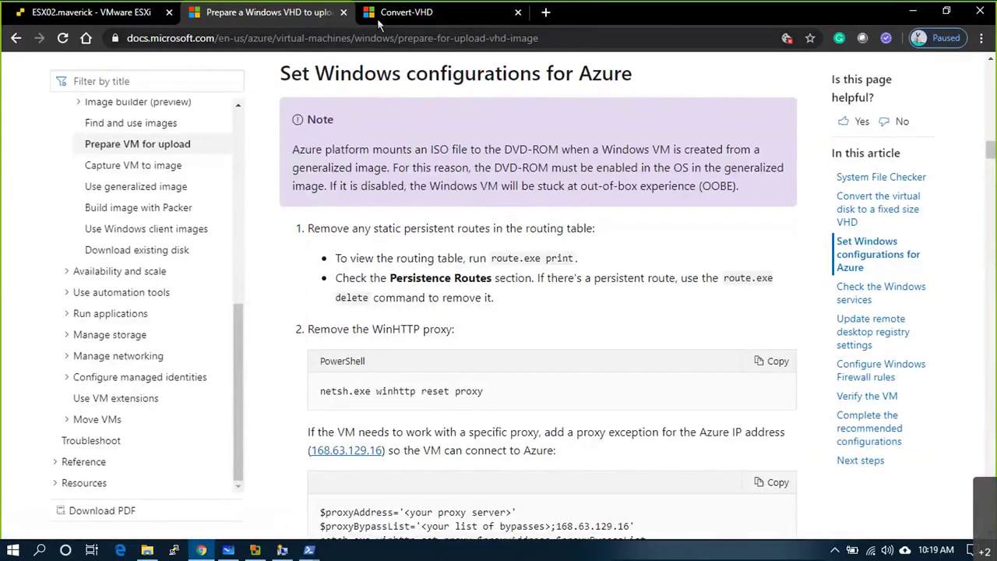
click(381, 12)
scroll(503, 319, down, 1)
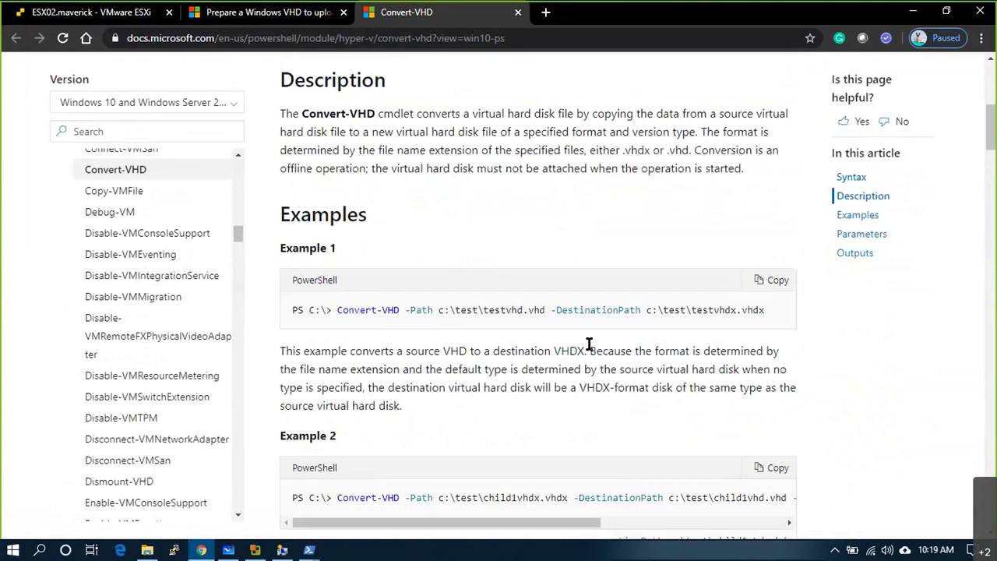
scroll(589, 344, down, 4)
scroll(592, 348, up, 10)
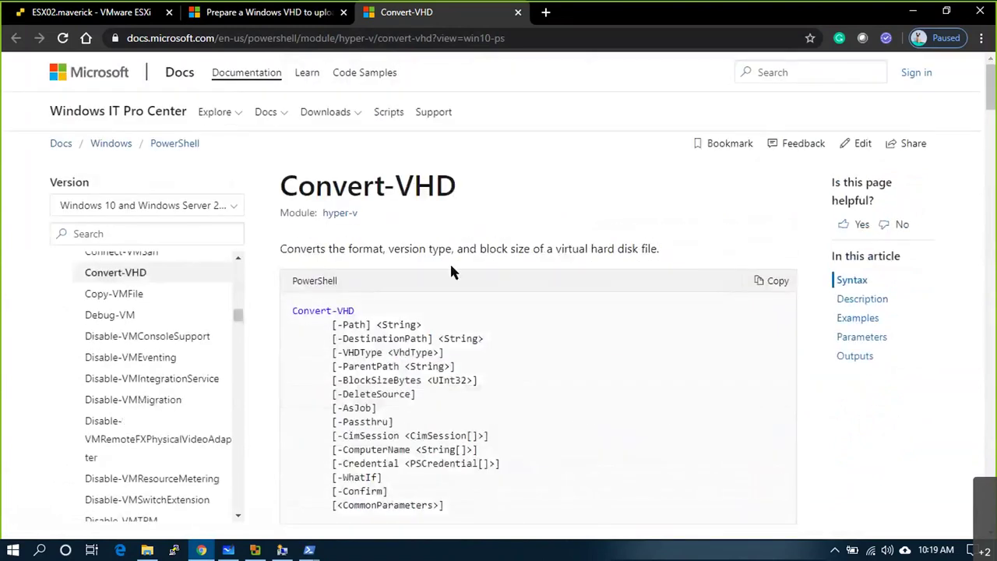
scroll(190, 290, up, 1)
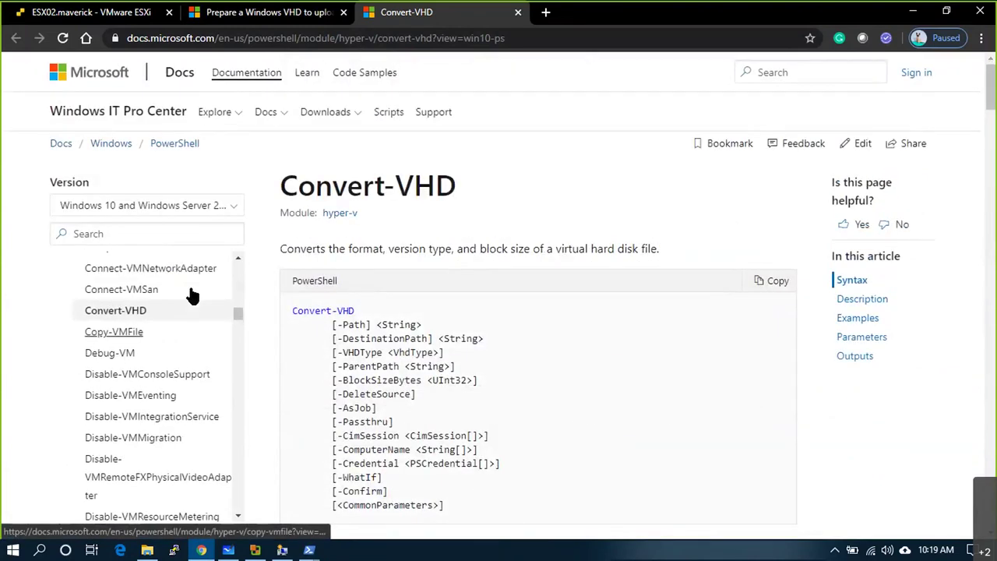
scroll(191, 290, up, 1)
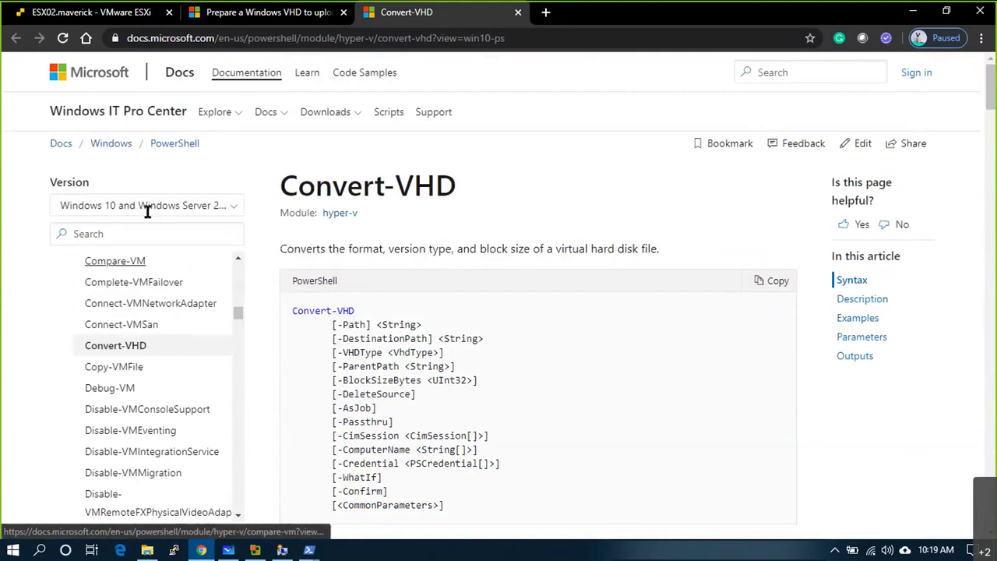
- Search the web for "how to get convert-vhd cmdlet", accepting the suggested spelling correction of the query
click(331, 43)
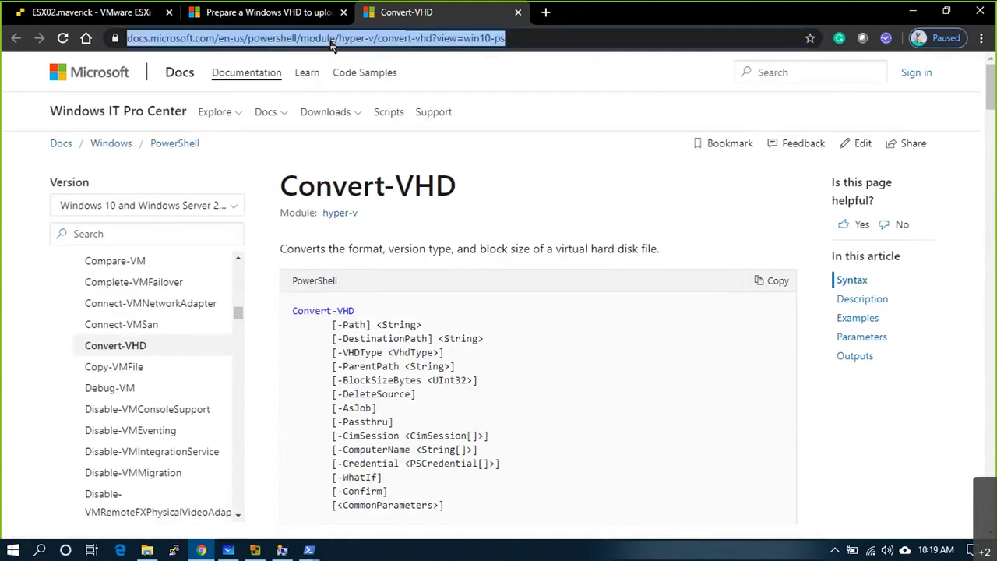
text(how o)
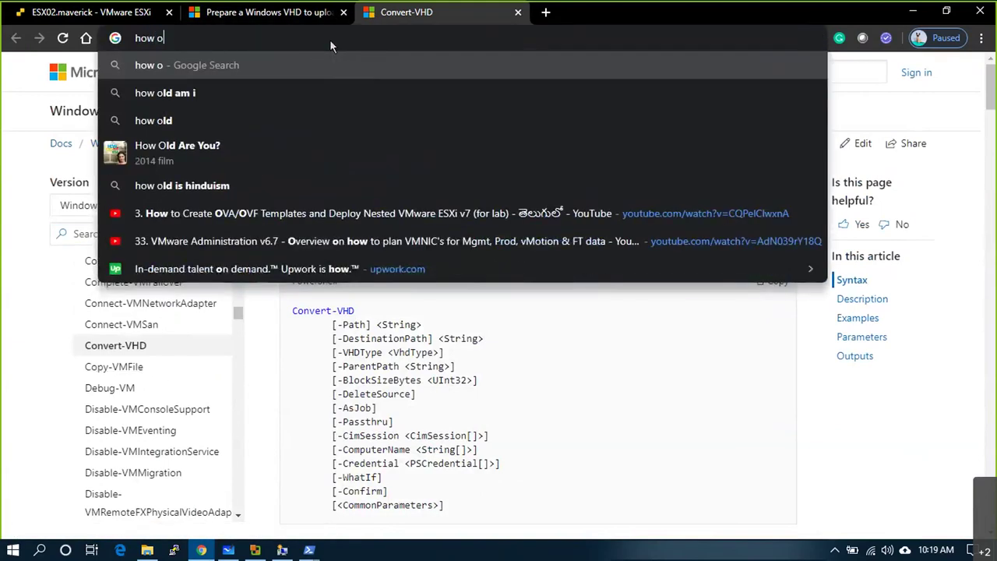
key(BackSpace)
text(to get )
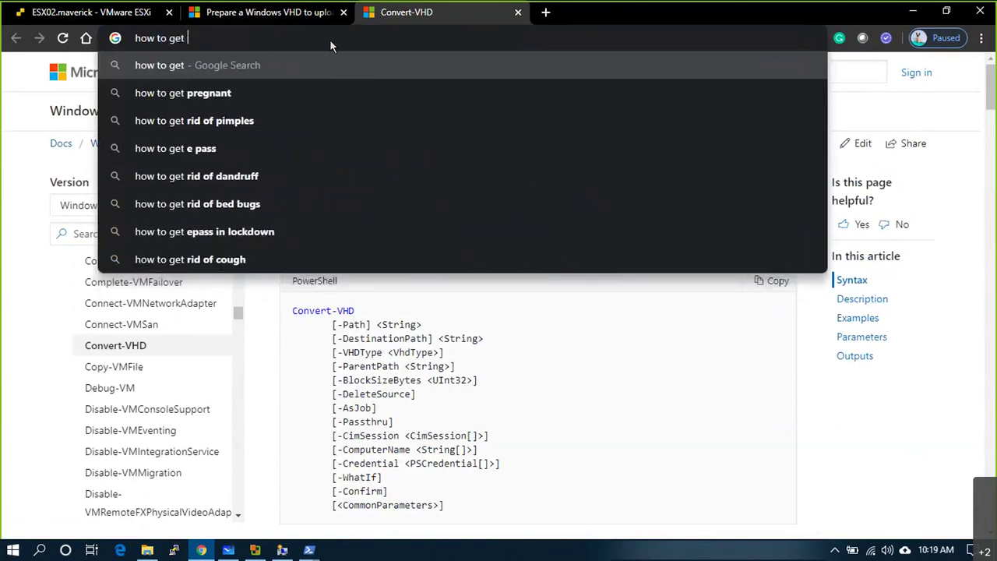
text(cover e)
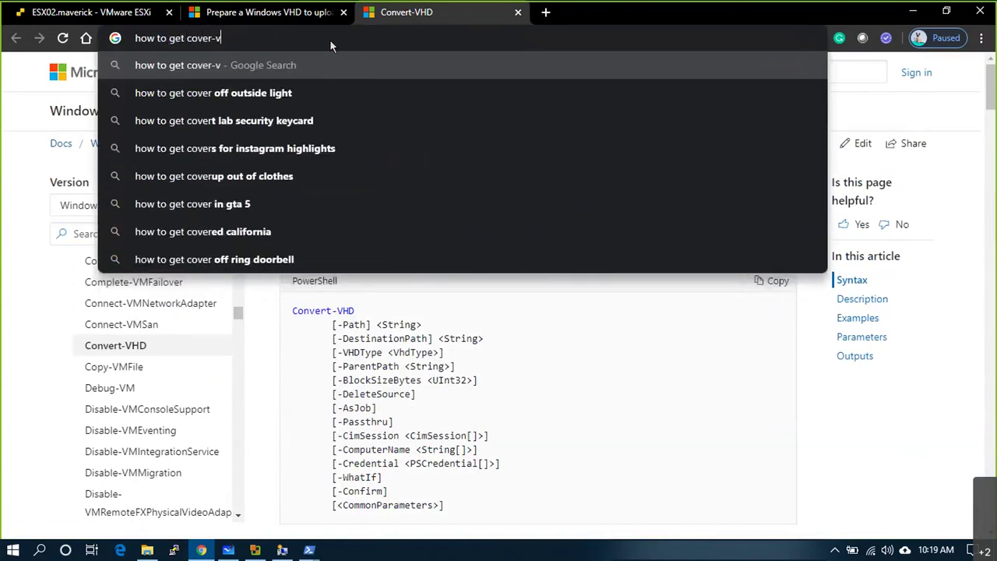
key(BackSpace)
key(BackSpace)
text(t0)
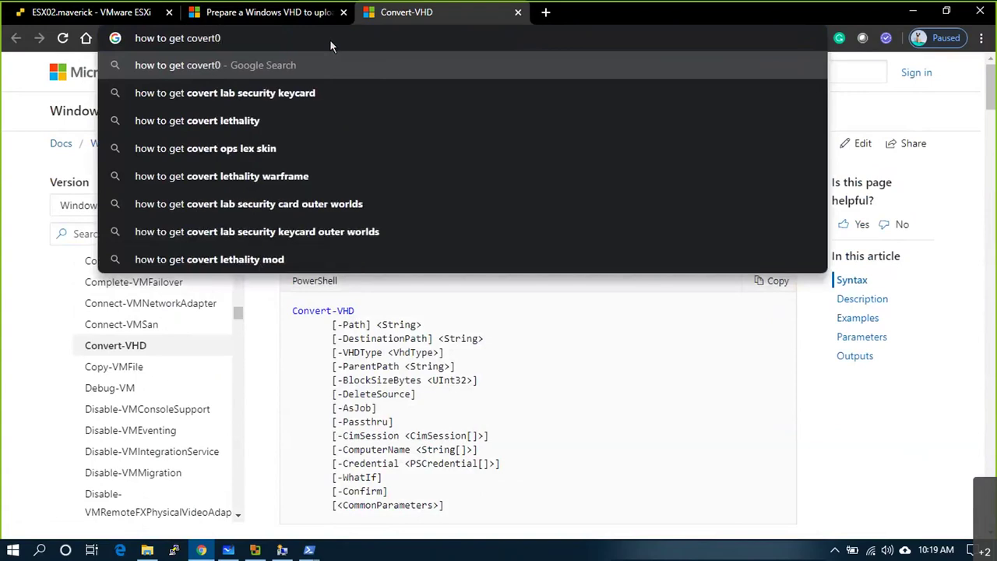
key(BackSpace)
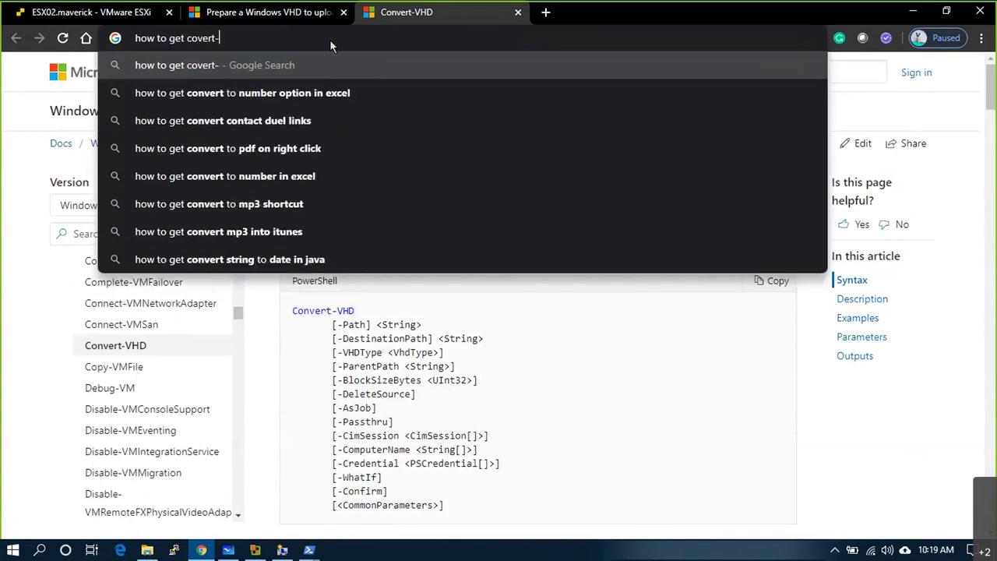
text(-vhd comp)
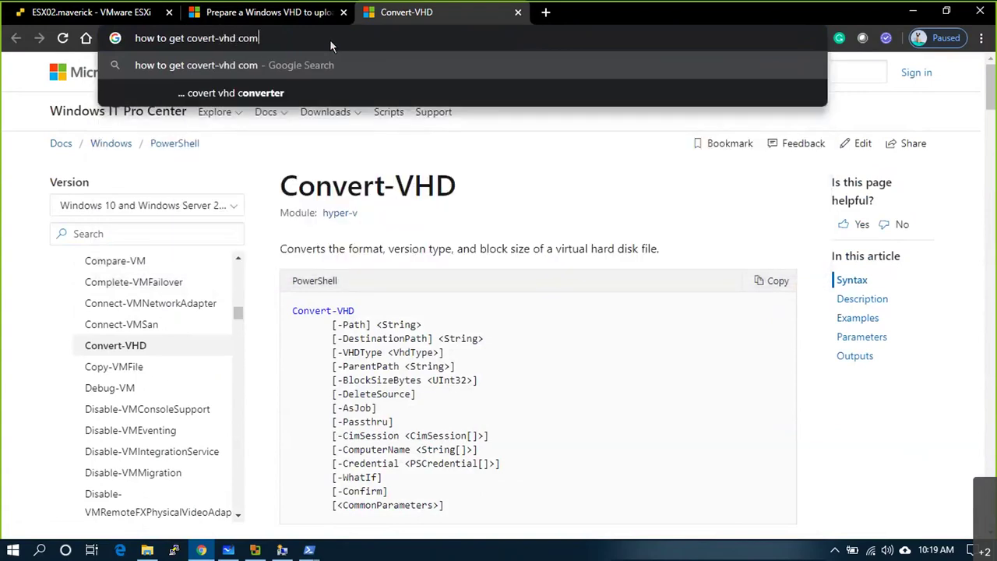
key(BackSpace)
text(let)
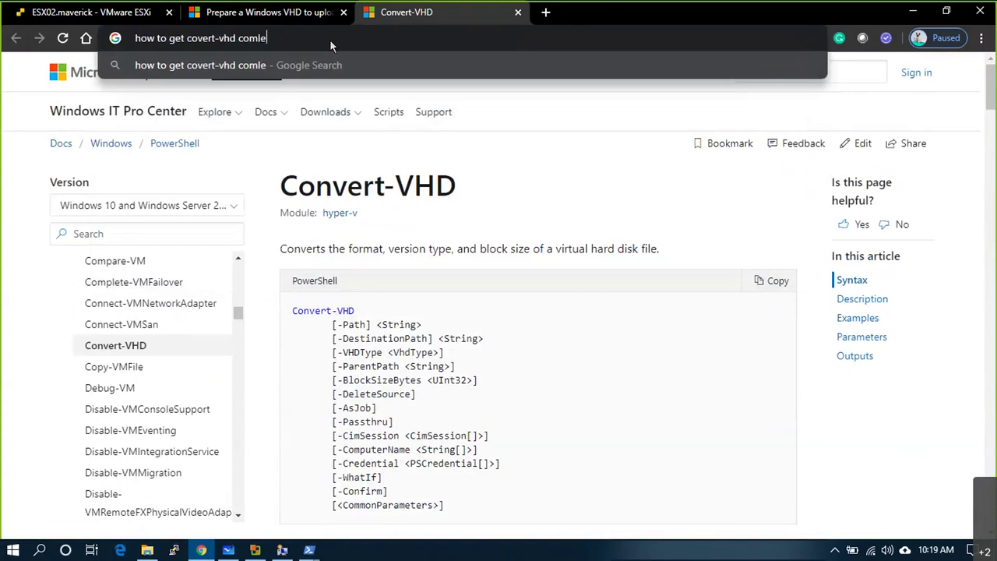
key(Return)
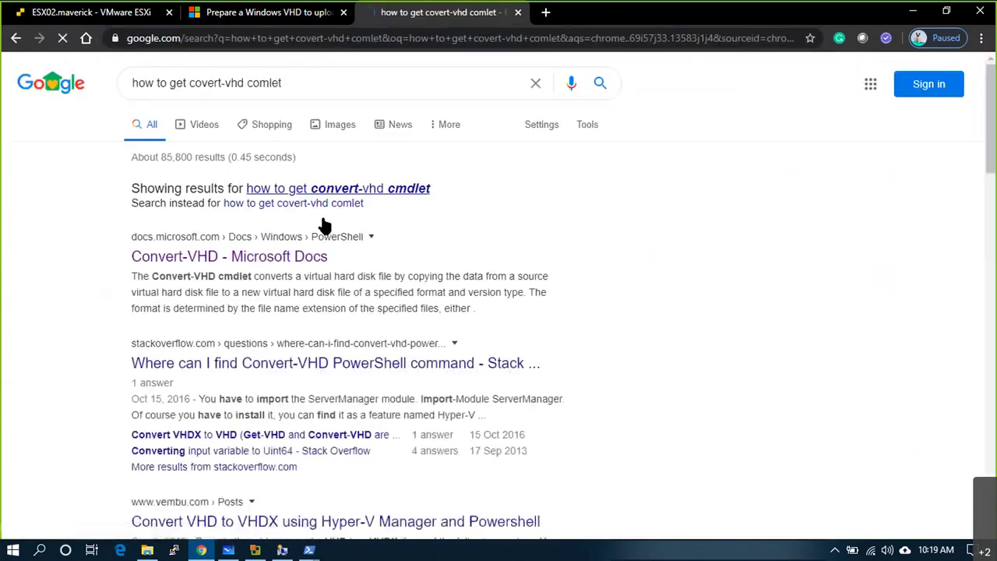
click(343, 189)
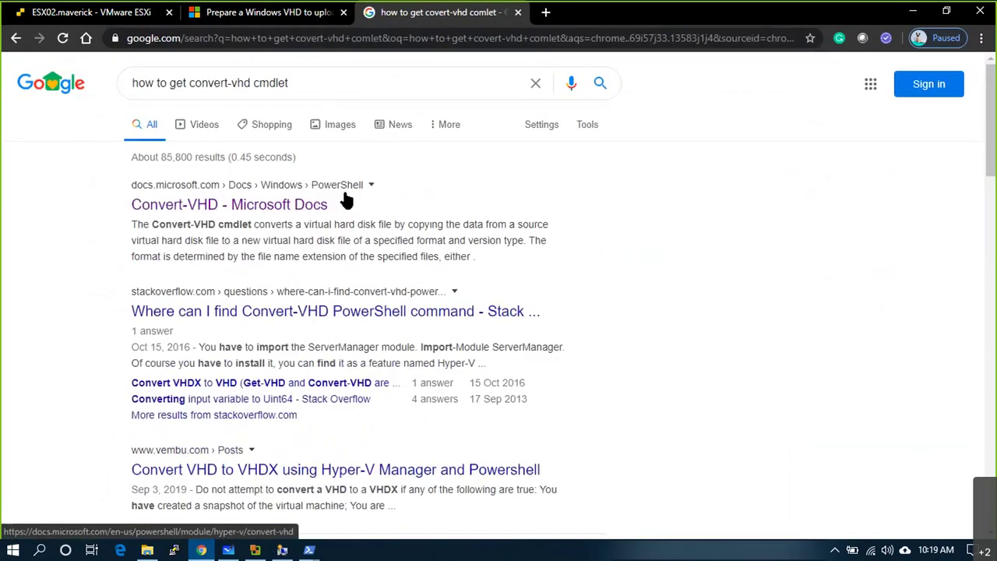
- Open the Microsoft Docs and Stack Overflow results in separate tabs and examine the examples on the Convert-VHD documentation page
middle_click(310, 216)
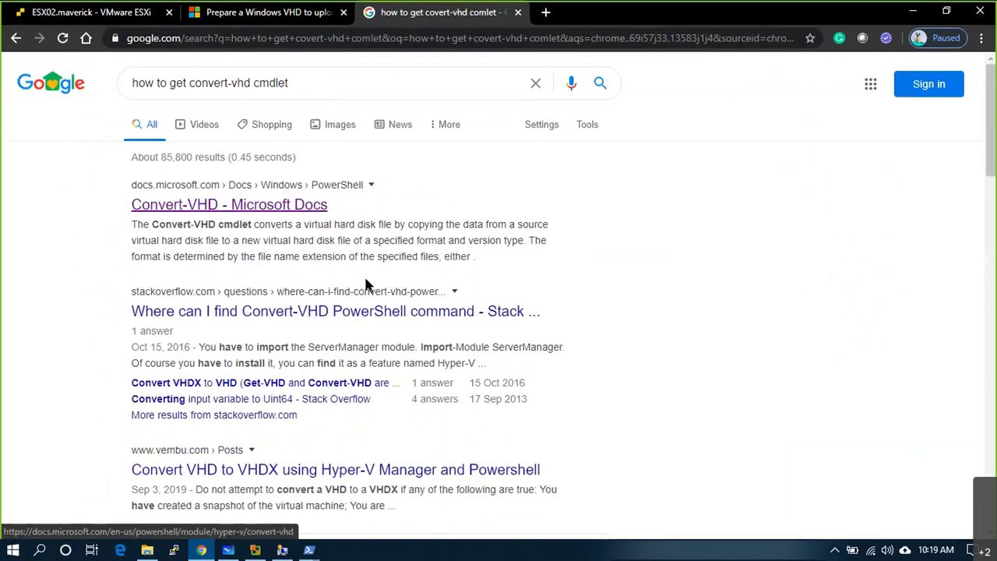
middle_click(429, 310)
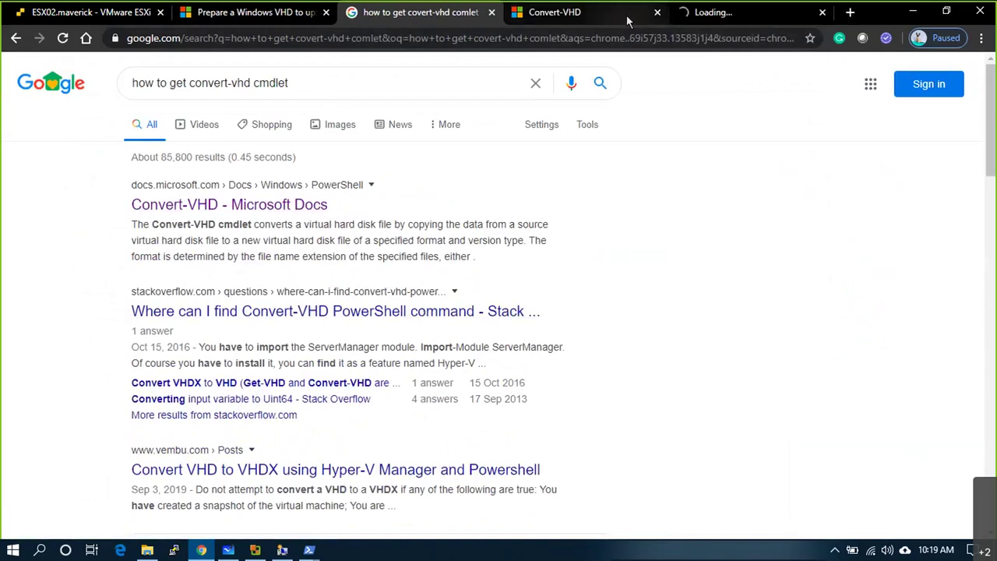
click(628, 21)
scroll(586, 308, down, 1)
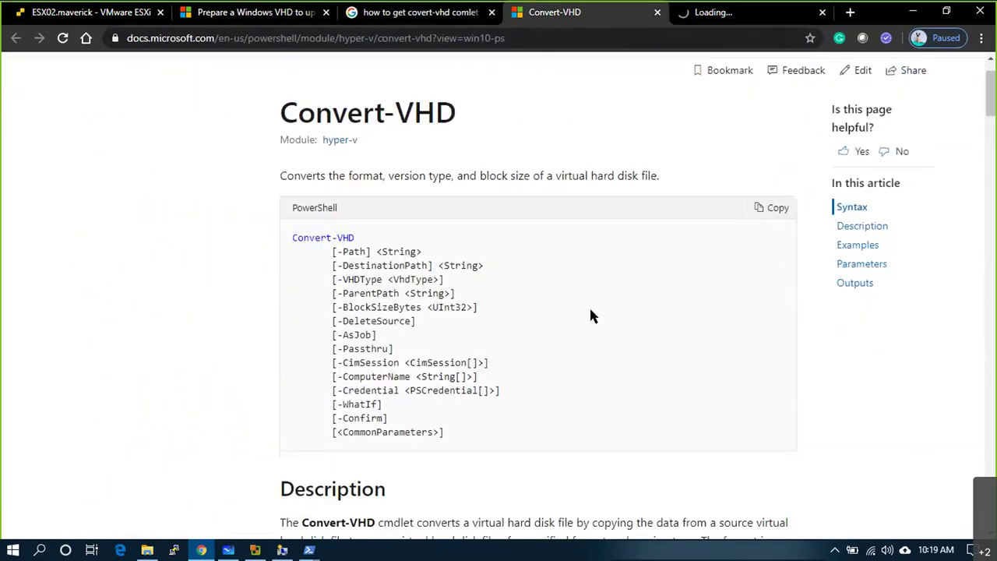
scroll(588, 305, down, 3)
scroll(589, 305, down, 6)
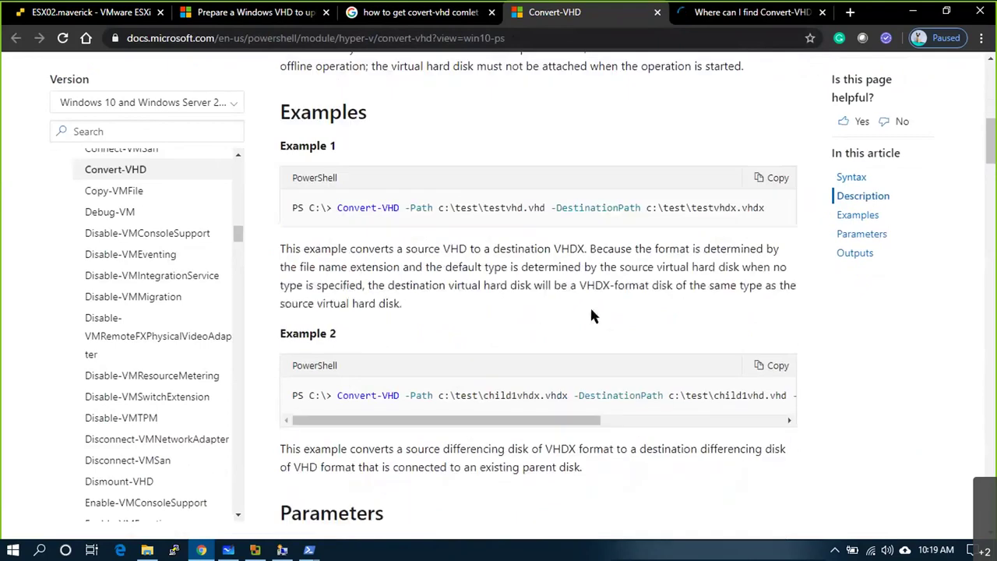
- Examine the Stack Overflow answer on where to find Convert-VHD for the required module and its install command
click(727, 11)
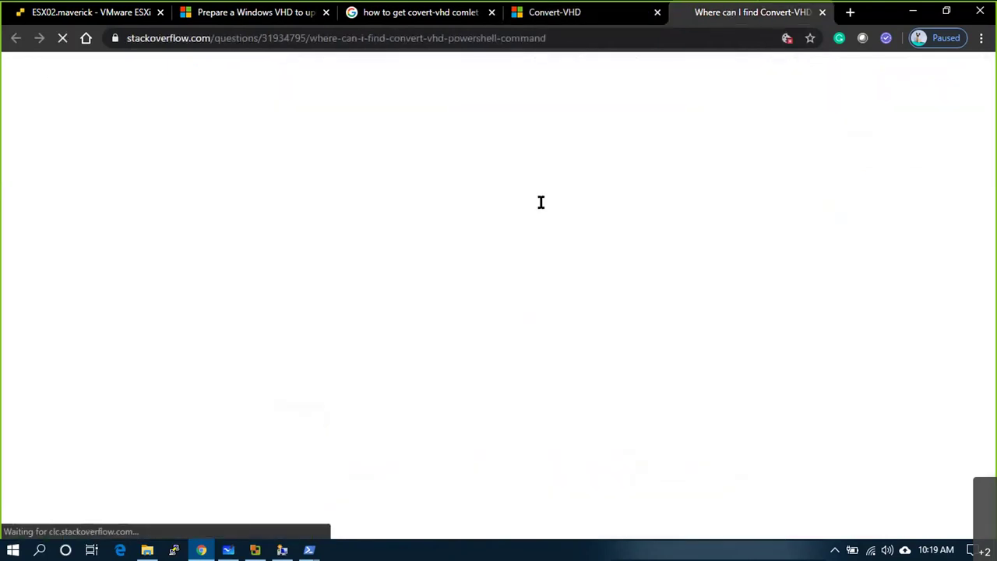
scroll(530, 199, down, 5)
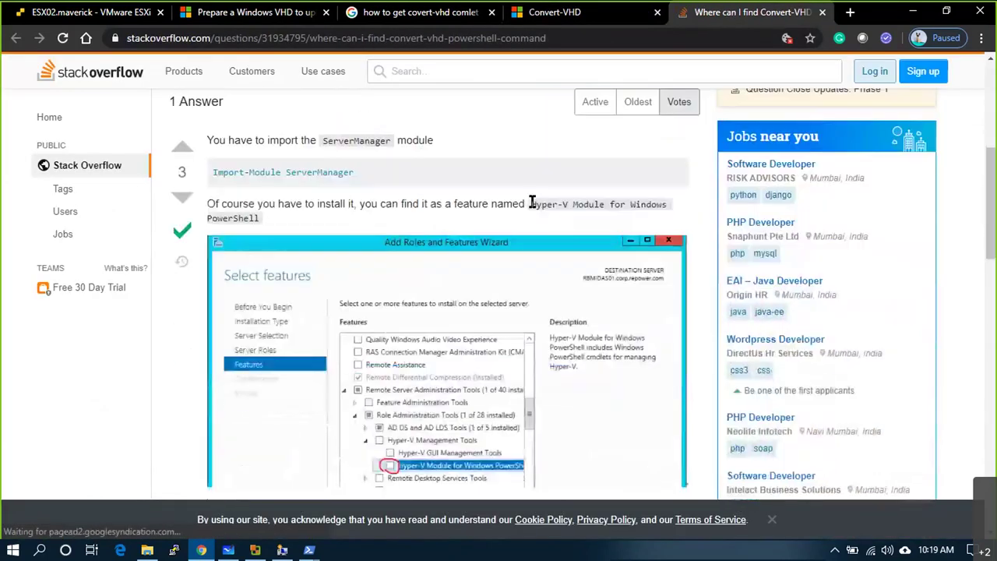
scroll(530, 202, down, 1)
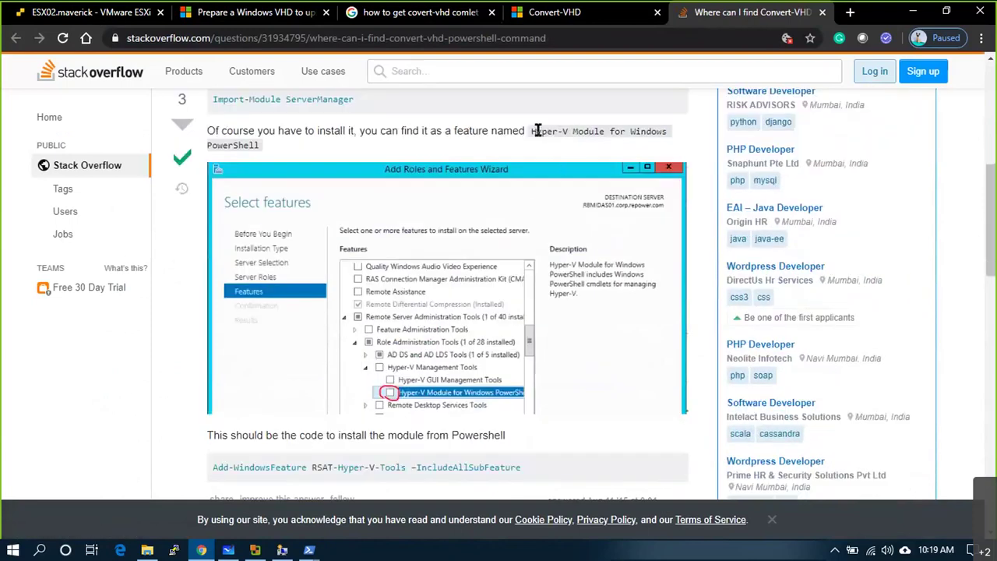
scroll(581, 221, down, 2)
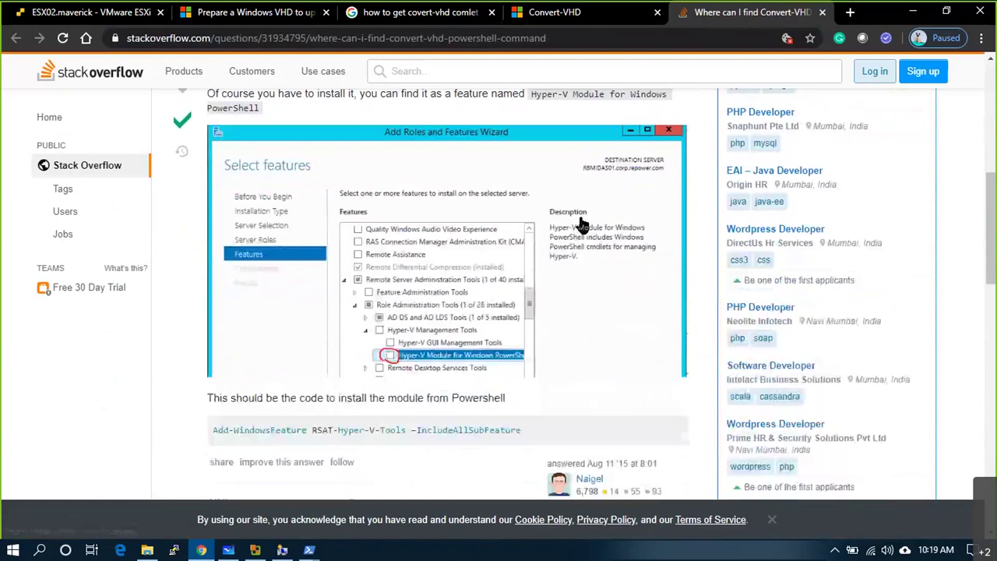
scroll(581, 225, down, 2)
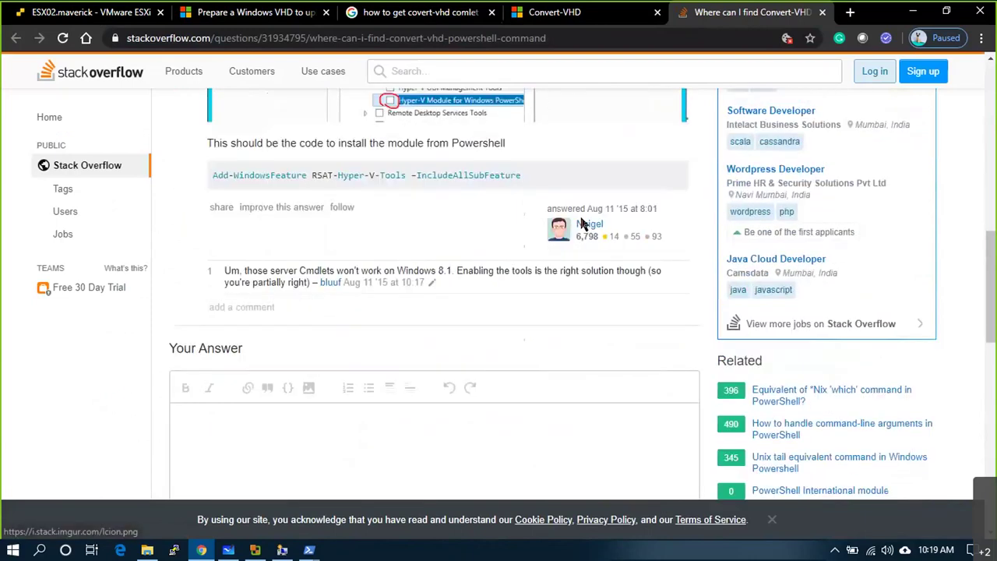
- Copy Import-Module ServerManager from the Stack Overflow answer and try to run it in PowerShell
scroll(583, 224, up, 6)
drag(350, 246, 211, 244)
key(ctrl+c)
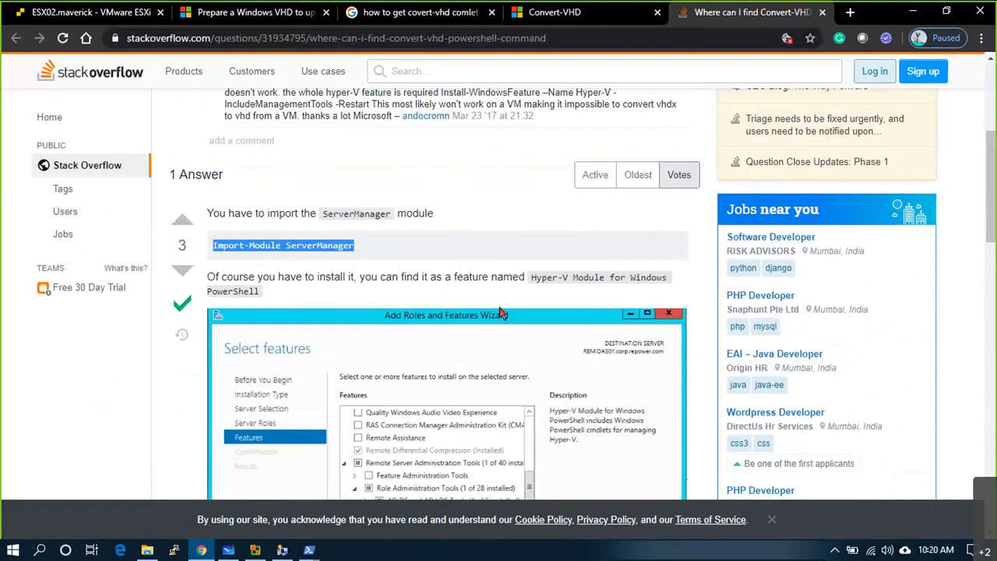
scroll(502, 297, up, 1)
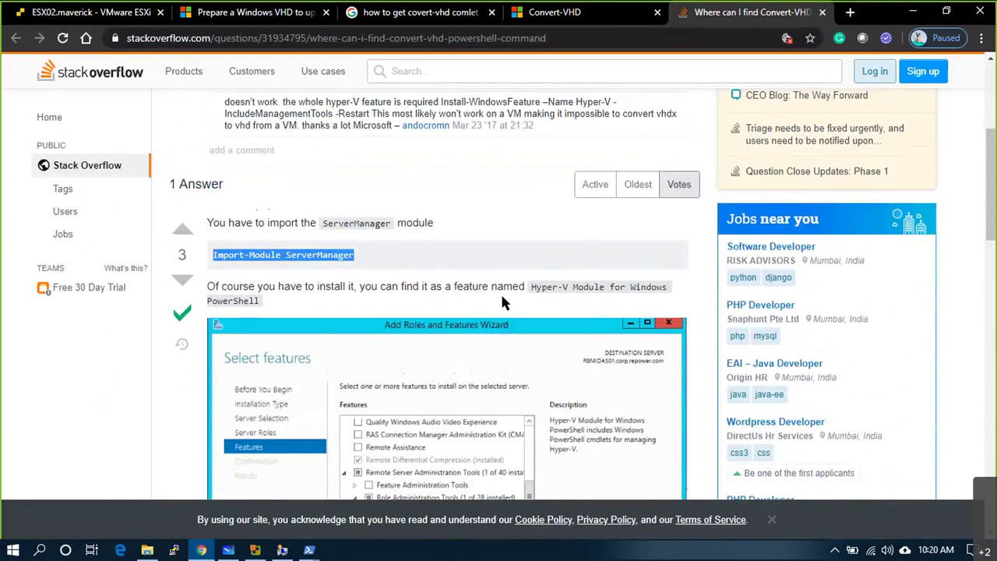
scroll(502, 303, up, 3)
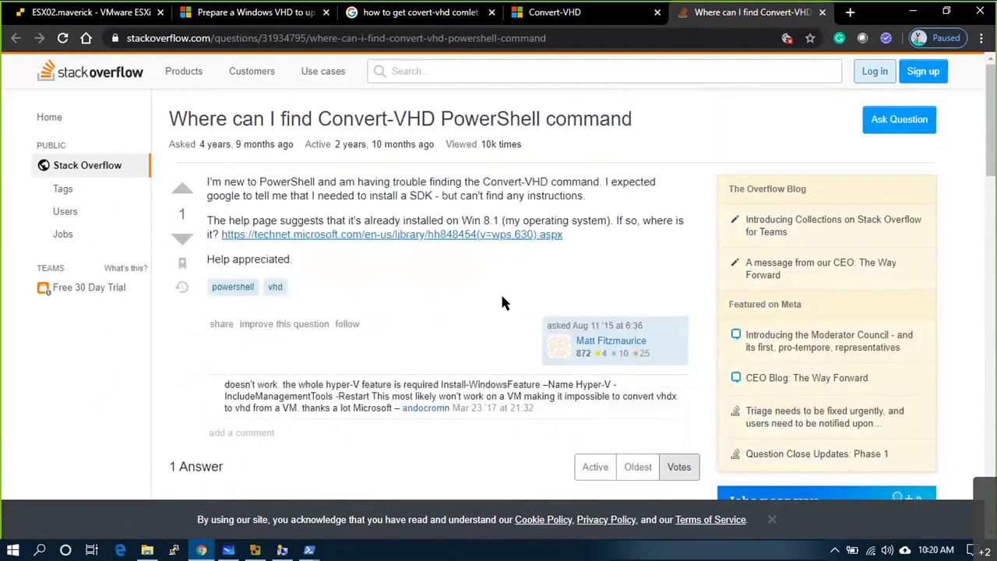
key(alt+Tab)
key(ctrl+v)
key(Return)
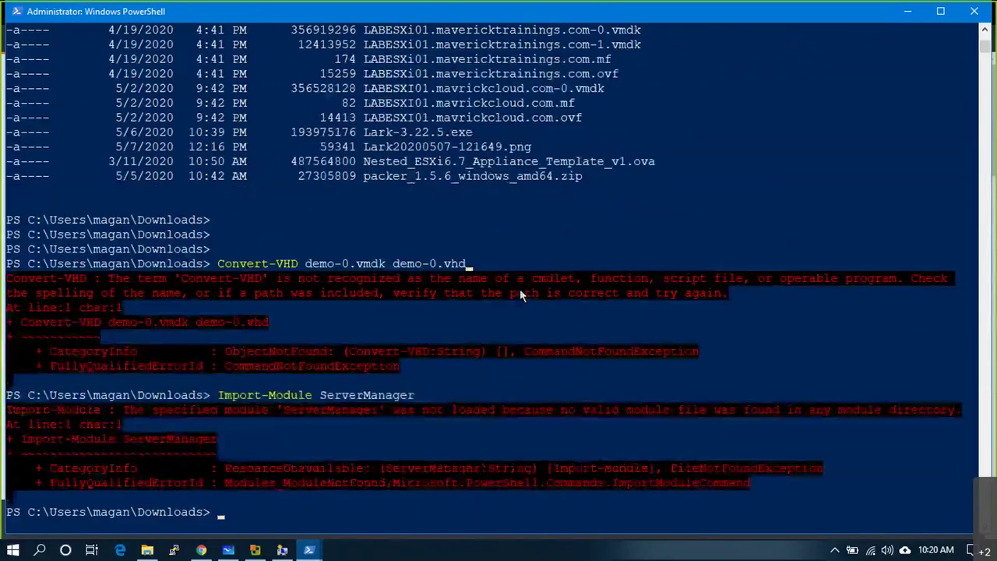
- Return to the Stack Overflow question in Chrome and open the TechNet help page it links to
key(alt+Tab)
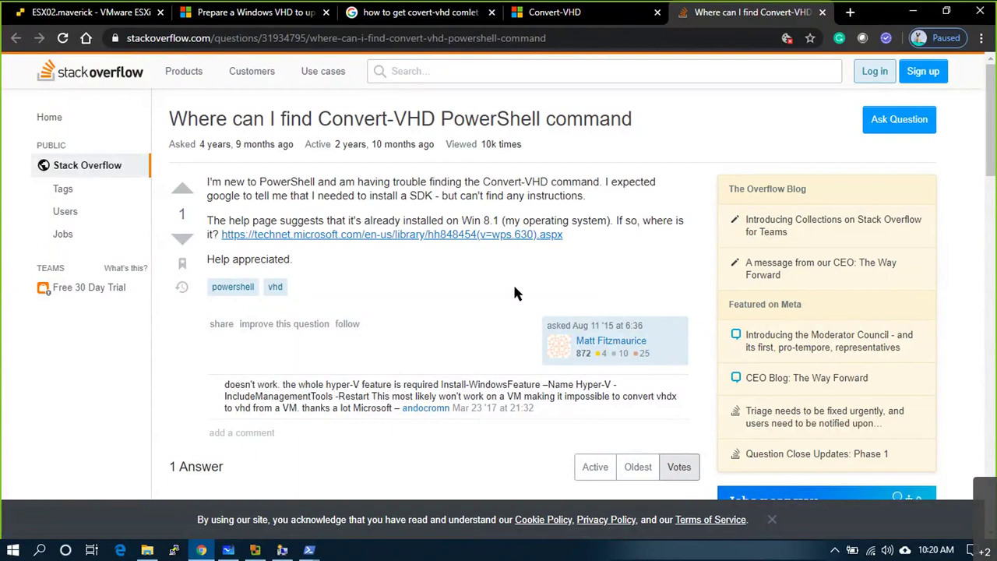
click(539, 236)
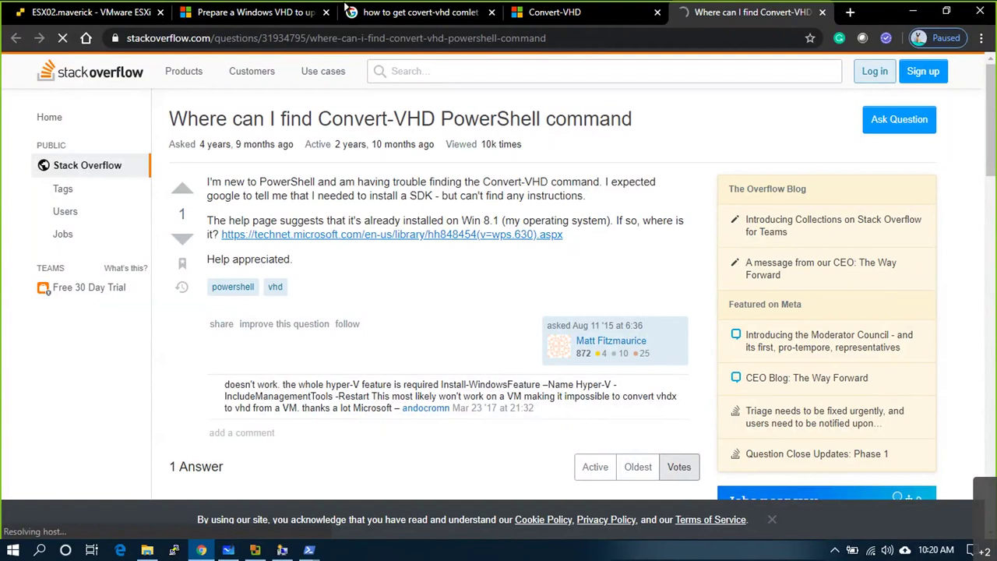
- Search the web for "how to convert vmdk to vhd" in the tab holding the Prepare a Windows VHD article
click(257, 12)
scroll(222, 54, up, 6)
click(236, 39)
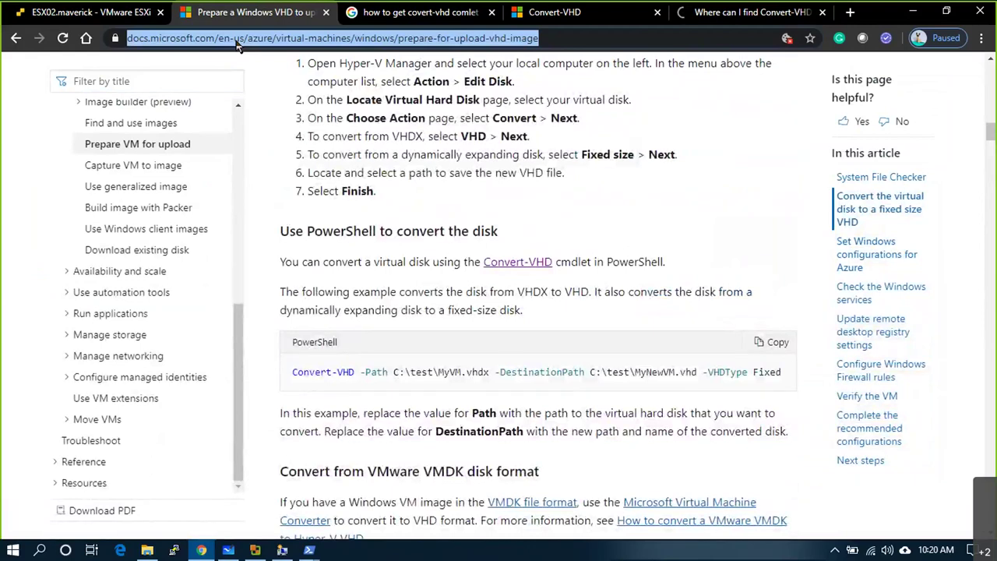
text(how to )
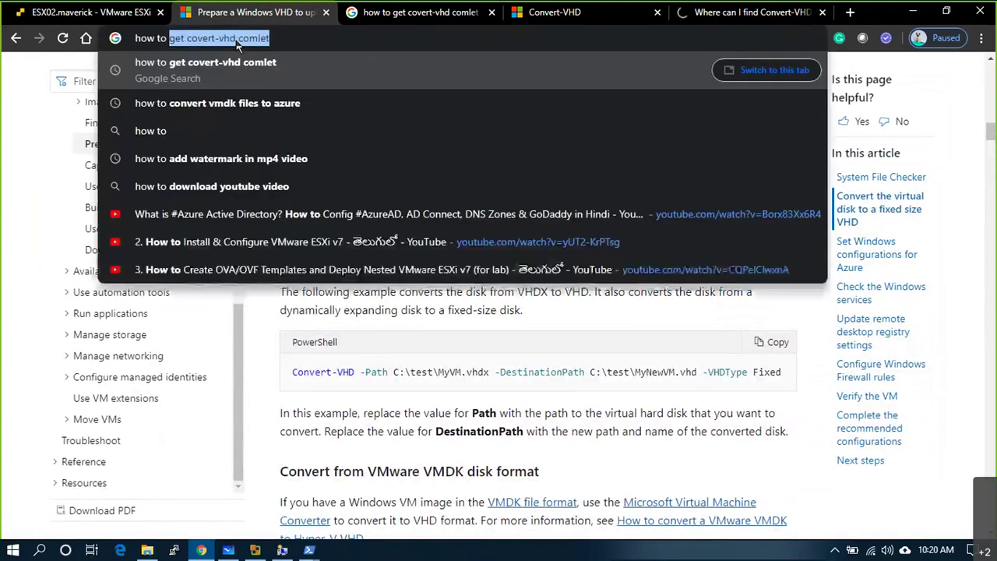
text(convert vmdk to vh)
key(BackSpace)
text(vhd)
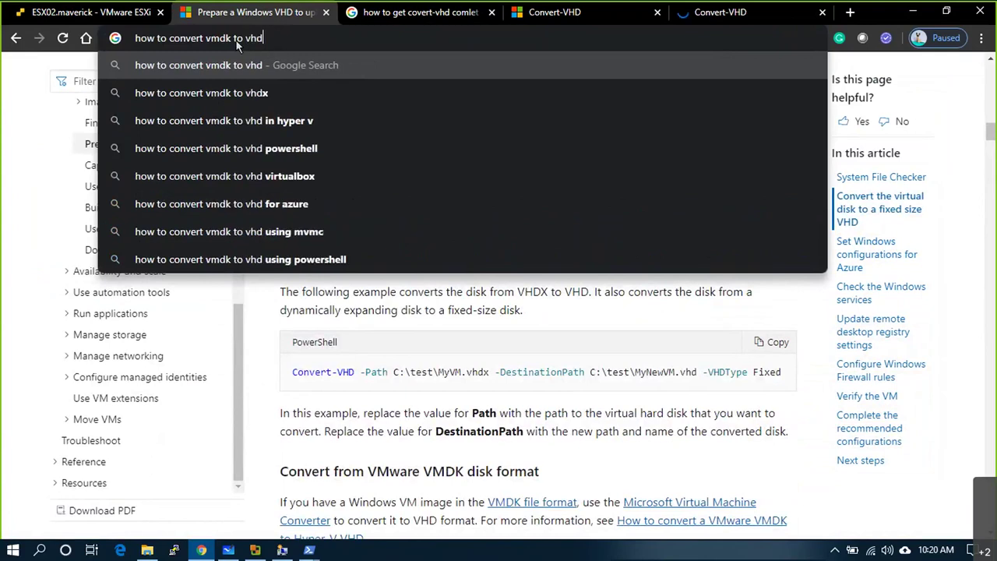
key(Return)
- Open the LazyAdmin article "Convert a VMDK to VHD disk" from the search results in a new tab
scroll(440, 172, down, 3)
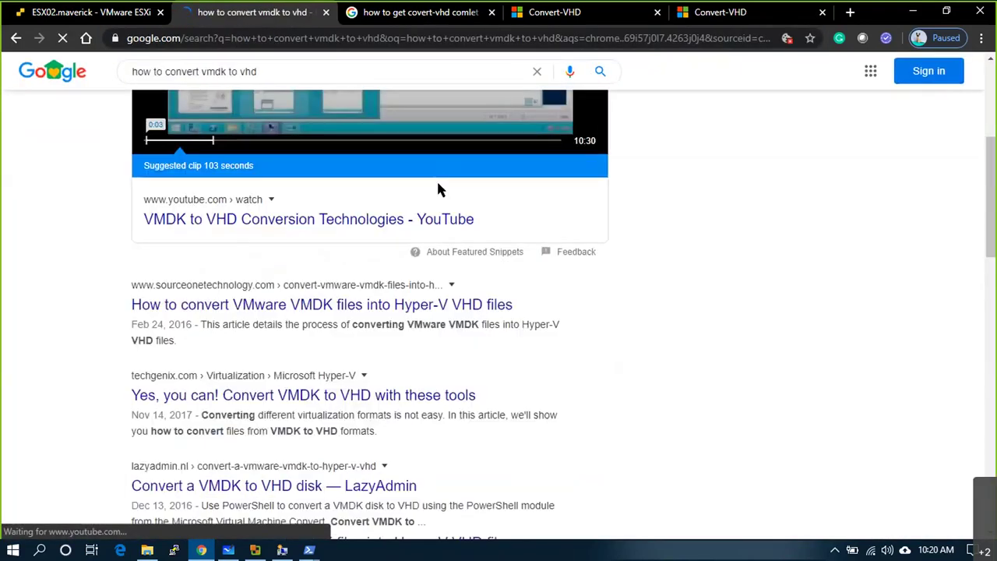
scroll(452, 343, down, 2)
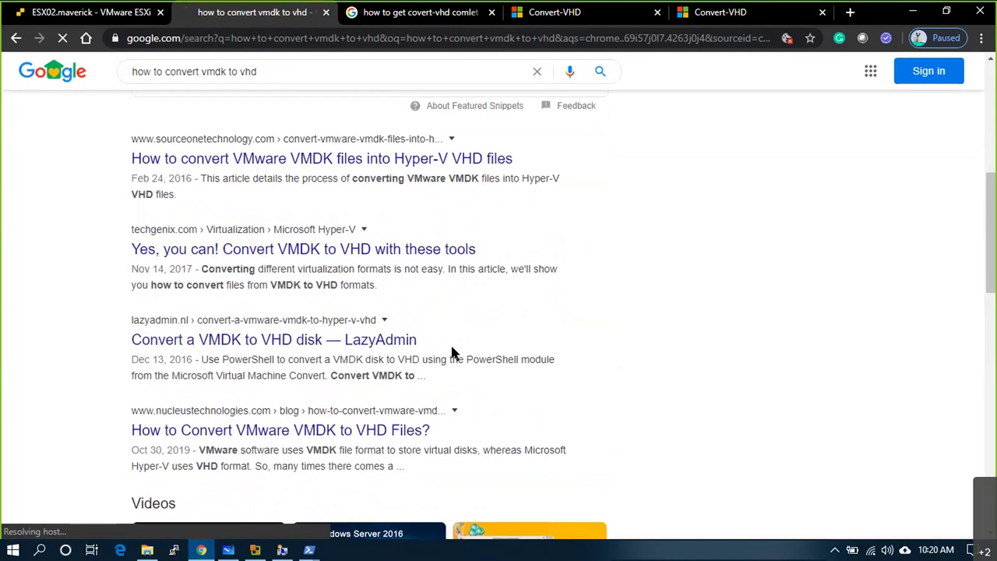
middle_click(360, 345)
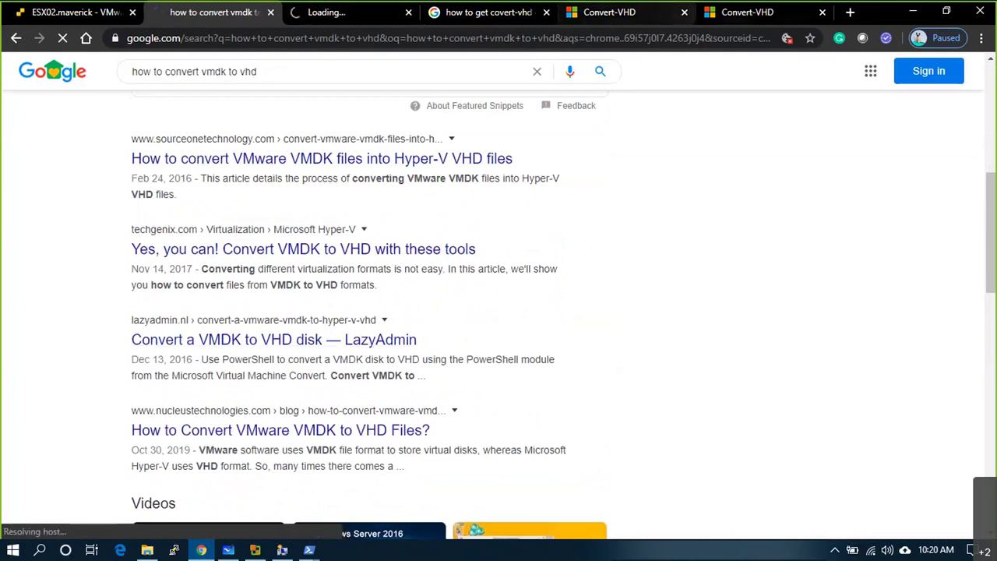
click(611, 12)
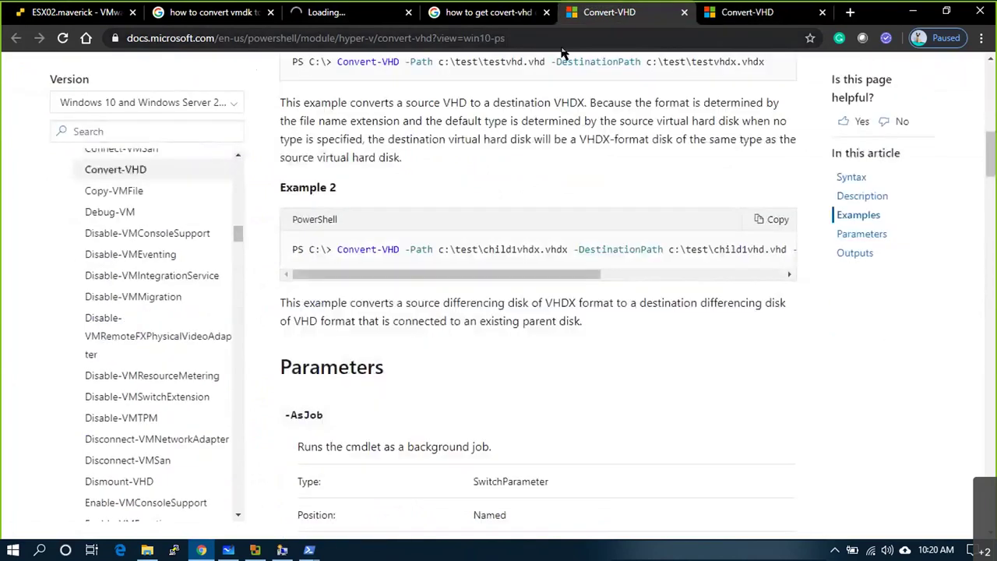
click(66, 11)
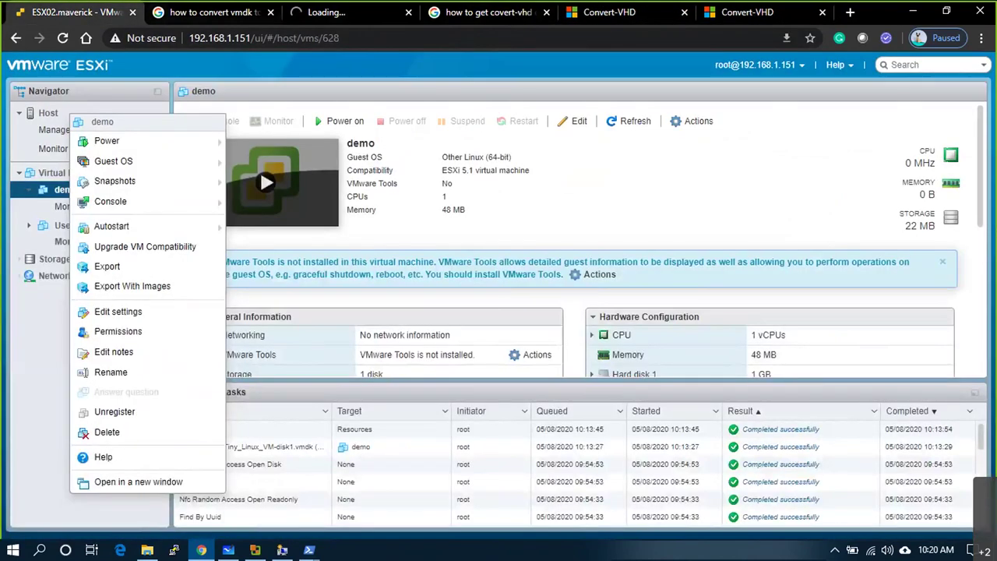
click(335, 11)
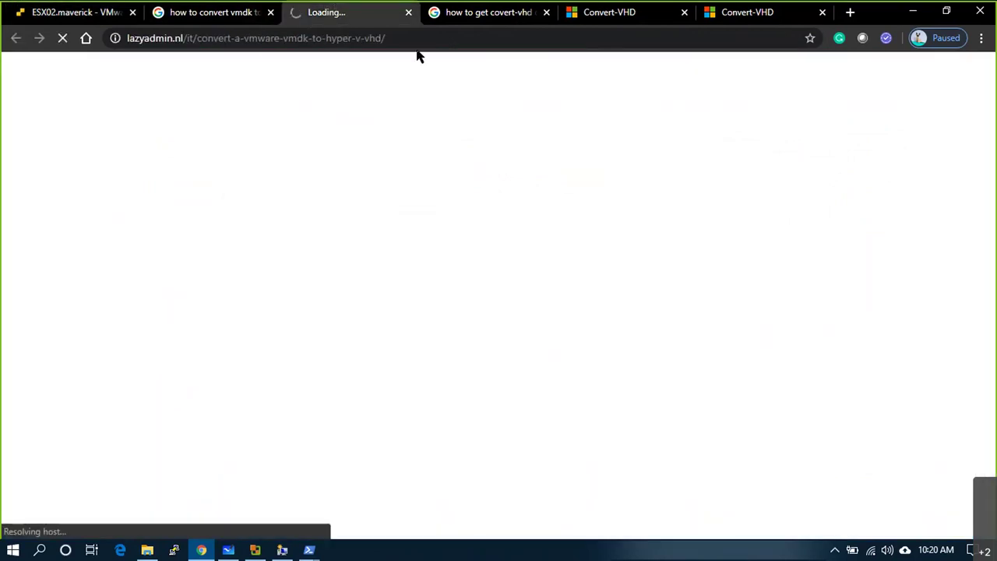
click(214, 12)
scroll(363, 419, down, 2)
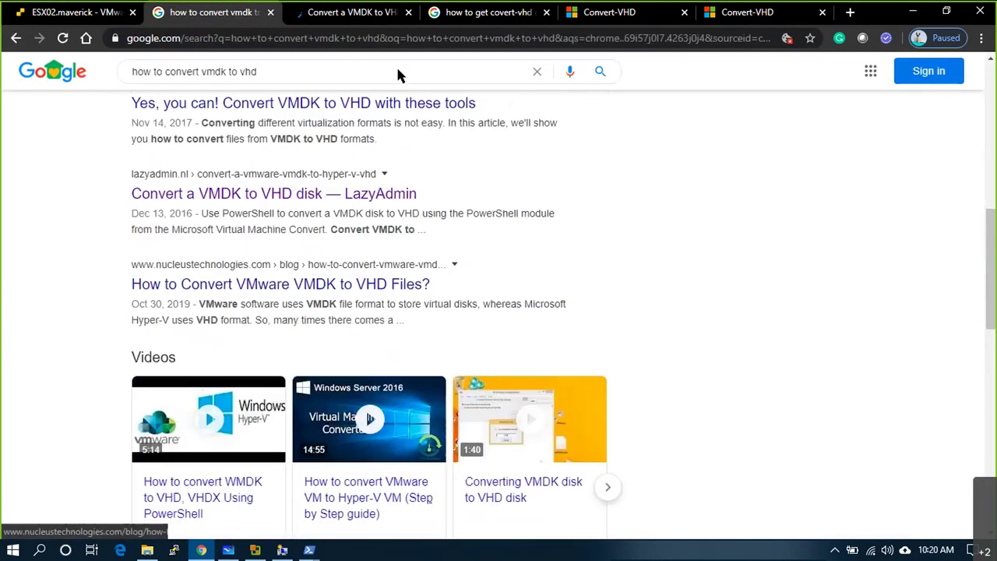
- Read the LazyAdmin article's steps on installing the converter, importing the PowerShell module and converting VMDK to VHD
click(351, 11)
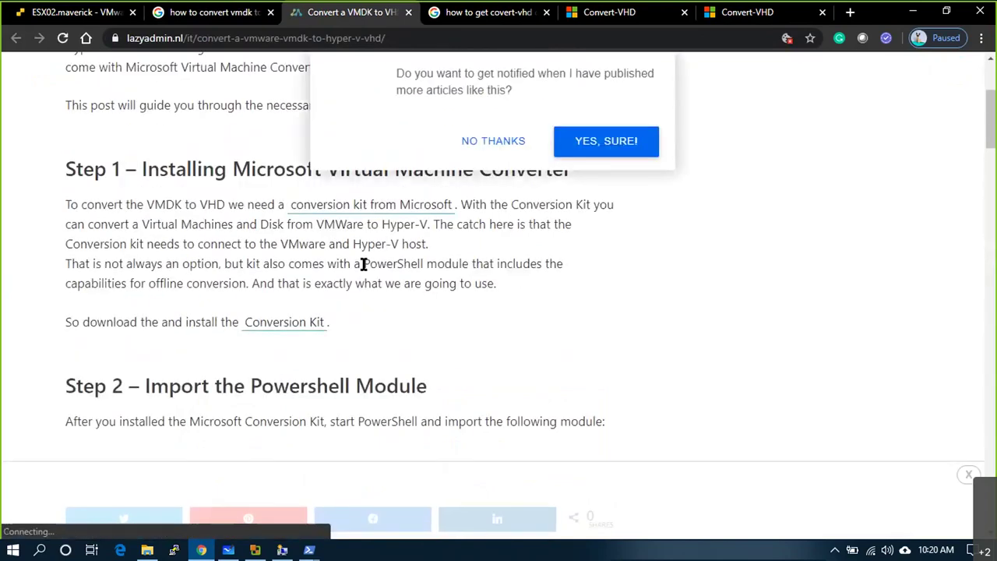
scroll(365, 265, down, 3)
scroll(242, 251, down, 4)
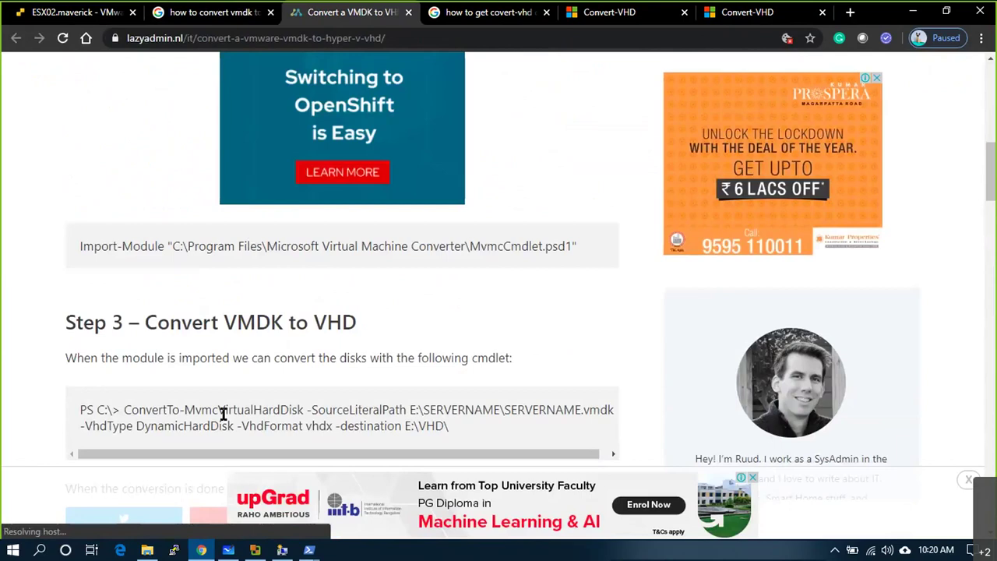
scroll(352, 407, up, 3)
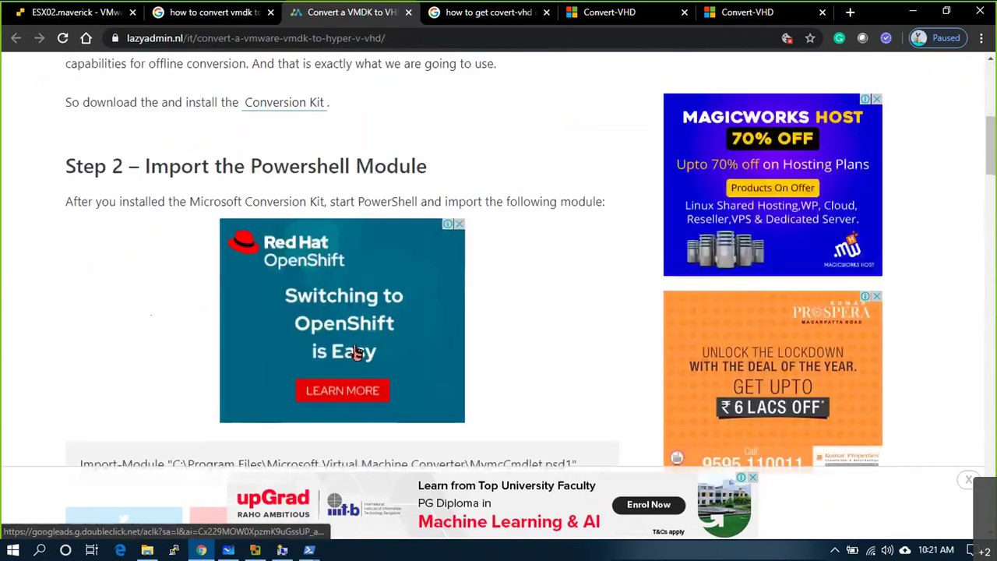
scroll(356, 350, down, 2)
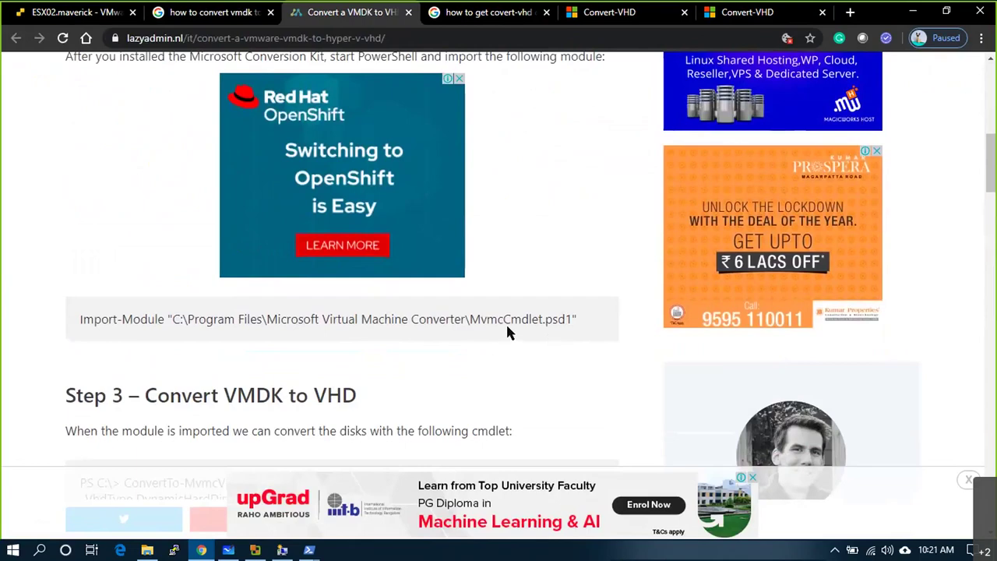
- Switch to PowerShell and change the working directory from Downloads up to the root of drive C
key(alt+Tab)
text(cd)
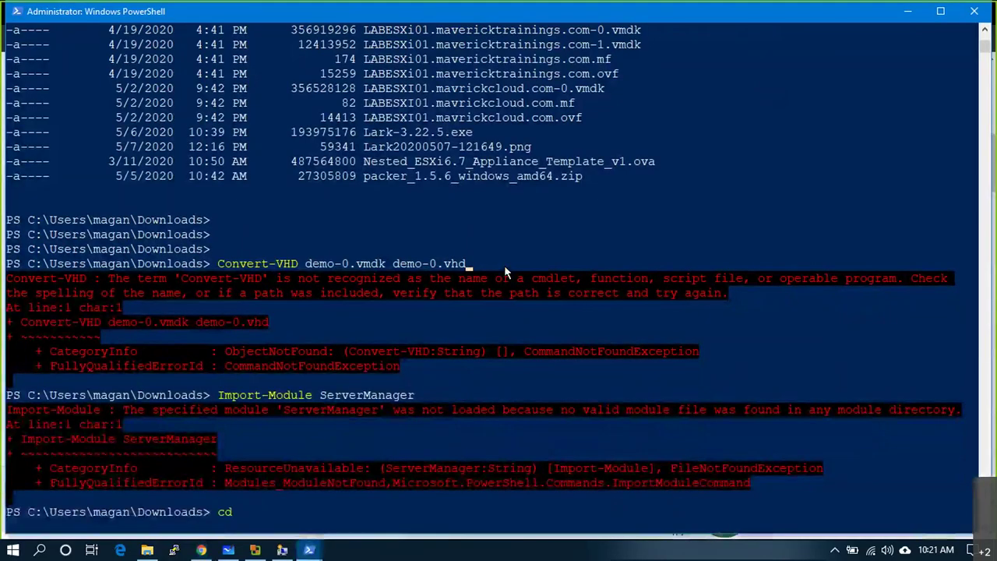
text(  ./..)
key(Return)
text(cd  ./..)
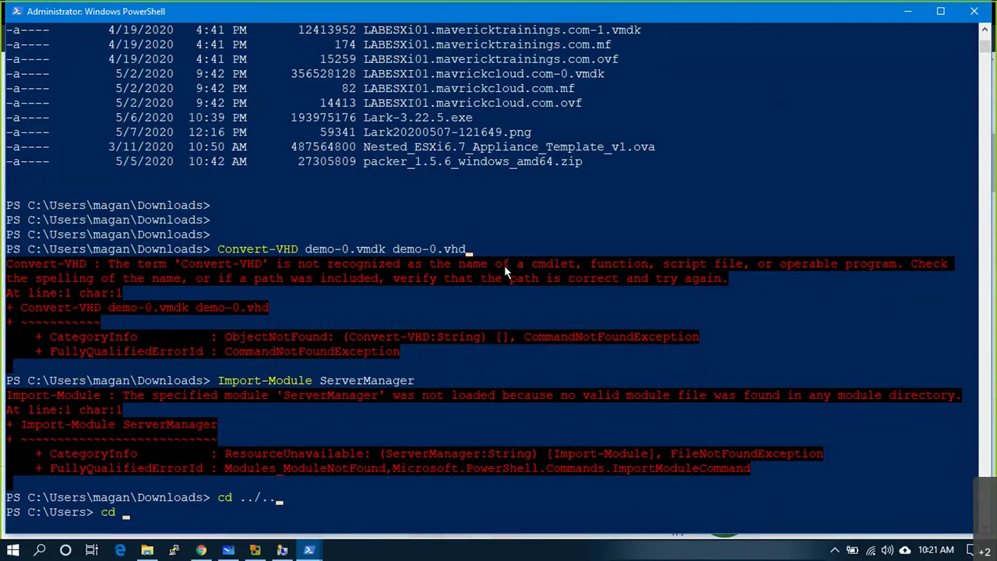
key(Return)
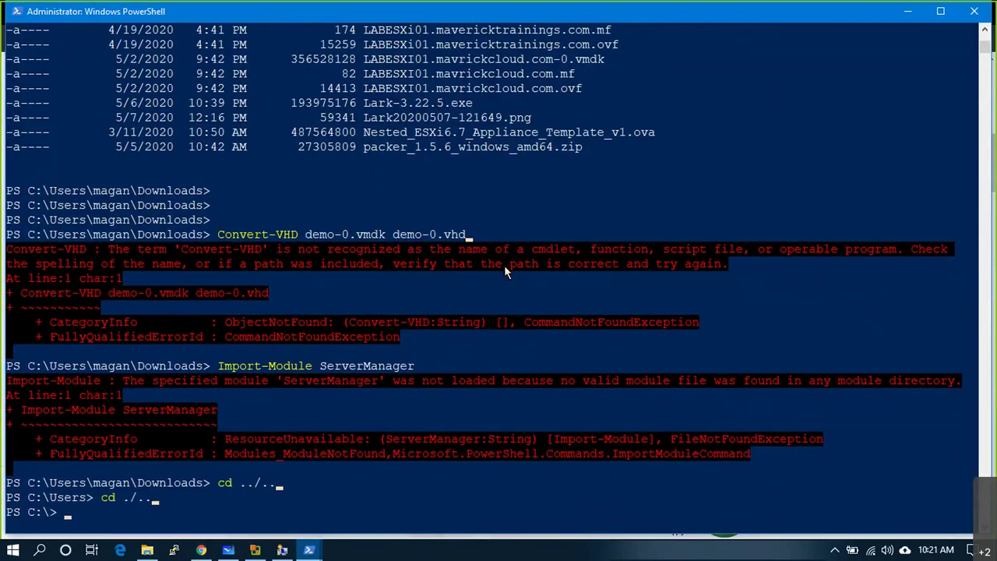
- Change to the Program Files directory and list its contents
key(alt+Tab)
key(alt+Tab)
text(cd pr)
key(Tab)
key(Tab)
key(Return)
text(ls)
key(Return)
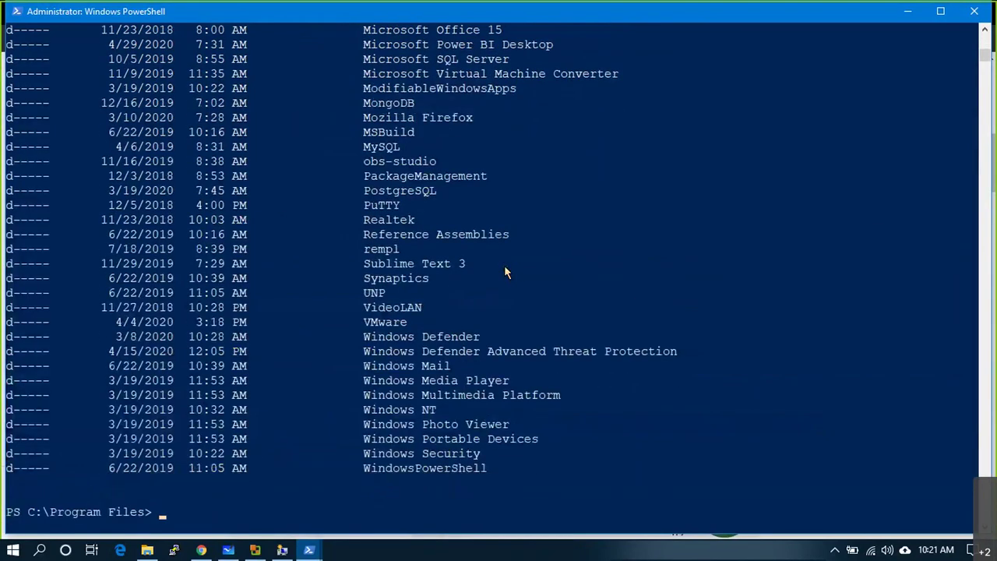
- Change to the Microsoft Virtual Machine Converter directory inside Program Files and list its files
scroll(504, 265, up, 3)
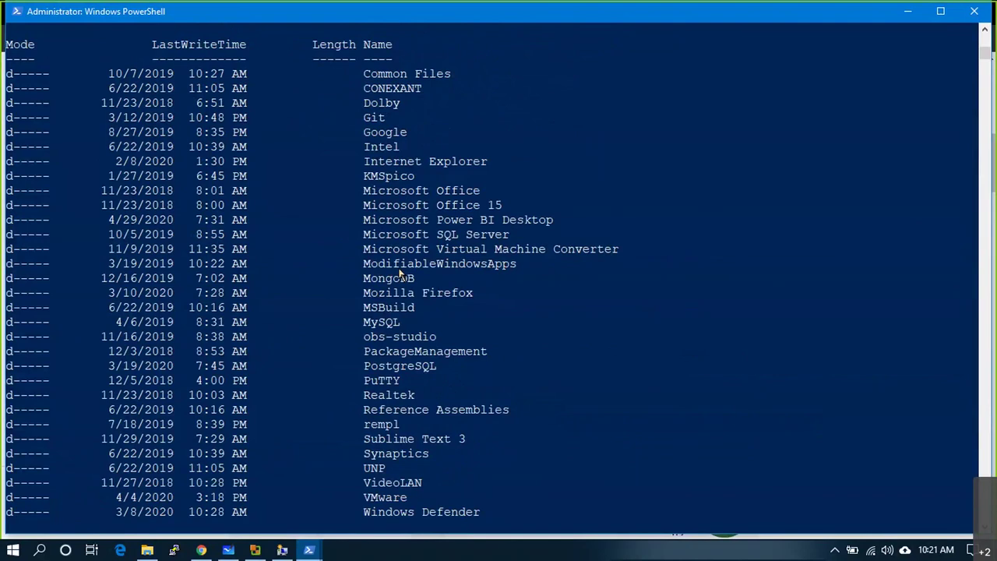
double_click(444, 249)
text(cd mi)
key(Tab)
key(Tab)
key(Tab)
key(Tab)
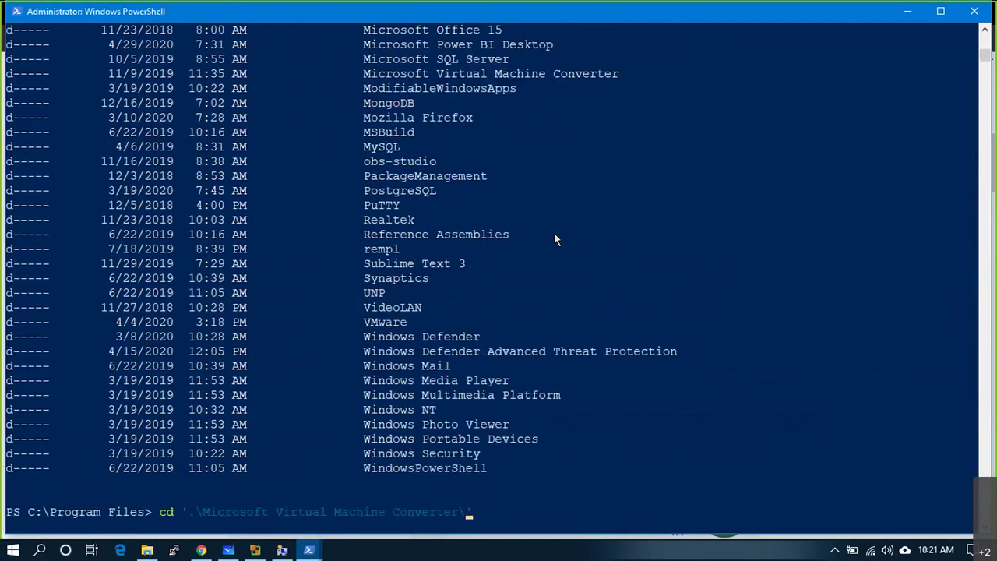
key(Return)
text(ls)
key(Return)
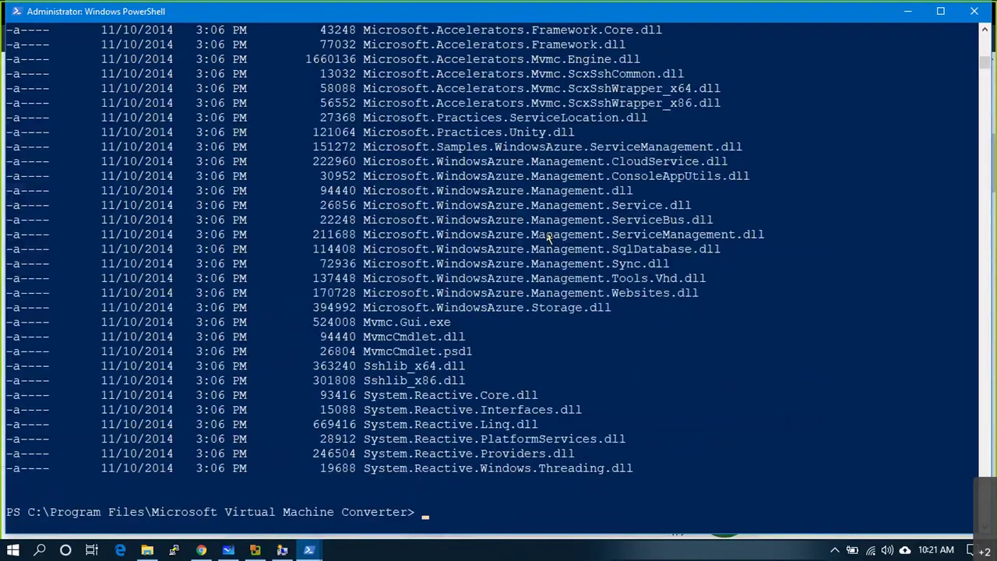
key(alt+Tab)
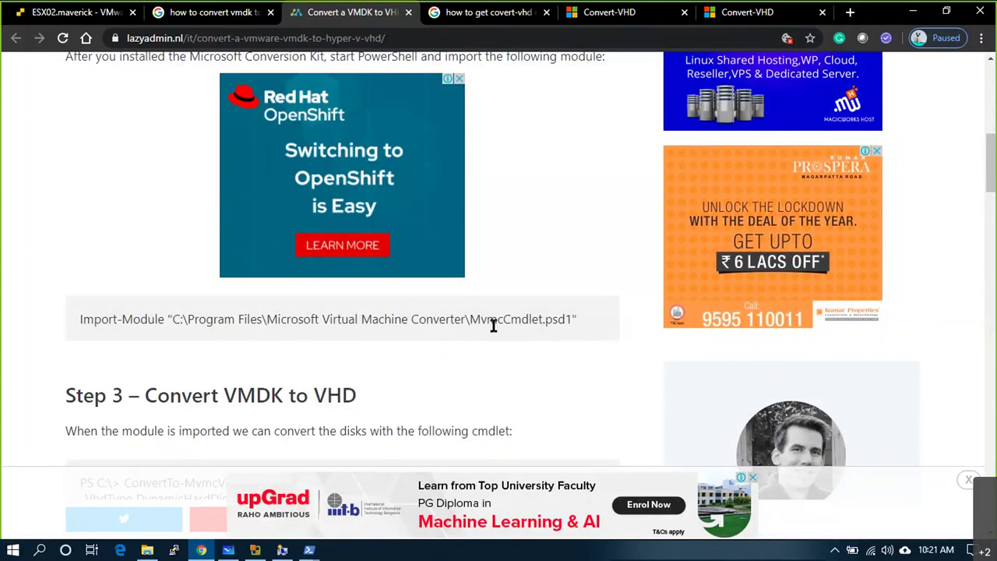
key(alt+Tab)
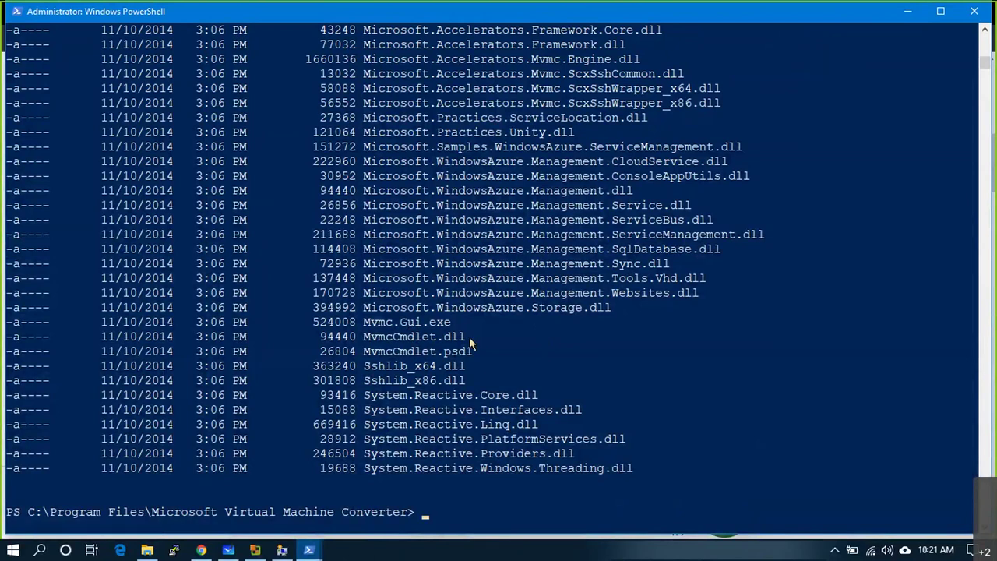
text(m)
key(Tab)
key(Tab)
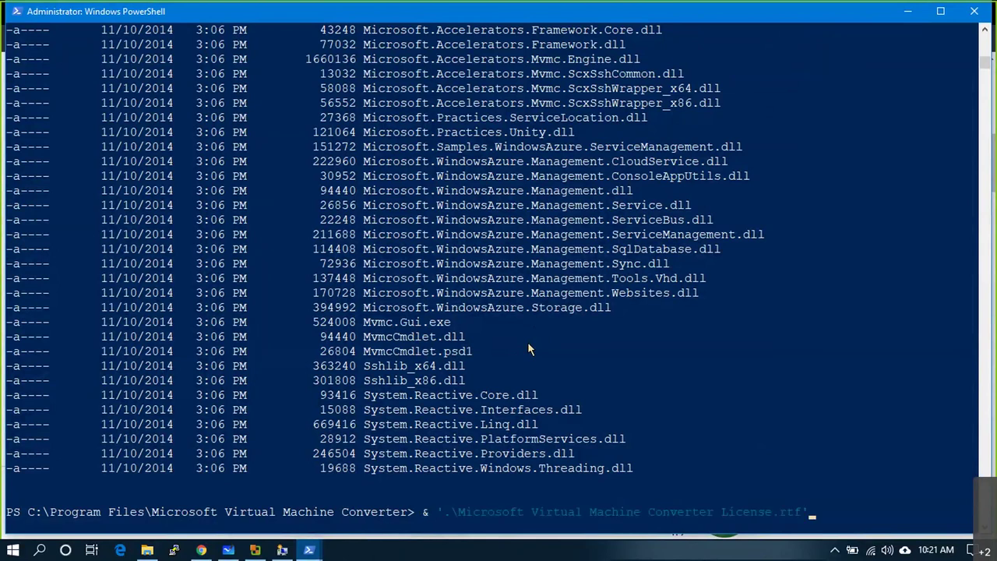
key(Escape)
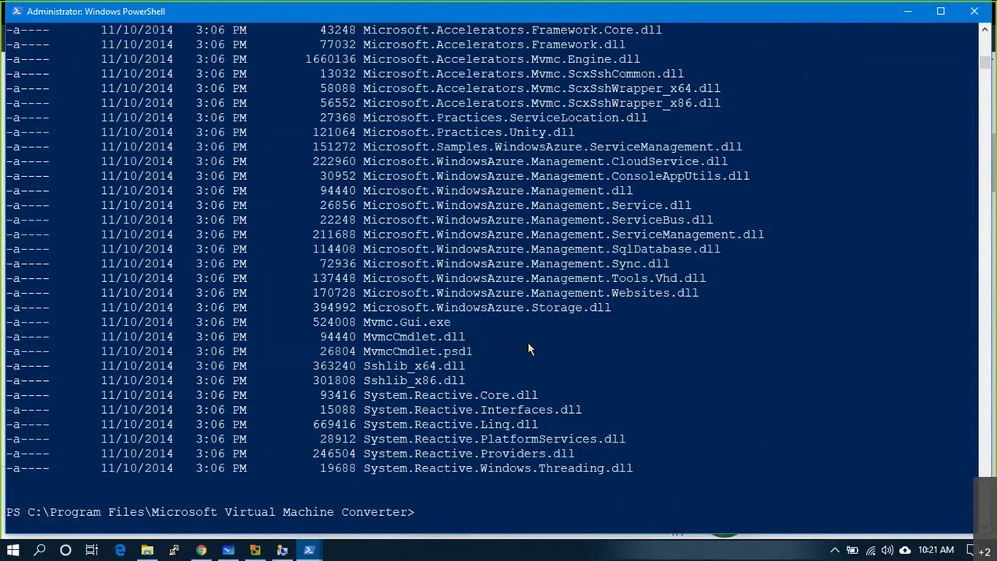
- Copy the file name MvmcCmdlet.psd1 from the directory listing and try to run it directly at the prompt
scroll(489, 265, up, 4)
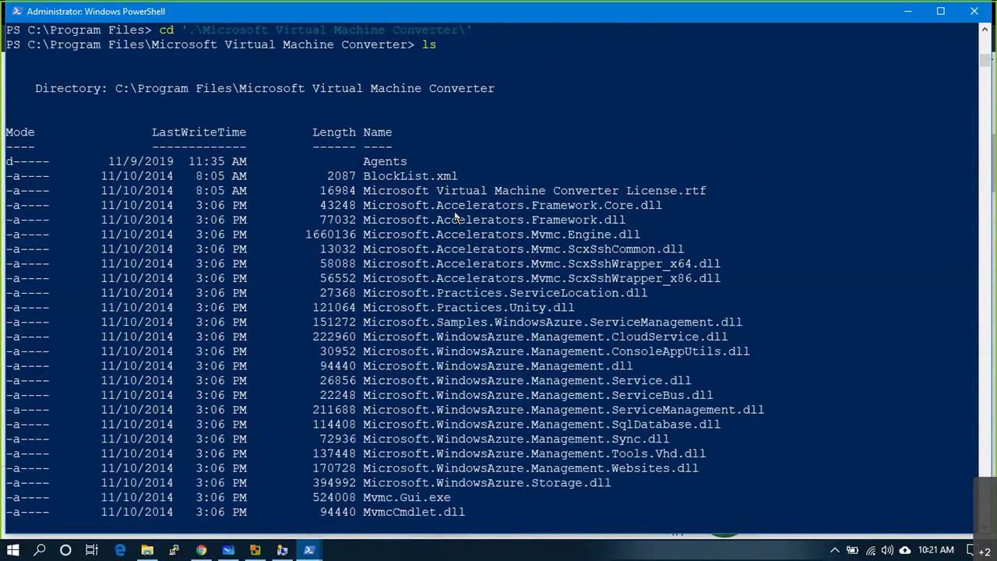
scroll(456, 221, down, 4)
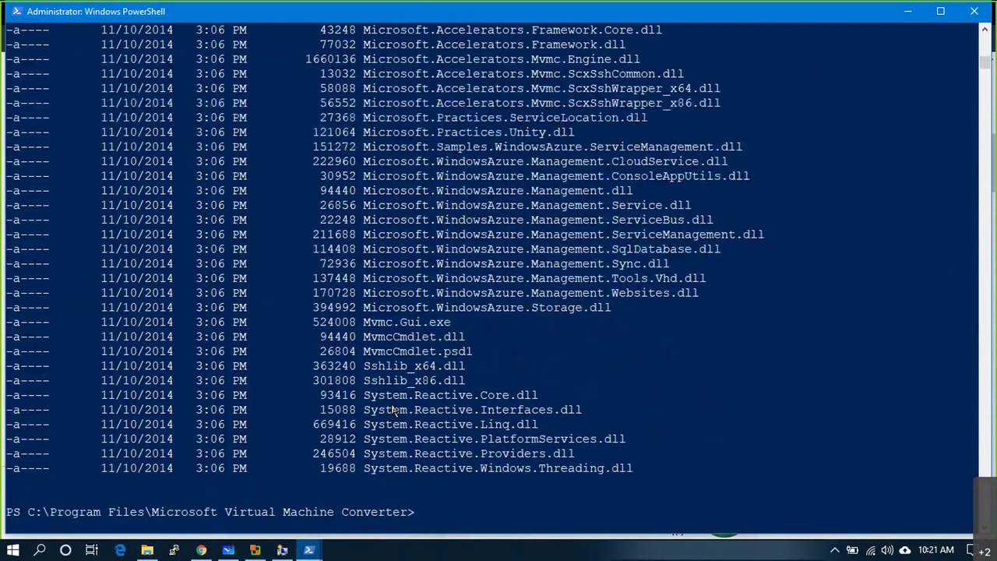
double_click(402, 354)
right_click(401, 357)
right_click(400, 355)
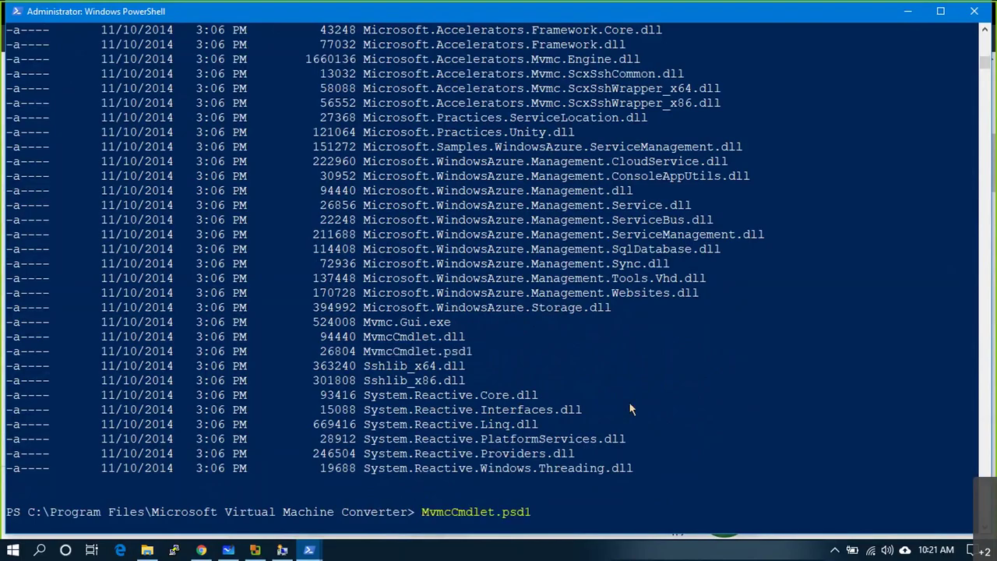
key(alt+Tab)
scroll(582, 396, down, 4)
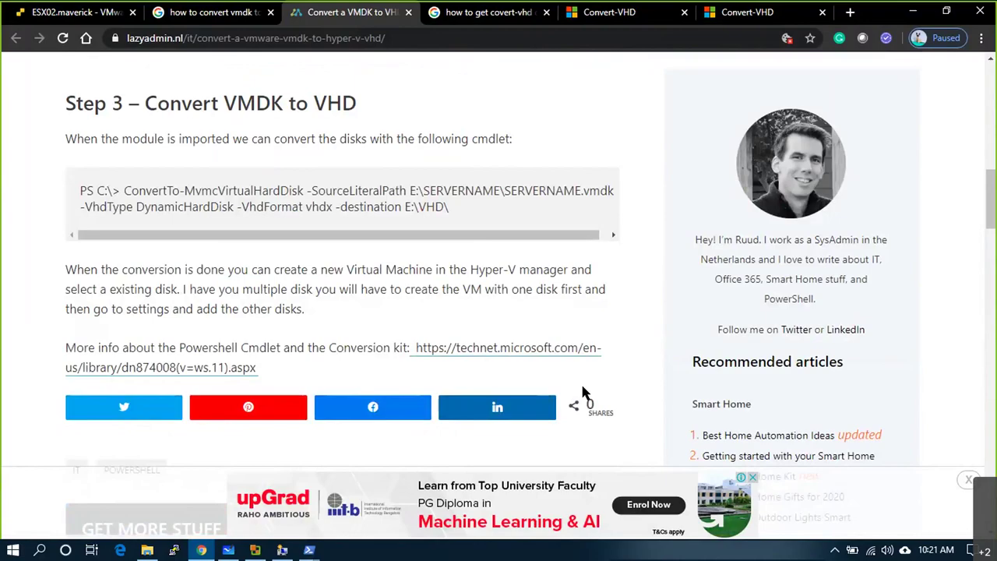
scroll(584, 393, down, 3)
key(alt+Tab)
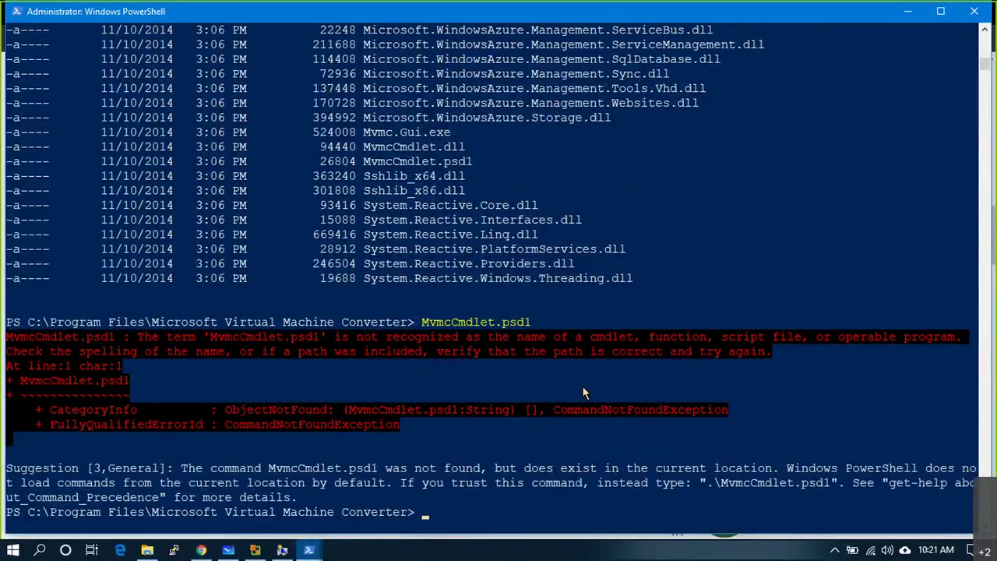
- Copy the Import-Module command for "C:\Program Files\Microsoft Virtual Machine Converter\MvmcCmdlet.psd1" from the LazyAdmin article and run it in PowerShell
key(alt+Tab)
scroll(456, 293, up, 5)
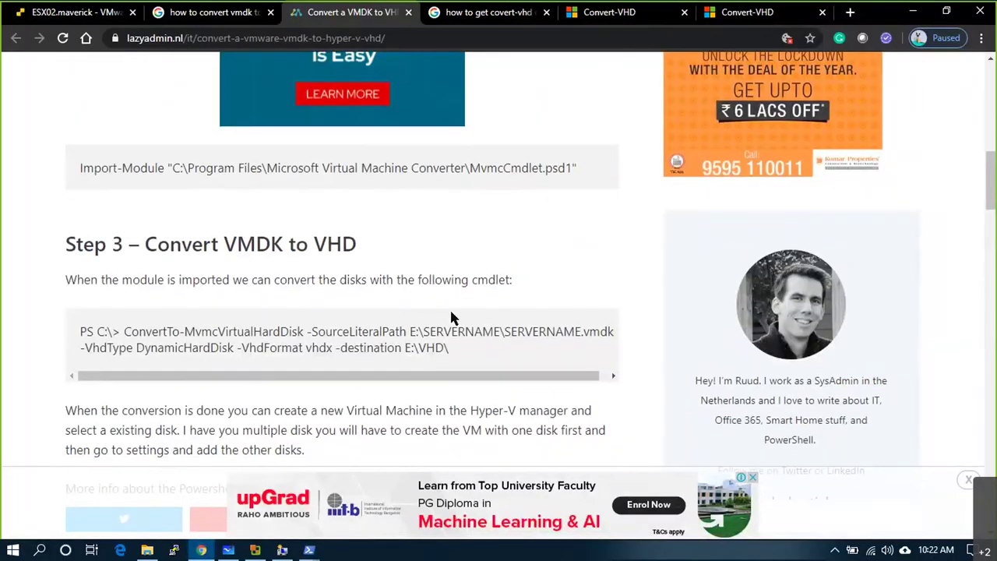
scroll(465, 286, up, 2)
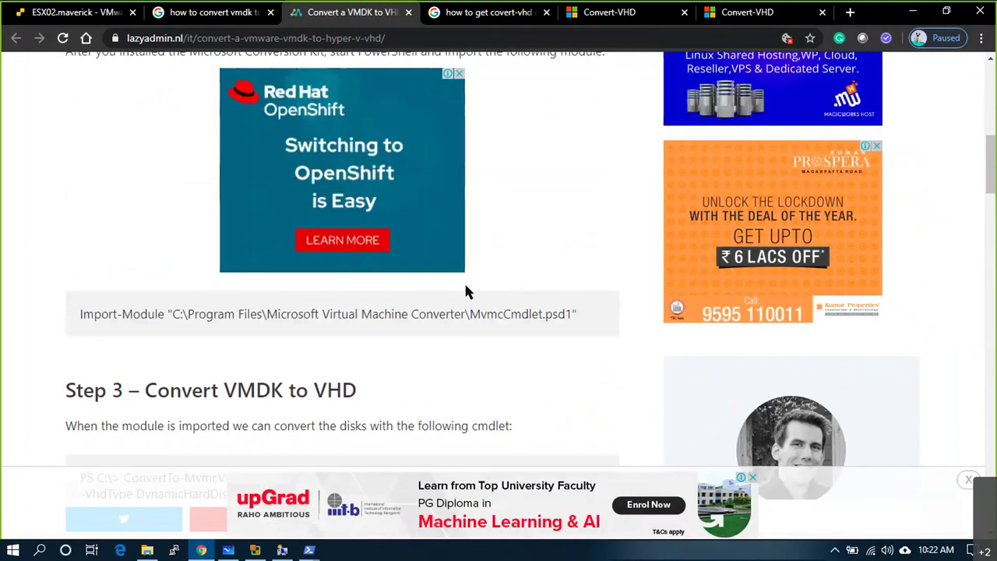
drag(577, 314, 66, 314)
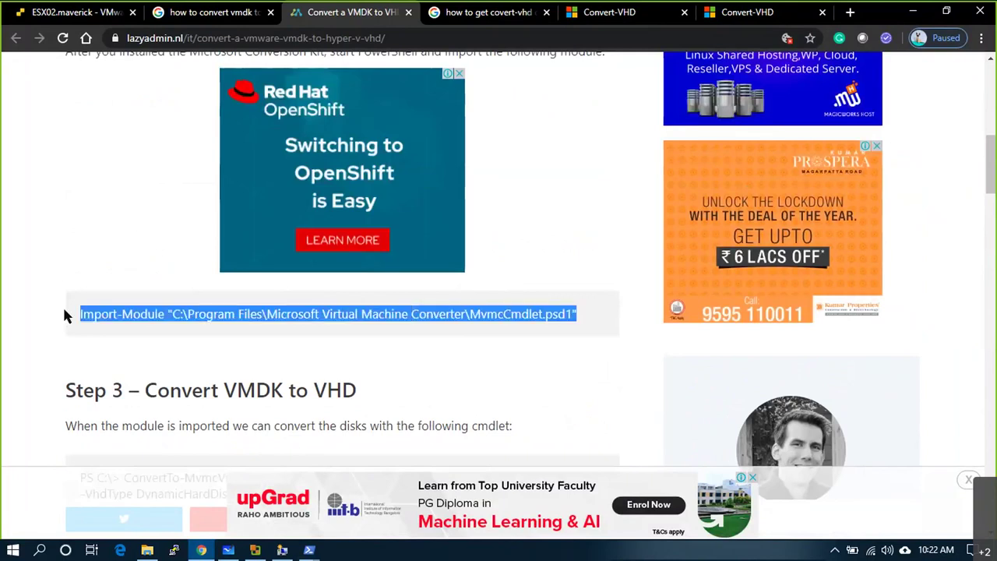
key(ctrl+c)
key(alt+Tab)
key(ctrl+v)
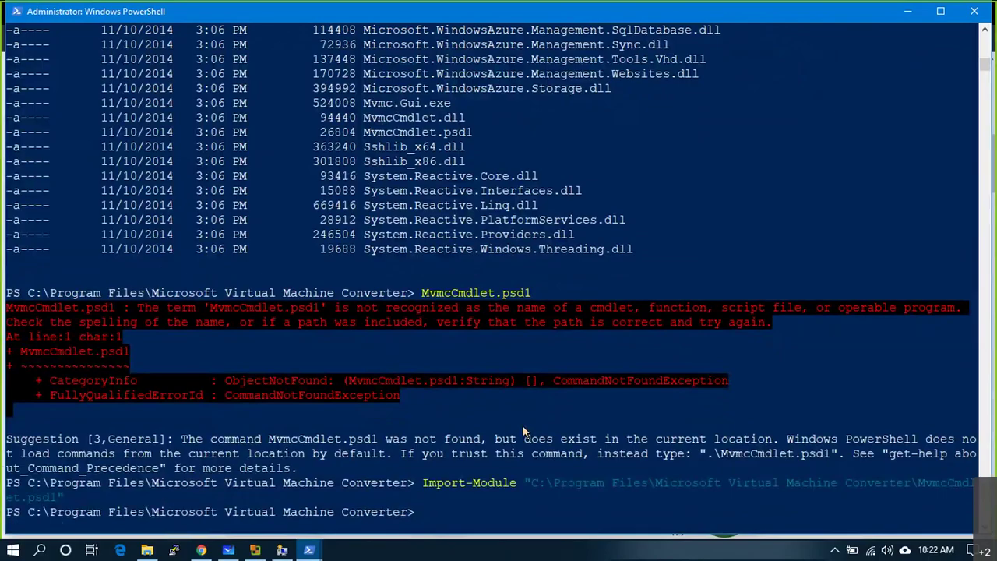
- Copy the cmdlet name ConvertTo-MvmcVirtualHardDisk from the article's Step 3 and paste it at the PowerShell prompt
key(alt+Tab)
scroll(519, 347, down, 3)
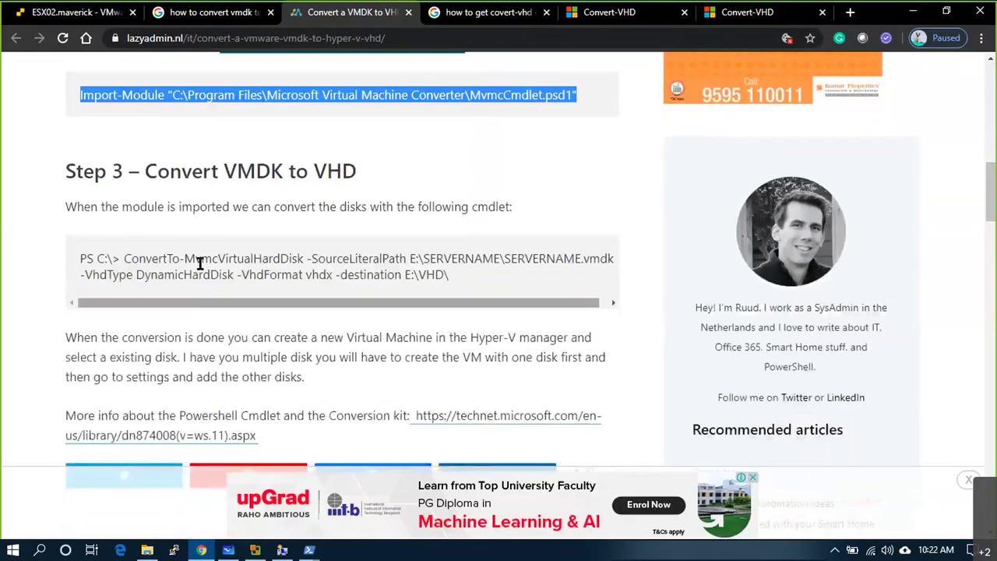
click(134, 258)
double_click(141, 258)
click(171, 258)
drag(127, 258, 241, 258)
click(127, 257)
drag(126, 259, 304, 259)
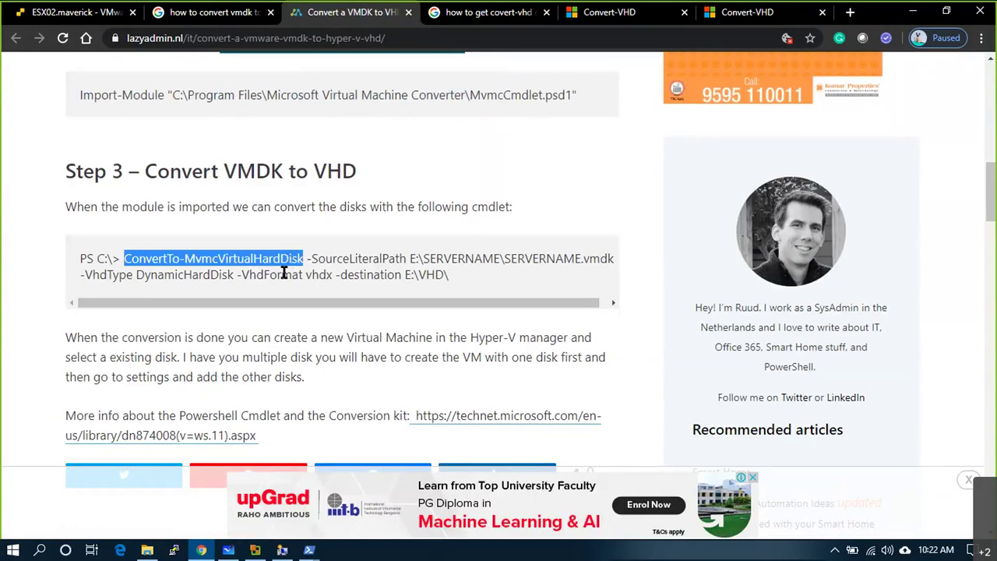
key(ctrl+c)
key(alt+Tab)
right_click(501, 403)
- Copy the -SourceLiteralPath parameter from the article and append it to the ConvertTo-MvmcVirtualHardDisk command without running it
key(alt+Tab)
drag(307, 259, 407, 259)
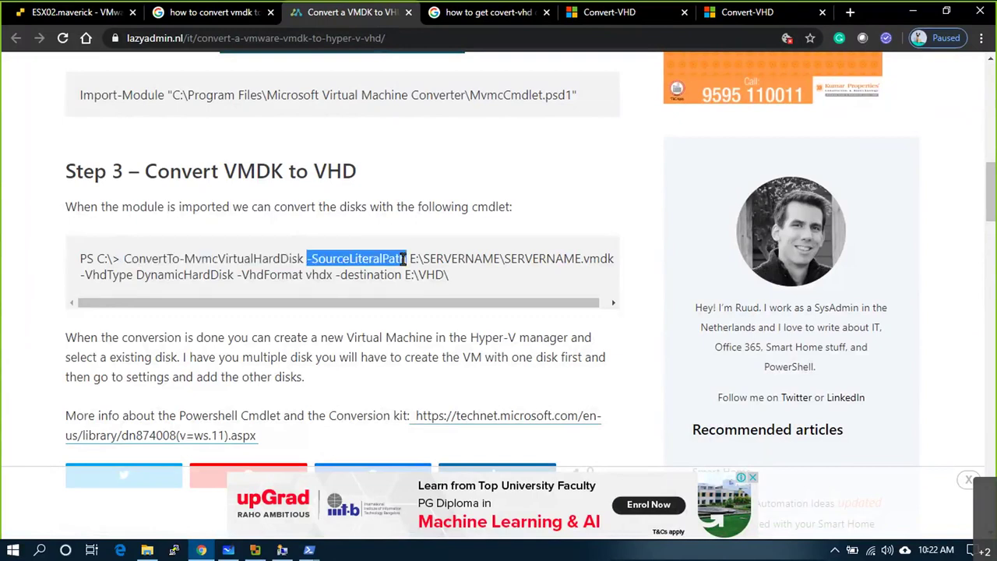
key(ctrl+c)
key(alt+Tab)
right_click(730, 427)
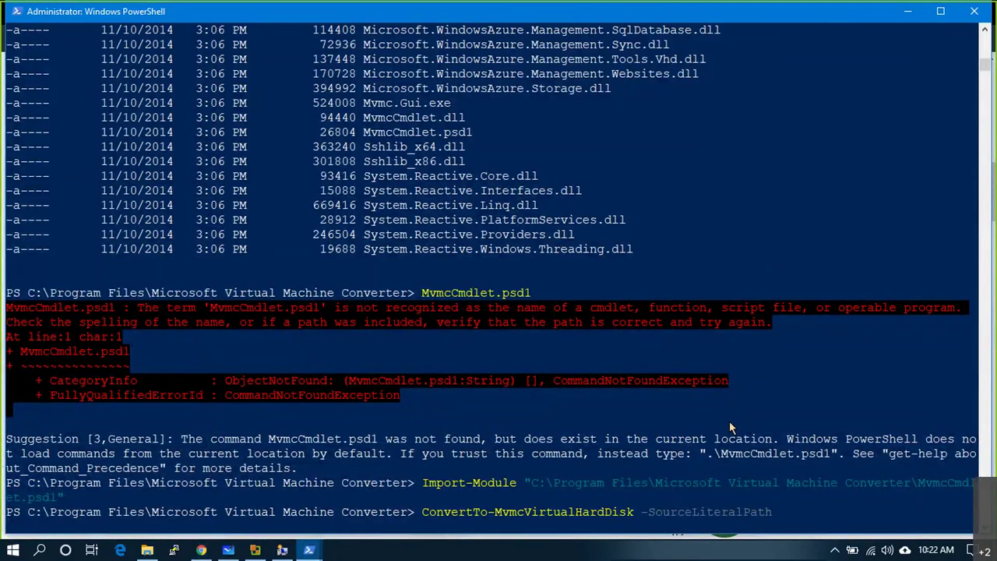
- Try to copy the Downloads folder's path from File Explorer and paste it after -SourceLiteralPath in the PowerShell command
click(146, 551)
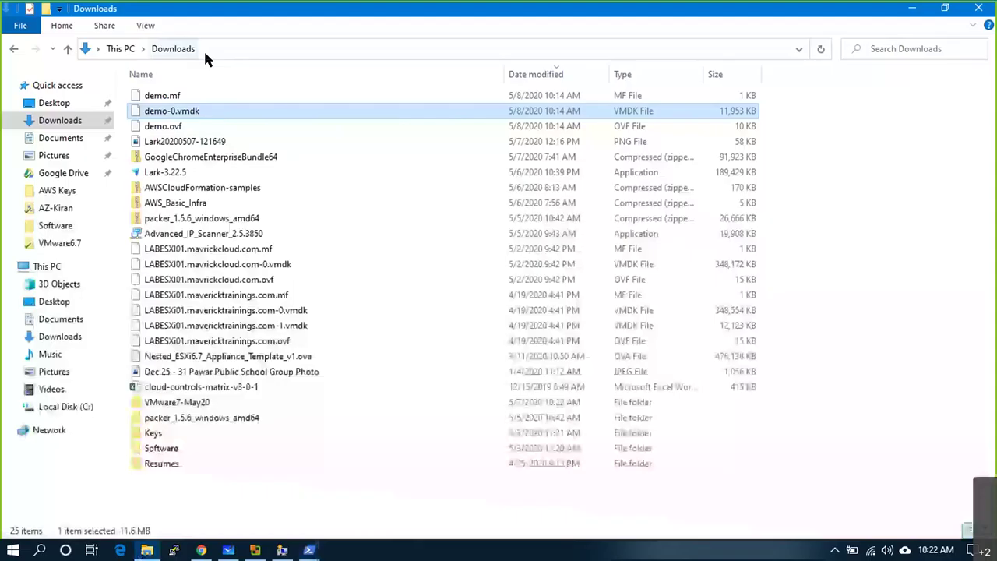
click(214, 49)
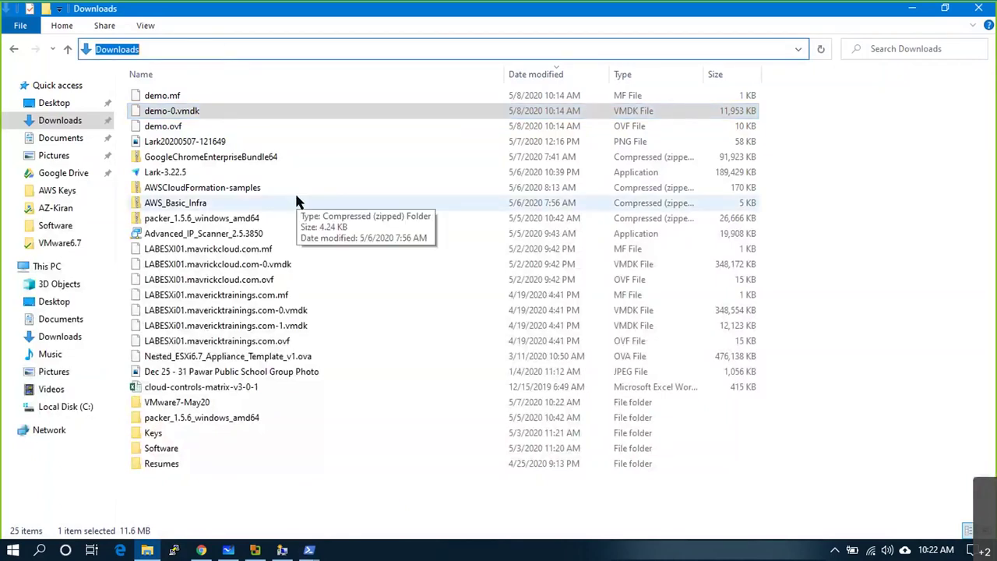
key(alt+Tab)
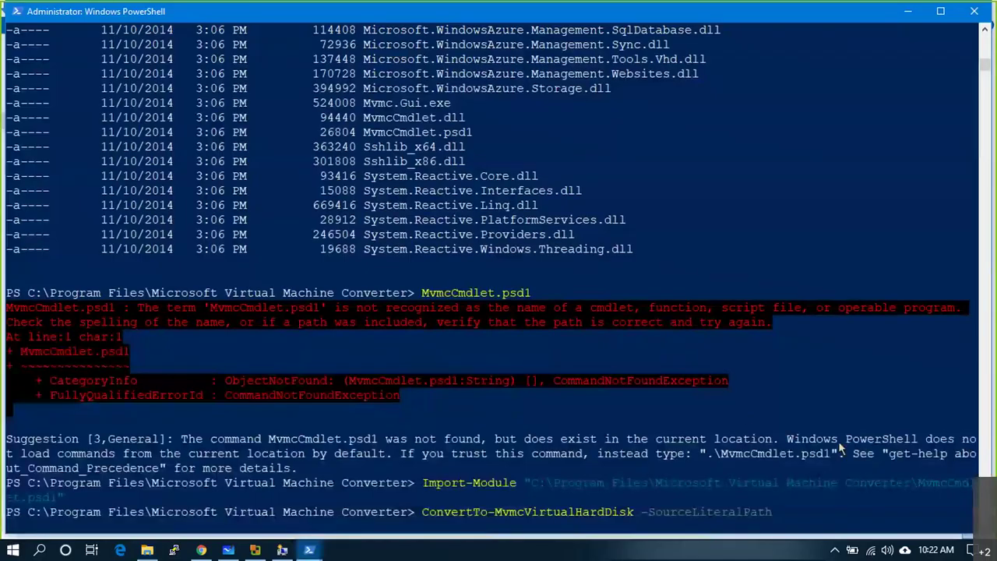
key(ctrl+v)
key(BackSpace)
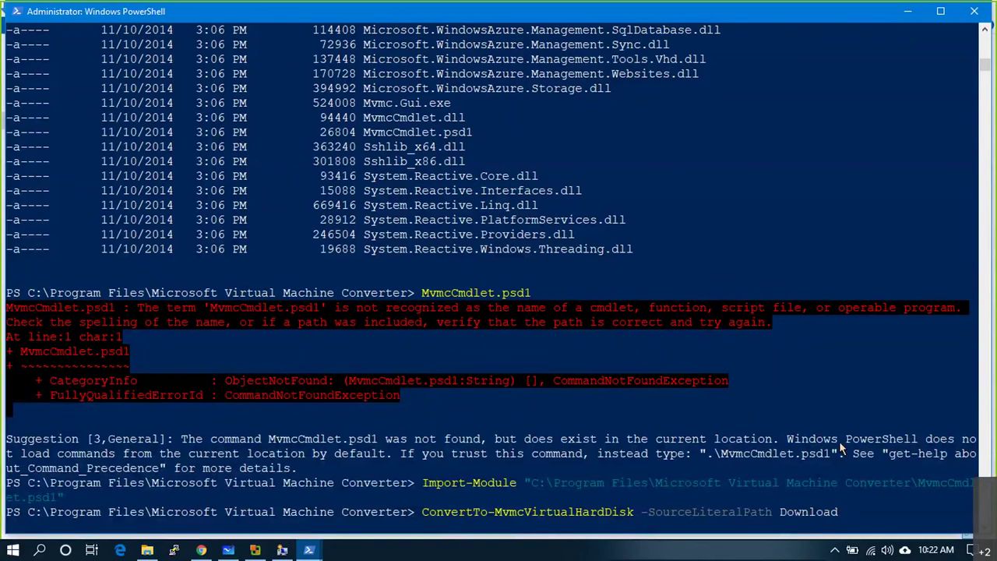
key(ctrl+BackSpace)
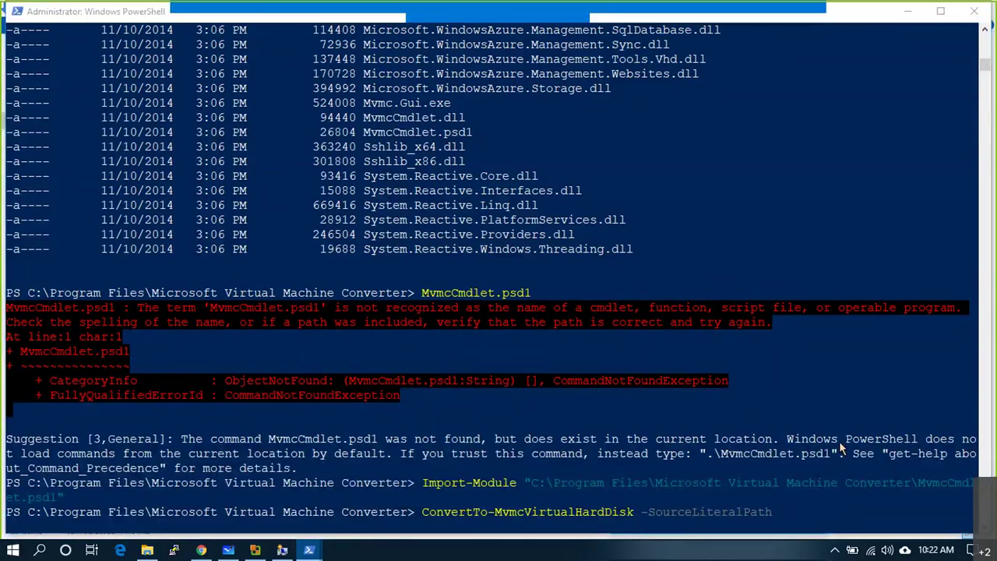
key(alt+Tab)
key(alt+Tab)
key(Tab)
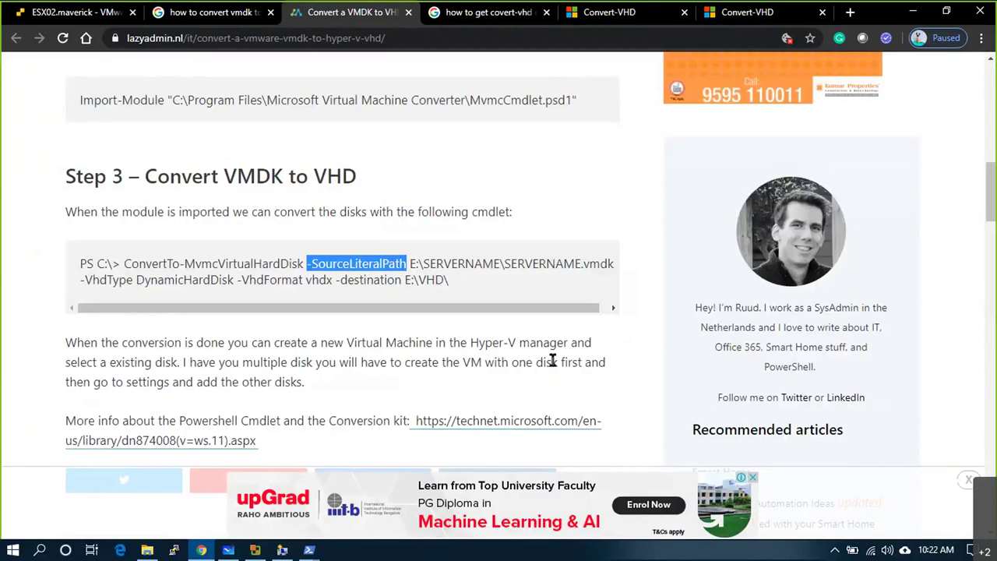
key(alt+Tab)
key(alt+Tab)
key(Tab)
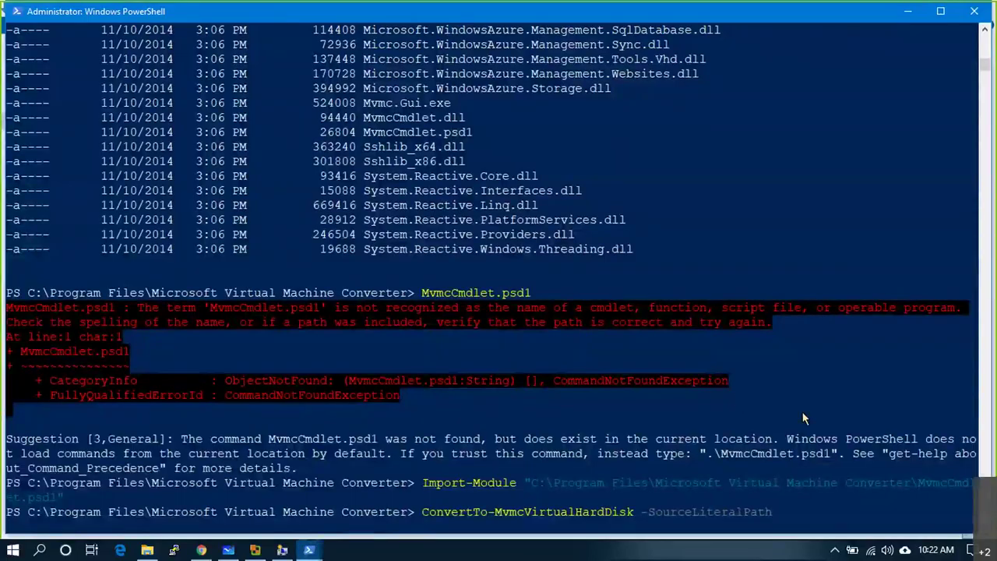
text(C:\users\magan\do)
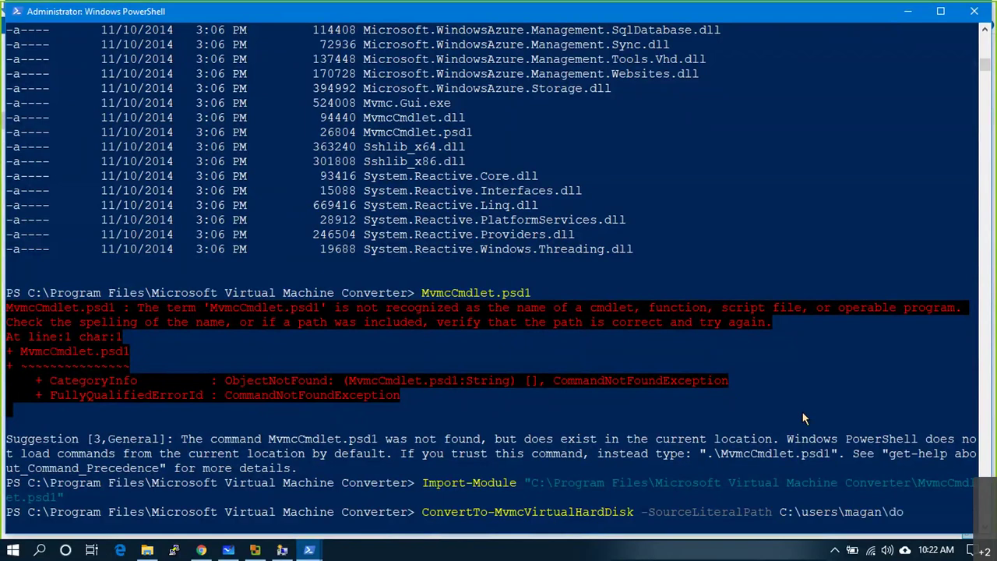
text(wnloads\)
scroll(374, 156, up, 3)
scroll(377, 154, up, 2)
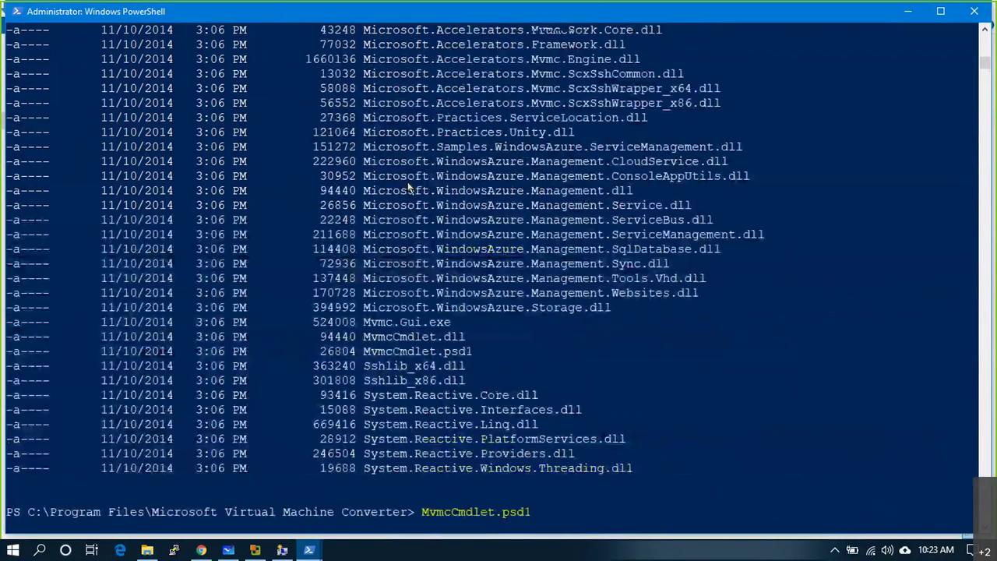
scroll(471, 291, down, 12)
key(ctrl+c)
- Change the PowerShell directory to c:\ and from there to the user profile's Downloads folder
text(cd c)
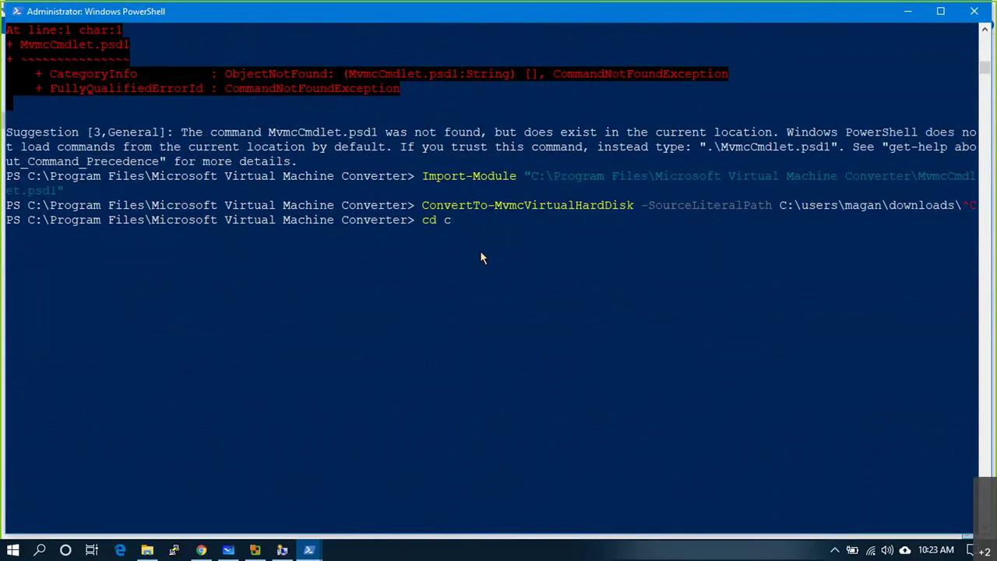
text(:\)
key(Return)
text(cd u)
key(Tab)
text(m)
key(Tab)
text(do)
key(Tab)
key(Tab)
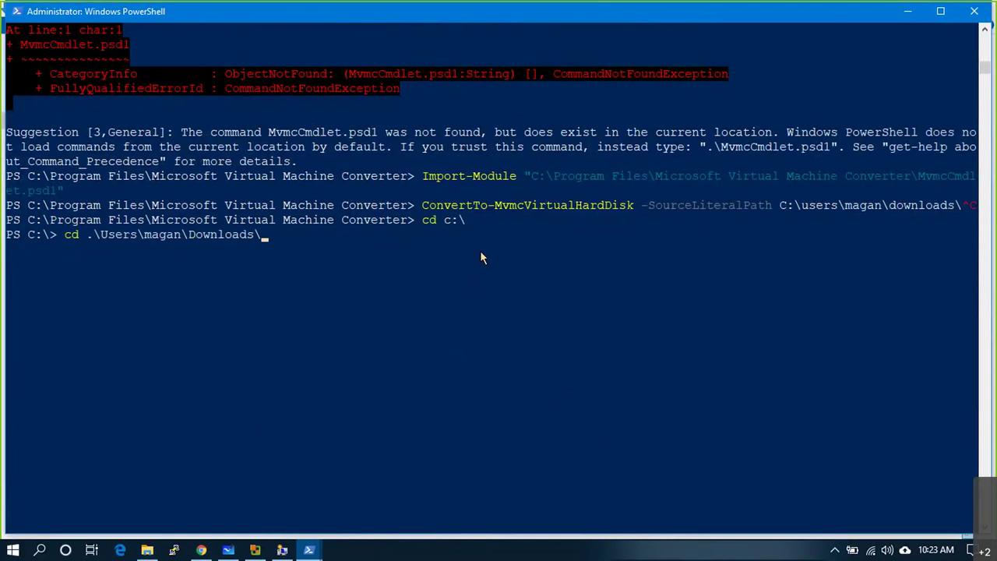
key(Return)
key(Return)
- Reuse the cmdlet name ConvertTo-MvmcVirtualHardDisk from the earlier command and add demo-0.vmdk as the source file without a path prefix
click(505, 204)
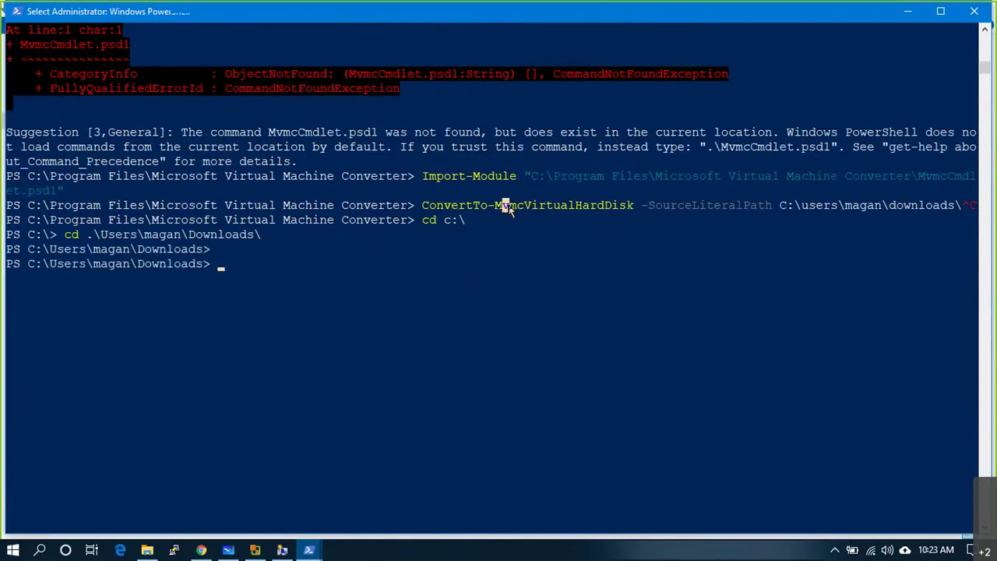
double_click(507, 206)
right_click(510, 210)
right_click(524, 258)
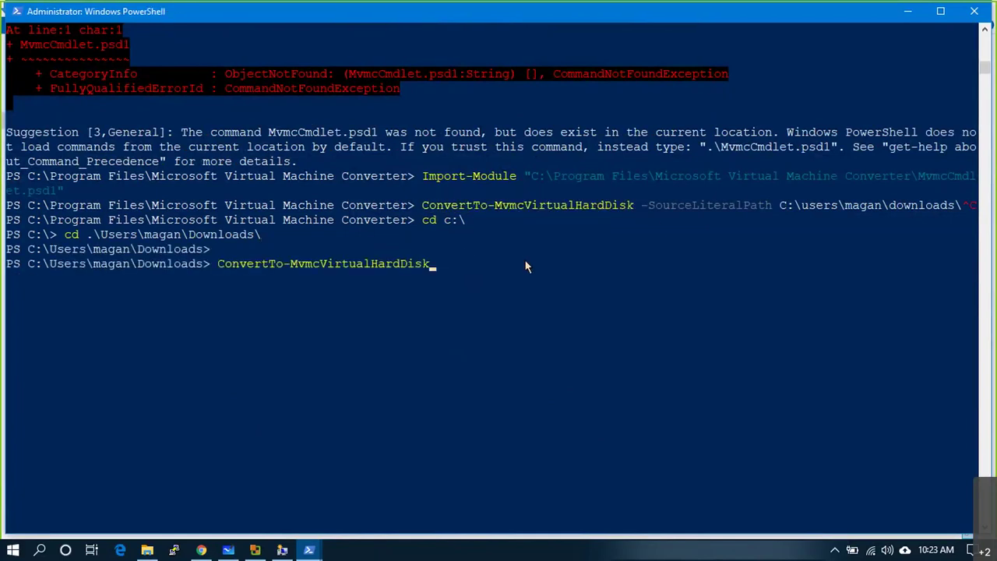
key(Tab)
key(Tab)
key(Tab)
key(Tab)
key(Left)
key(Left)
key(Left)
key(Left)
key(Left)
key(Left)
key(Left)
key(Left)
key(Left)
key(Left)
key(Left)
key(BackSpace)
key(BackSpace)
key(End)
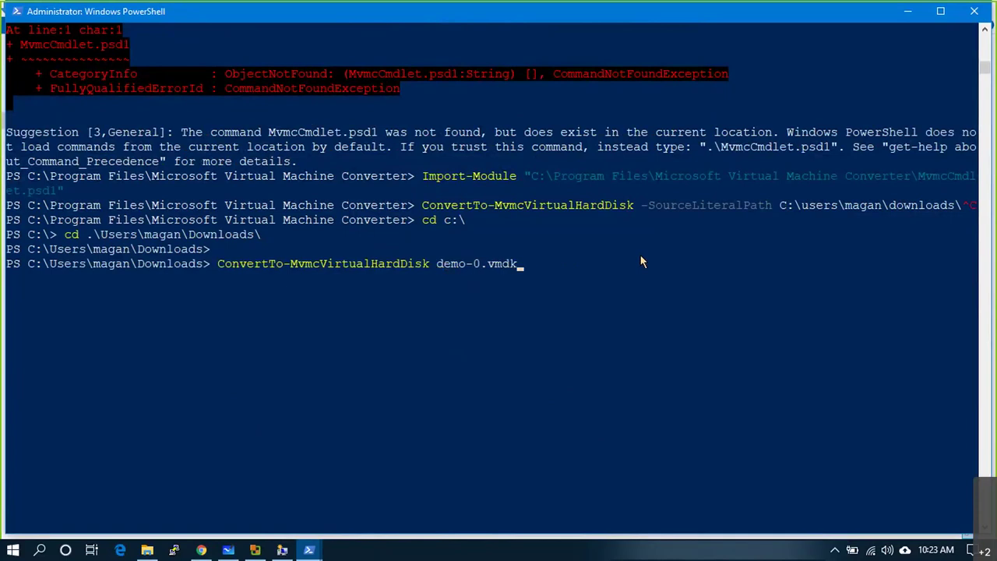
- Duplicate the source file name at the end of the command and change its extension to make the destination demo-0.vhd
double_click(477, 264)
right_click(477, 265)
right_click(477, 265)
key(BackSpace)
key(BackSpace)
key(BackSpace)
text(hd)
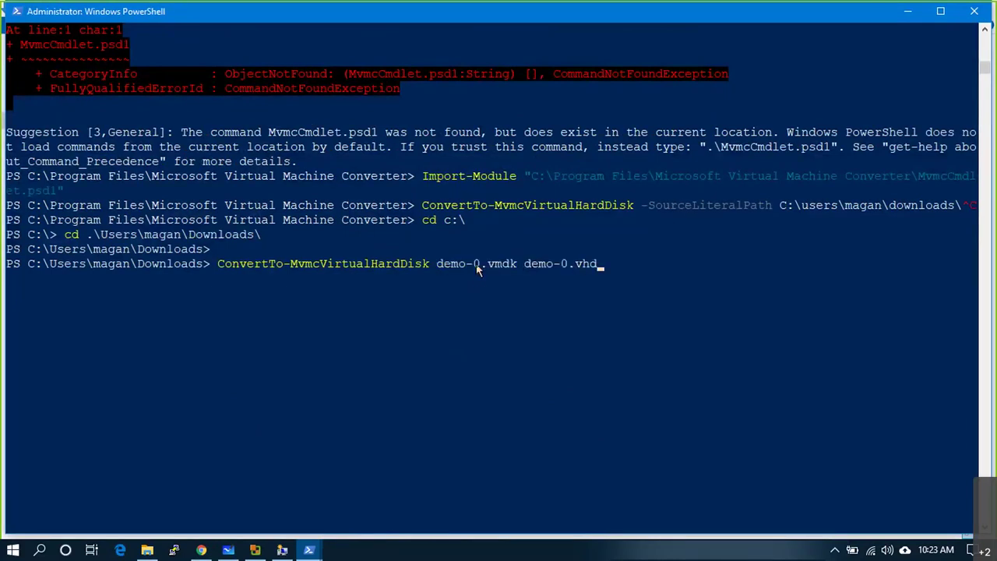
- Copy -VhdType DynamicHardDisk from the LazyAdmin article and insert it before demo-0.vhd in the PowerShell command
key(alt+Tab)
key(alt+Tab)
key(alt+Tab)
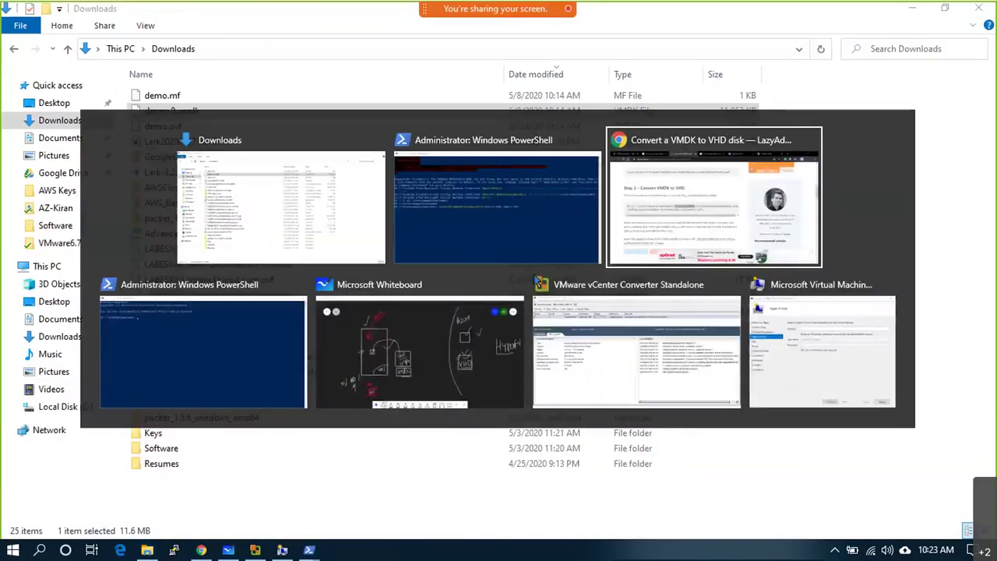
drag(244, 307, 81, 281)
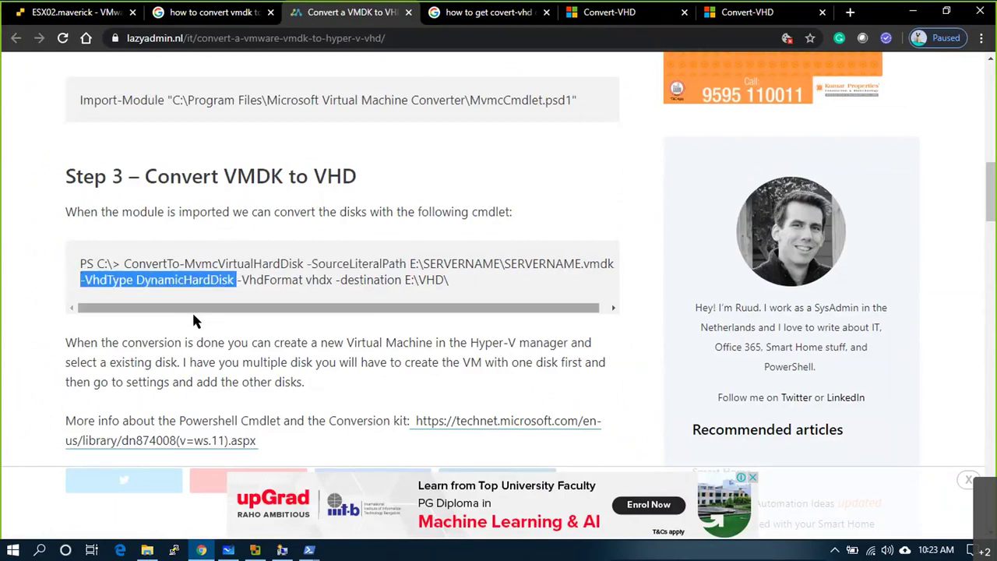
key(alt+Tab)
key(alt+Tab)
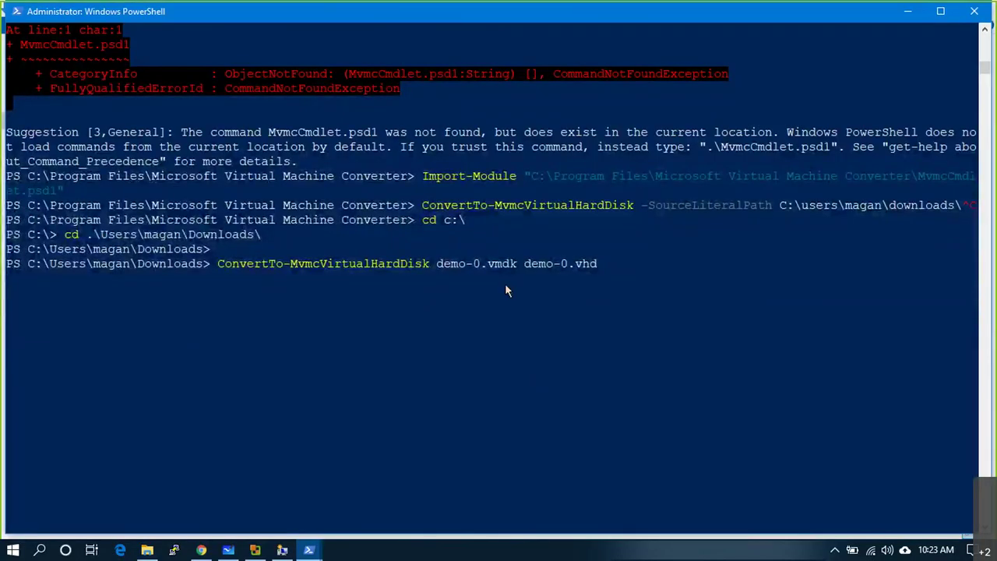
key(Left)
key(Left)
key(Left)
key(Left)
key(Left)
key(Left)
key(Left)
key(Left)
key(Left)
key(Left)
key(ctrl+v)
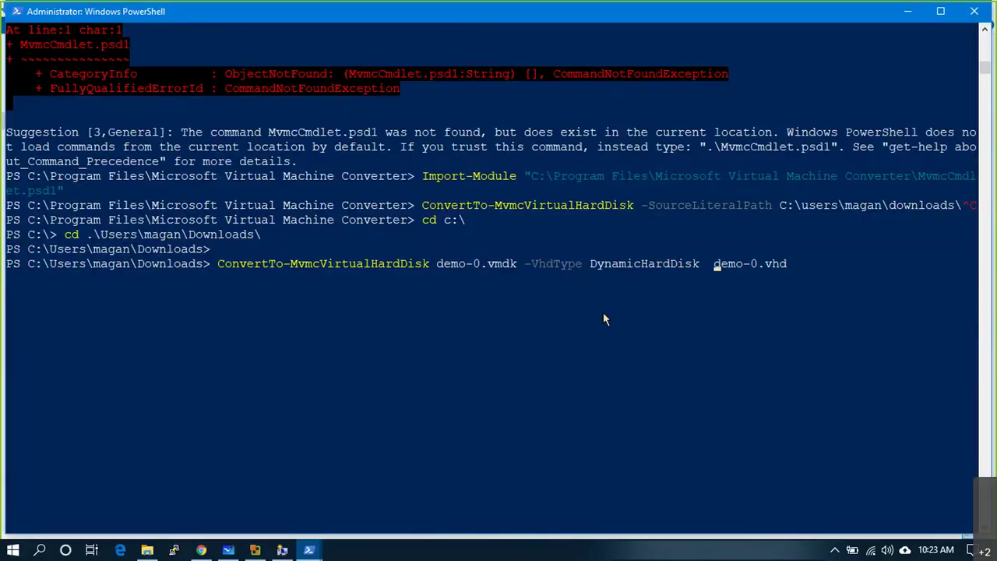
- Copy -VhdFormat vhdx from the article, insert it before demo-0.vhd with the format changed to vhd, and run the conversion
key(alt+Tab)
click(278, 289)
drag(238, 282, 331, 279)
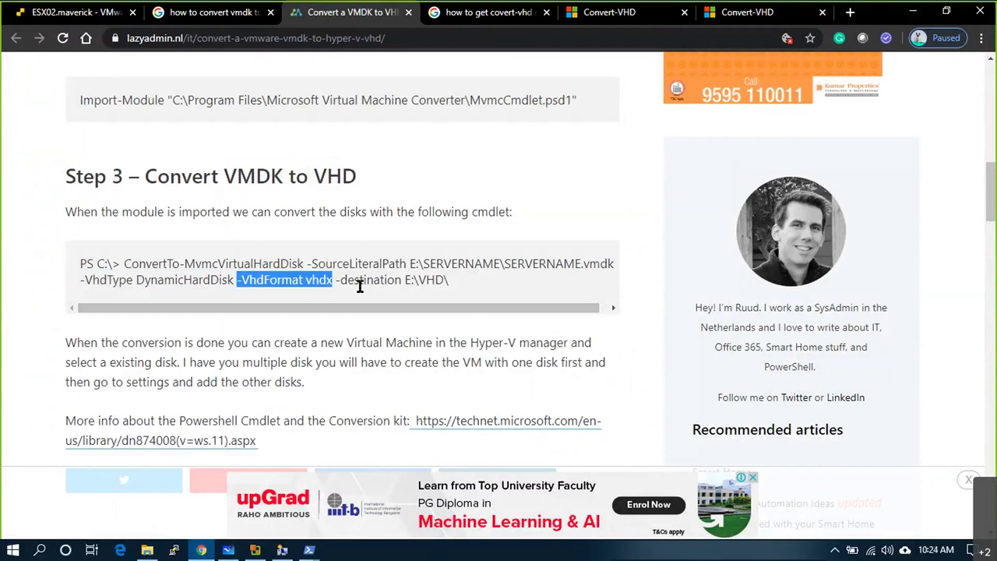
key(ctrl+c)
key(alt+Tab)
key(alt+Tab)
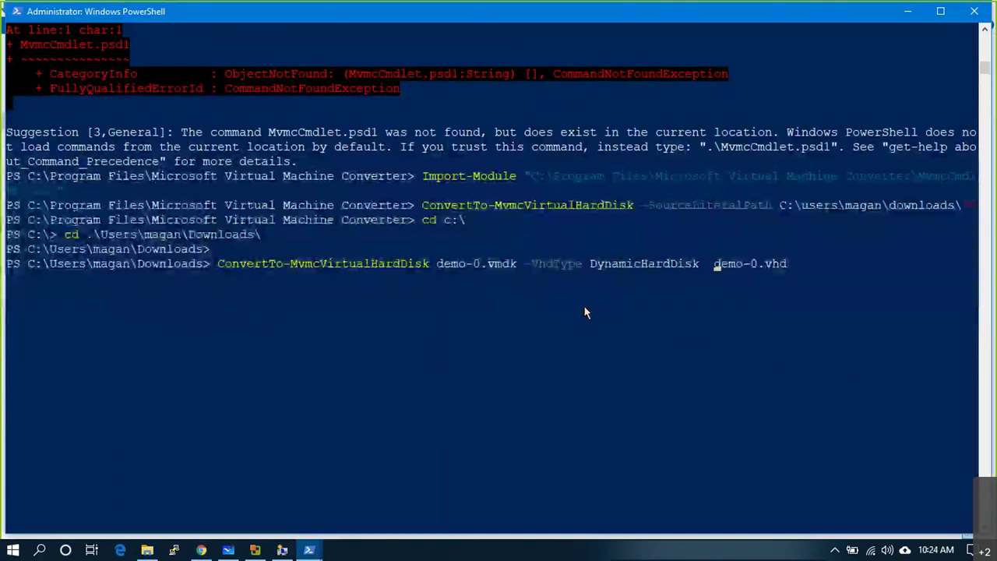
key(ctrl+v)
key(BackSpace)
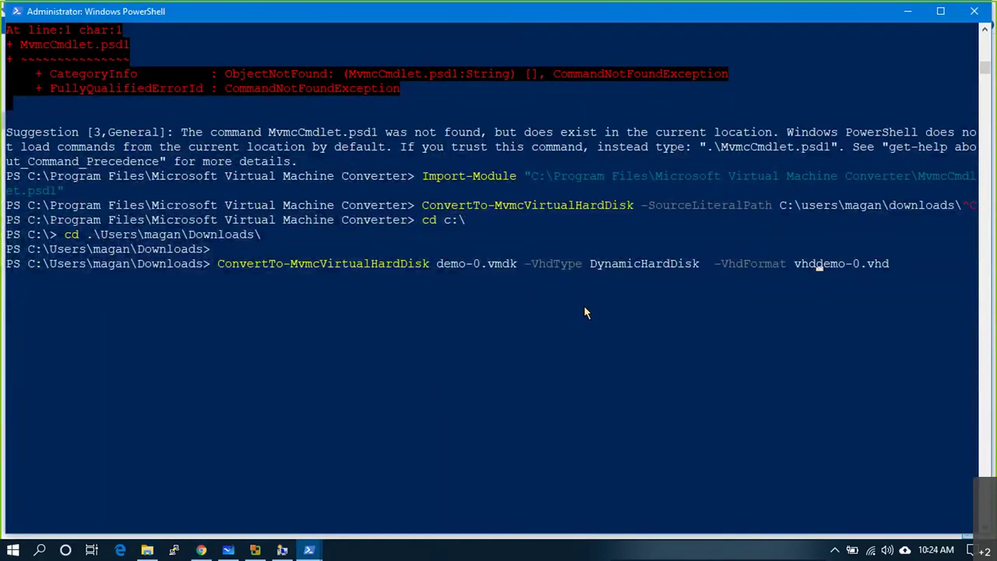
key(Return)
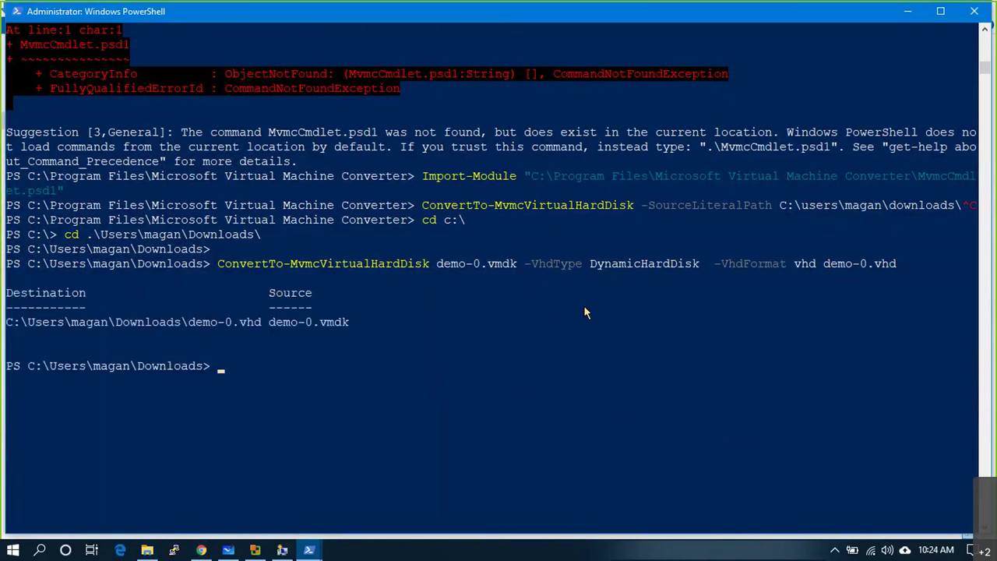
- Review the conversion output, and locate the new demo-0 disk image in the refreshed Downloads folder in File Explorer
drag(361, 341, 7, 290)
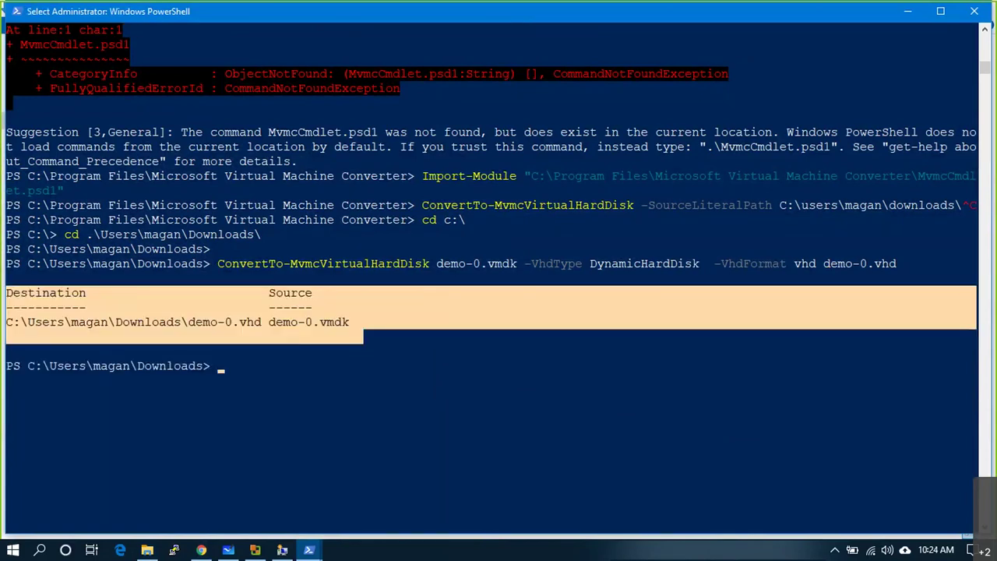
click(147, 550)
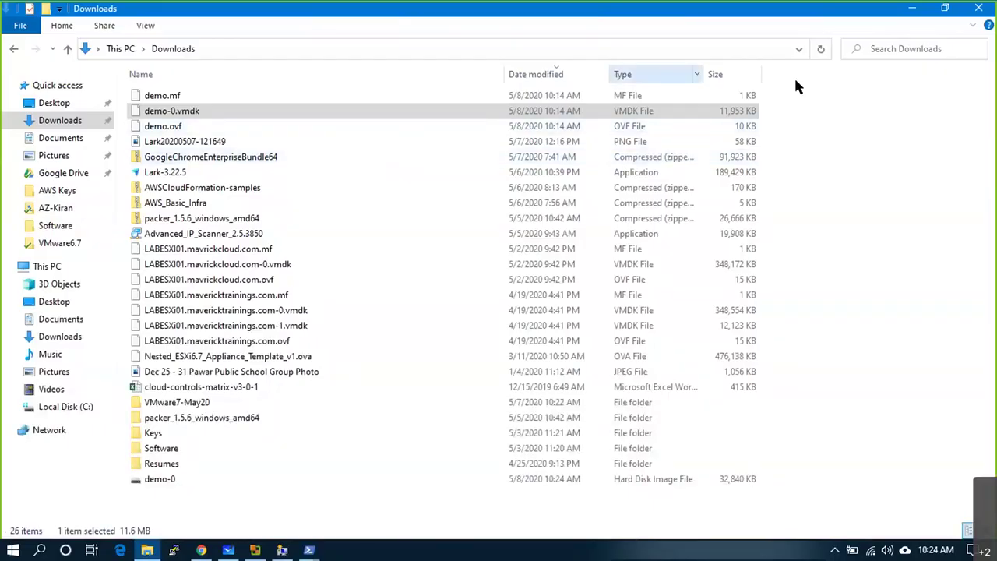
click(820, 48)
click(190, 95)
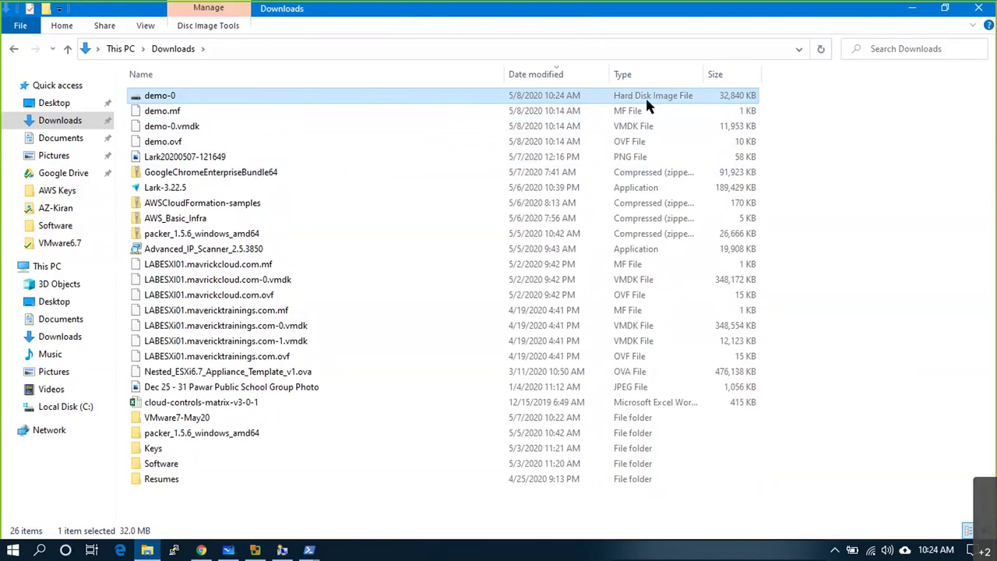
- Check the file type in the demo-0 disk image's properties and compare the image with demo-0.vmdk in the file list
right_click(235, 97)
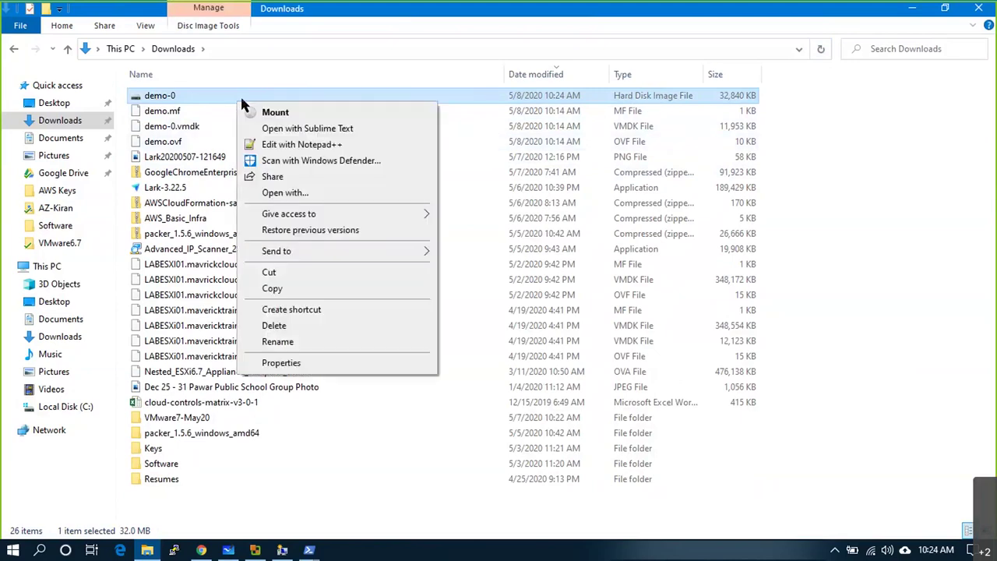
click(302, 362)
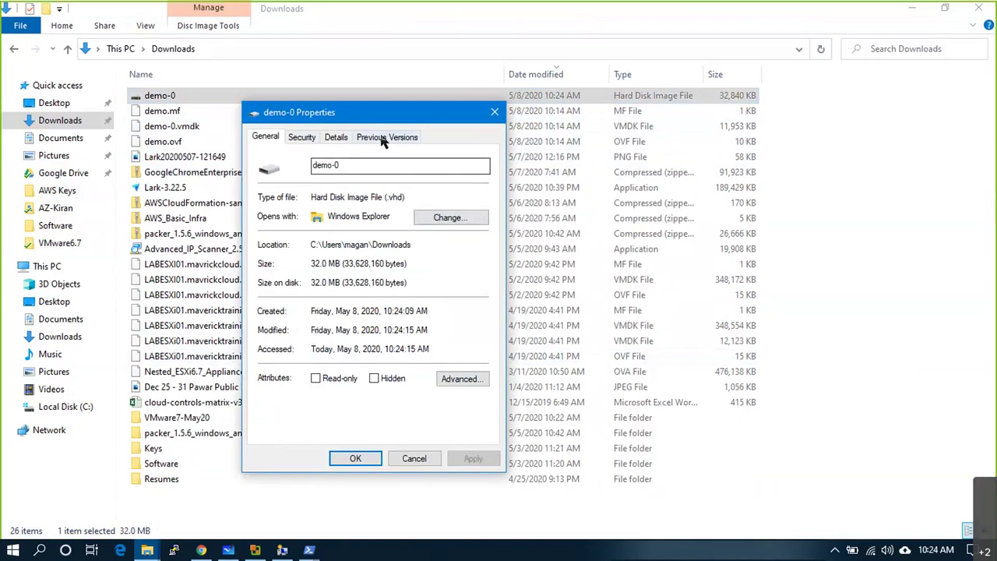
double_click(394, 197)
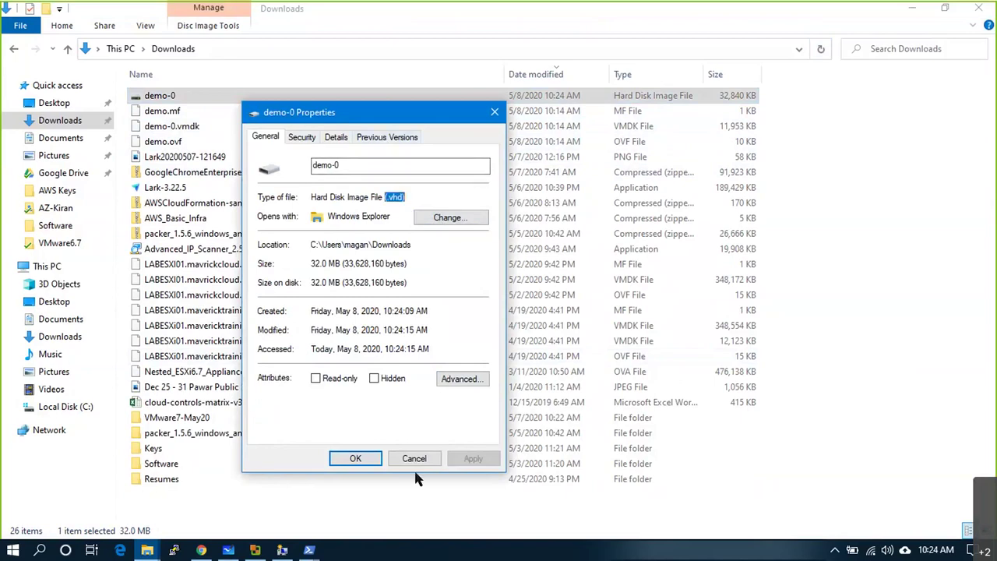
click(413, 459)
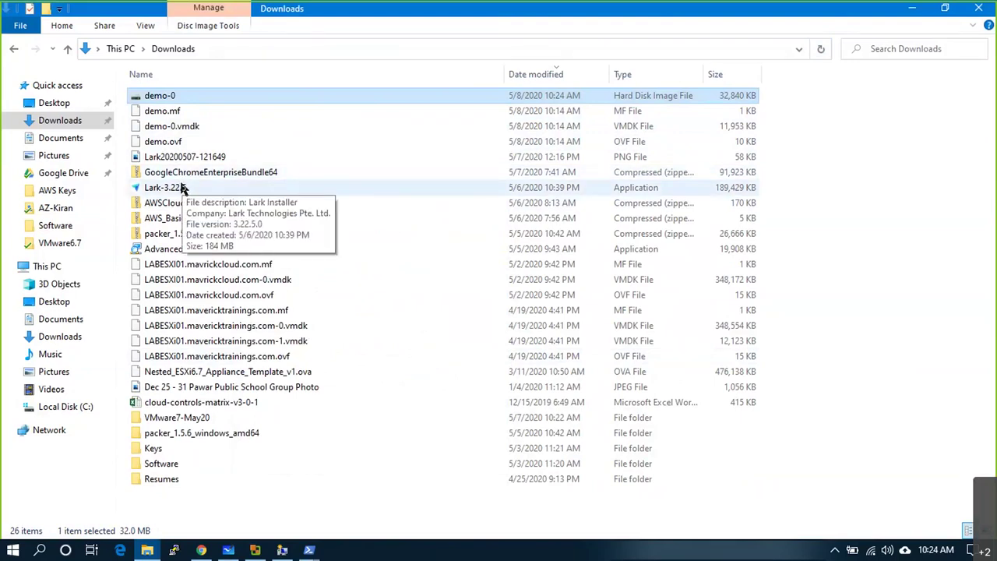
click(179, 129)
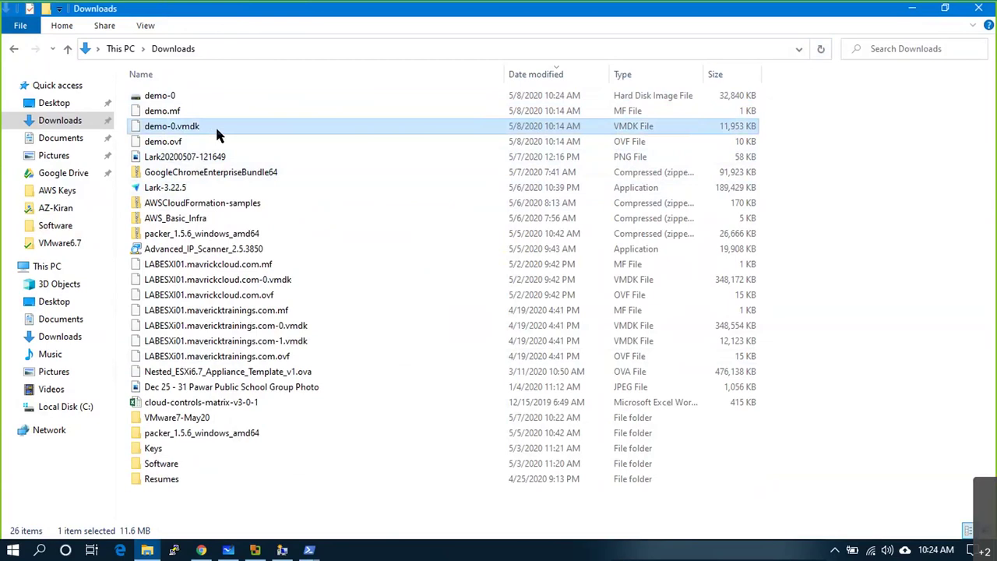
click(167, 97)
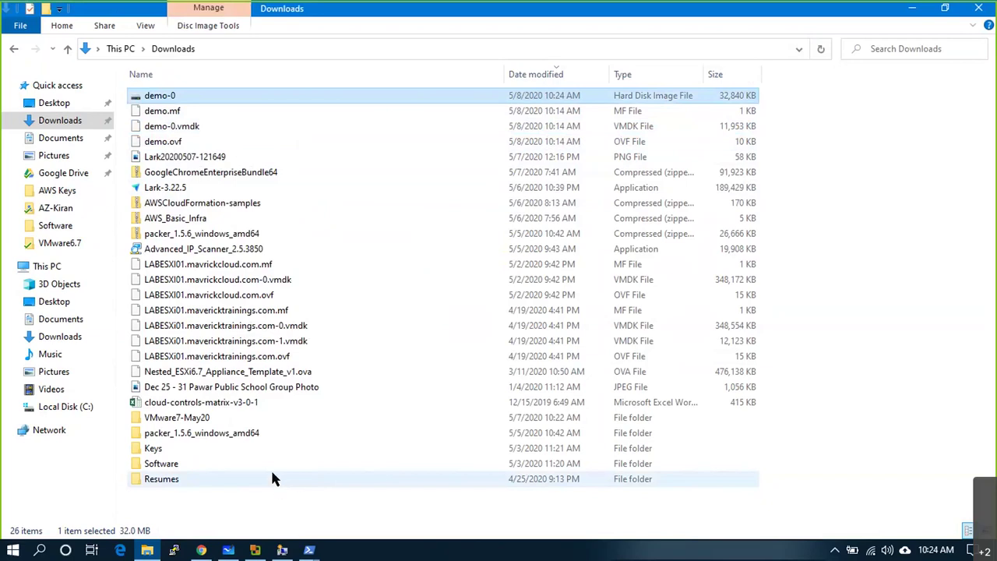
- Search Windows for "storag" and launch Microsoft Azure Storage Explorer
click(12, 550)
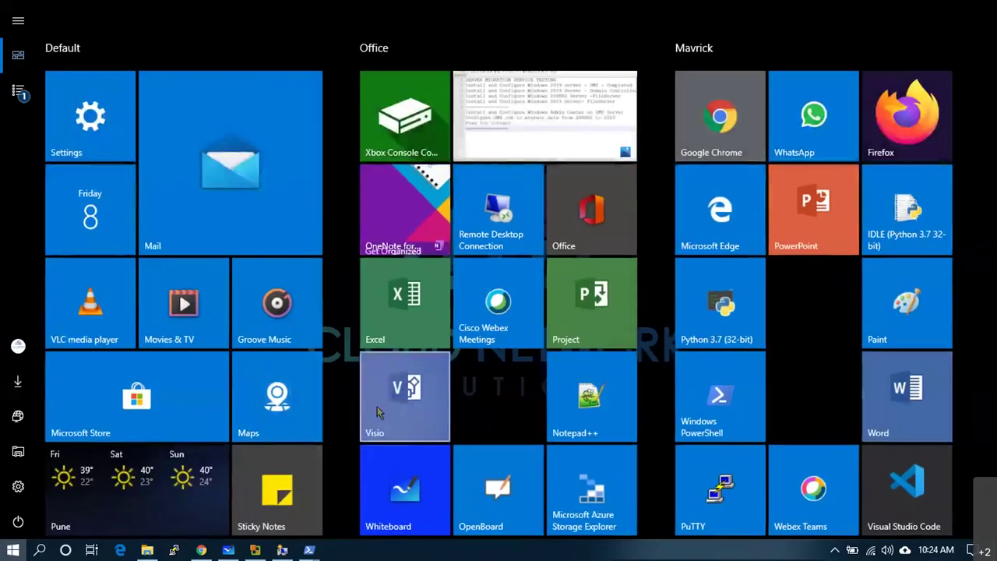
text(sto)
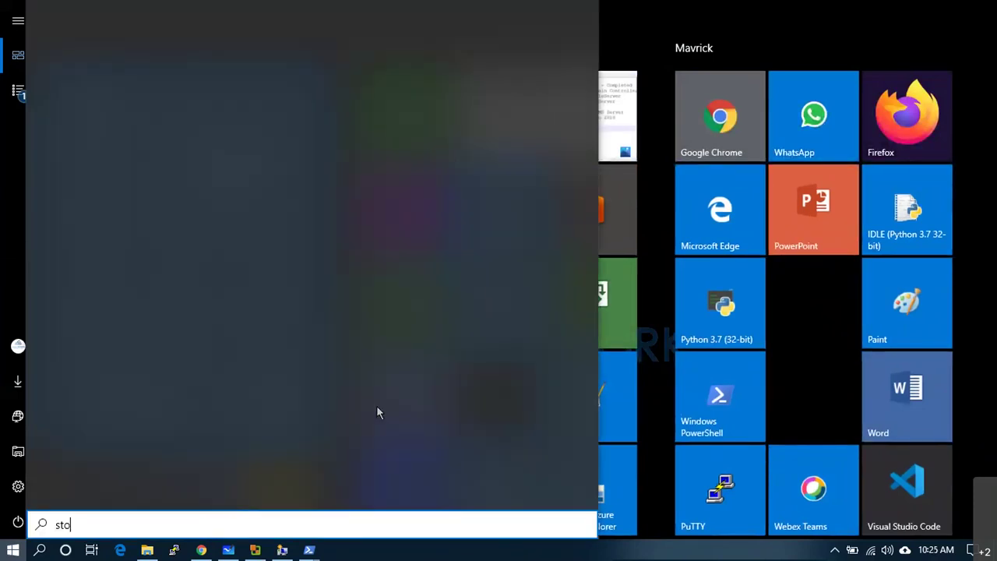
text(re)
key(BackSpace)
text(a)
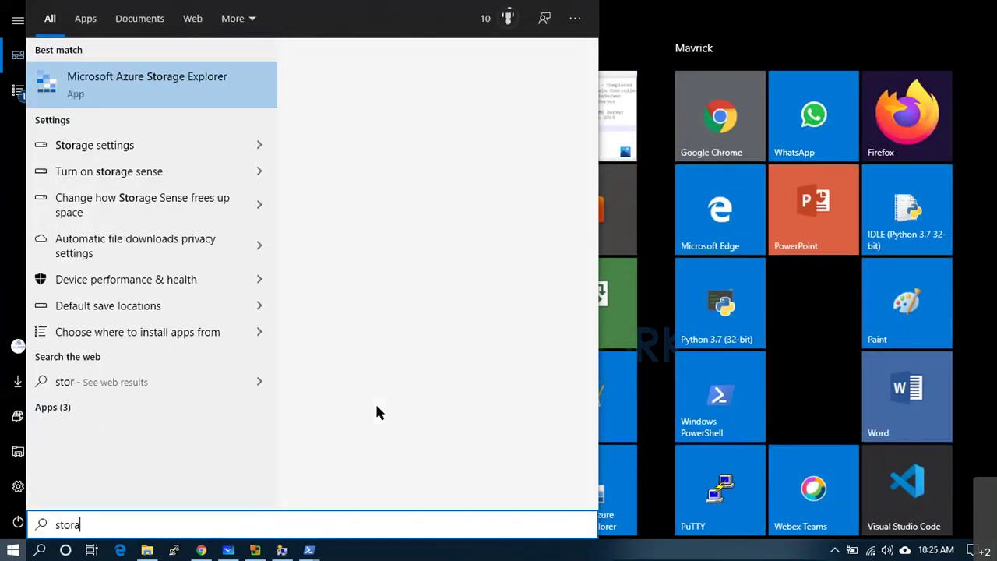
text(ge)
key(BackSpace)
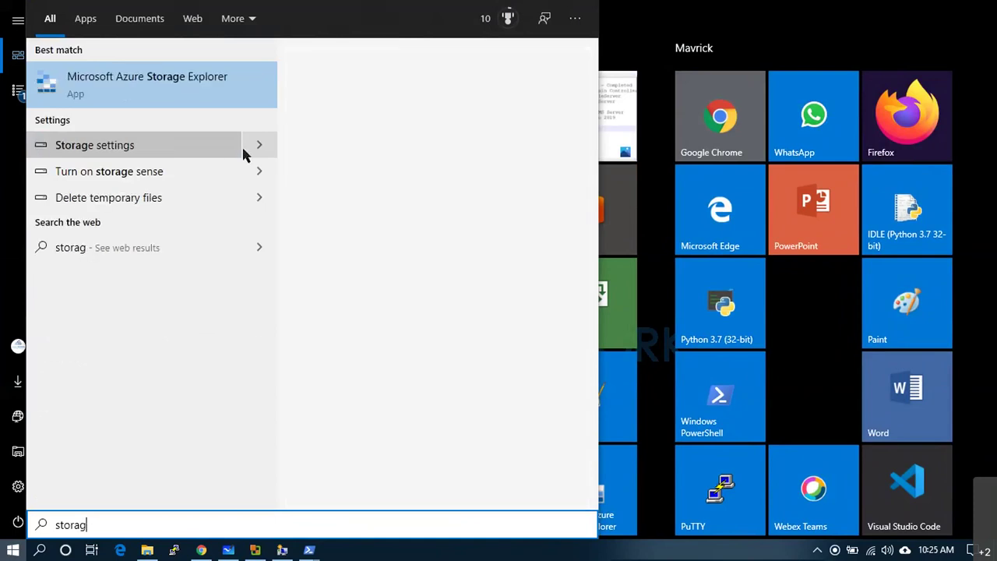
click(209, 89)
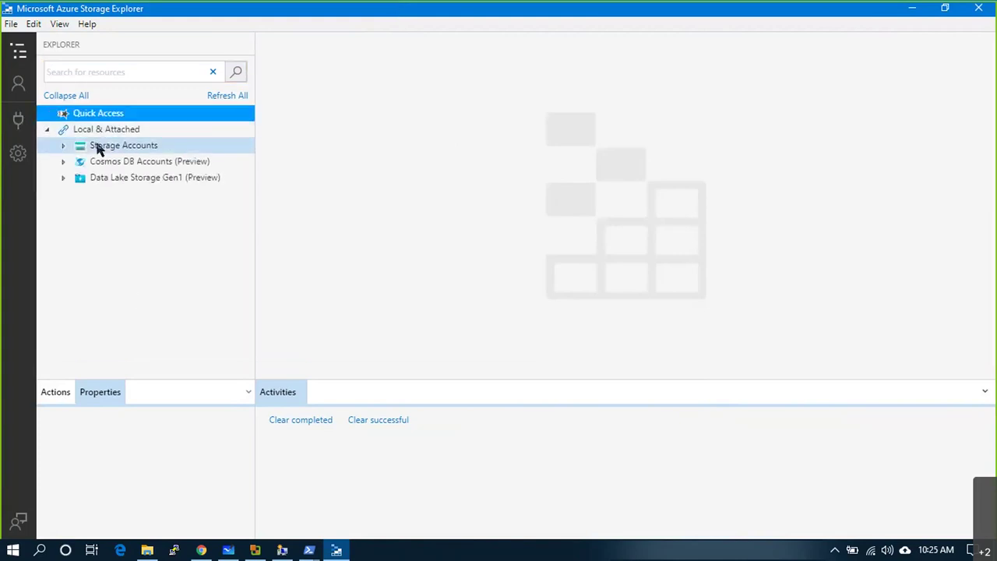
- Expand the shadgunya storage account, select its Blob Containers node, and look at the actions available for it
click(62, 146)
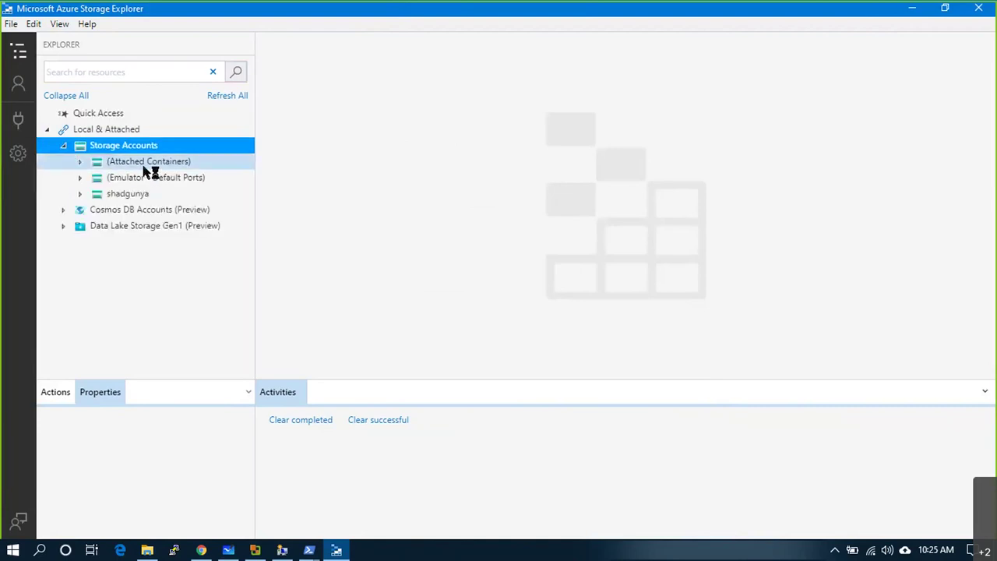
click(129, 195)
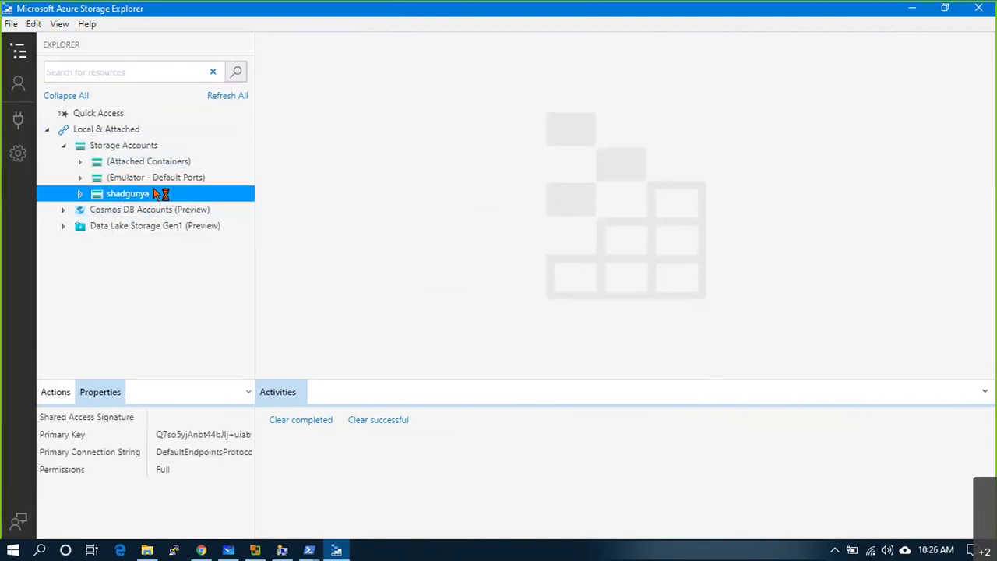
click(79, 193)
click(150, 215)
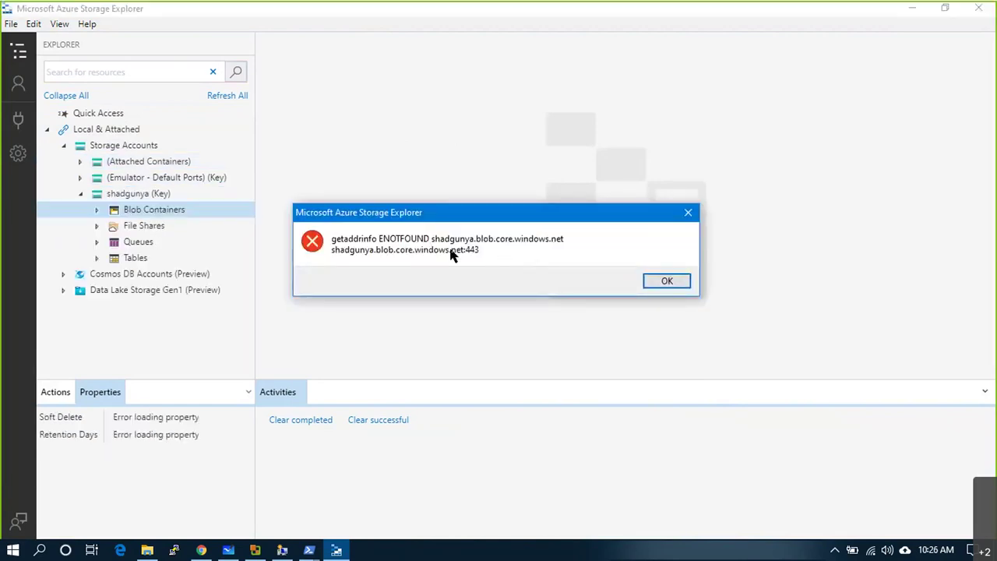
click(669, 282)
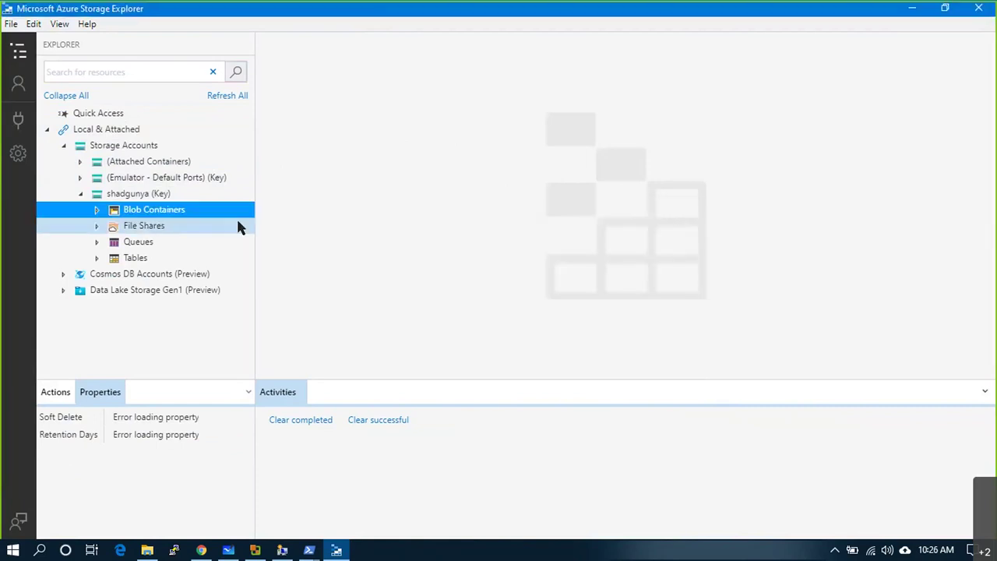
right_click(194, 209)
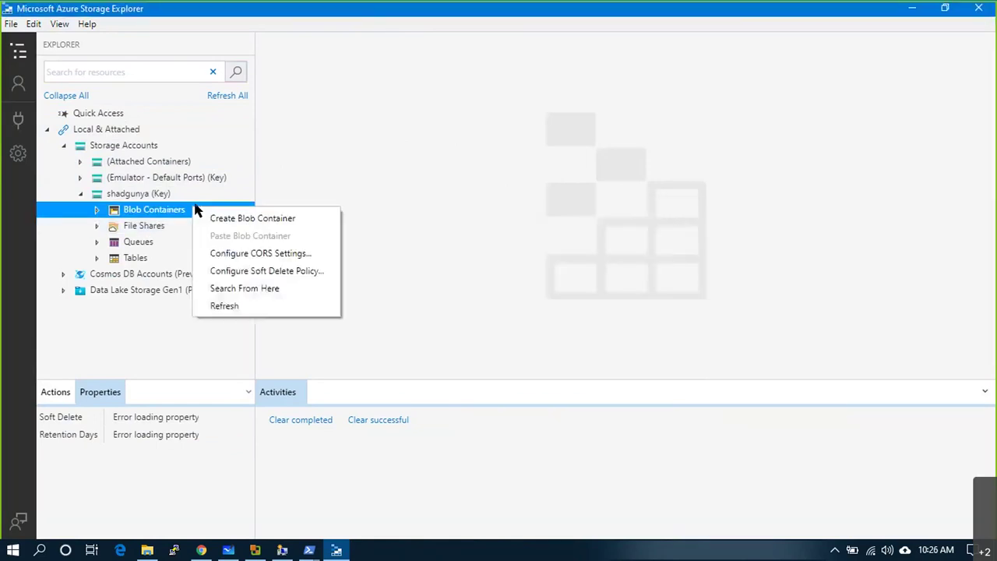
click(402, 207)
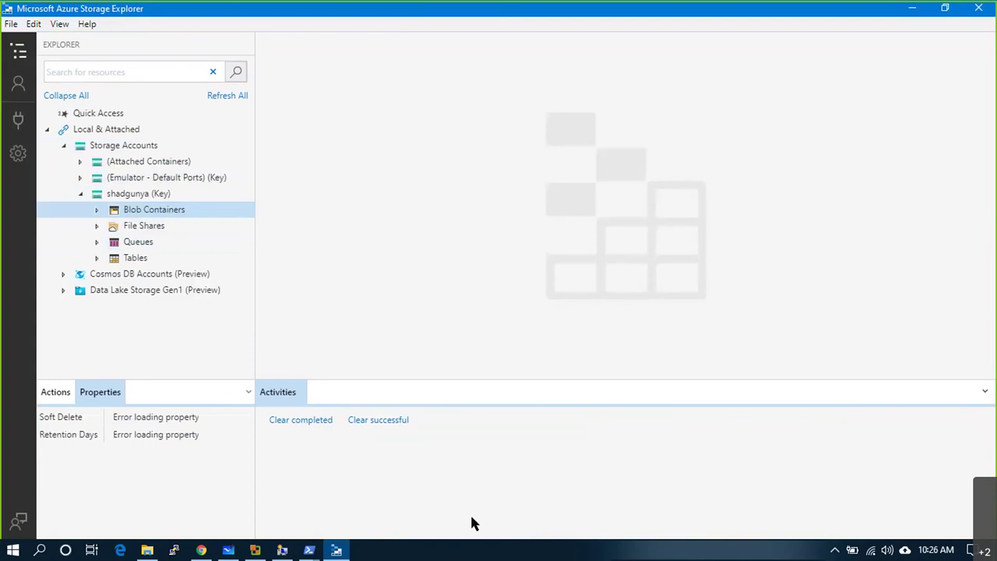
- Switch to Microsoft Whiteboard, open the board edited at 10:09 AM, and review its physical-to-virtual and offline cloud migration diagram
click(229, 551)
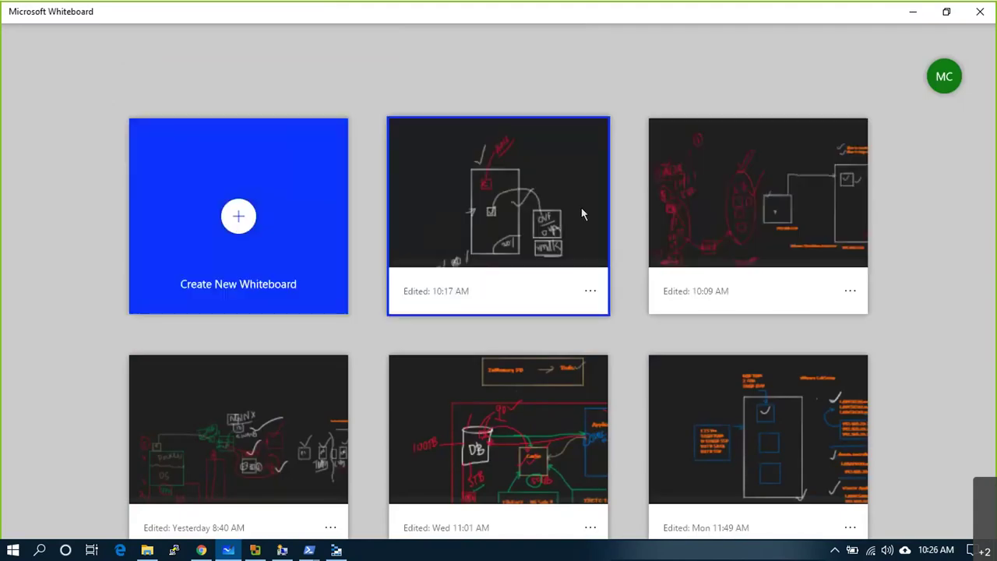
click(709, 215)
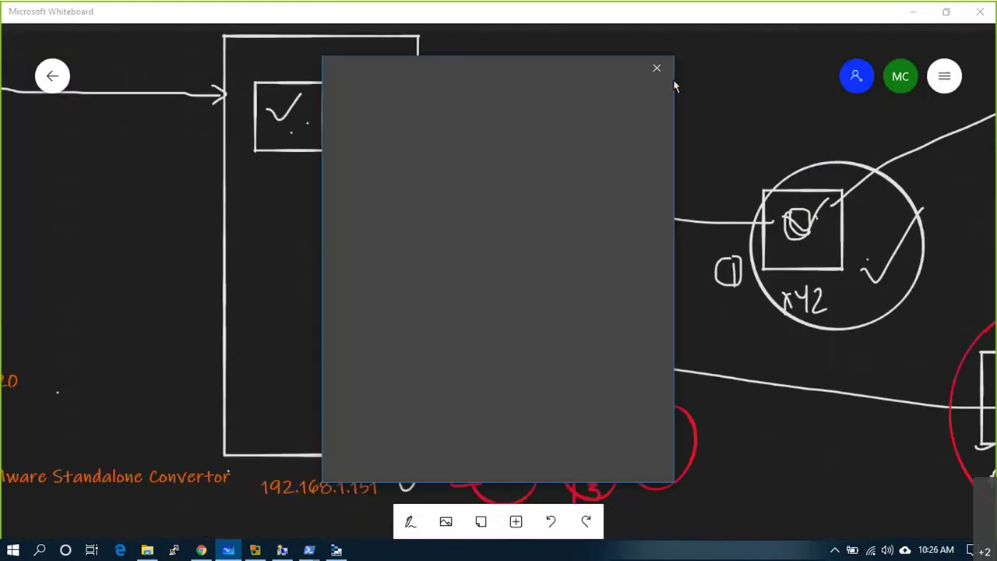
click(657, 68)
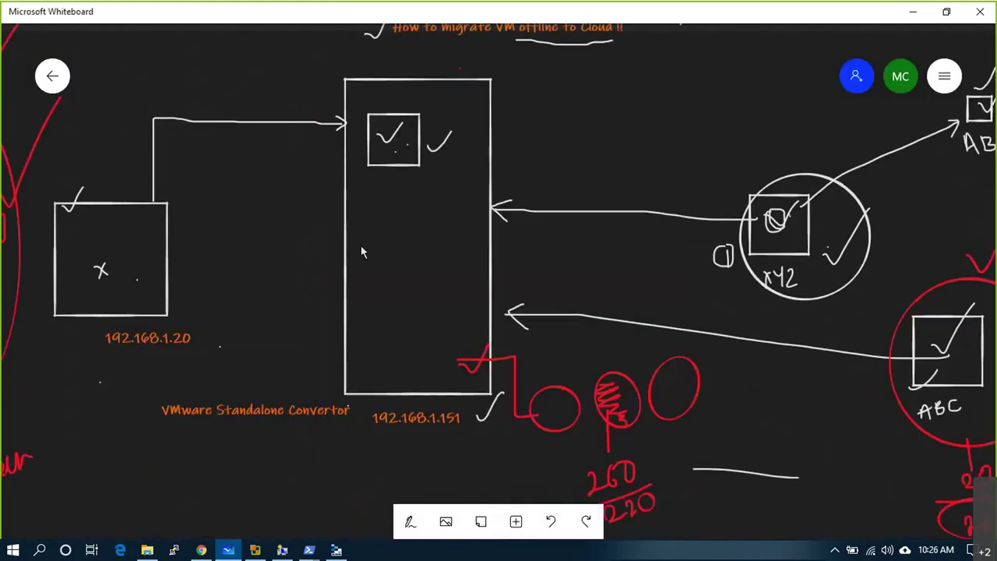
scroll(236, 265, down, 5)
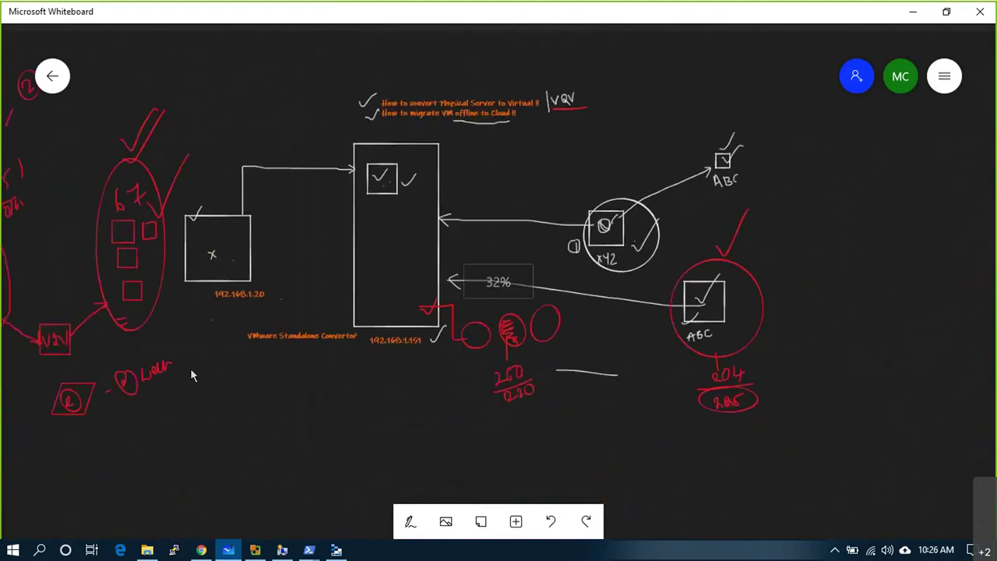
scroll(574, 224, up, 2)
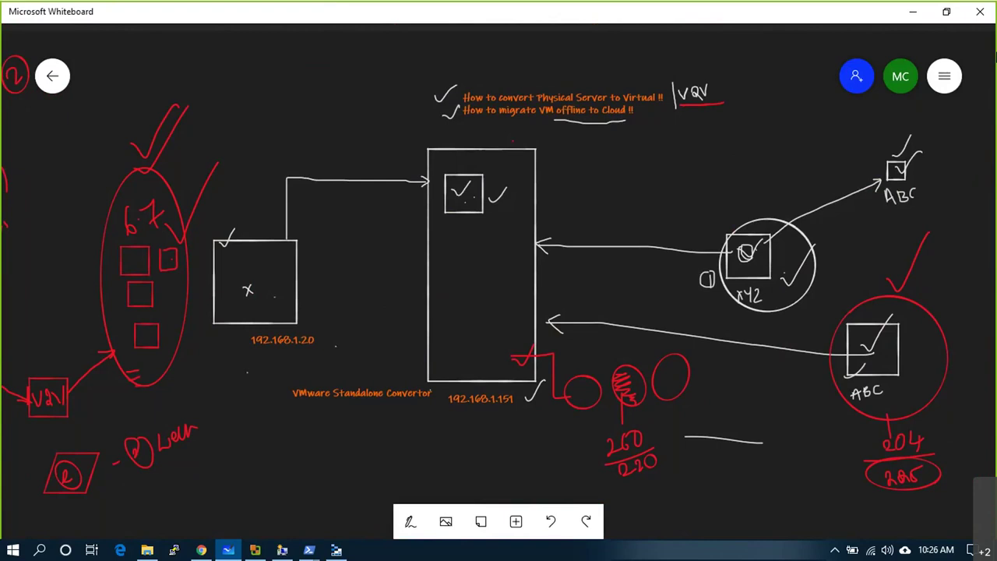
scroll(477, 230, down, 3)
scroll(686, 146, up, 3)
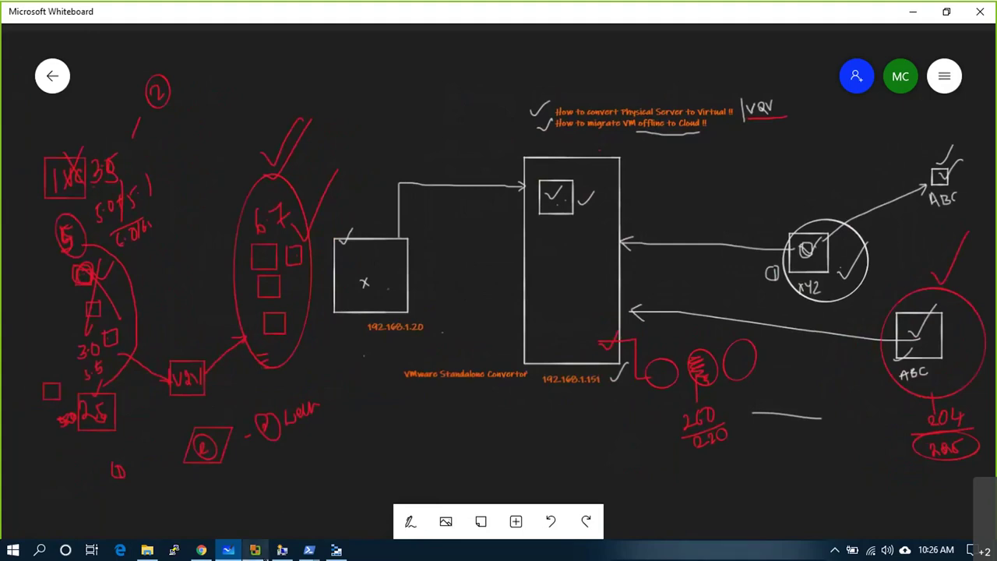
- Switch to VMware vCenter Converter Standalone, check the running conversion task's estimated completion time, and cancel the task
click(254, 550)
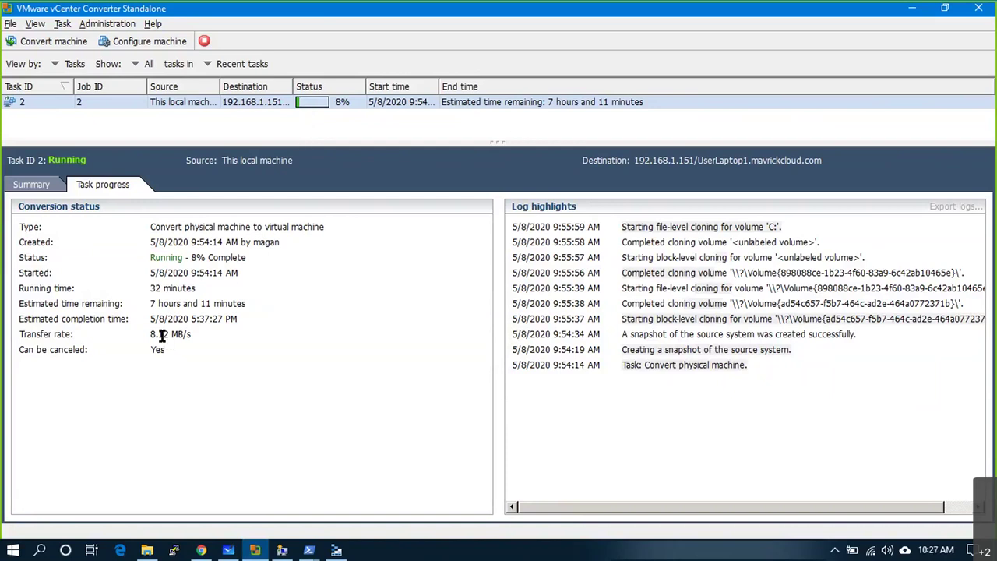
drag(155, 317, 246, 314)
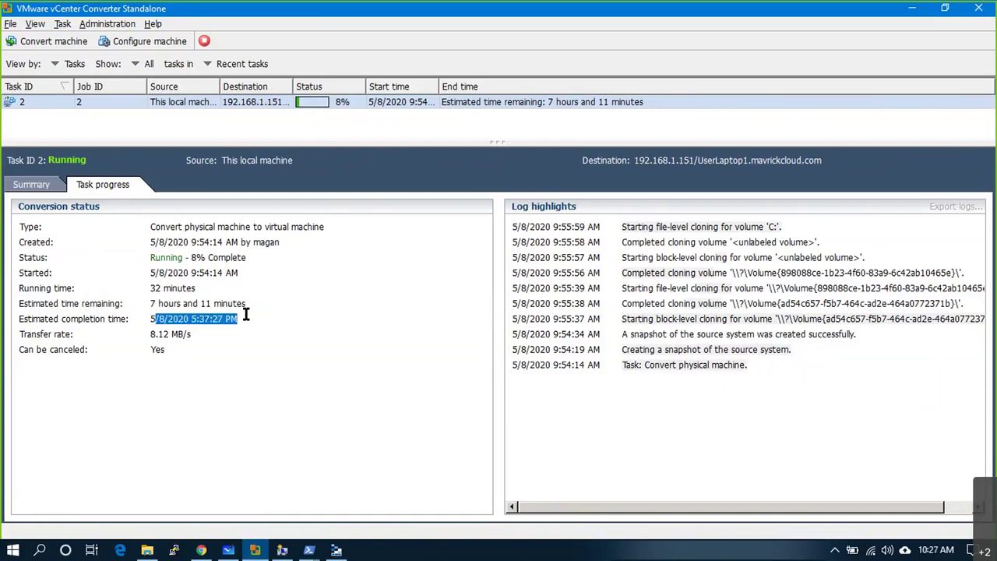
mouse_move(930, 555)
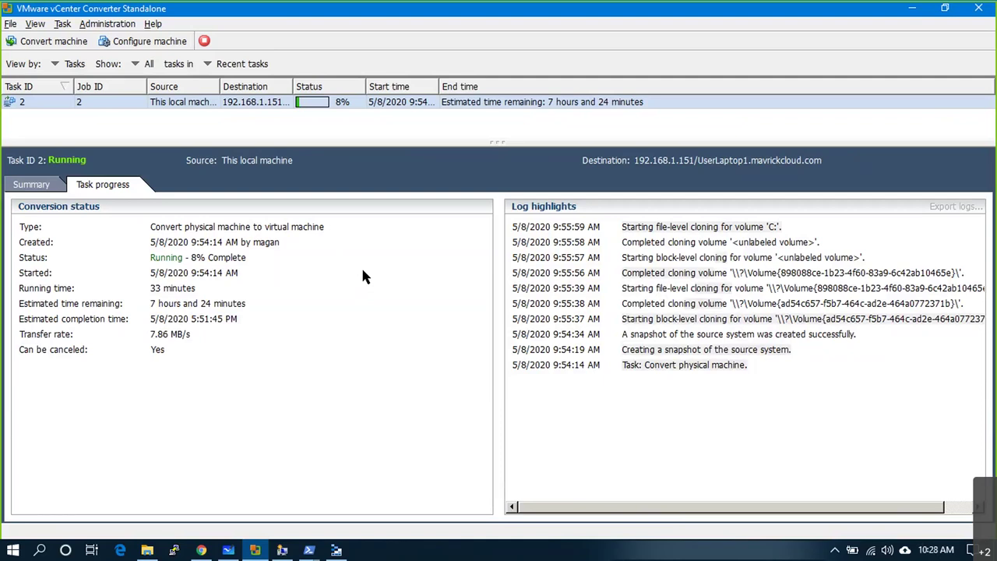
click(205, 41)
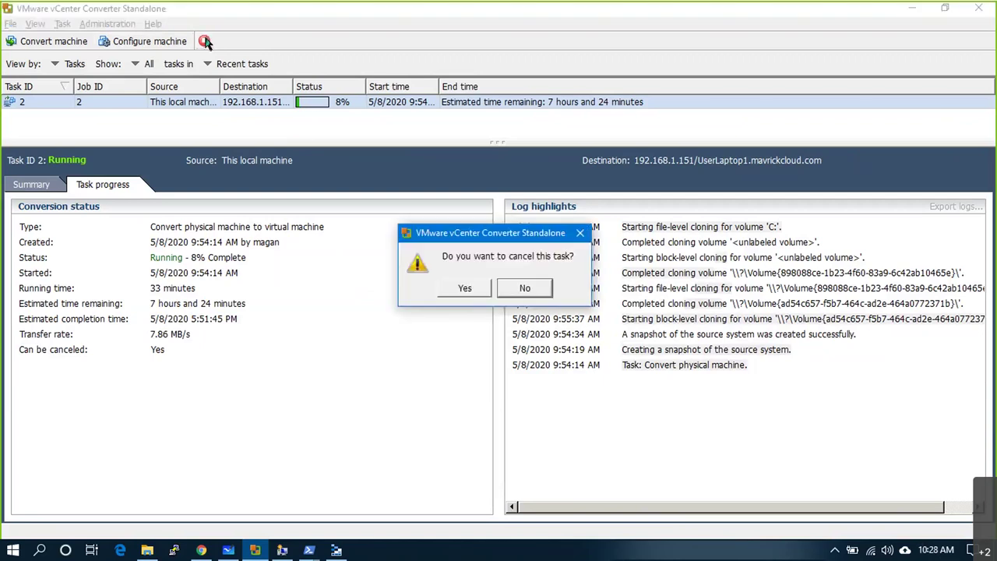
click(467, 293)
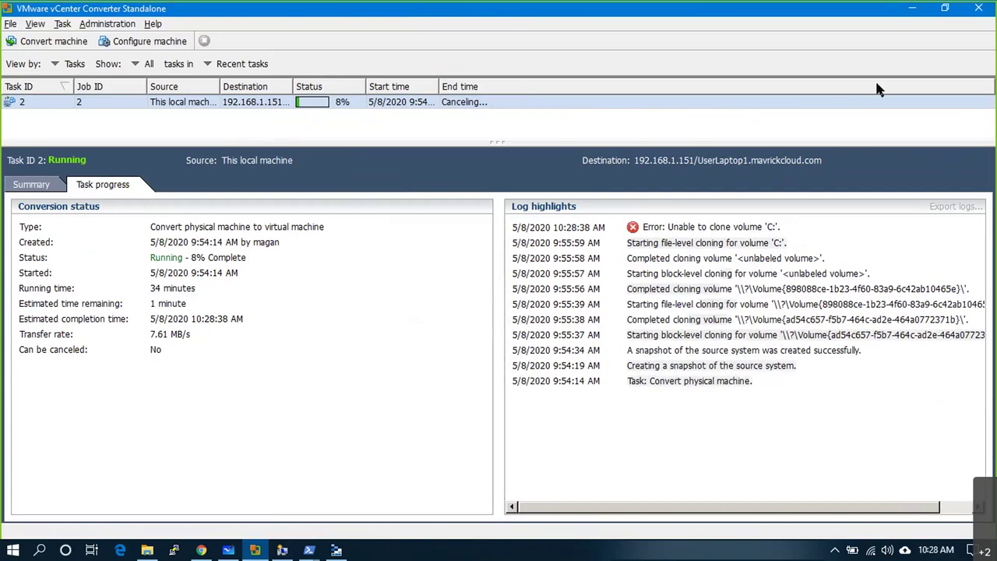
- Minimise vCenter Converter and close the Whiteboard, Azure Storage Explorer, Downloads folder, and PowerShell conversion windows
click(909, 11)
click(979, 12)
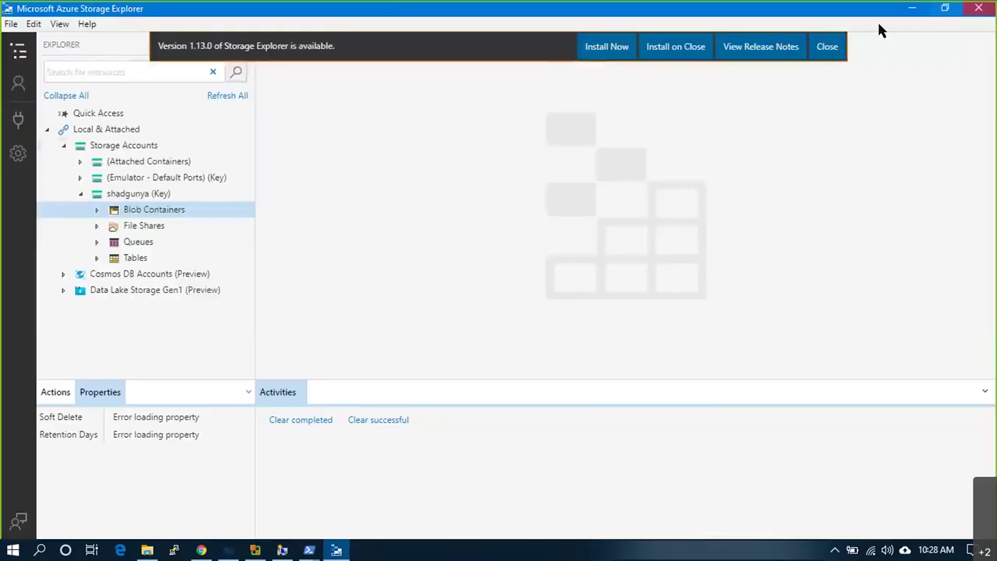
click(978, 8)
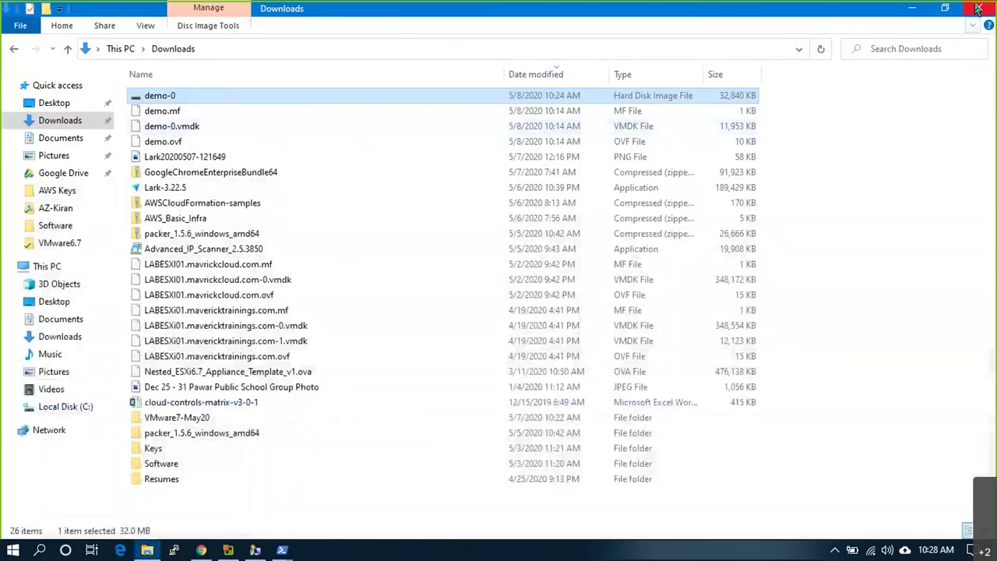
click(978, 8)
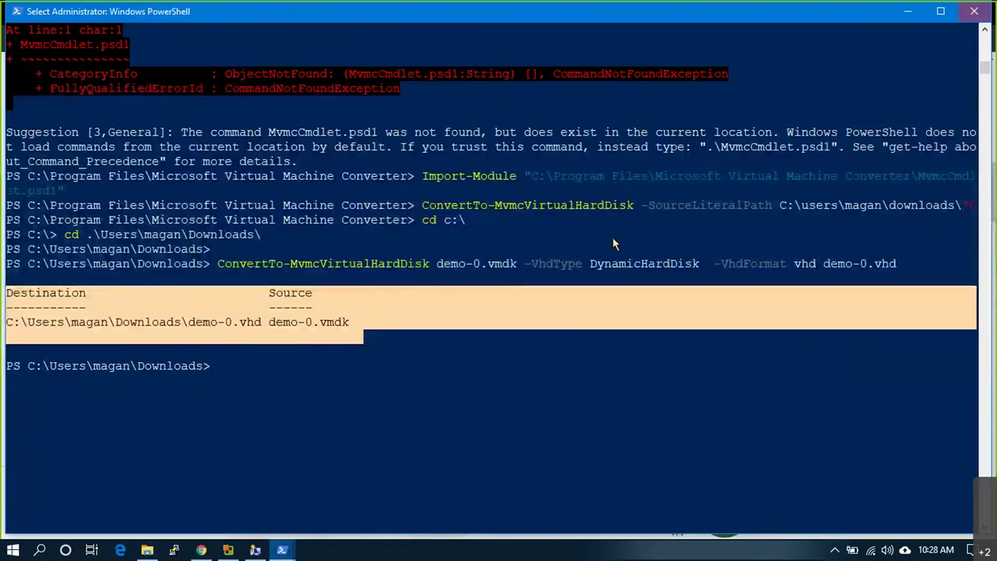
click(974, 15)
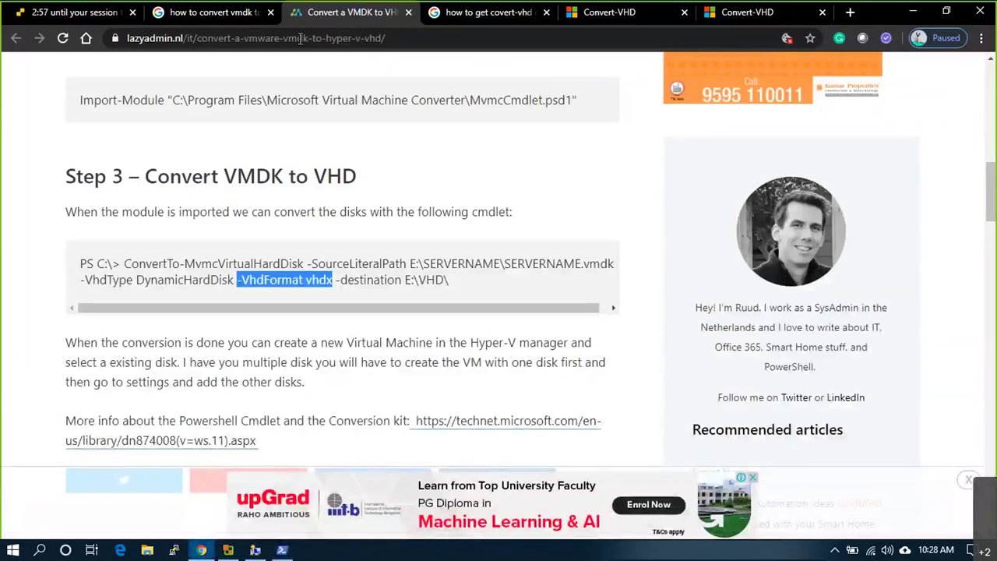
- Close the Convert-VHD, Google search, and LazyAdmin article pages in Chrome, keeping only the VMware ESXi page in a maximised window
click(823, 13)
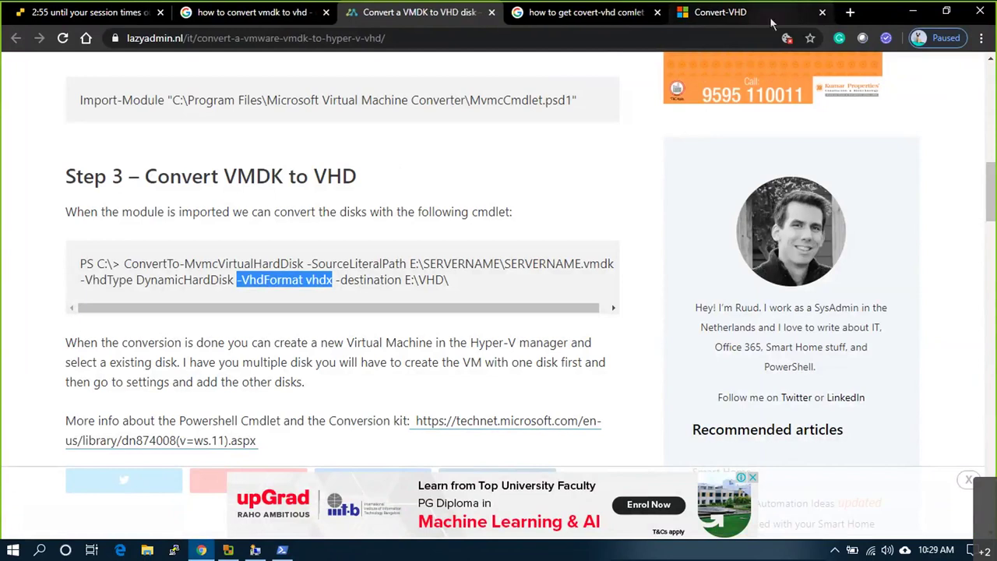
click(823, 12)
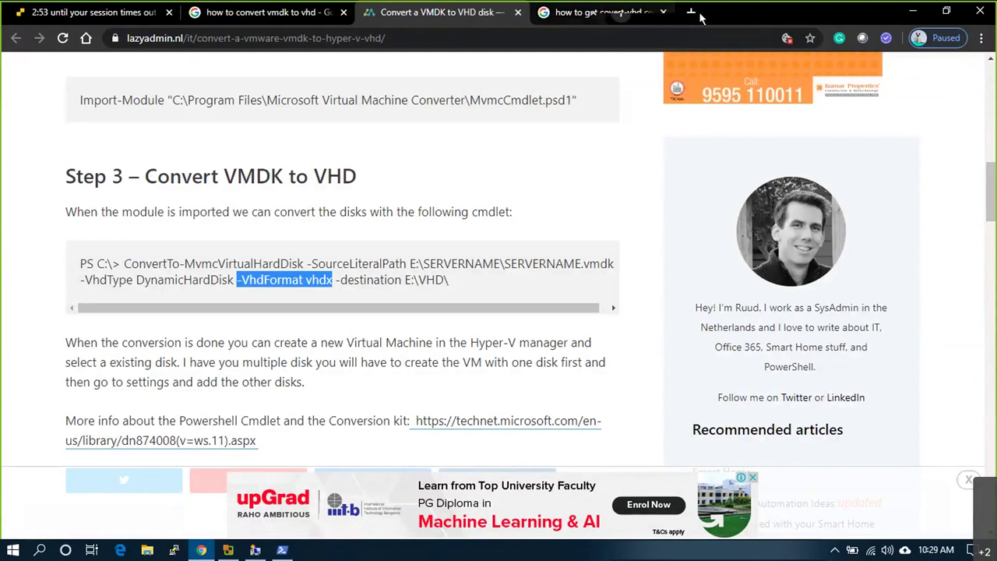
key(super+Down)
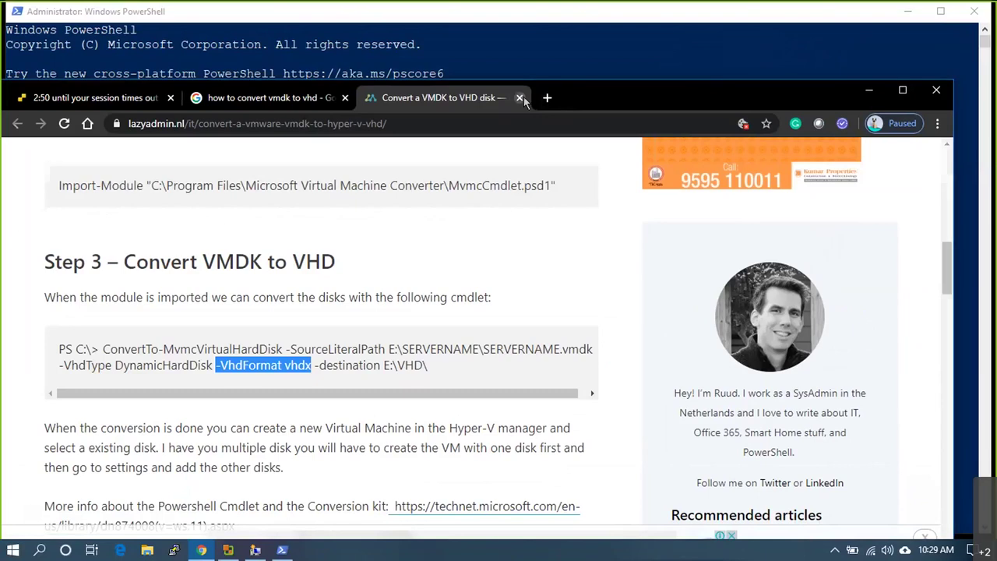
click(520, 97)
click(345, 97)
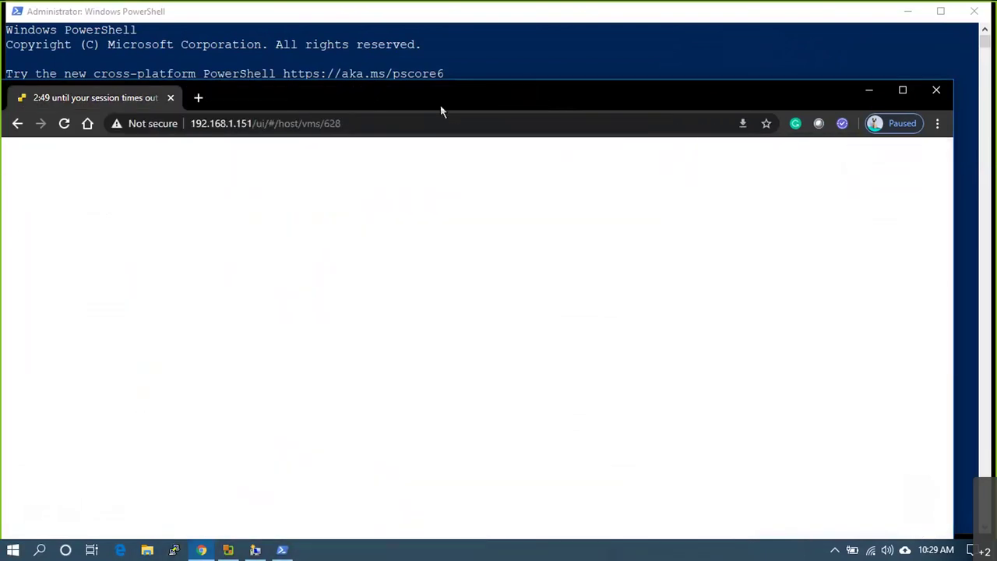
double_click(448, 99)
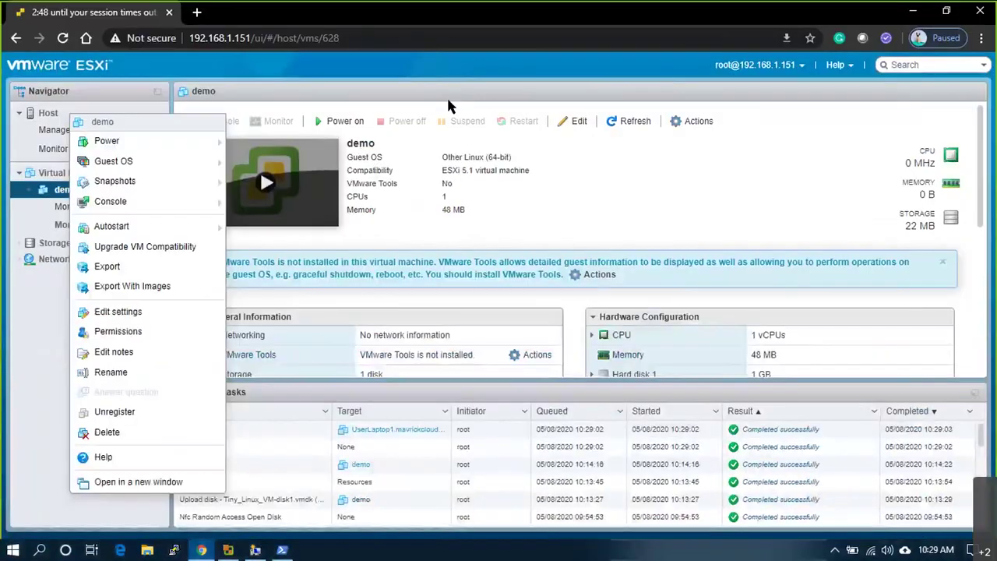
- Dismiss the demo virtual machine's action list and review the machine's hardware and storage consumption details in ESXi
click(697, 175)
scroll(708, 204, down, 5)
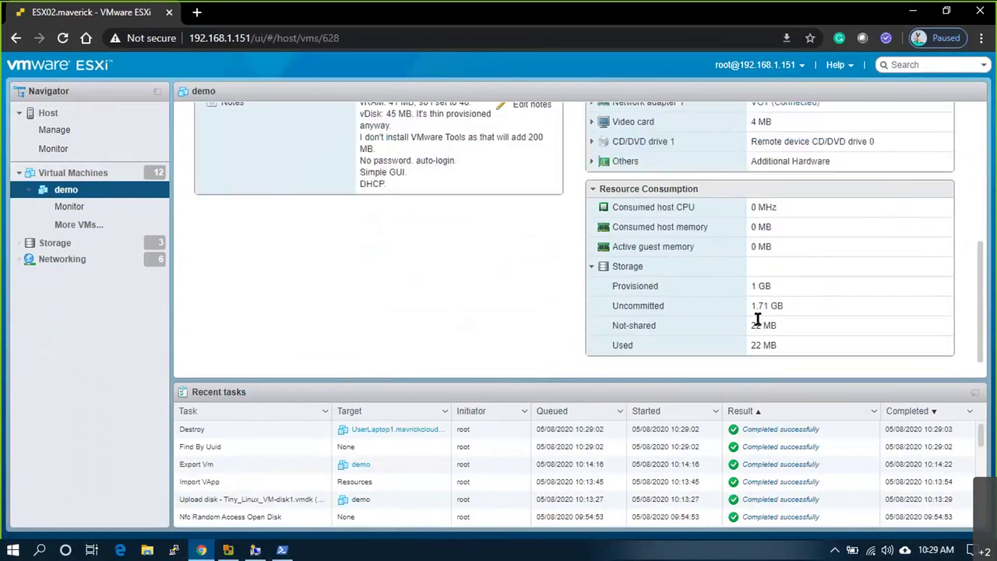
scroll(624, 312, up, 5)
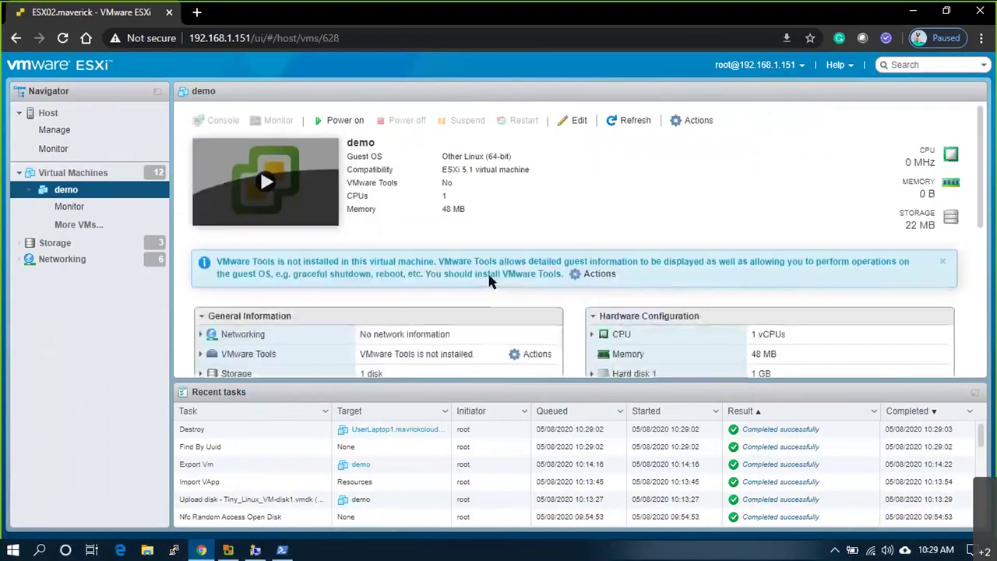
click(70, 189)
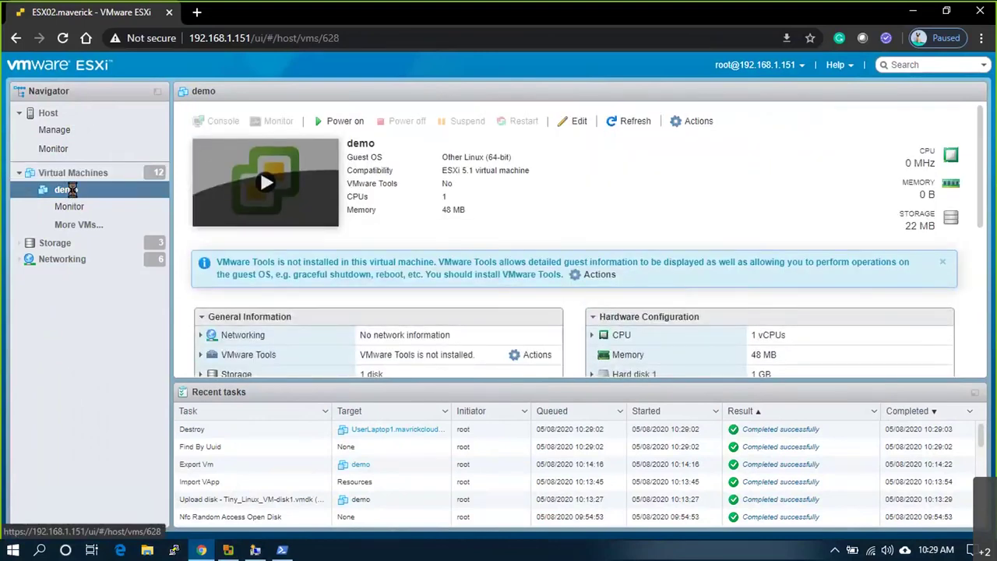